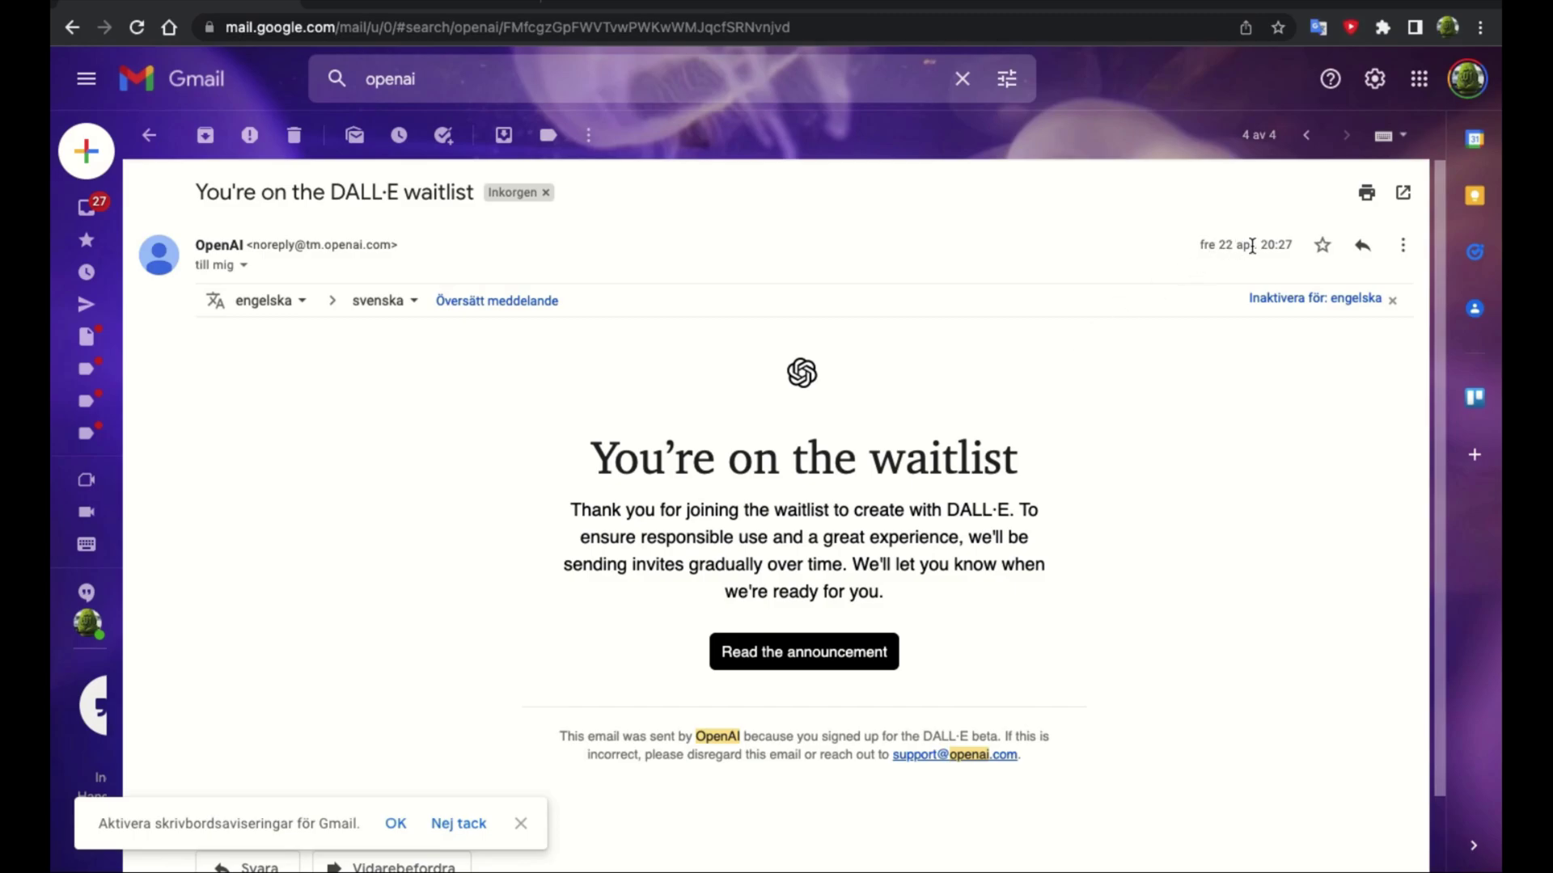
Open the OpenAI email with the invite to create with DALL·E and read through it.
left_click(1305, 139)
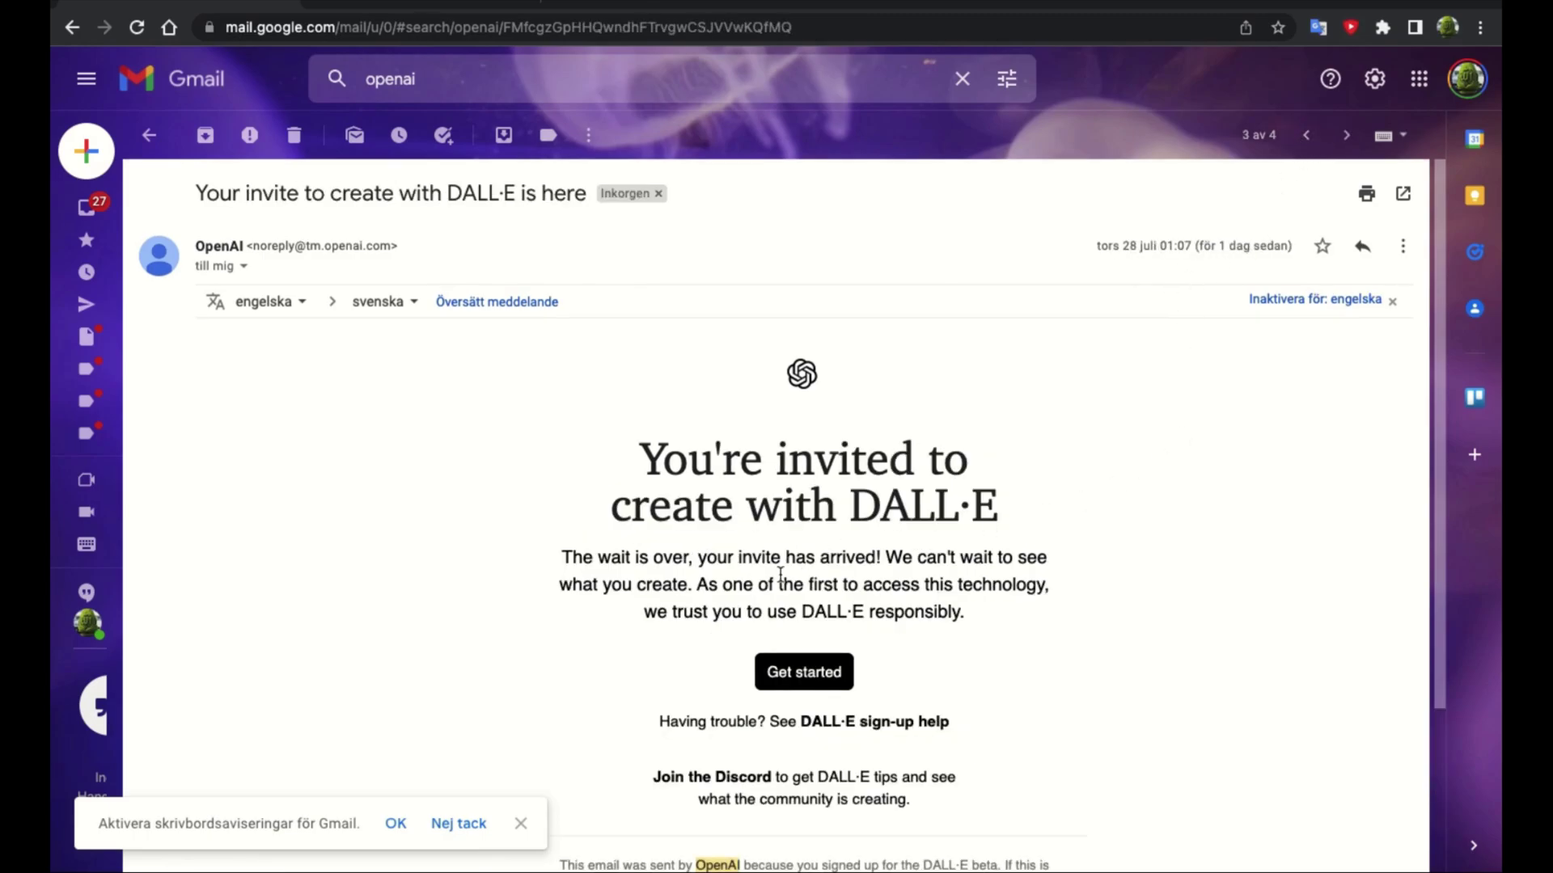
scroll(866, 652, "down", 1)
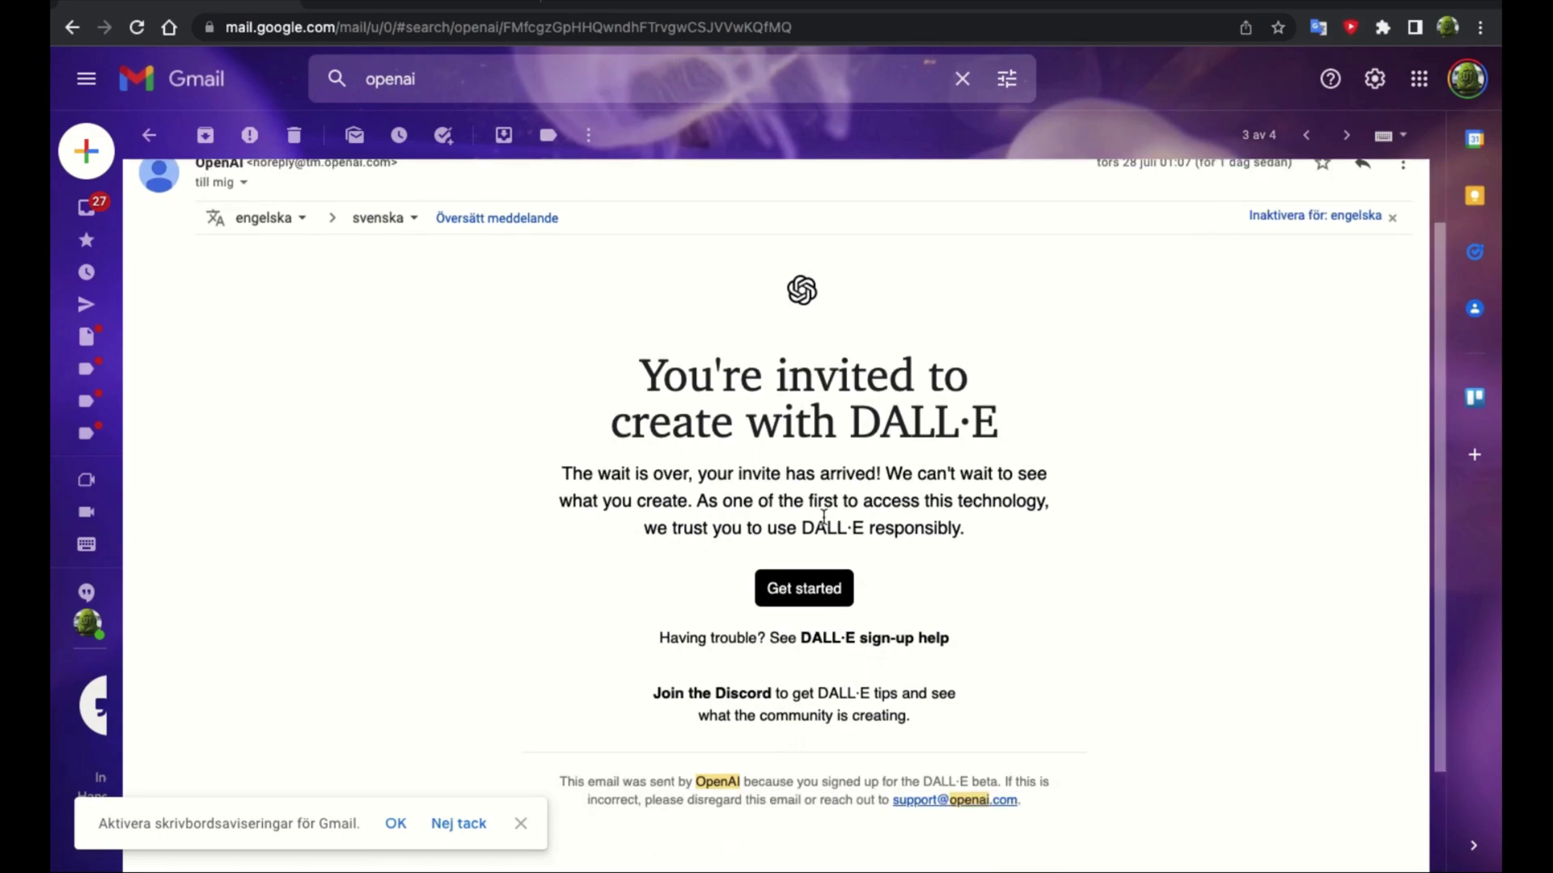
scroll(824, 516, "up", 1)
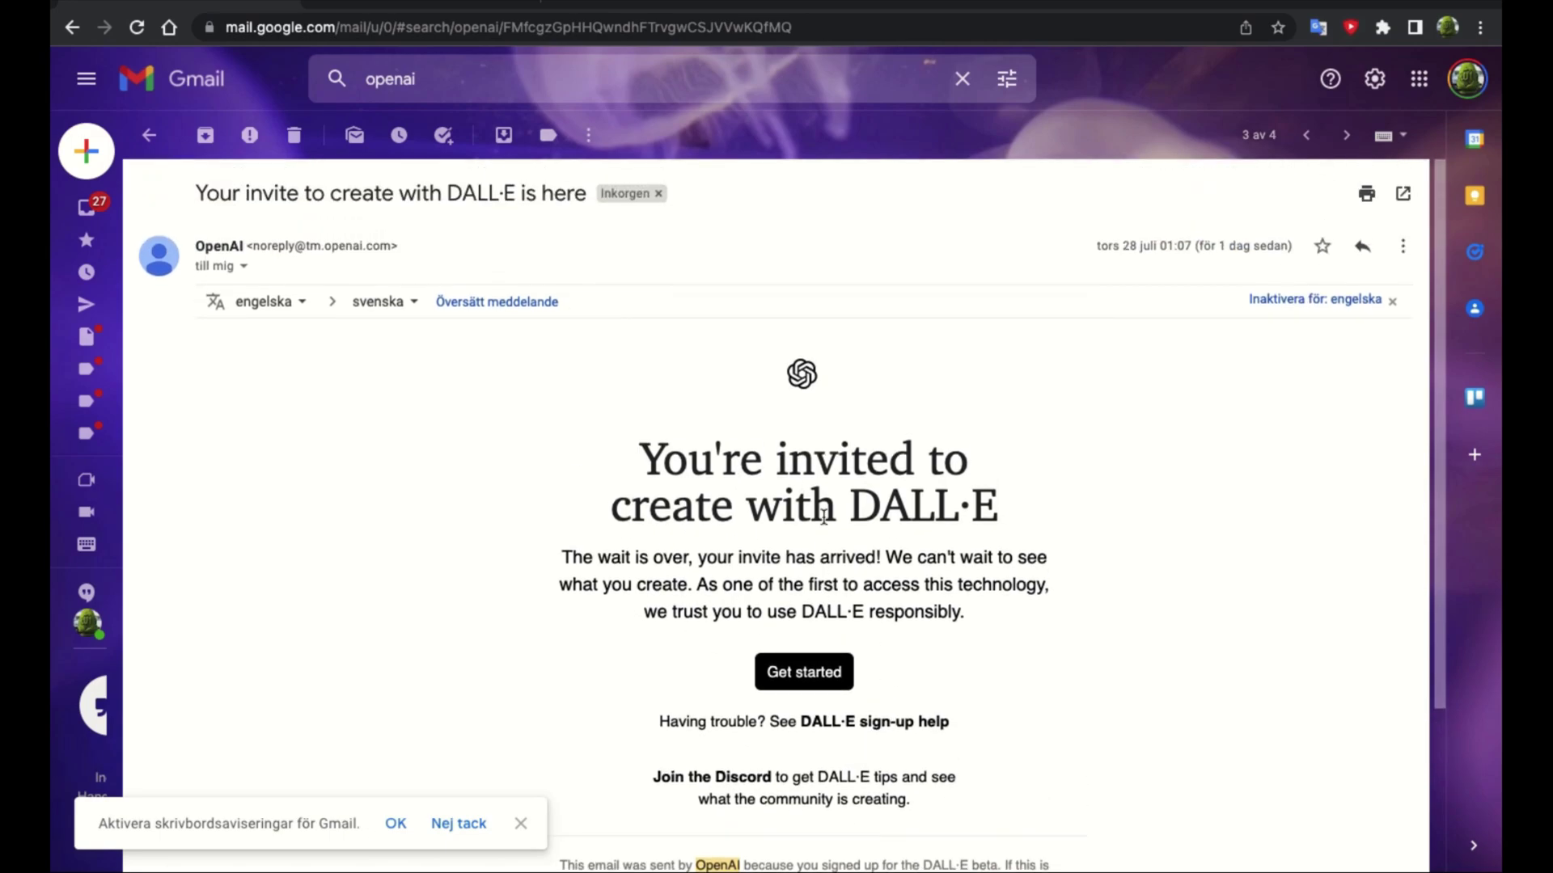
On the openai.com DALL·E 2 page, view the text description examples for teddy bears and a bowl of soup that looks like a monster.
left_click(358, 9)
scroll(507, 241, "up", 5)
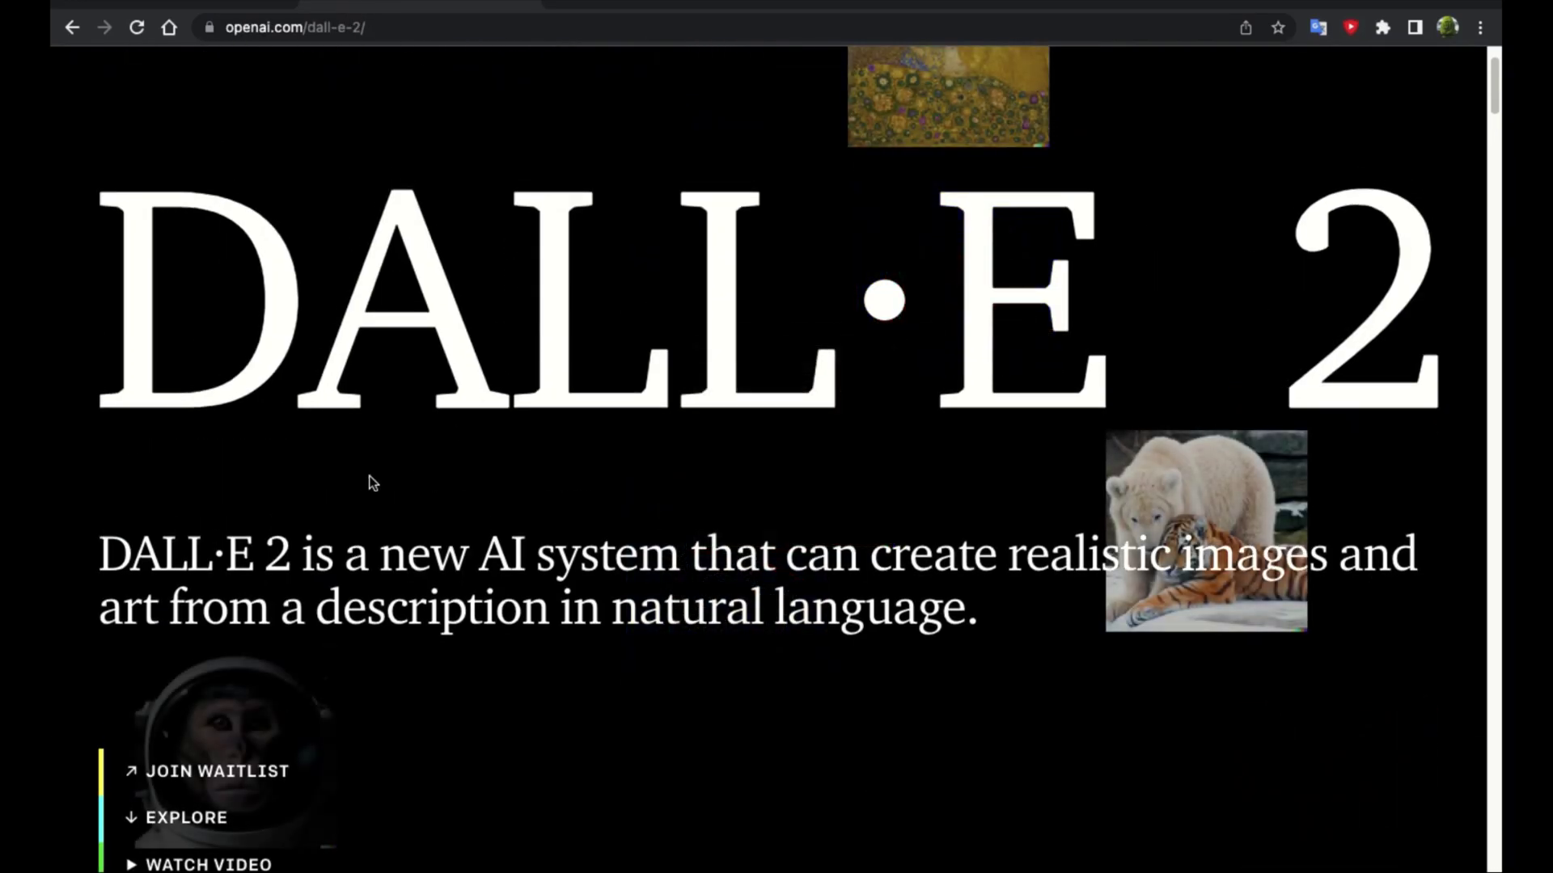
scroll(357, 486, "down", 15)
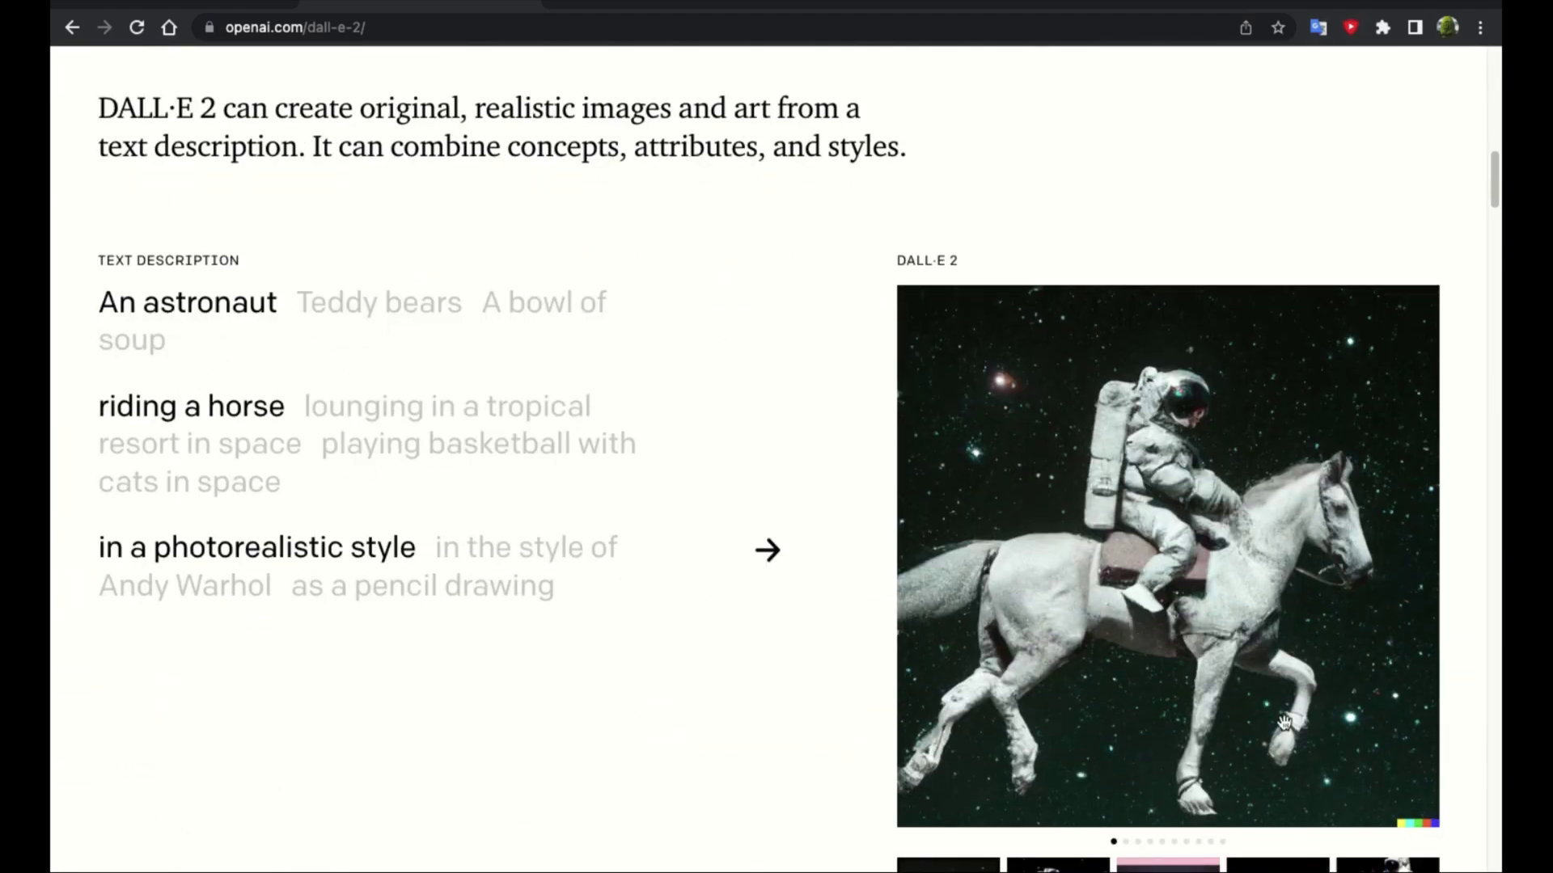
left_click(369, 313)
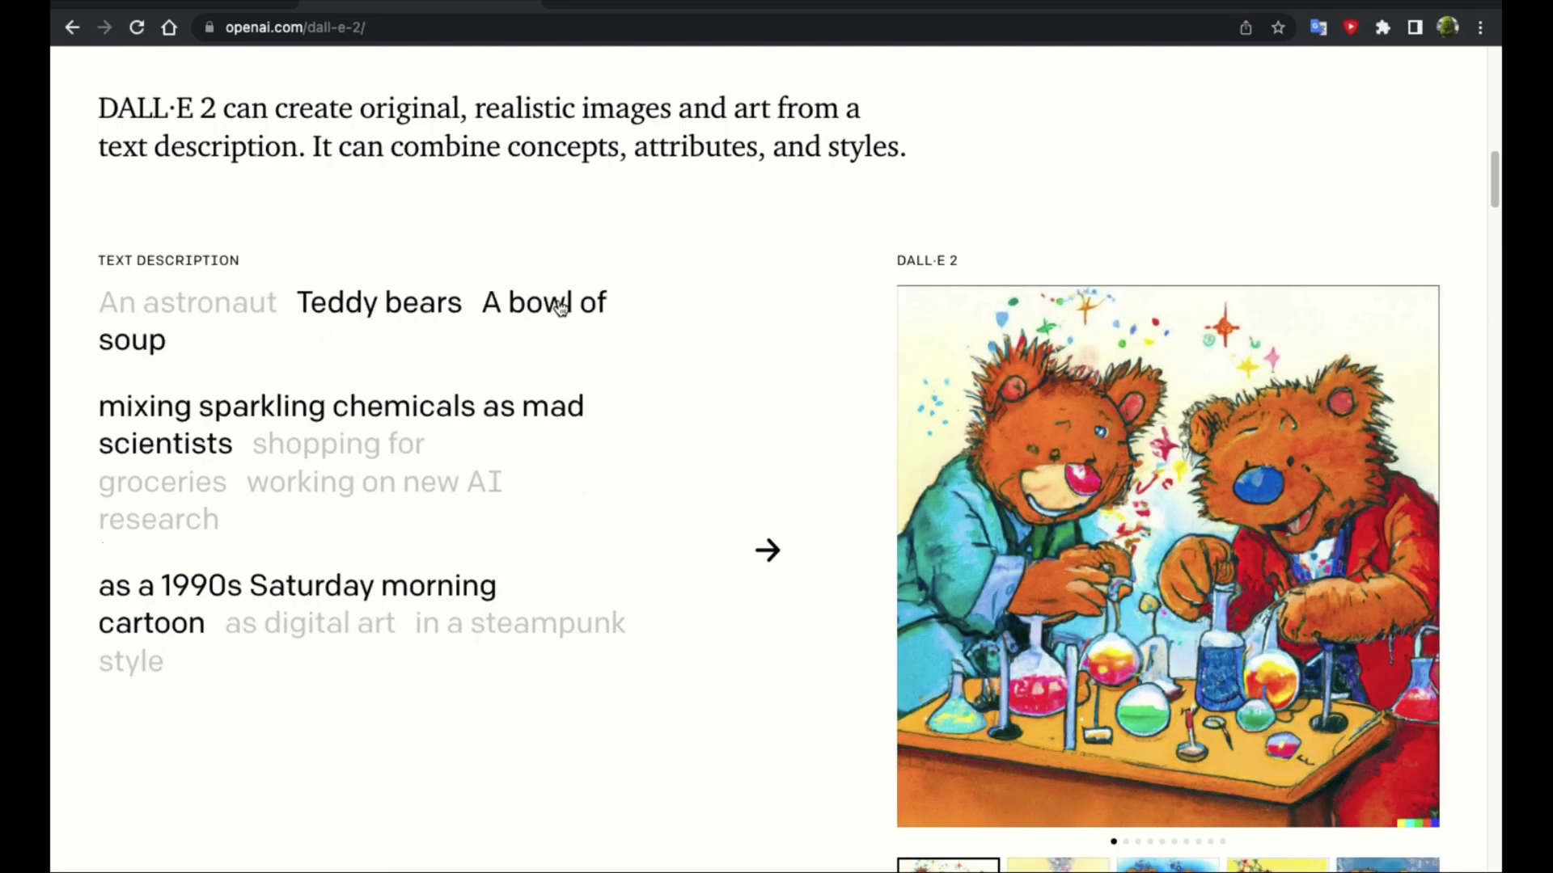
left_click(555, 311)
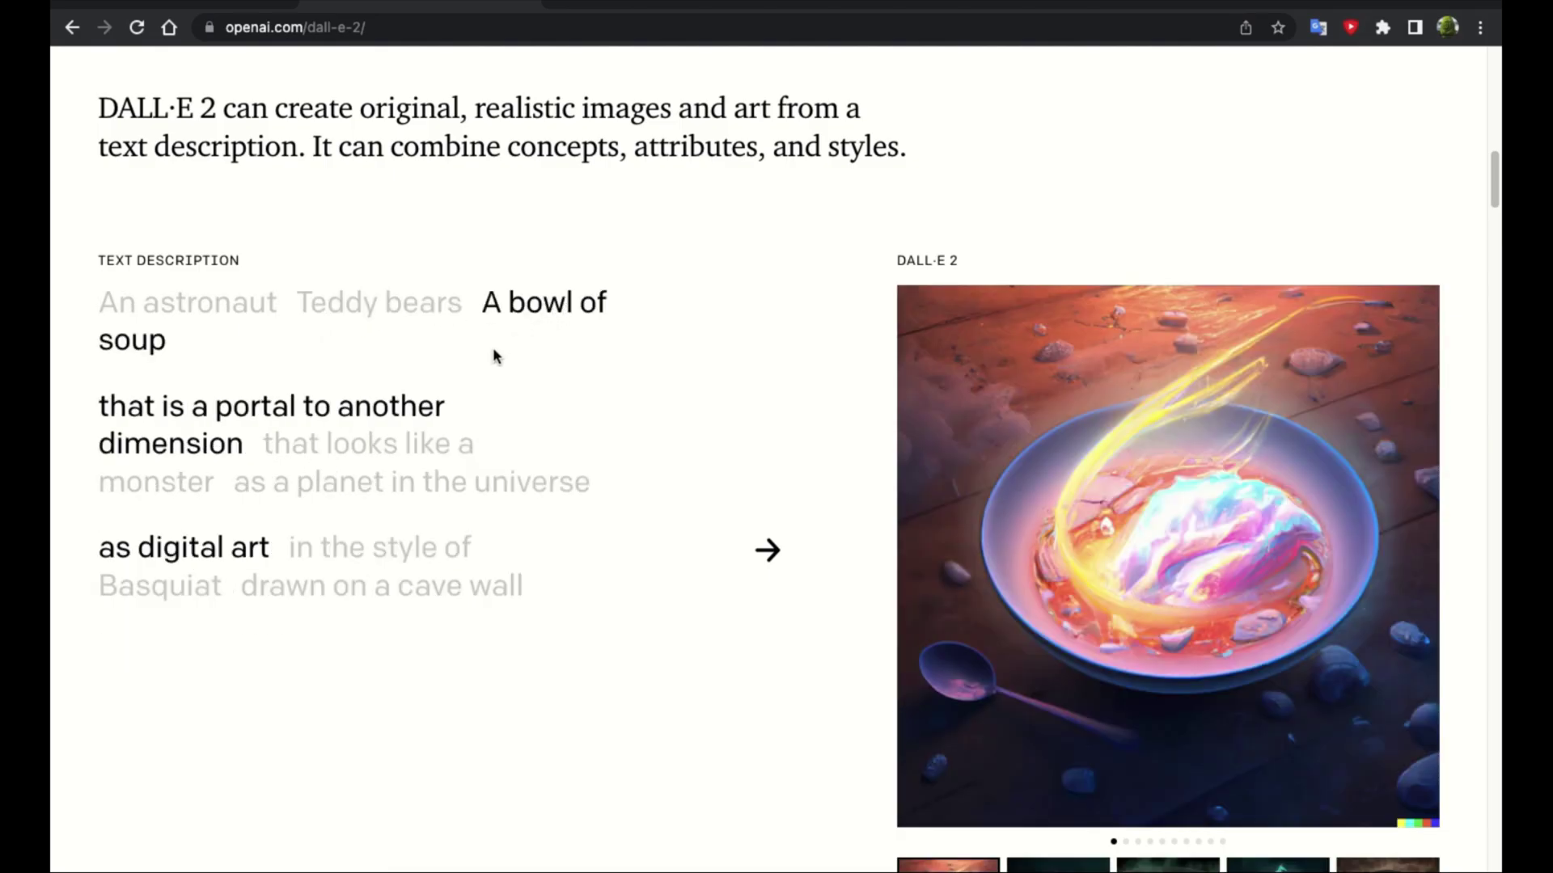
left_click(425, 450)
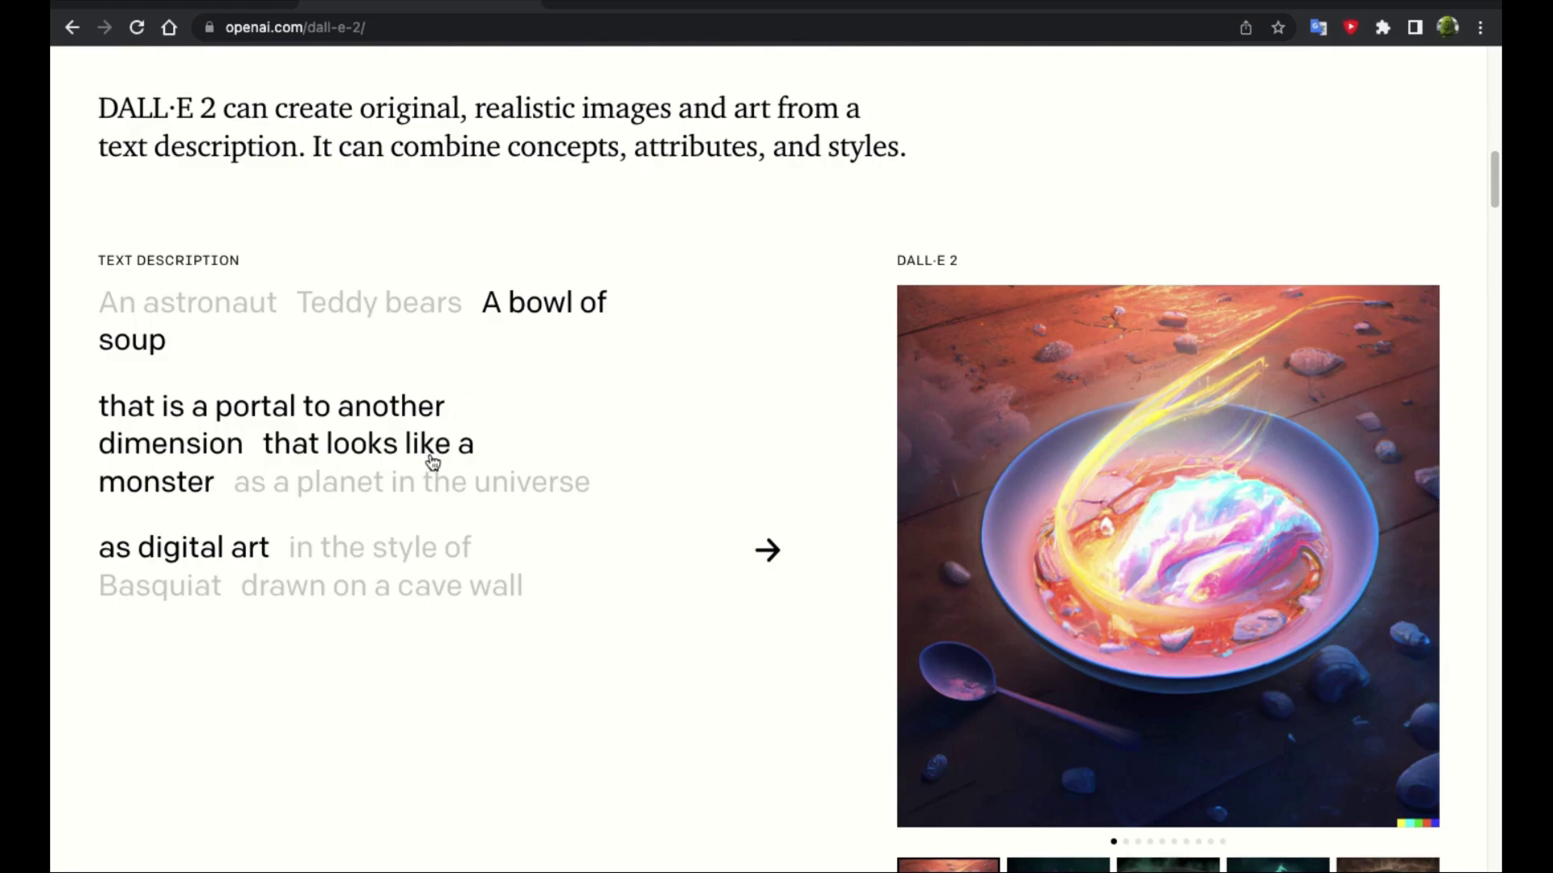
View the flamingo edits at locations 3, 2 and 1, the second and third results for location 1, and the image variations example.
scroll(475, 508, "down", 2)
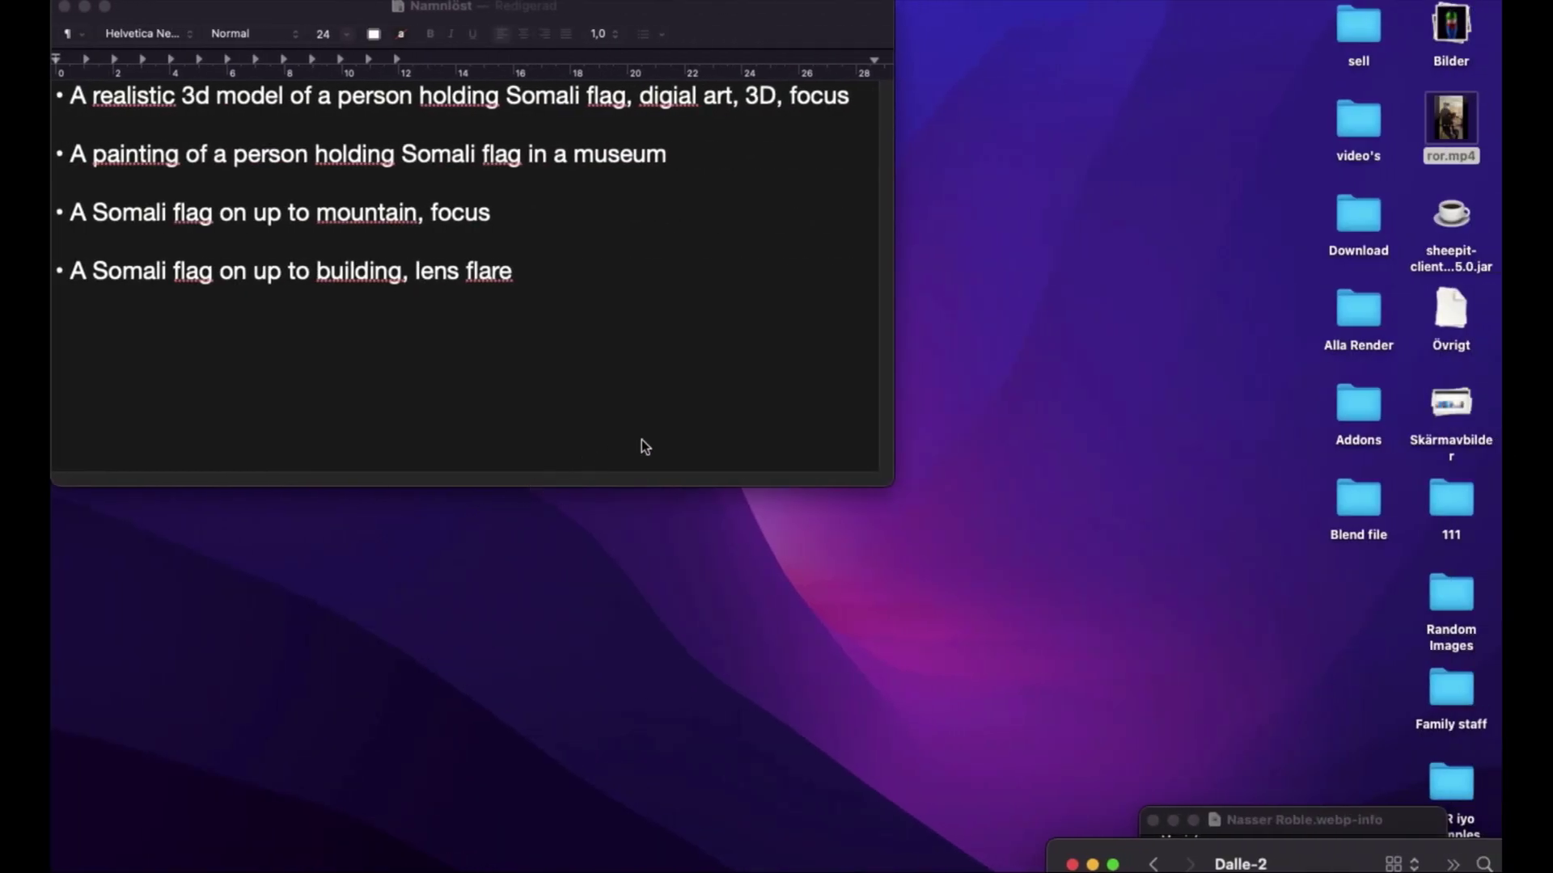
left_click(896, 305)
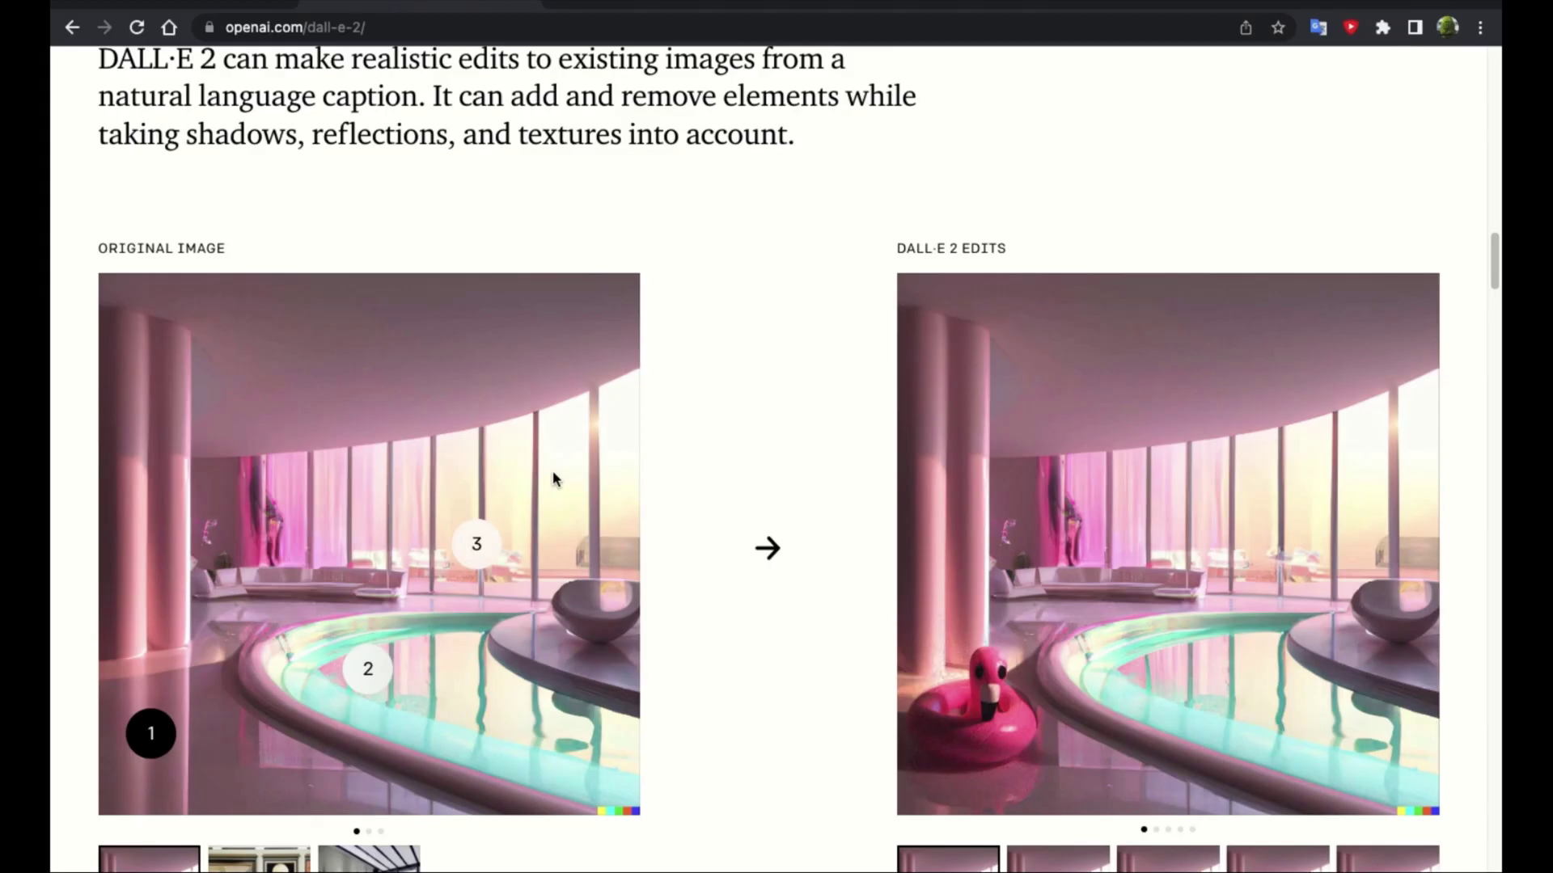
scroll(551, 470, "down", 4)
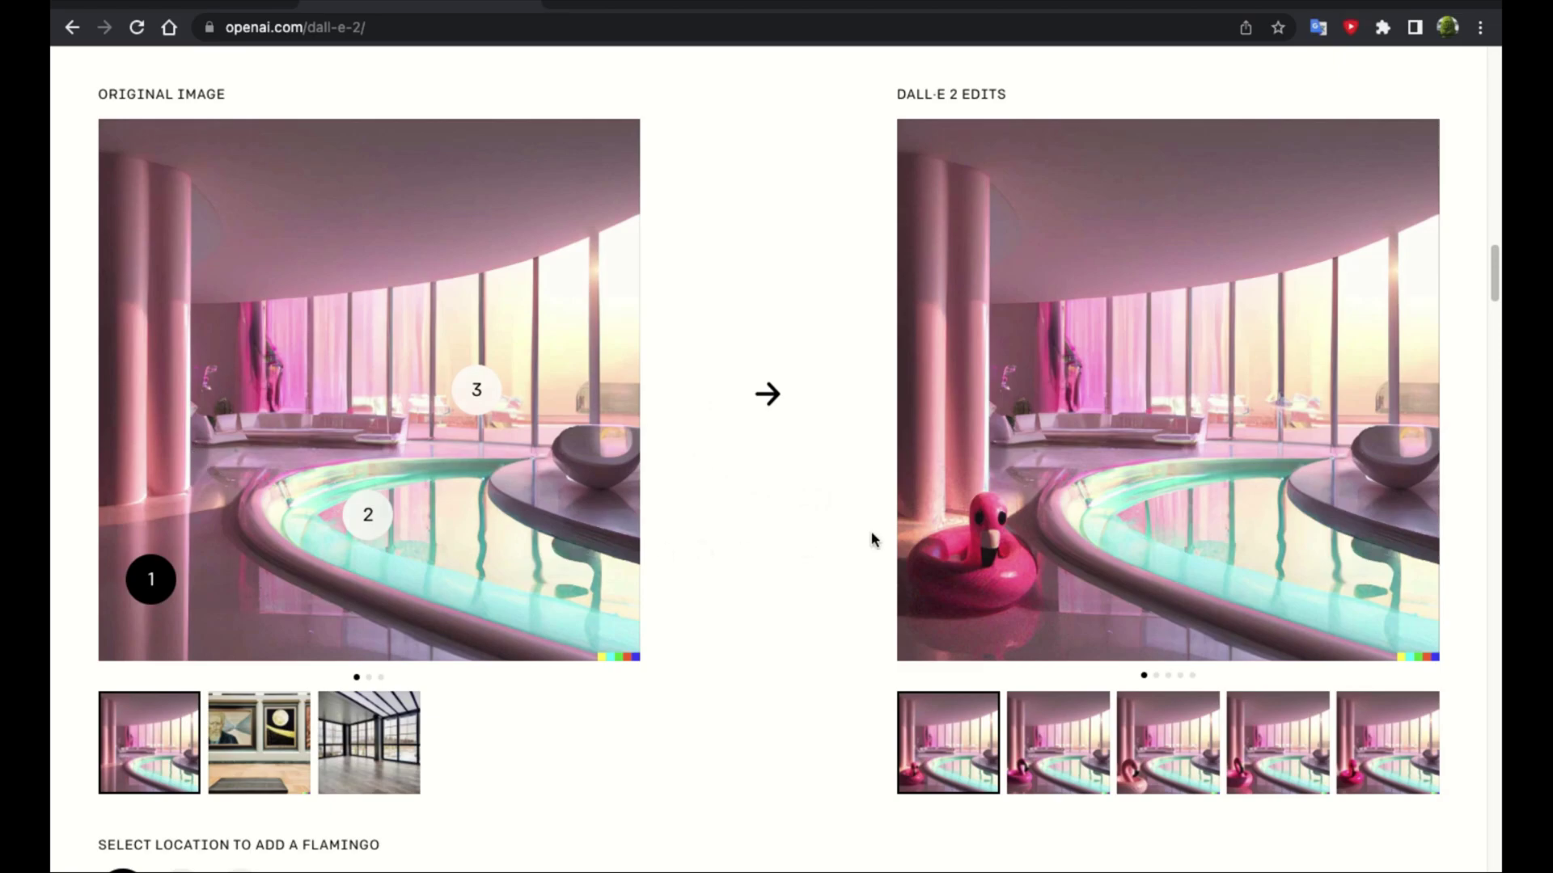
left_click(477, 390)
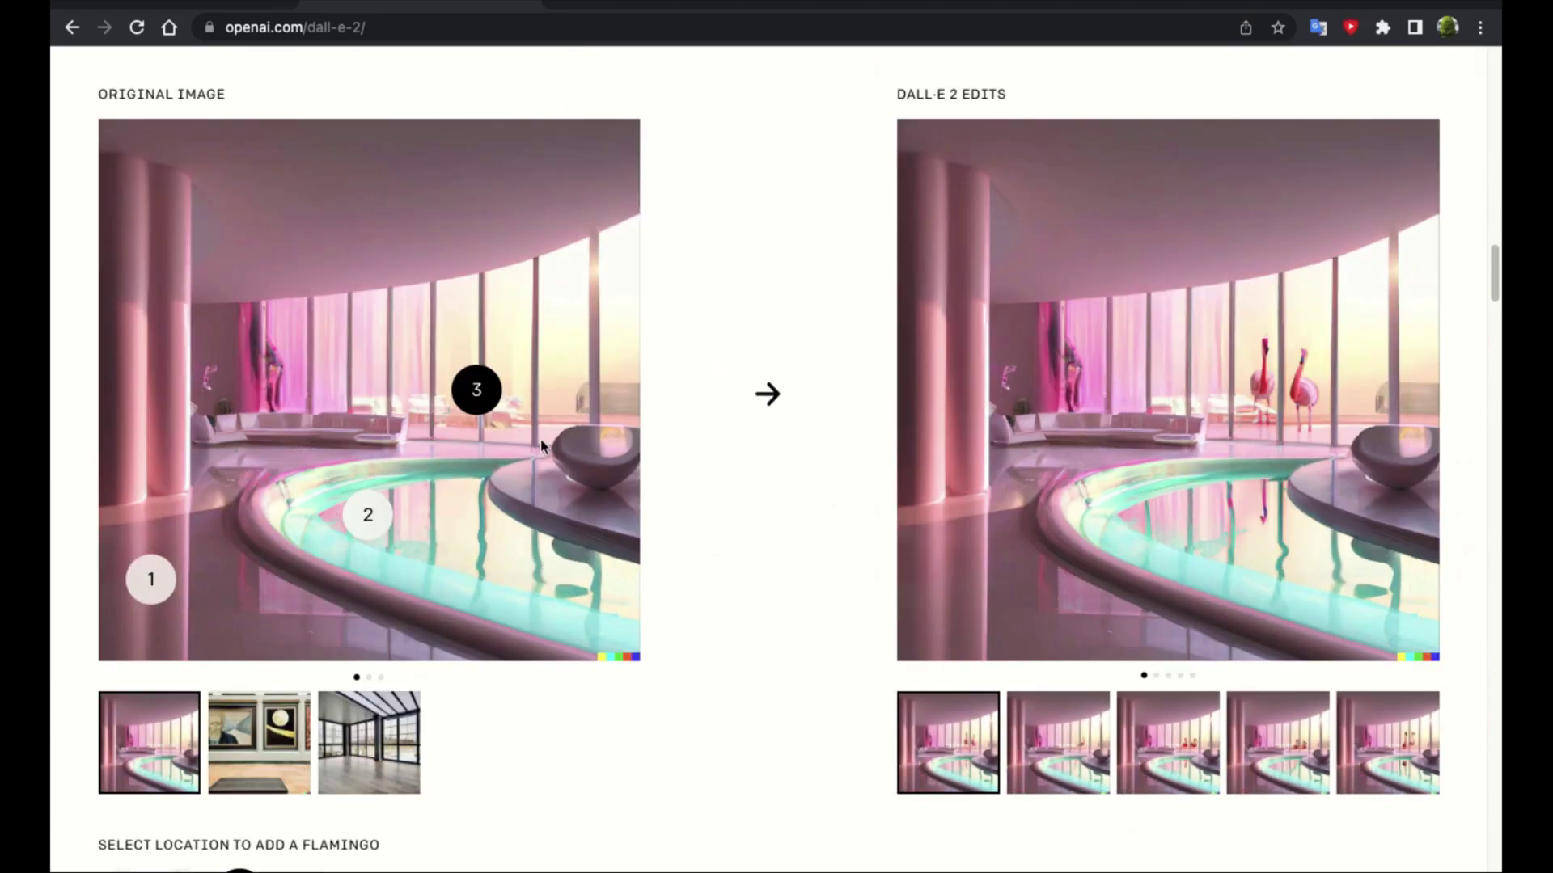
left_click(369, 514)
left_click(147, 581)
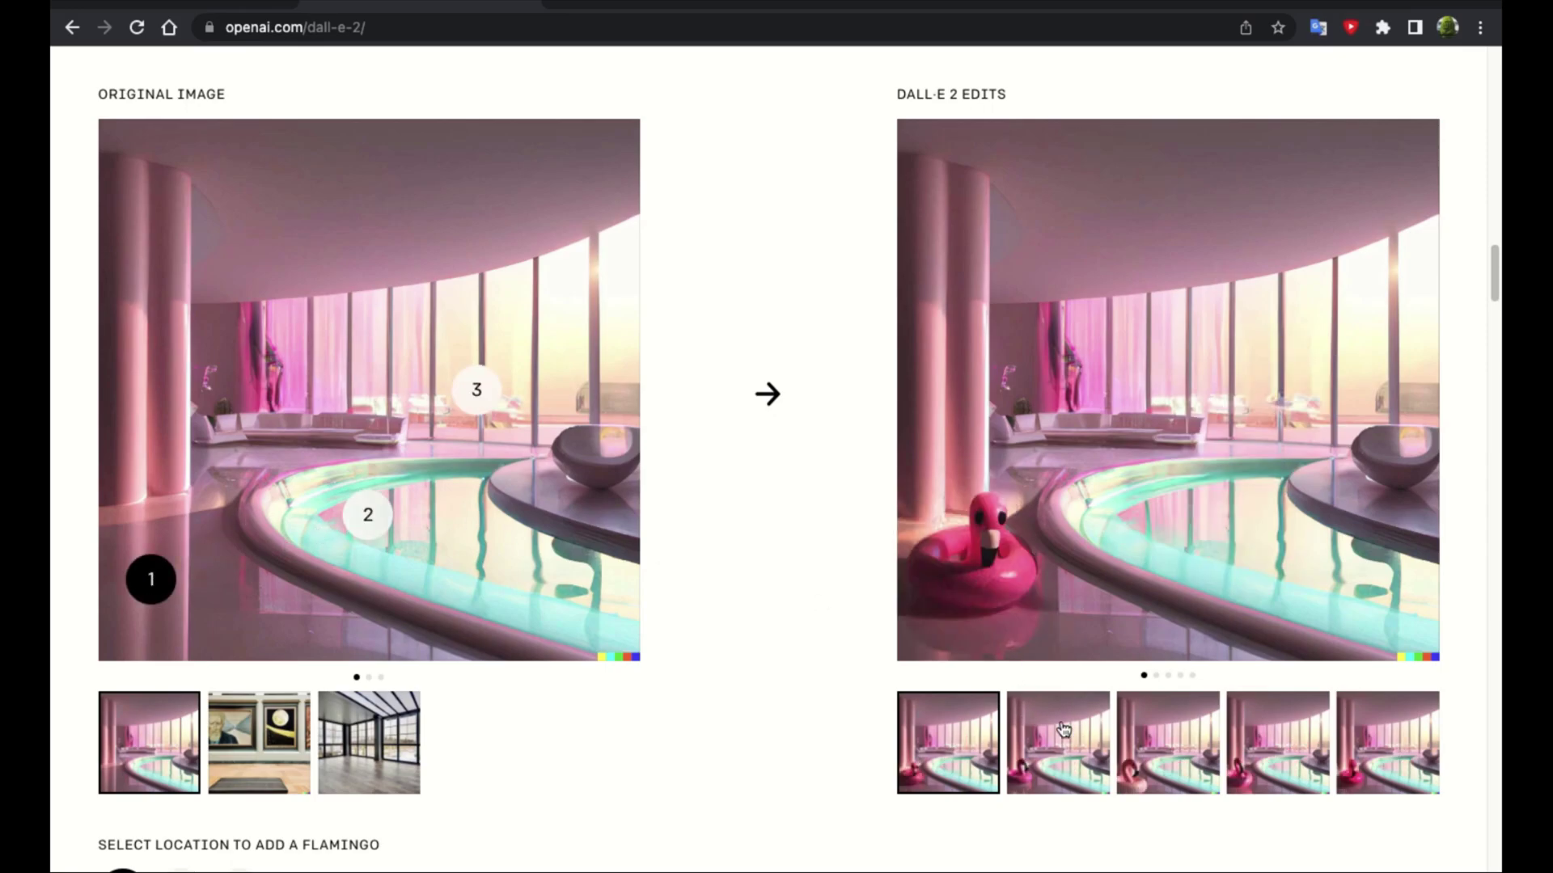
left_click(1069, 752)
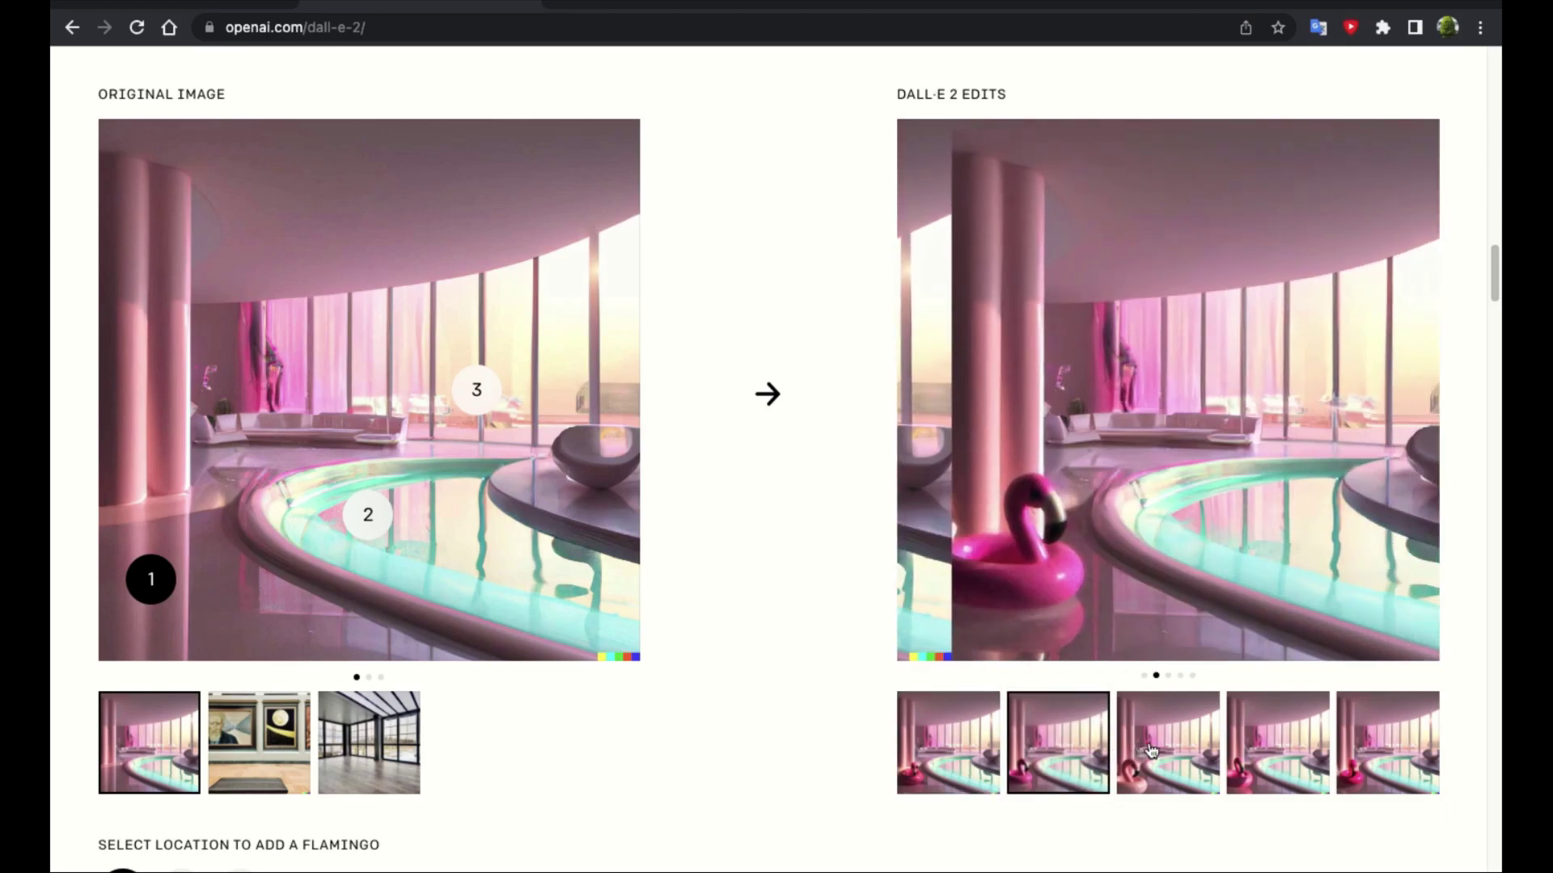
left_click(1168, 743)
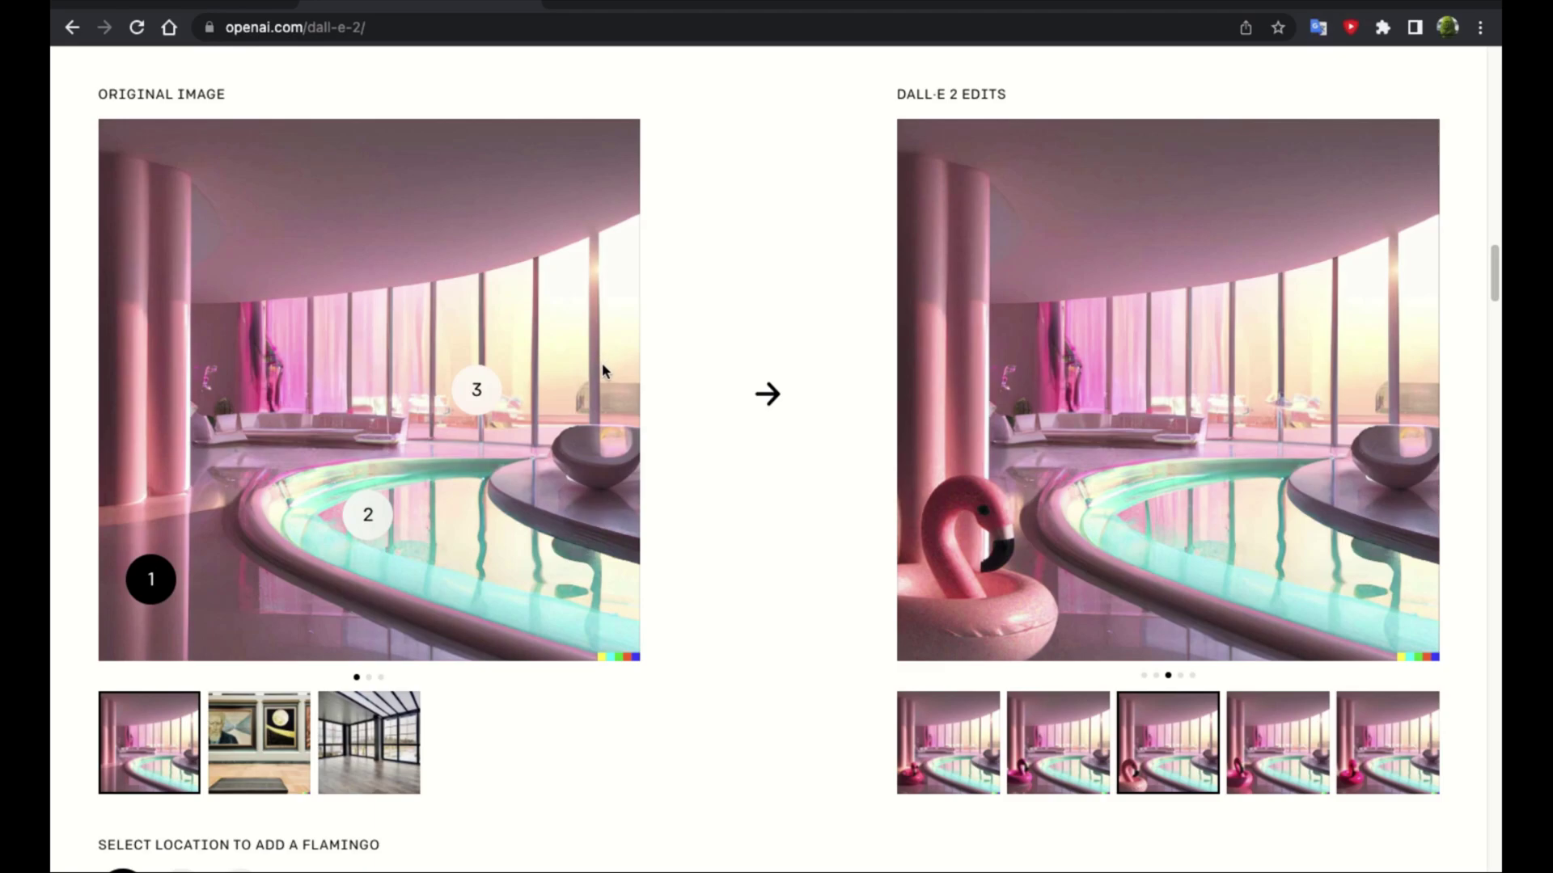
scroll(652, 395, "down", 9)
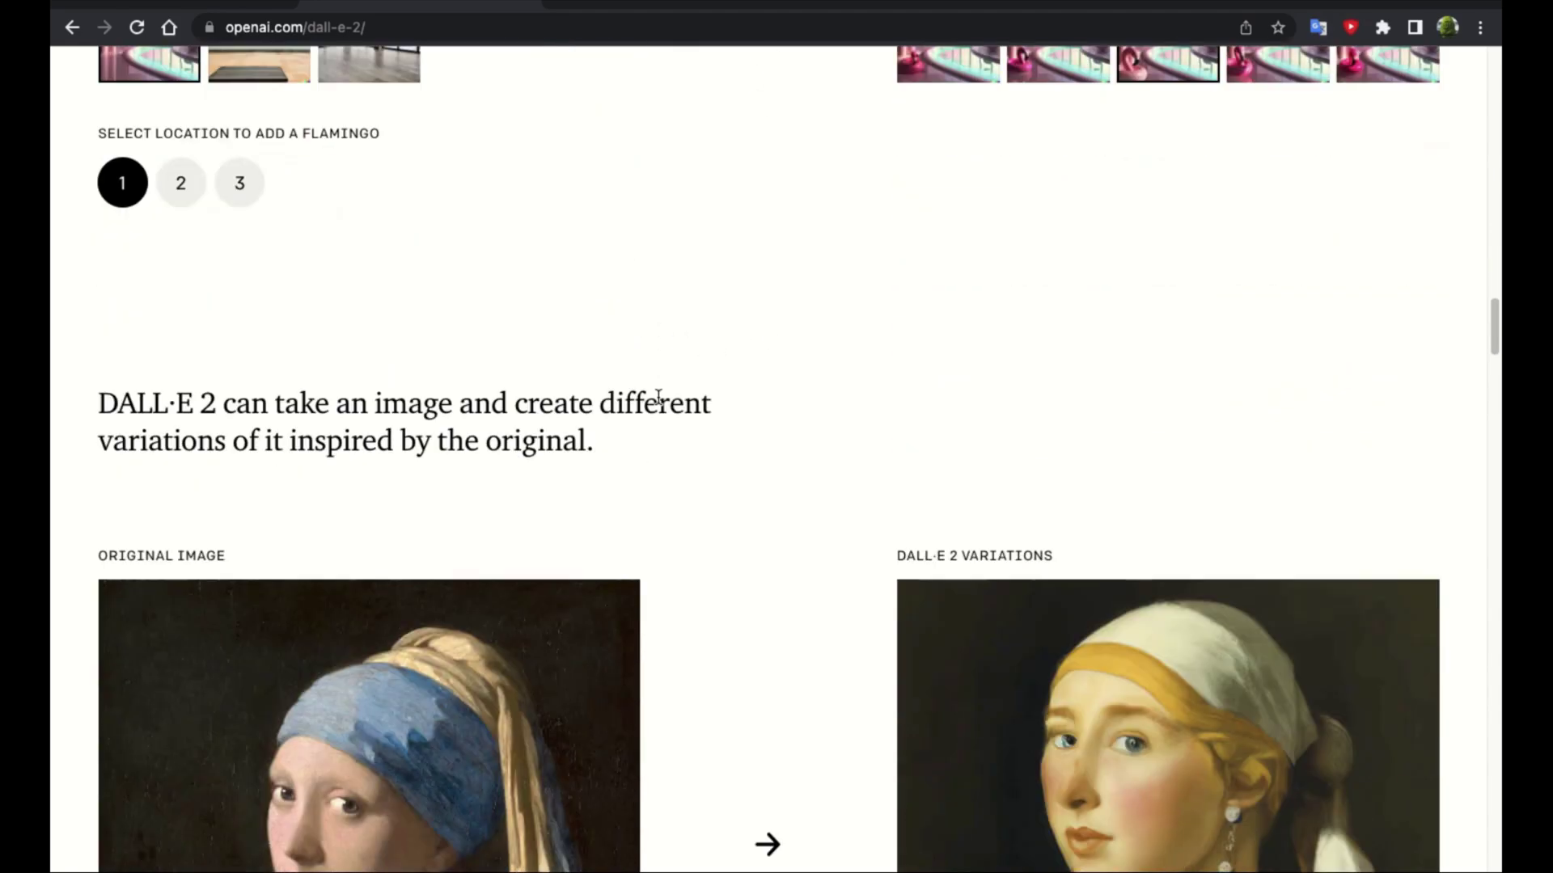
scroll(657, 396, "down", 5)
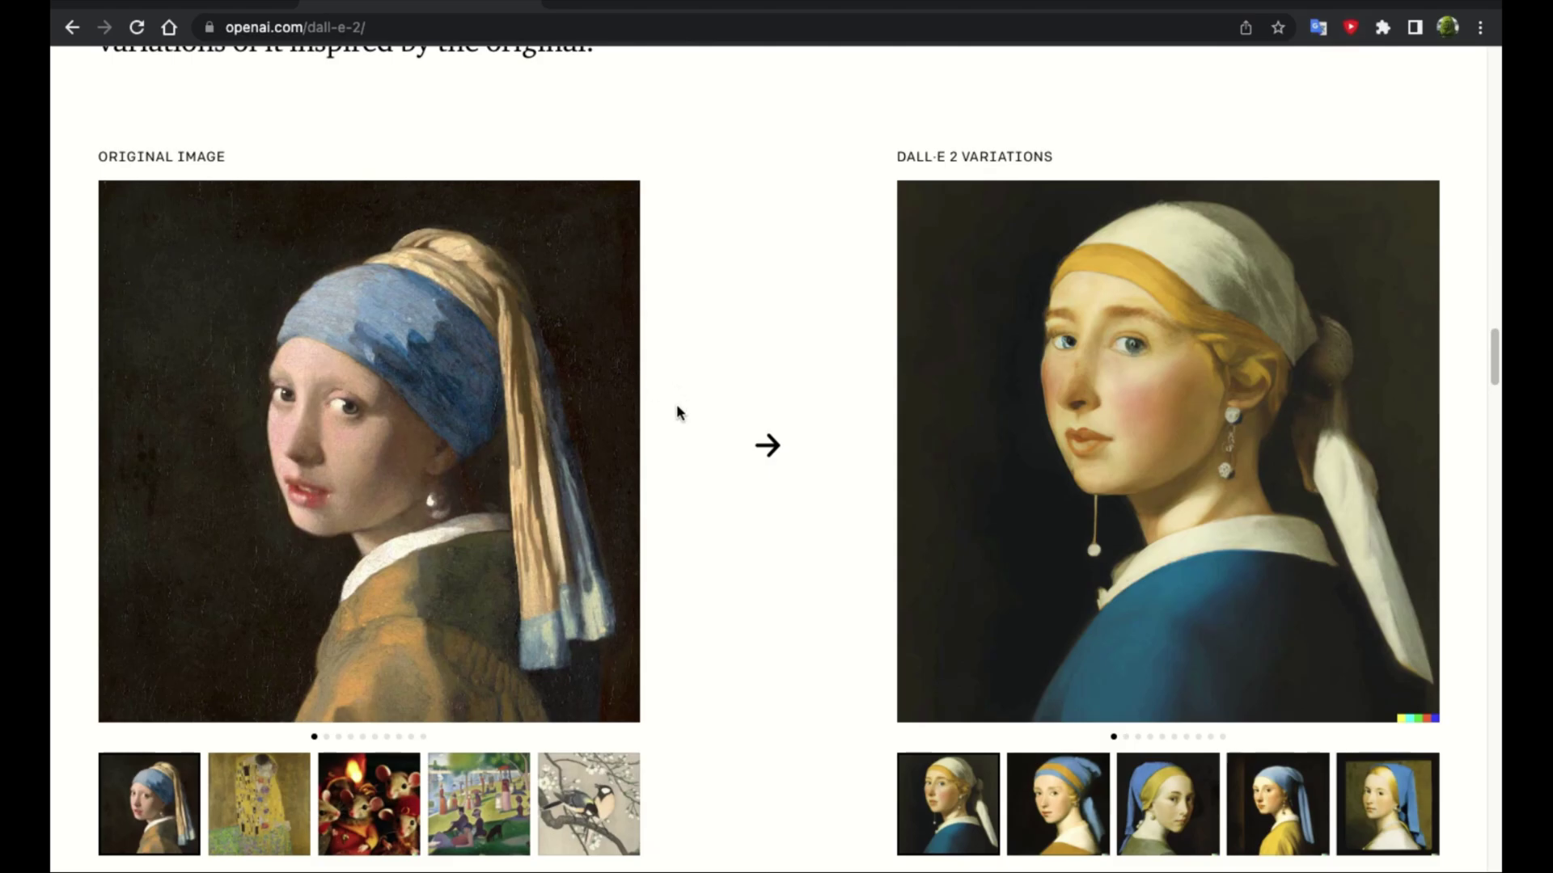
Switch to the DALL·E page at labs.openai.com, look over the start page and check the account's credit balance.
key("ctrl+Right")
key("ctrl+Right")
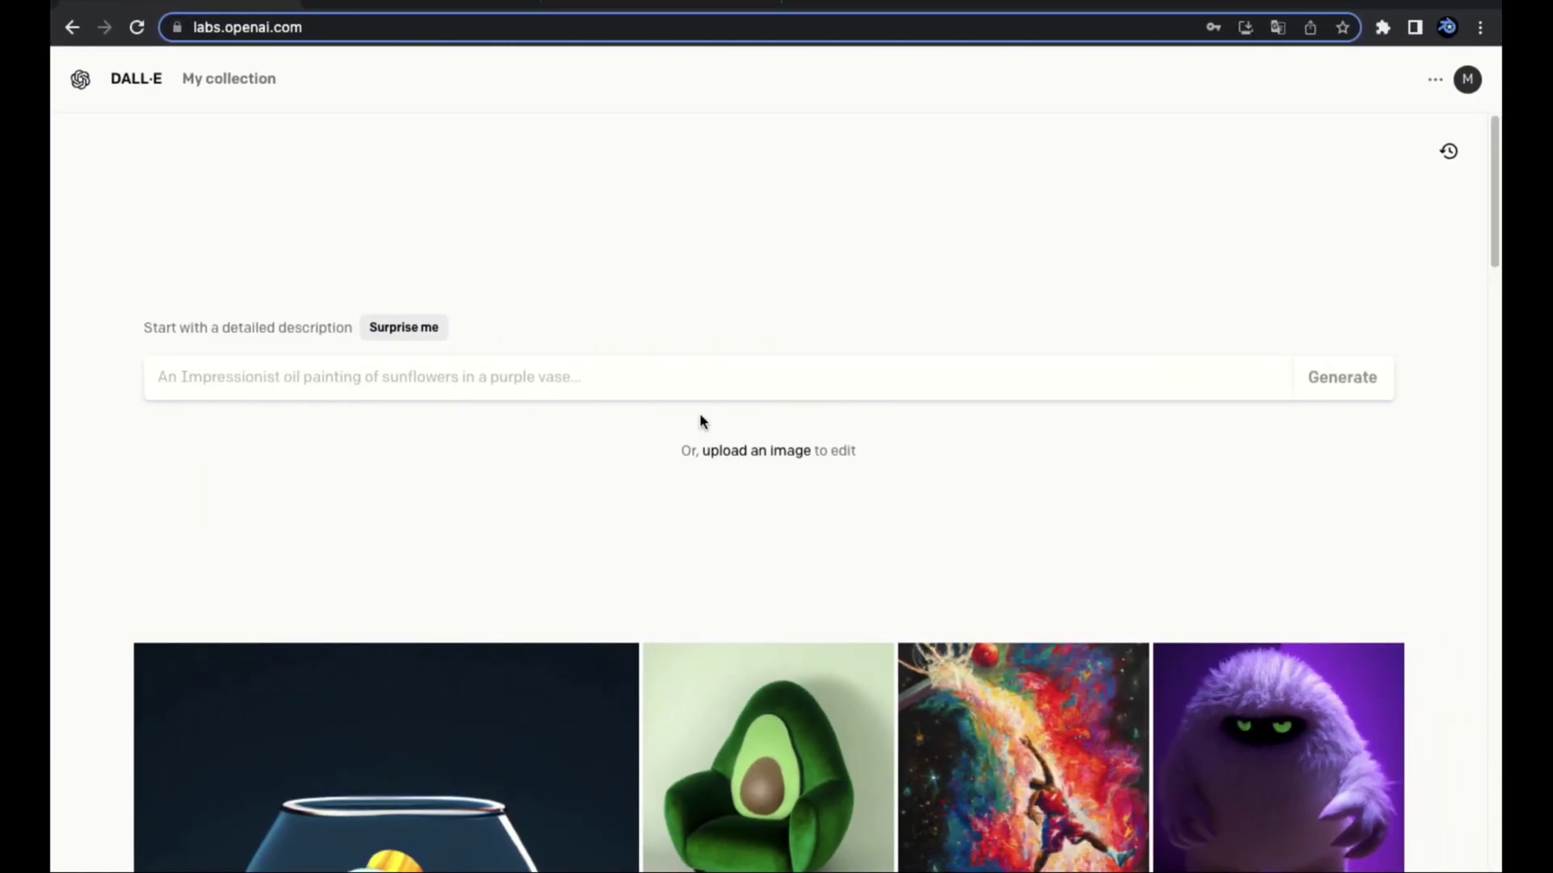
scroll(701, 420, "down", 3)
scroll(679, 396, "up", 1)
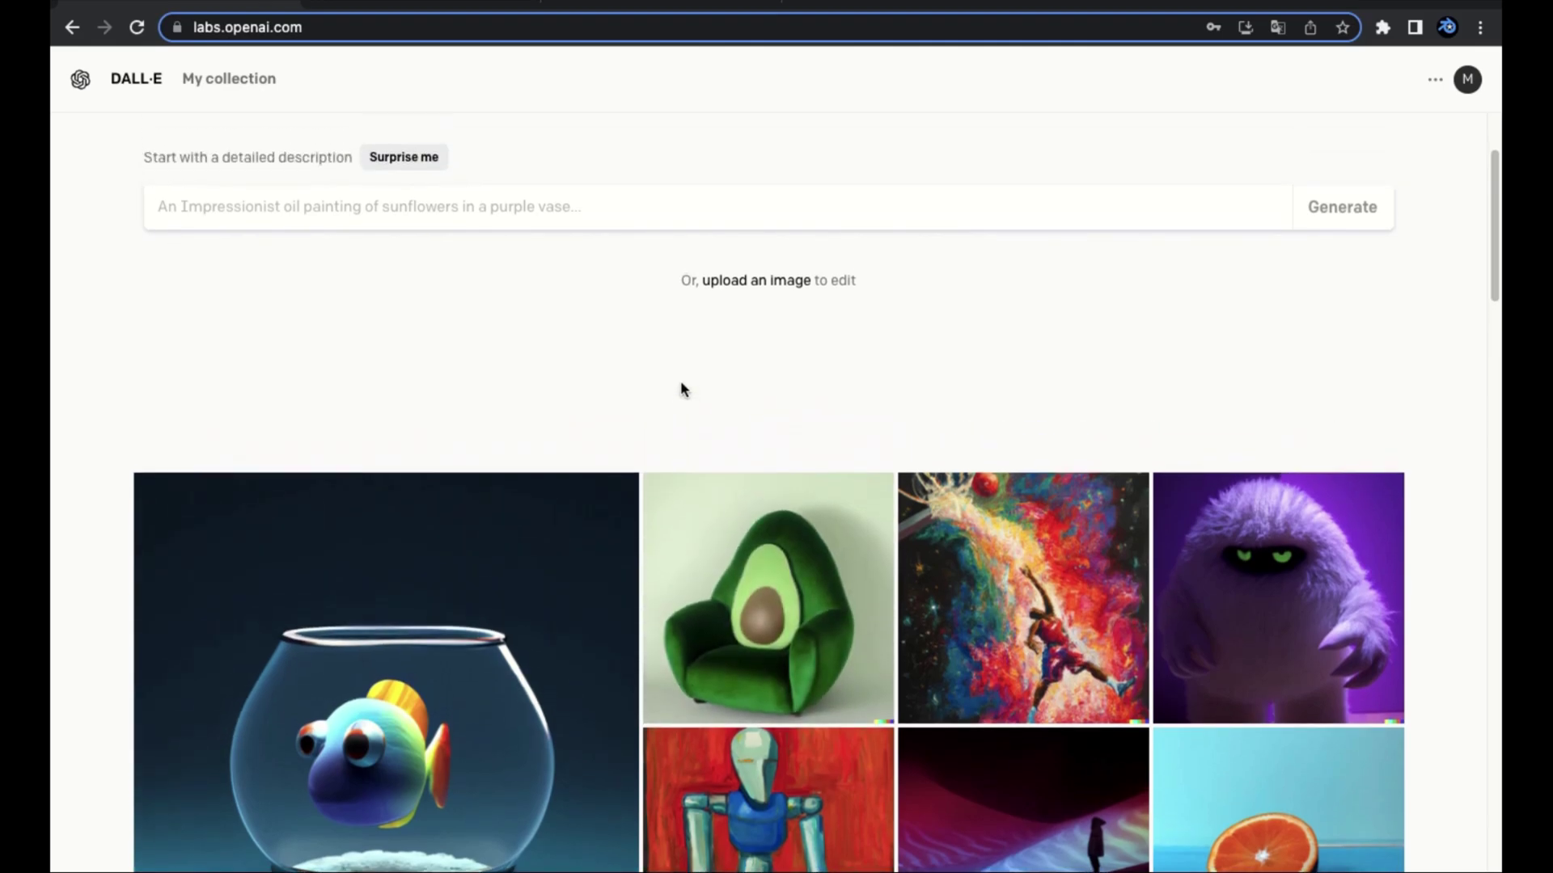
scroll(683, 340, "up", 1)
left_click(1467, 80)
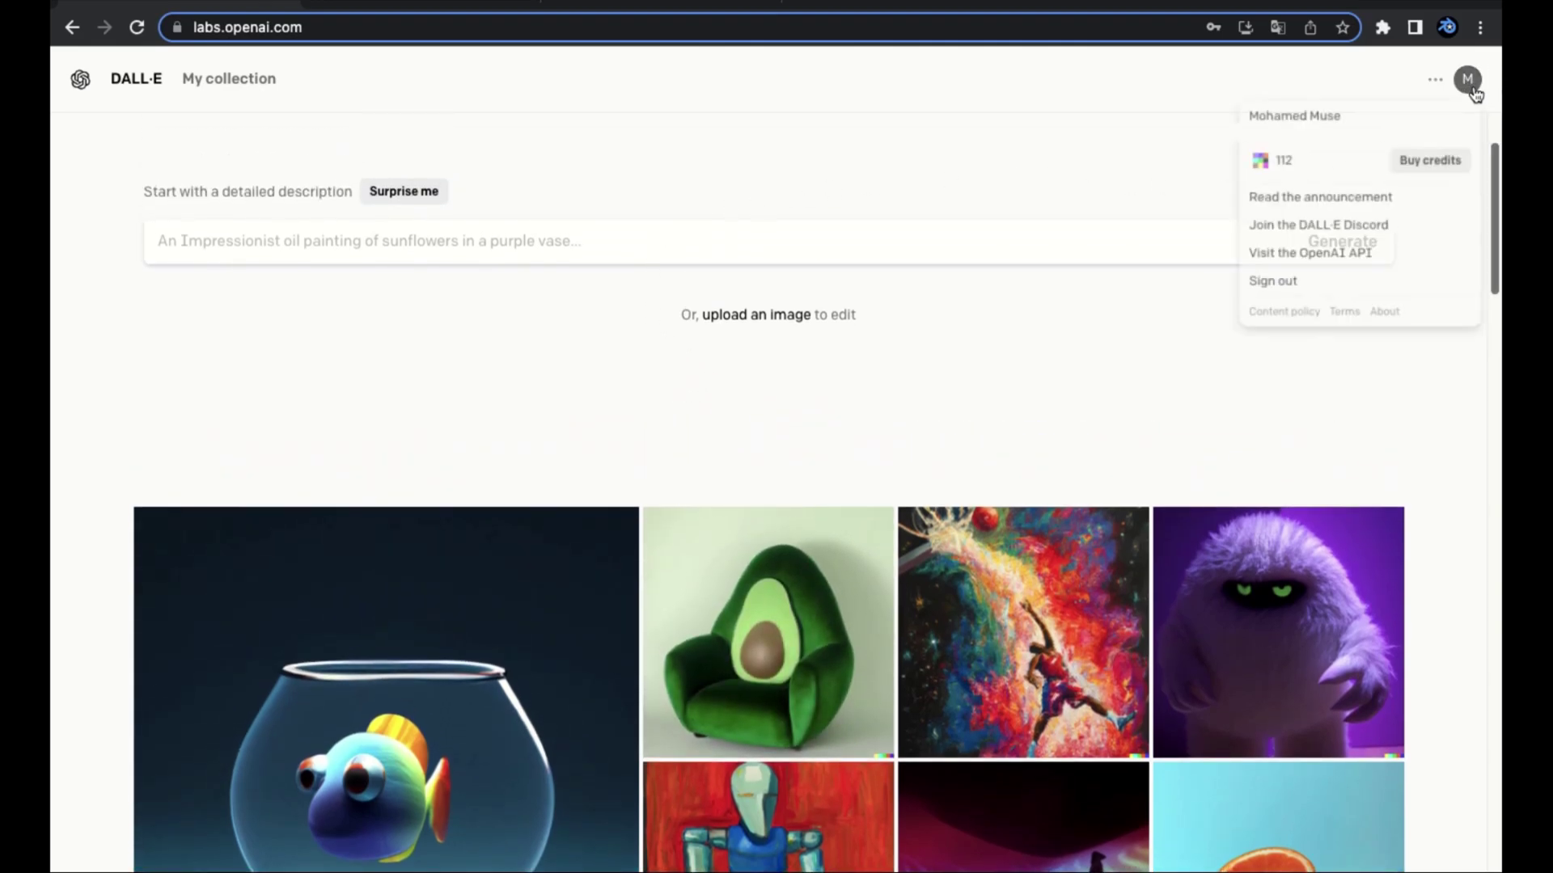
left_click(1220, 169)
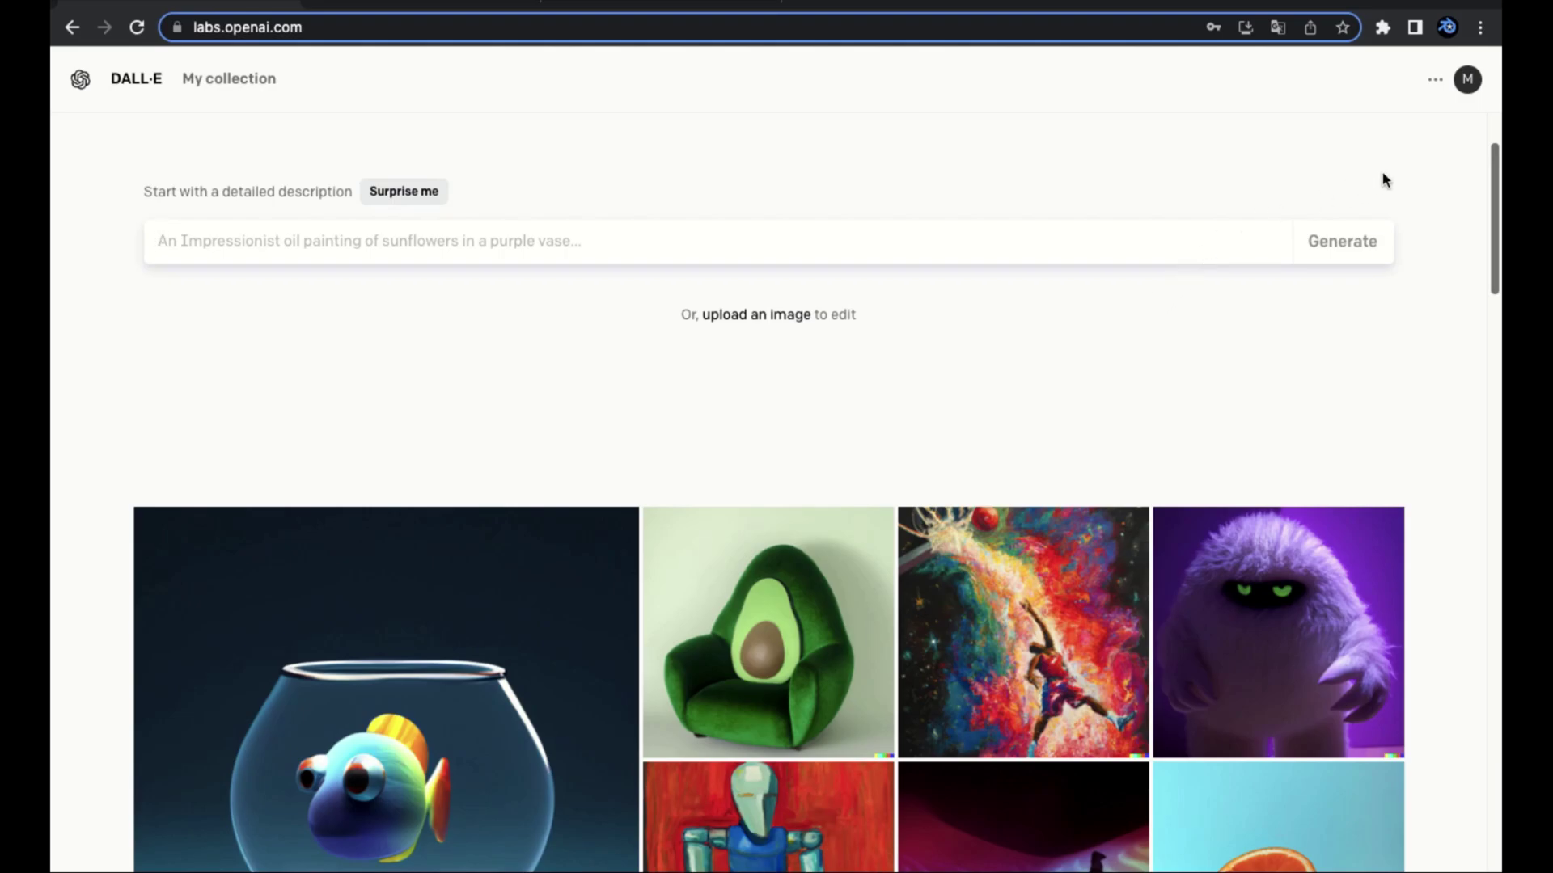
Open the offer to buy DALL·E credits and examine the number of credits and the price.
left_click(1467, 89)
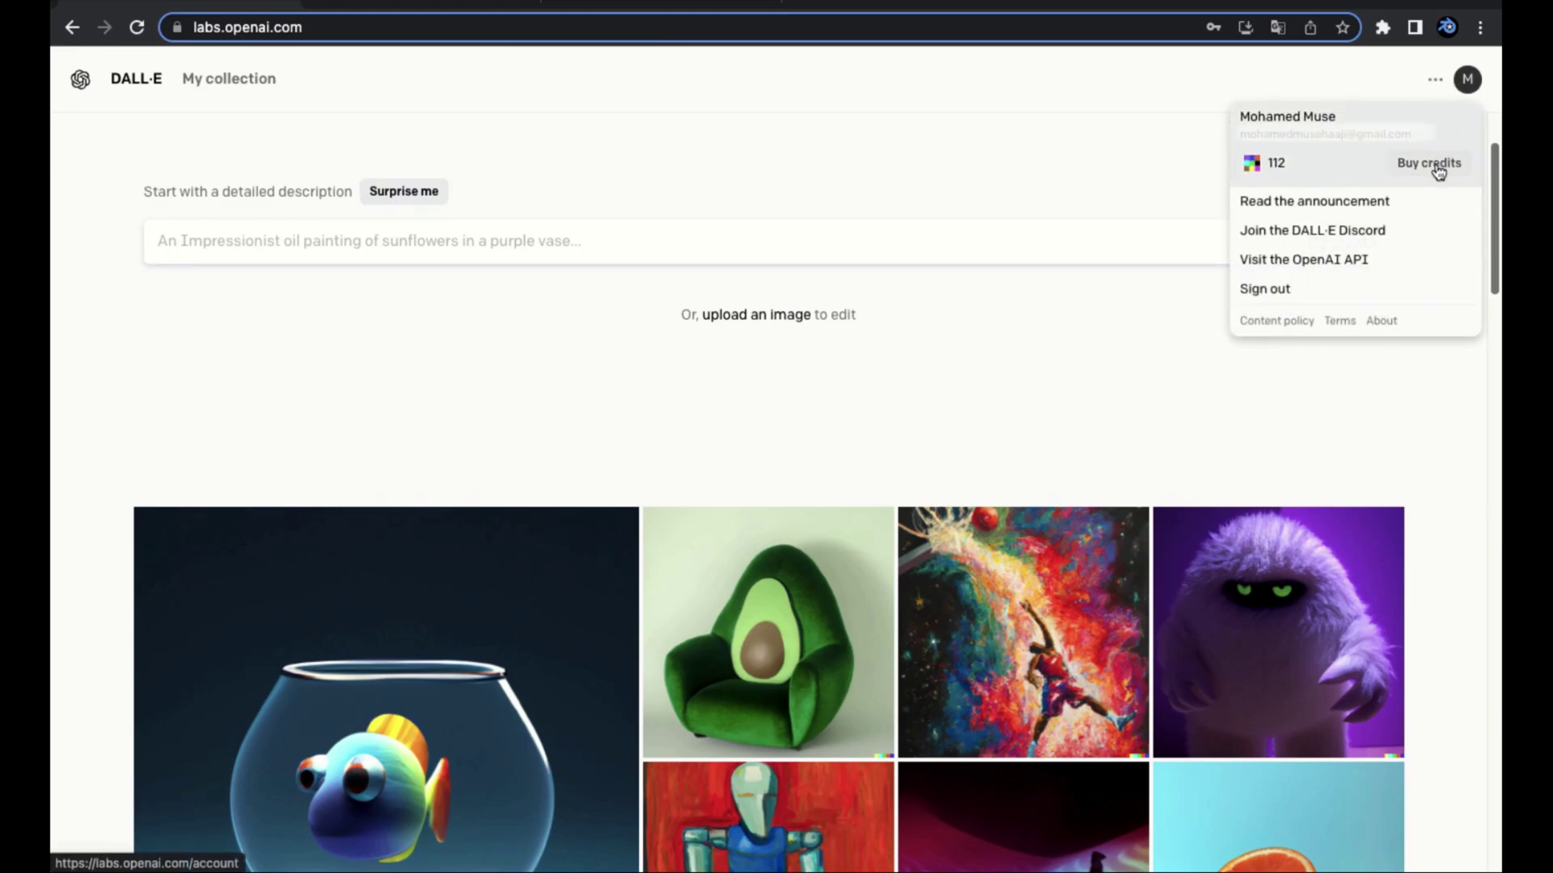
left_click(1438, 167)
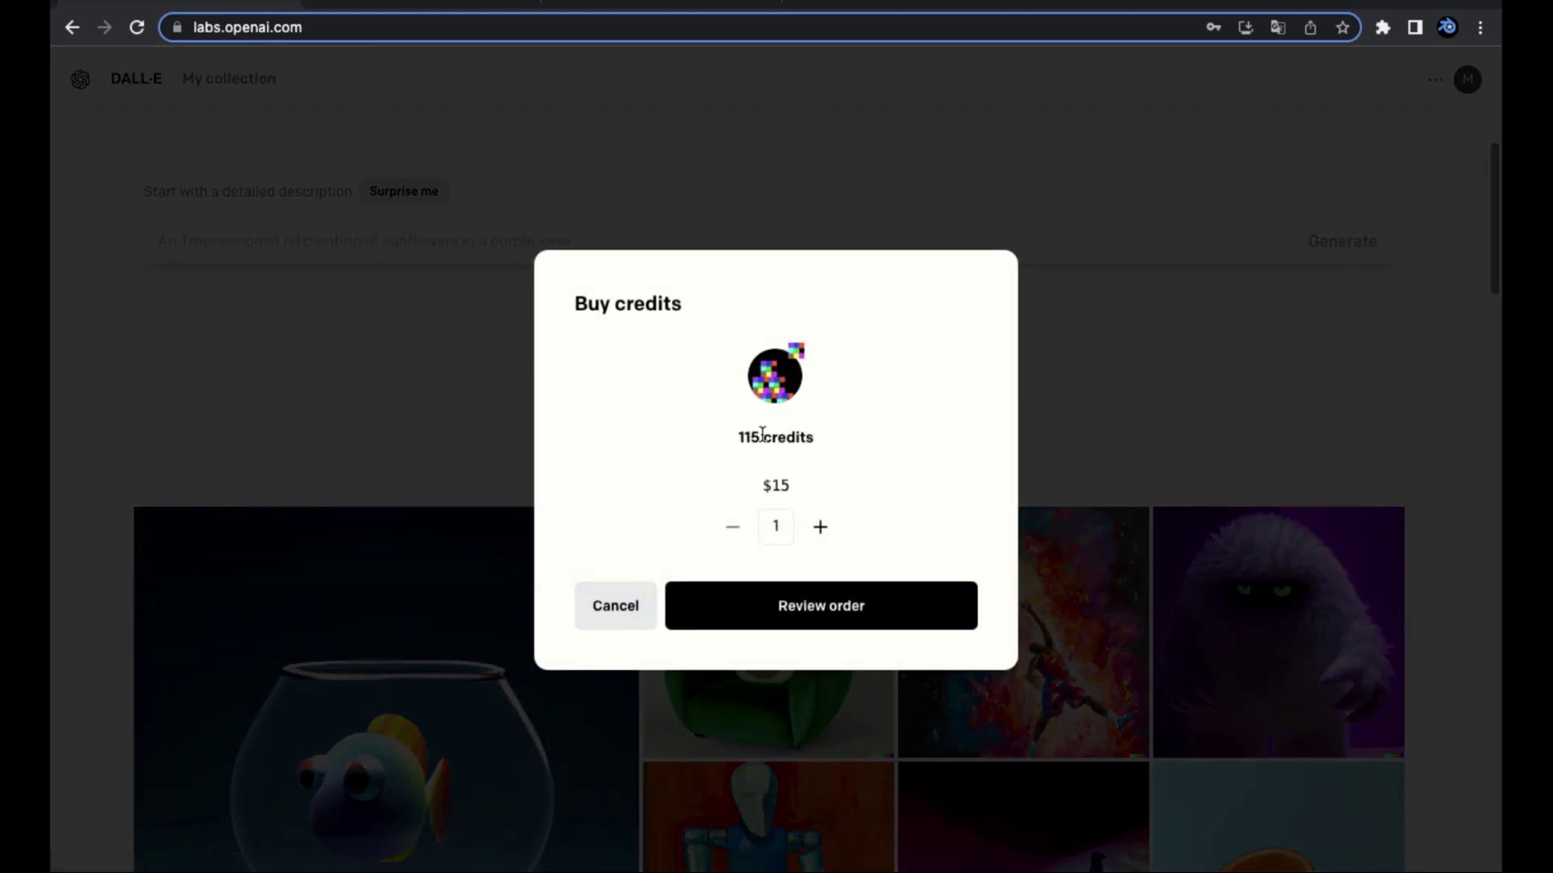
double_click(758, 441)
scroll(808, 506, "up", 5)
double_click(769, 477)
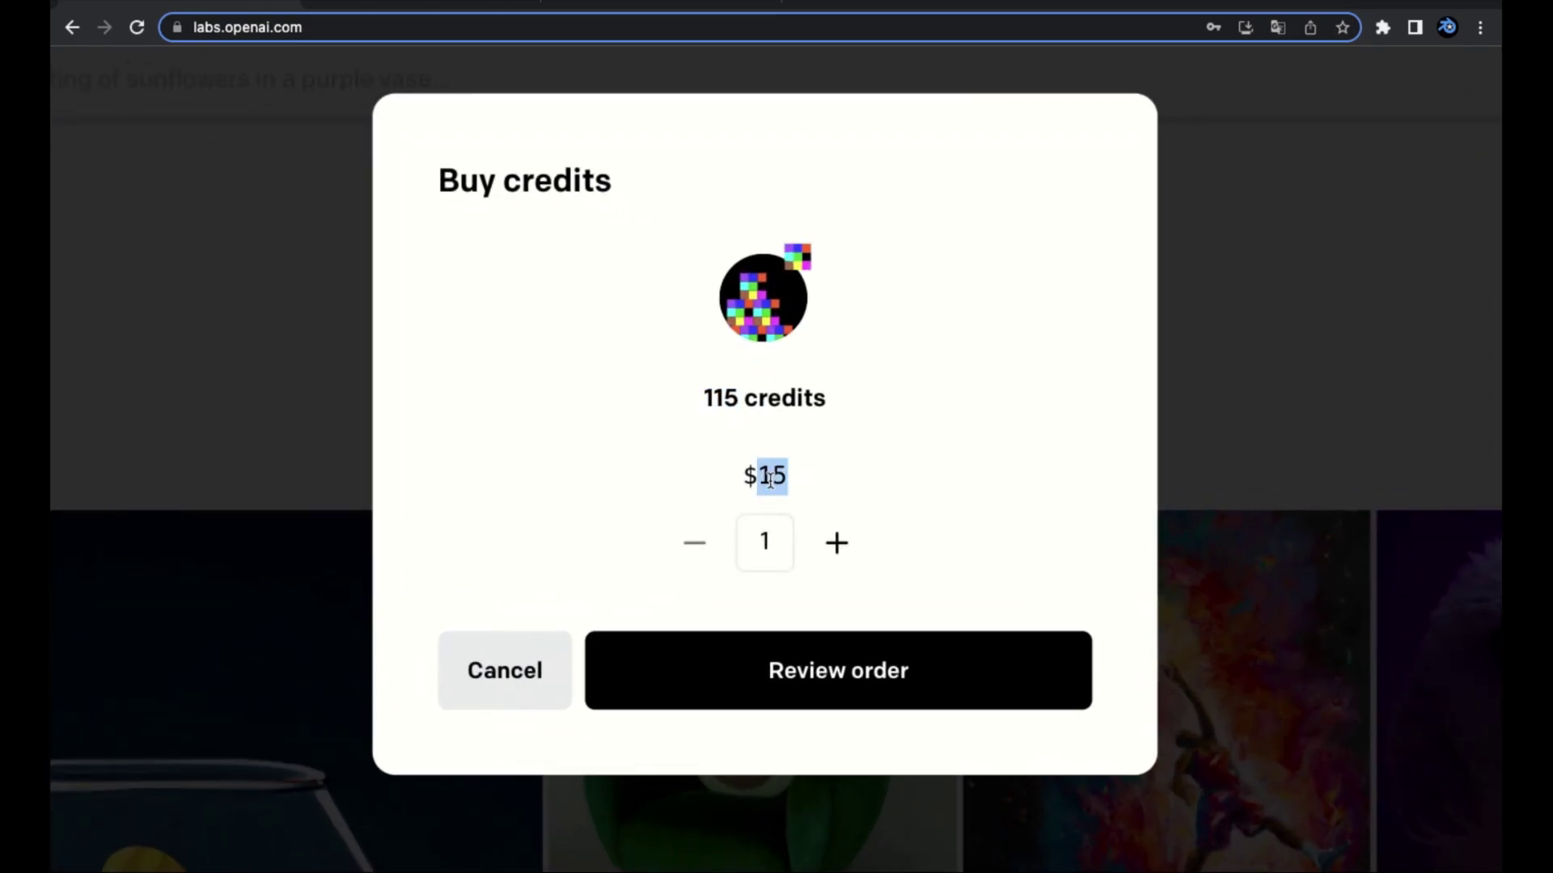
scroll(776, 479, "down", 5)
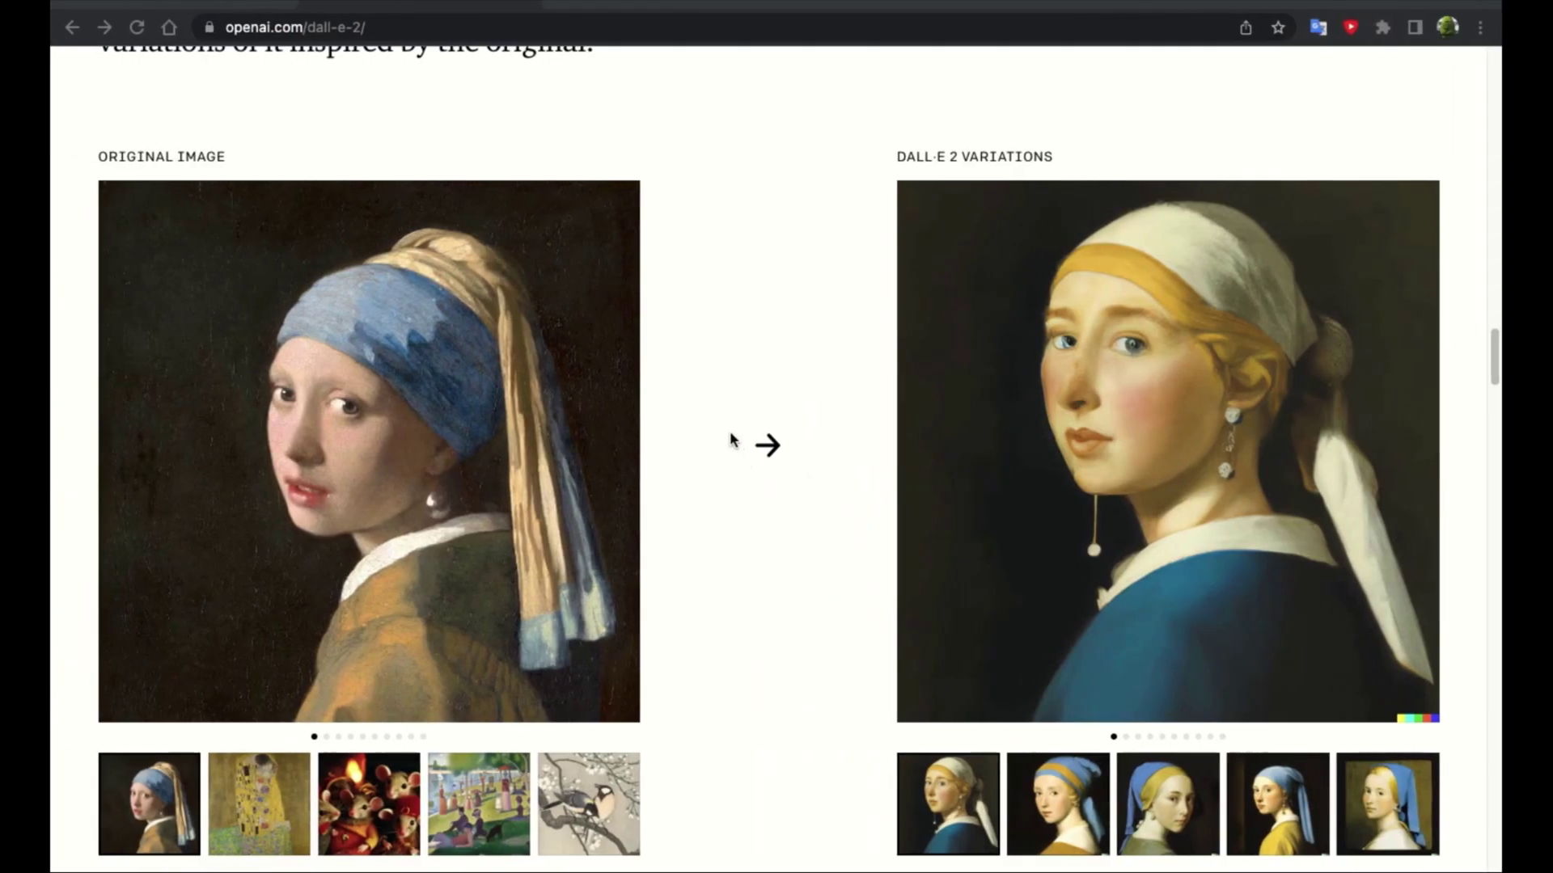
Return to the DALL·E invite email in Gmail and examine the footer note about the beta sign-up.
left_click(241, 5)
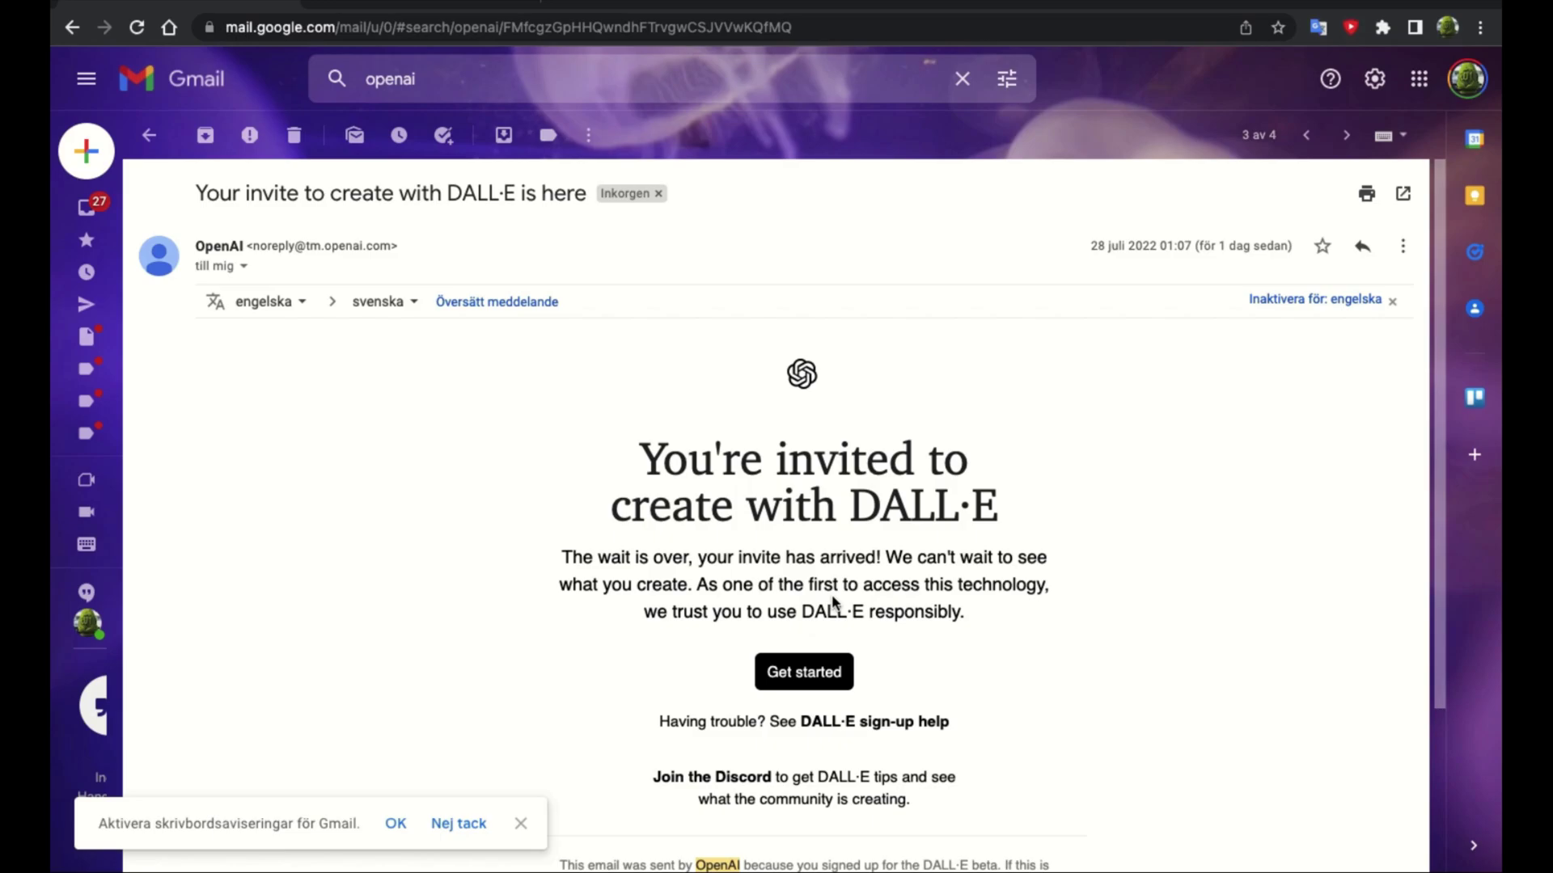
scroll(837, 606, "down", 2)
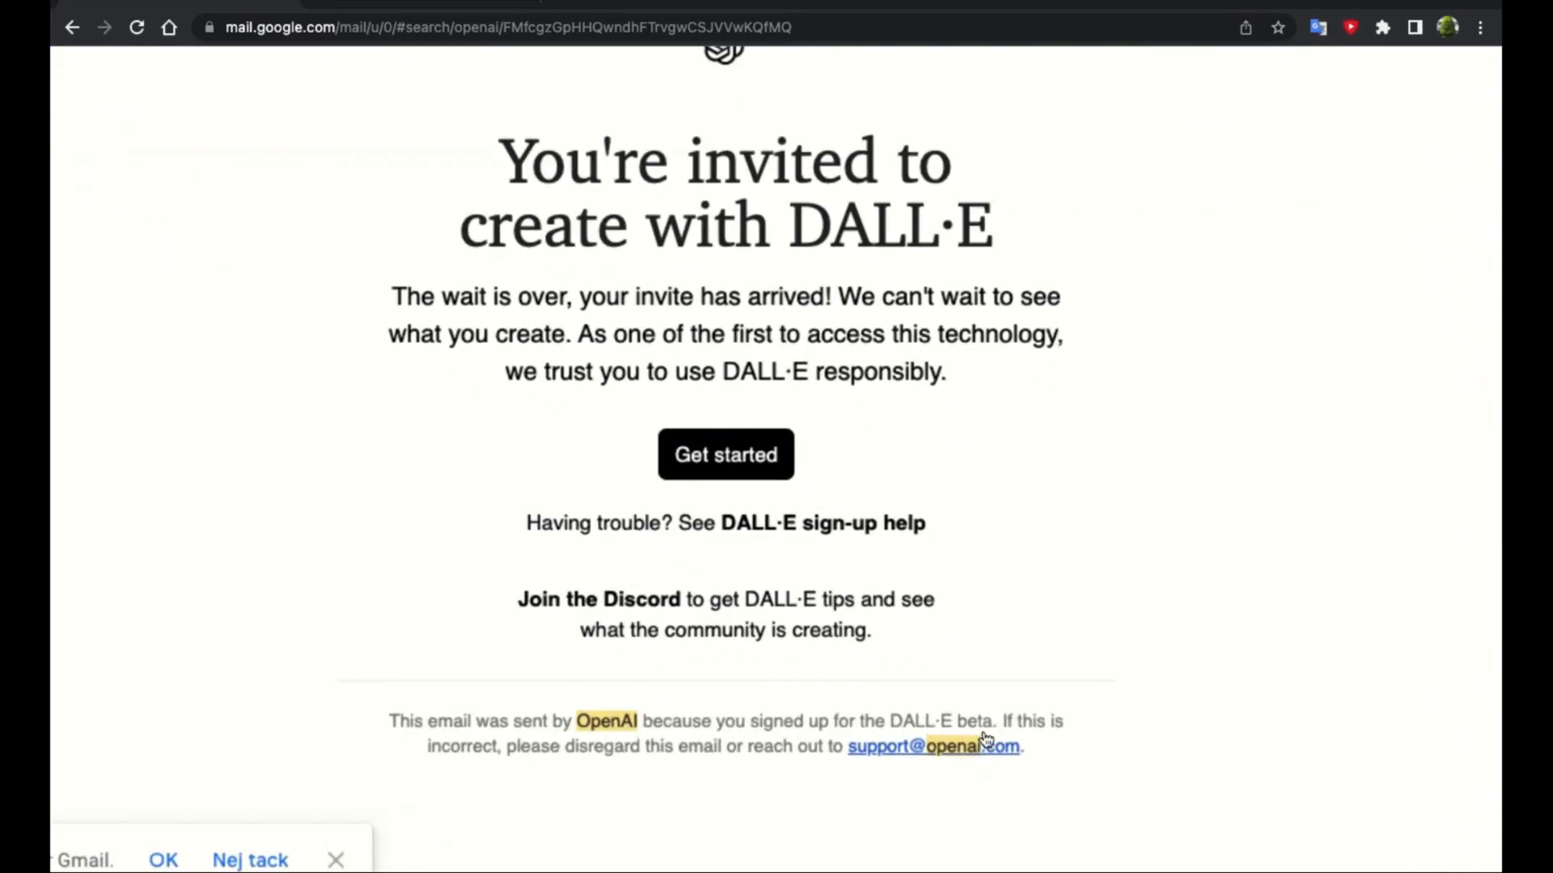
double_click(987, 722)
mouse_move(1010, 715)
left_mouse_down()
mouse_move(976, 713)
mouse_move(988, 710)
left_mouse_up()
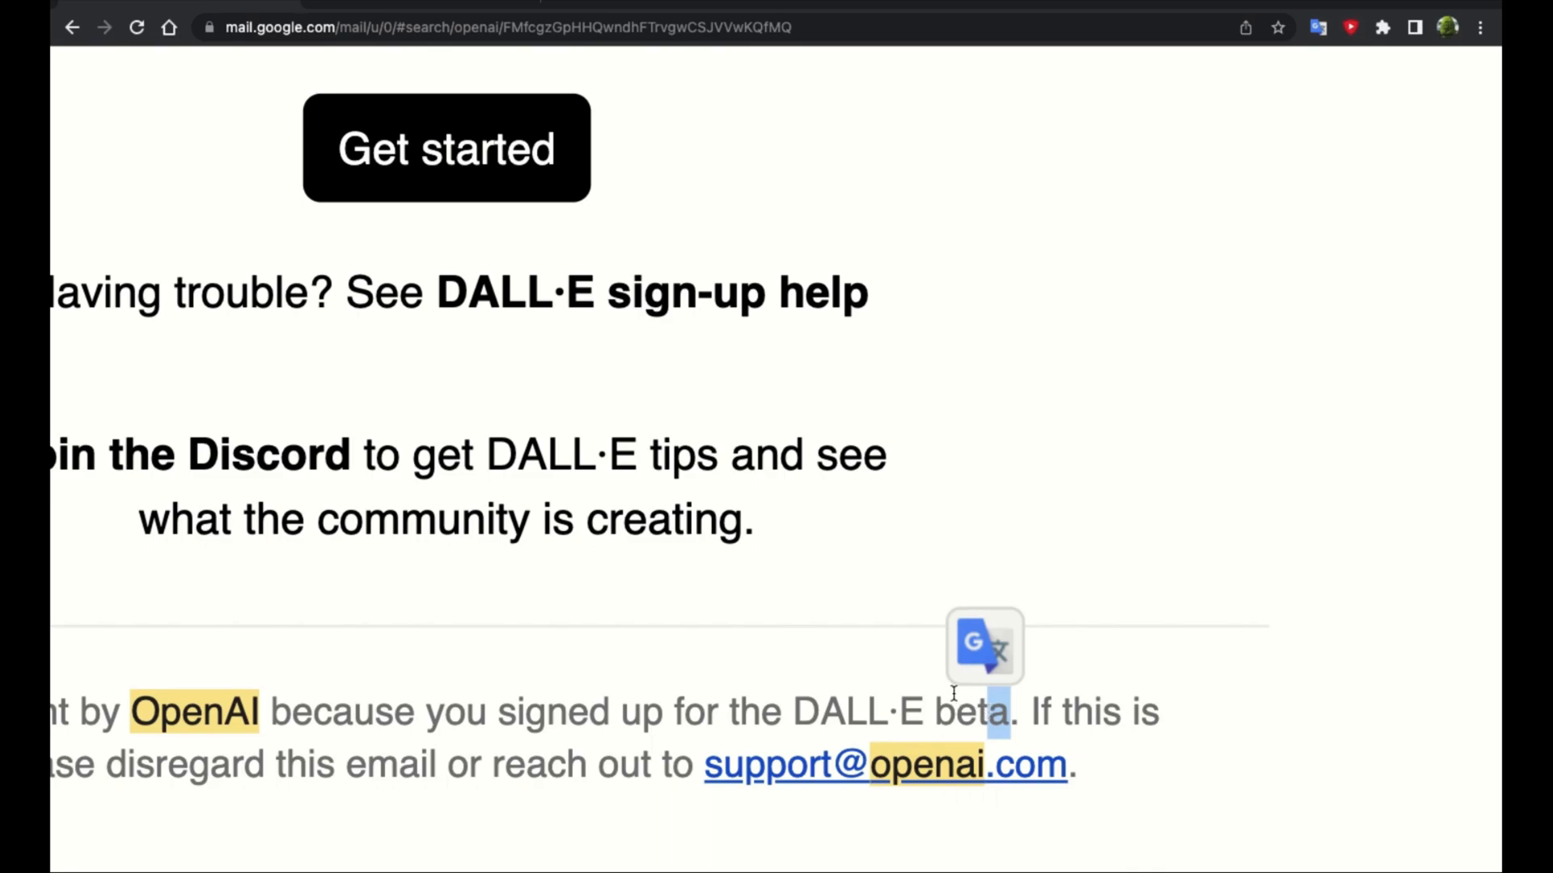
left_click(953, 693)
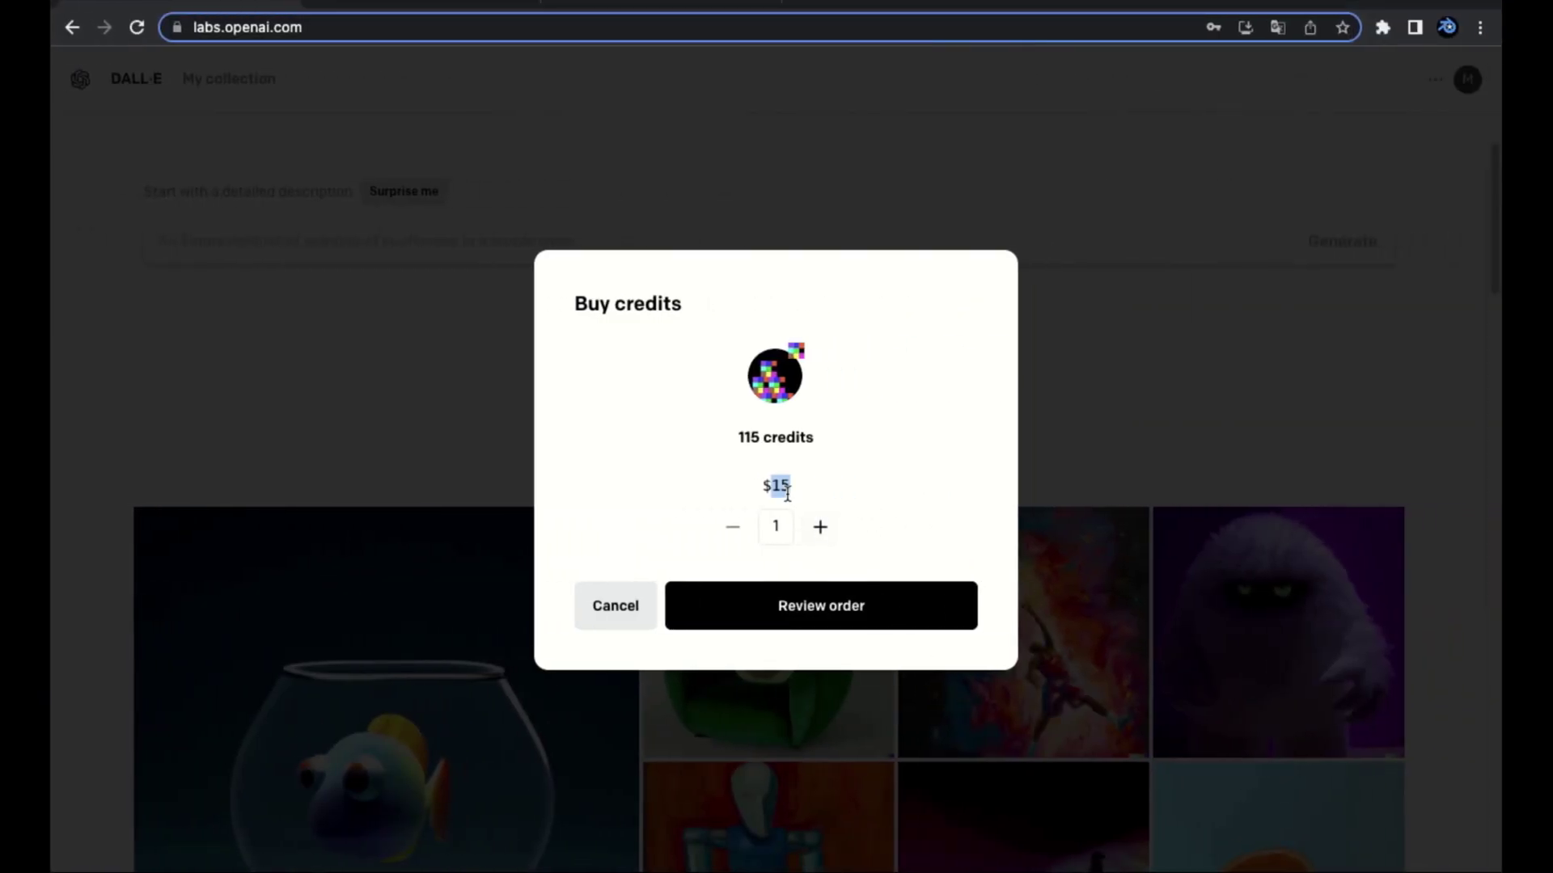
Dismiss the Buy credits dialog and select the prompt "A Somali flag on up to building, lens flare" in the text document for copying.
left_click(785, 487)
left_click(1056, 437)
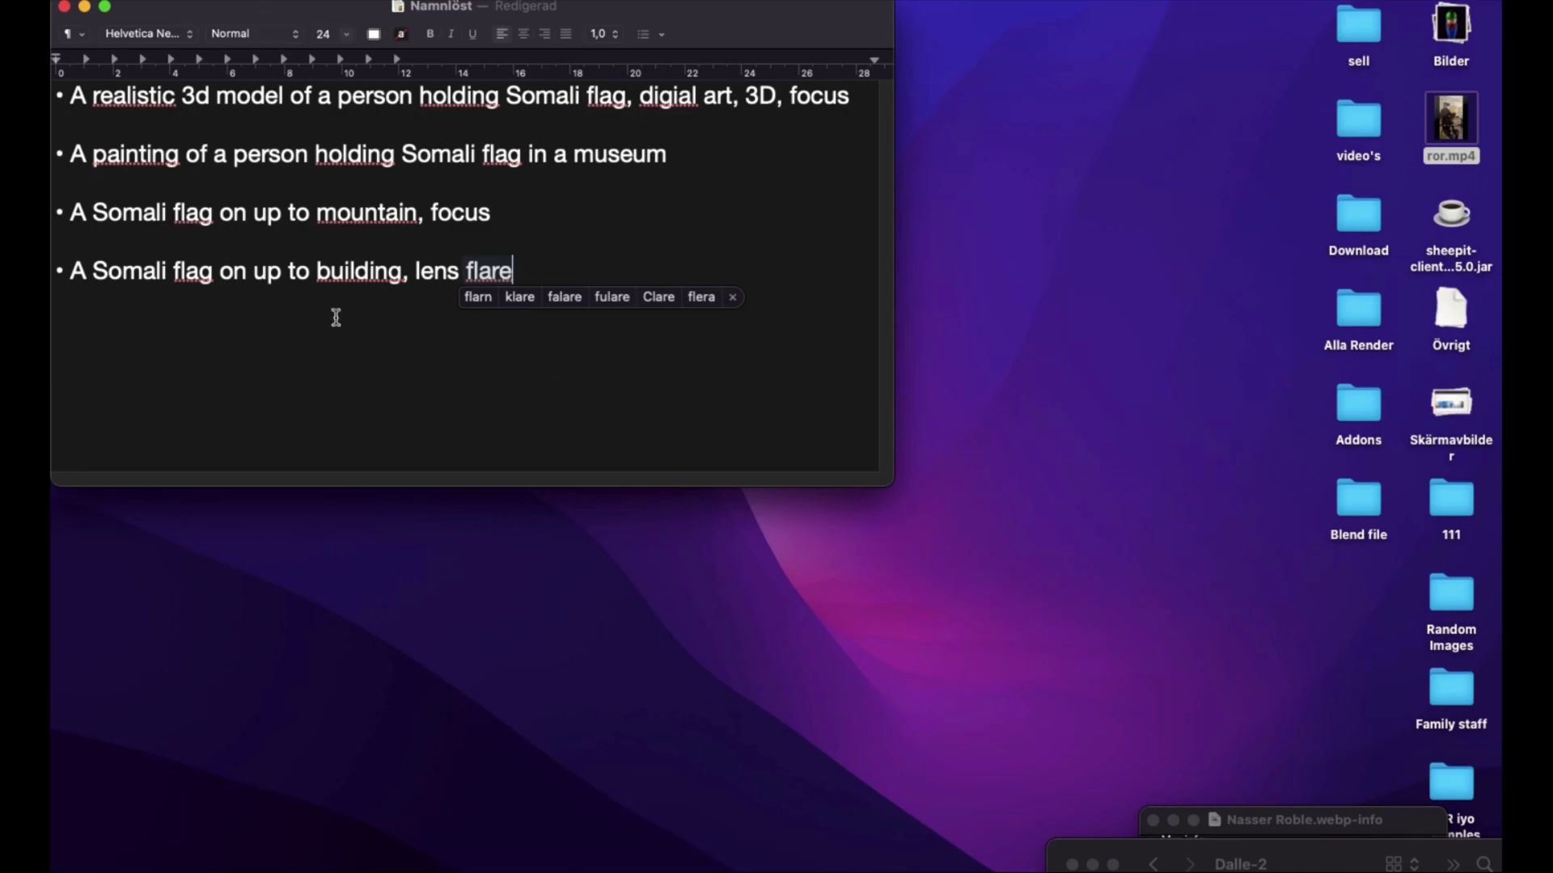
left_click(335, 317)
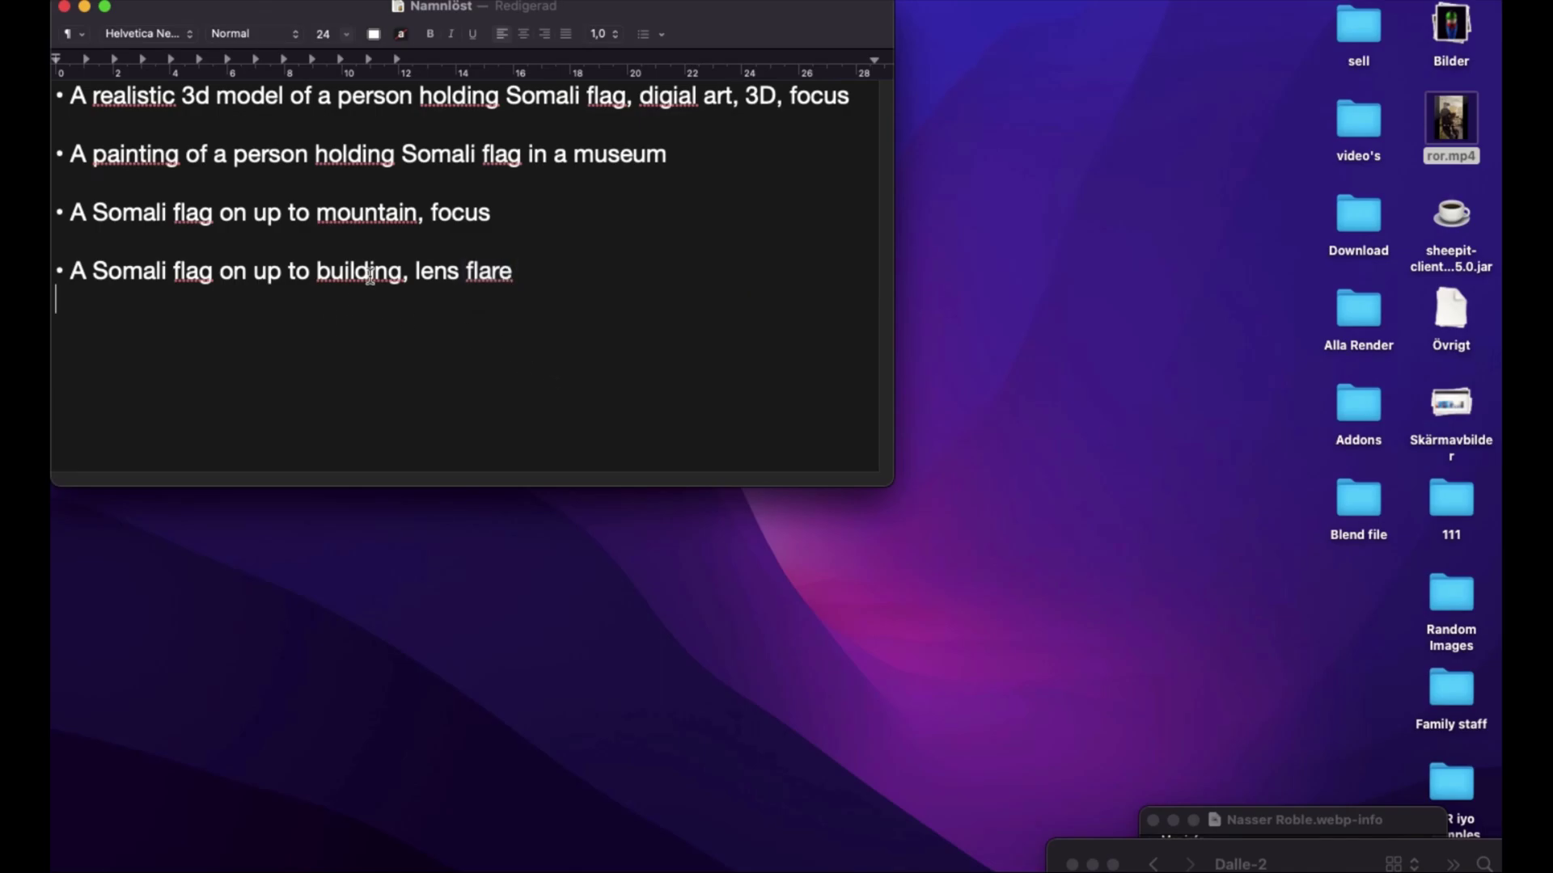
triple_click(369, 275)
Enter "A Somali flag on up to building, lens flare" as the DALL·E image description, without the leading bullet.
key("super+Tab")
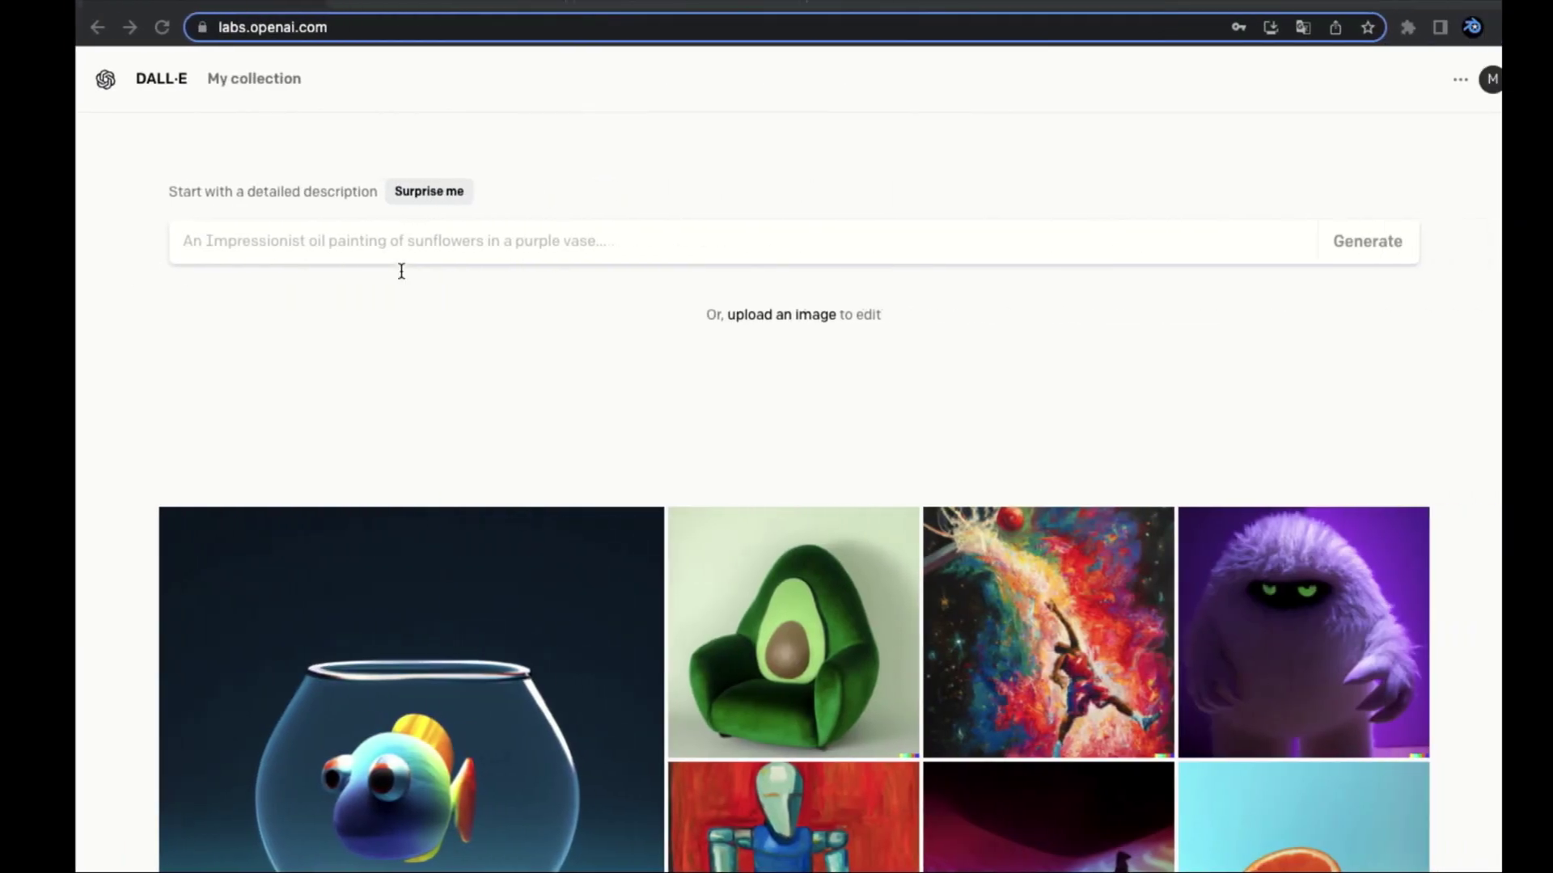
left_click(442, 254)
type("• A Somali flag on up to building, lens flare")
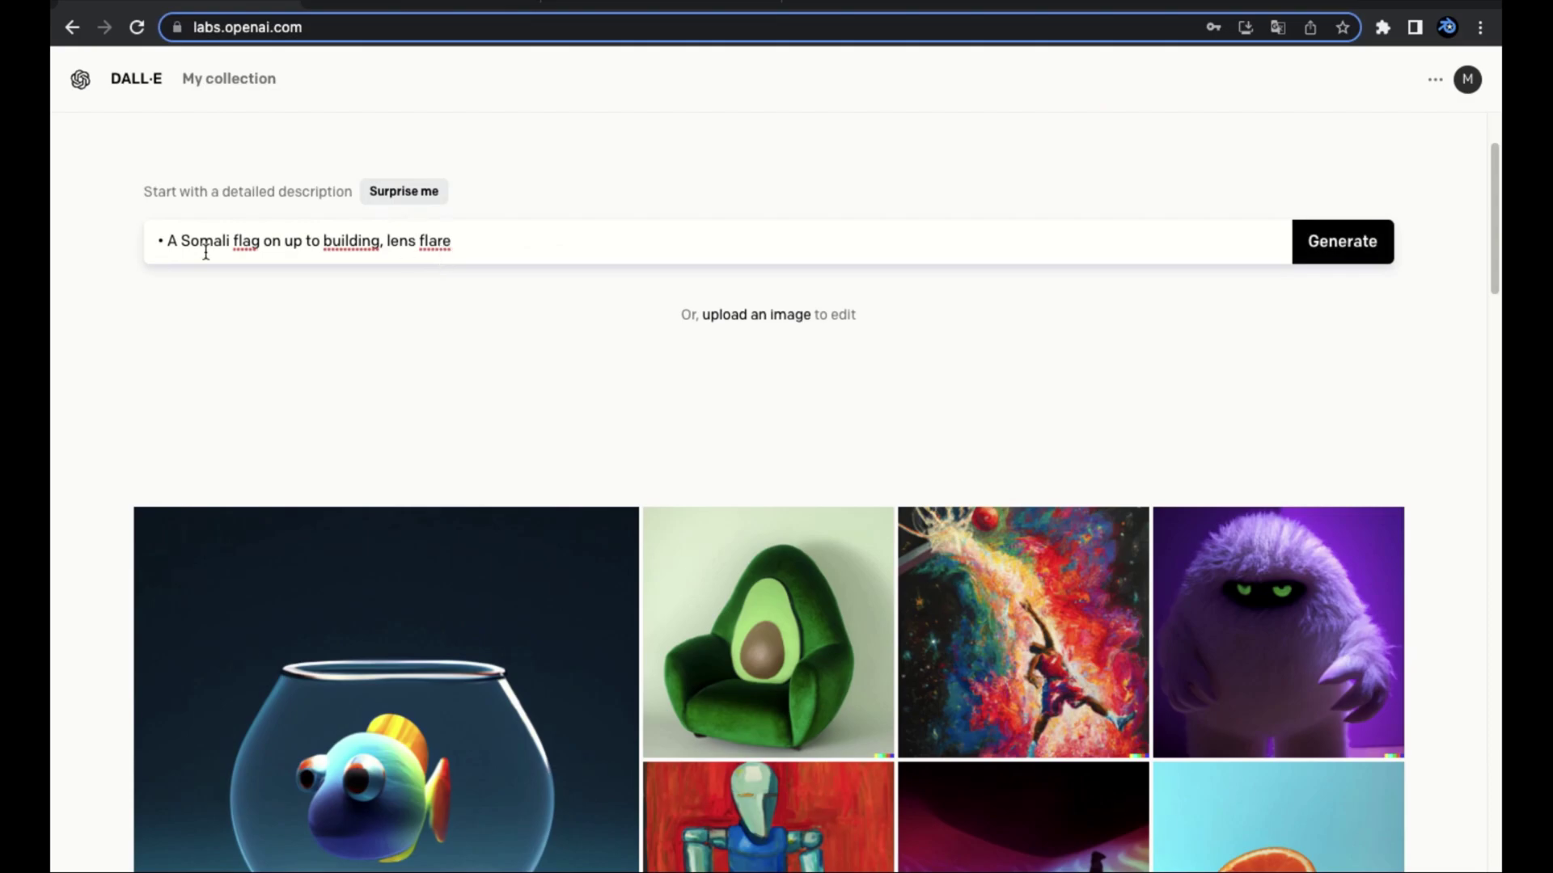
key("BackSpace")
key("BackSpace")
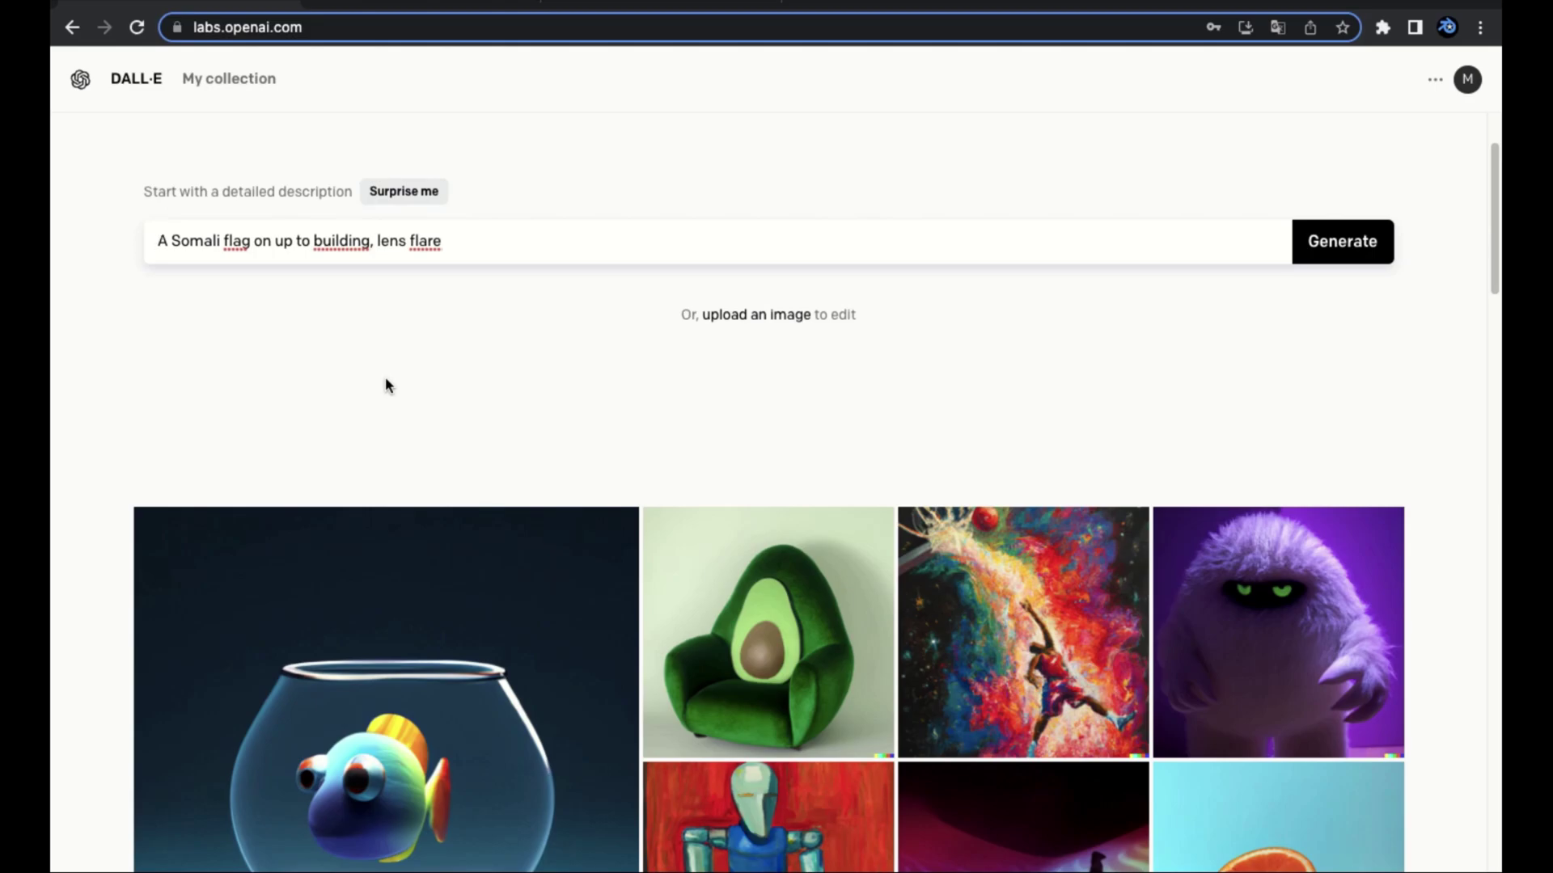
scroll(144, 269, "up", 5)
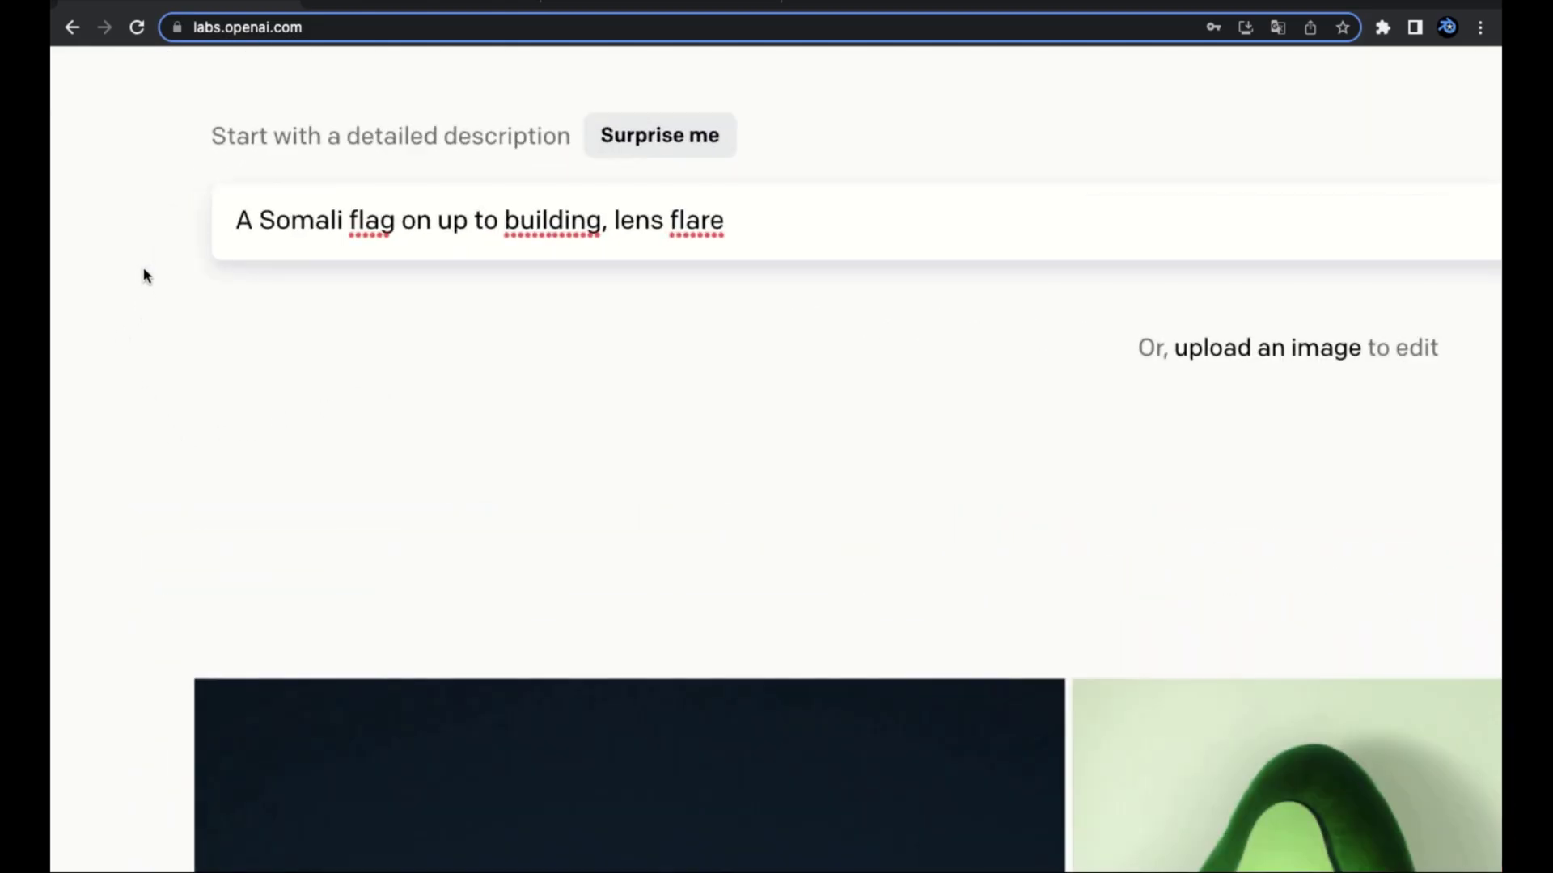
Generate the images for the entered description "A Somali flag on up to building, lens flare".
scroll(144, 276, "up", 1)
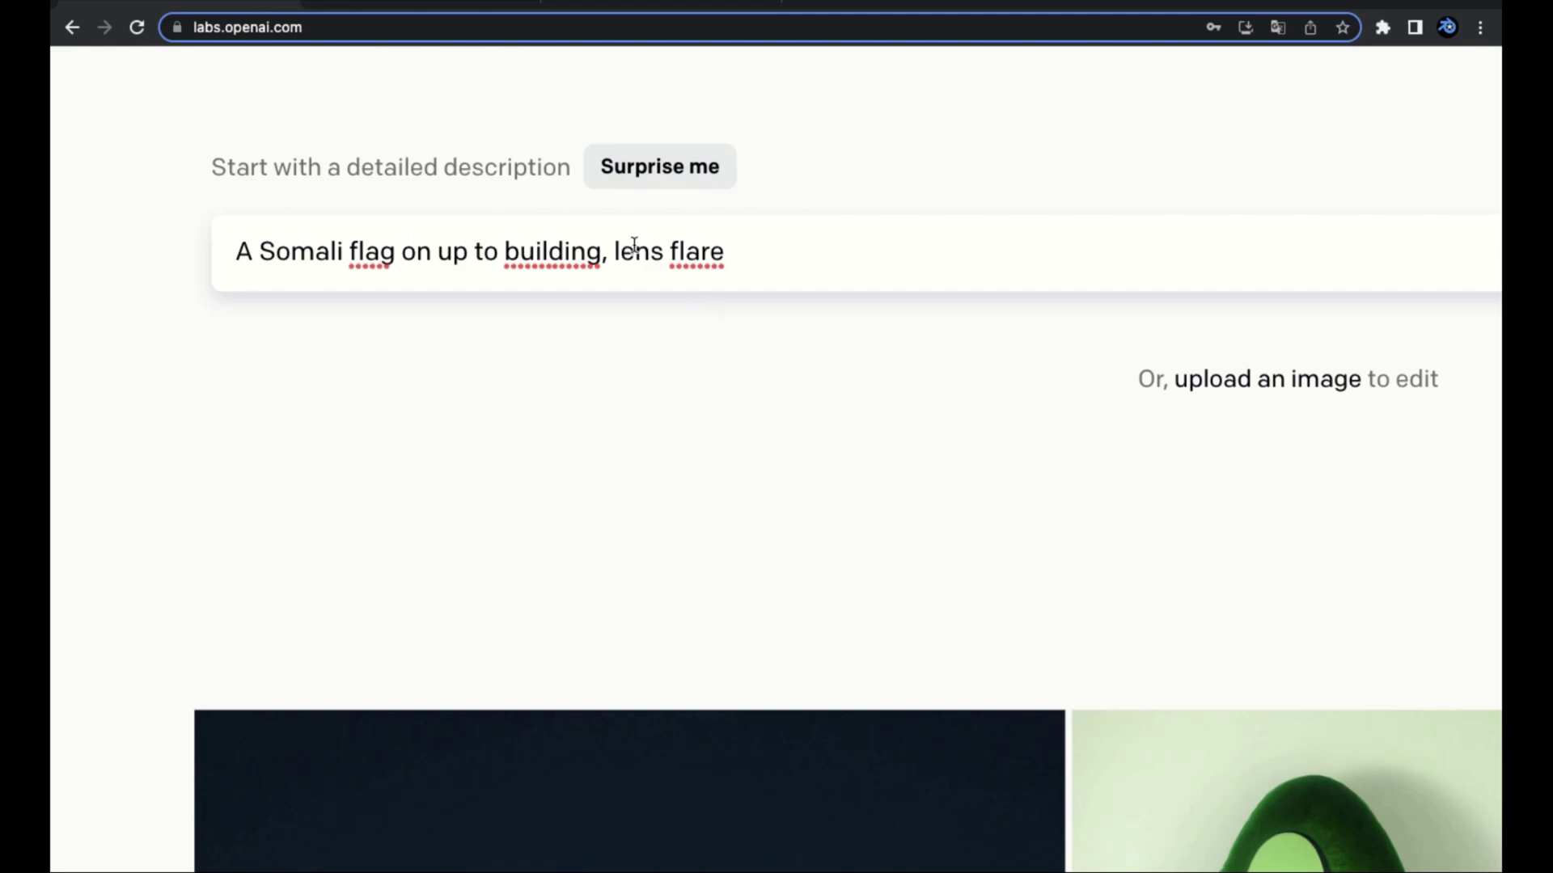
scroll(685, 272, "down", 5)
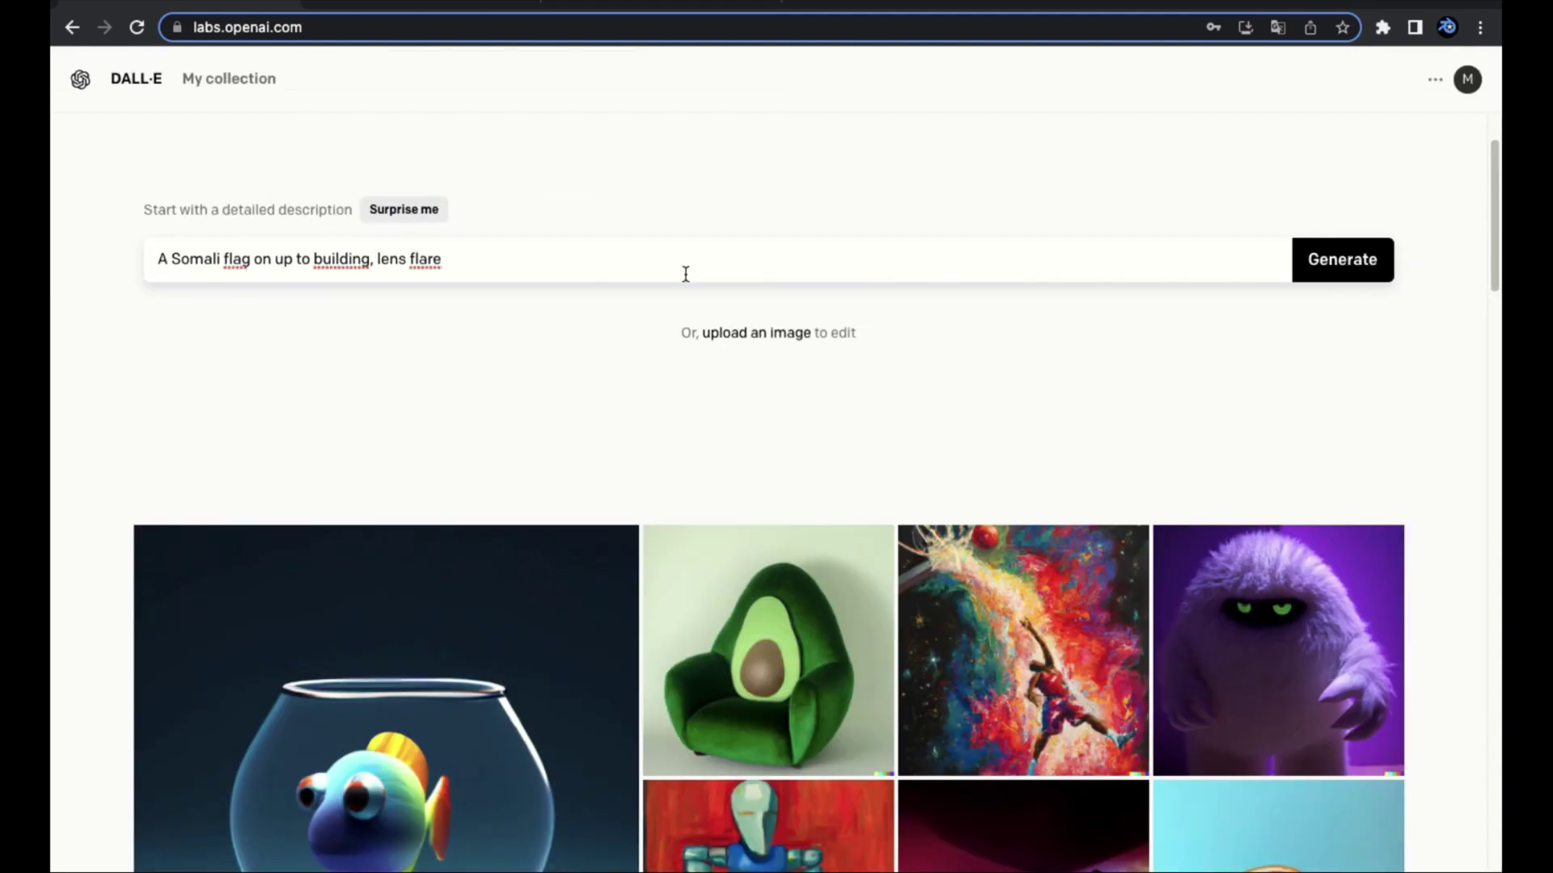
left_click(1355, 263)
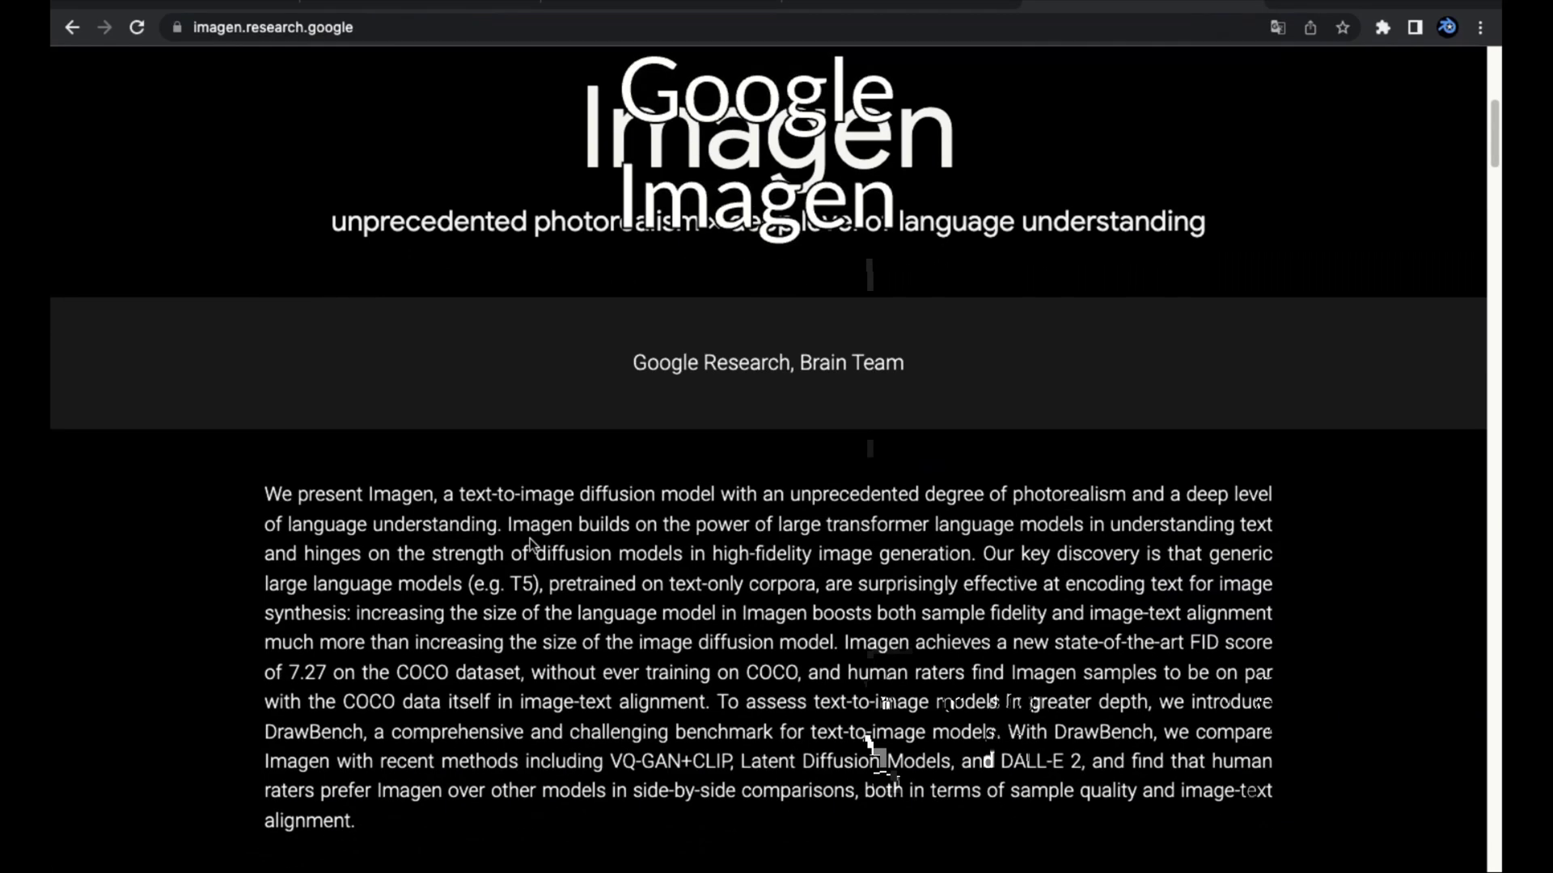
Examine the Google Imagen research page, including its introduction and the captioned sample images.
scroll(530, 546, "down", 6)
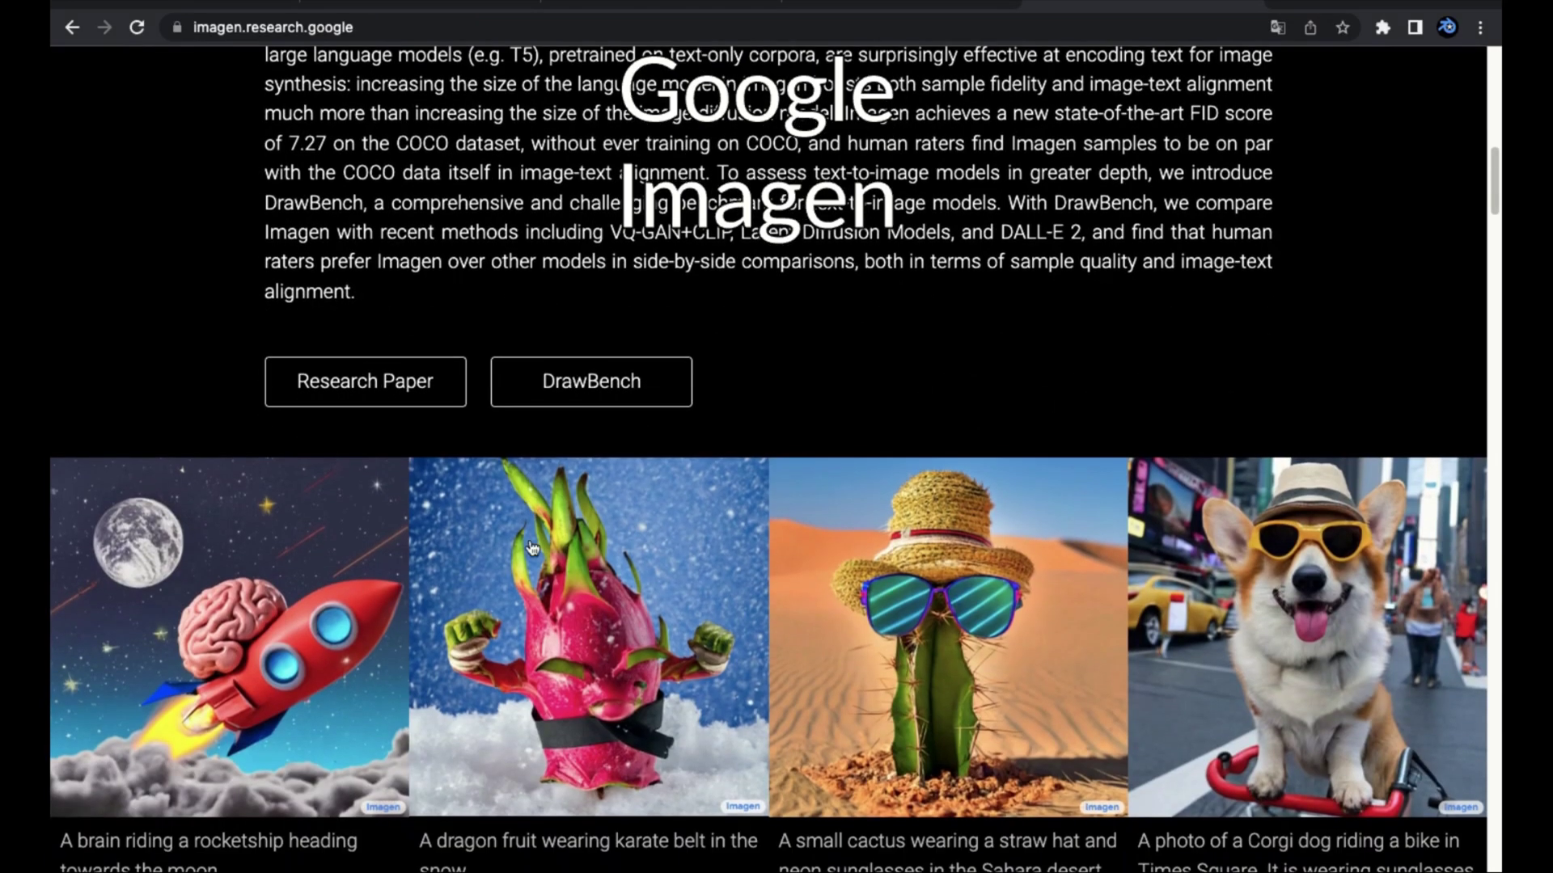
scroll(290, 691, "down", 3)
scroll(178, 572, "up", 5, "ctrl")
scroll(178, 572, "down", 2, "ctrl")
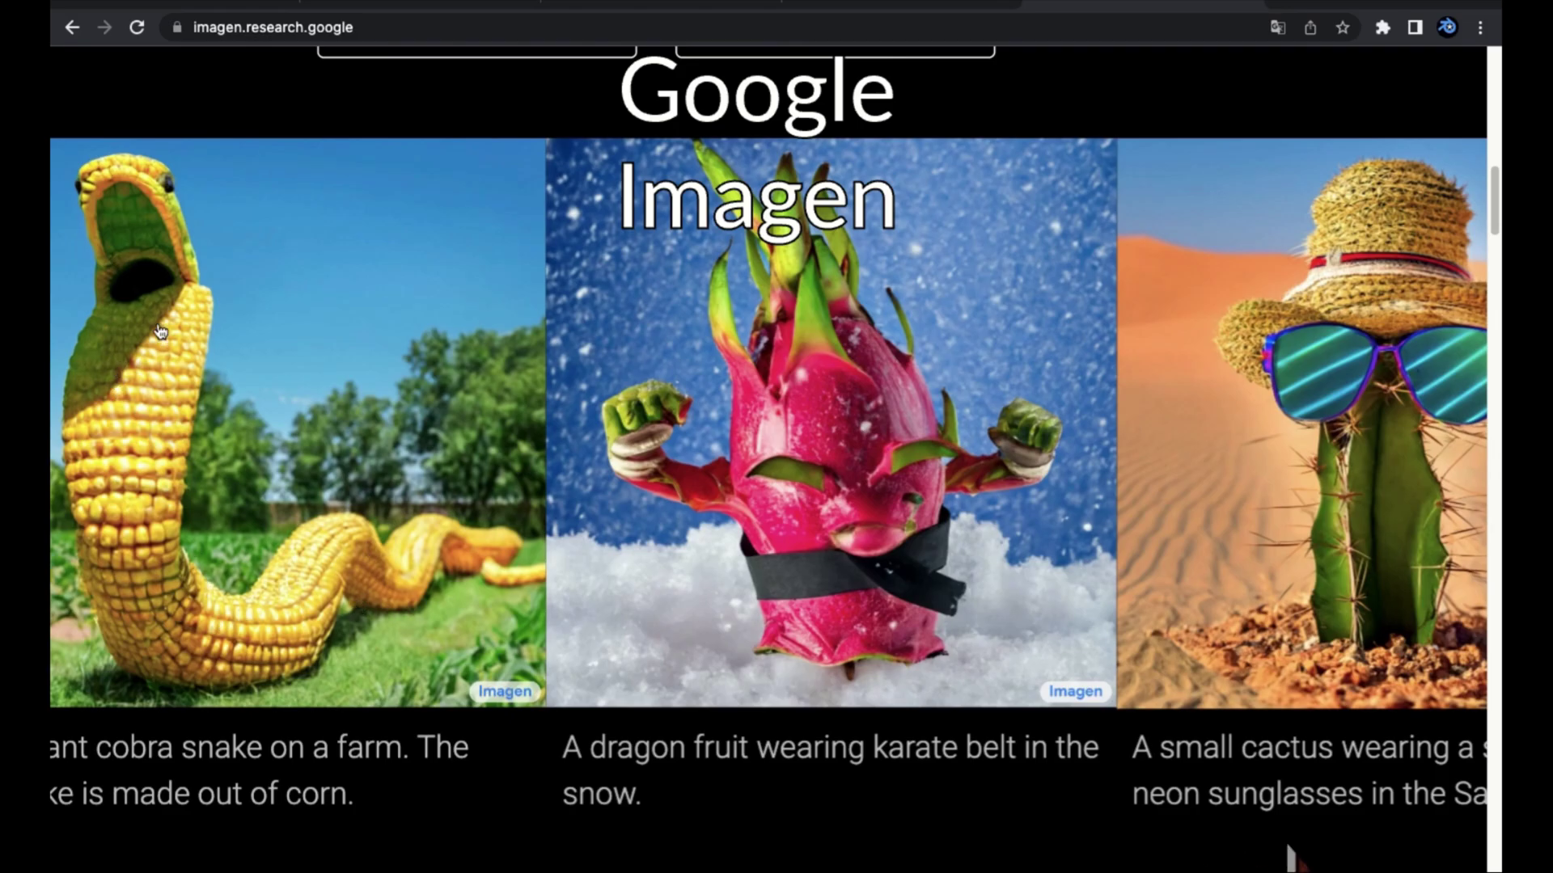
scroll(441, 590, "down", 3, "ctrl")
scroll(359, 587, "down", 2)
scroll(628, 565, "down", 3)
scroll(616, 591, "up", 15)
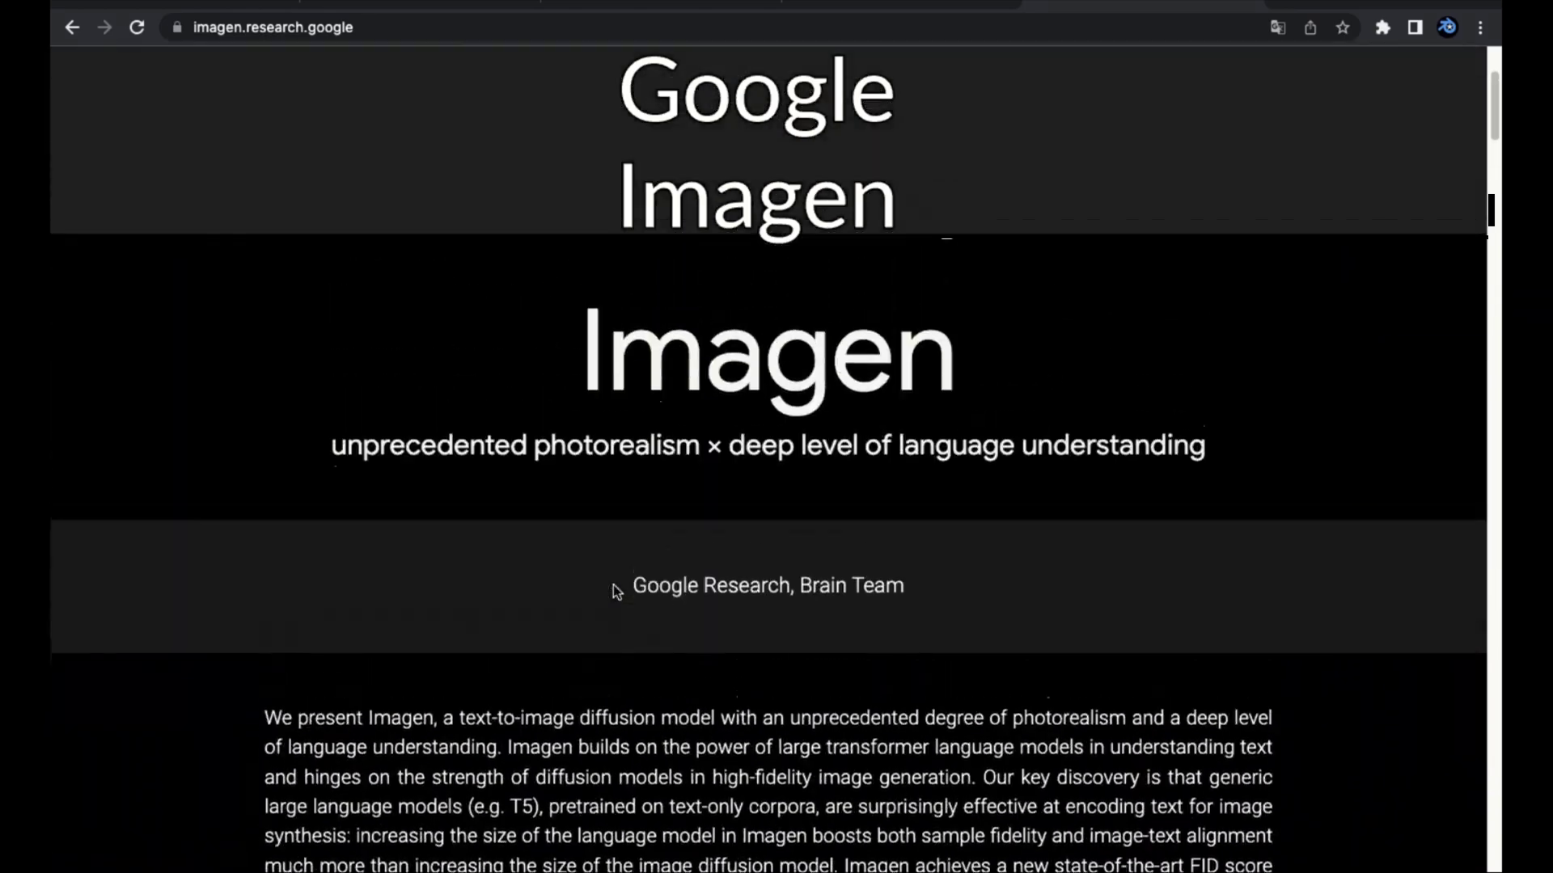
scroll(613, 576, "down", 4)
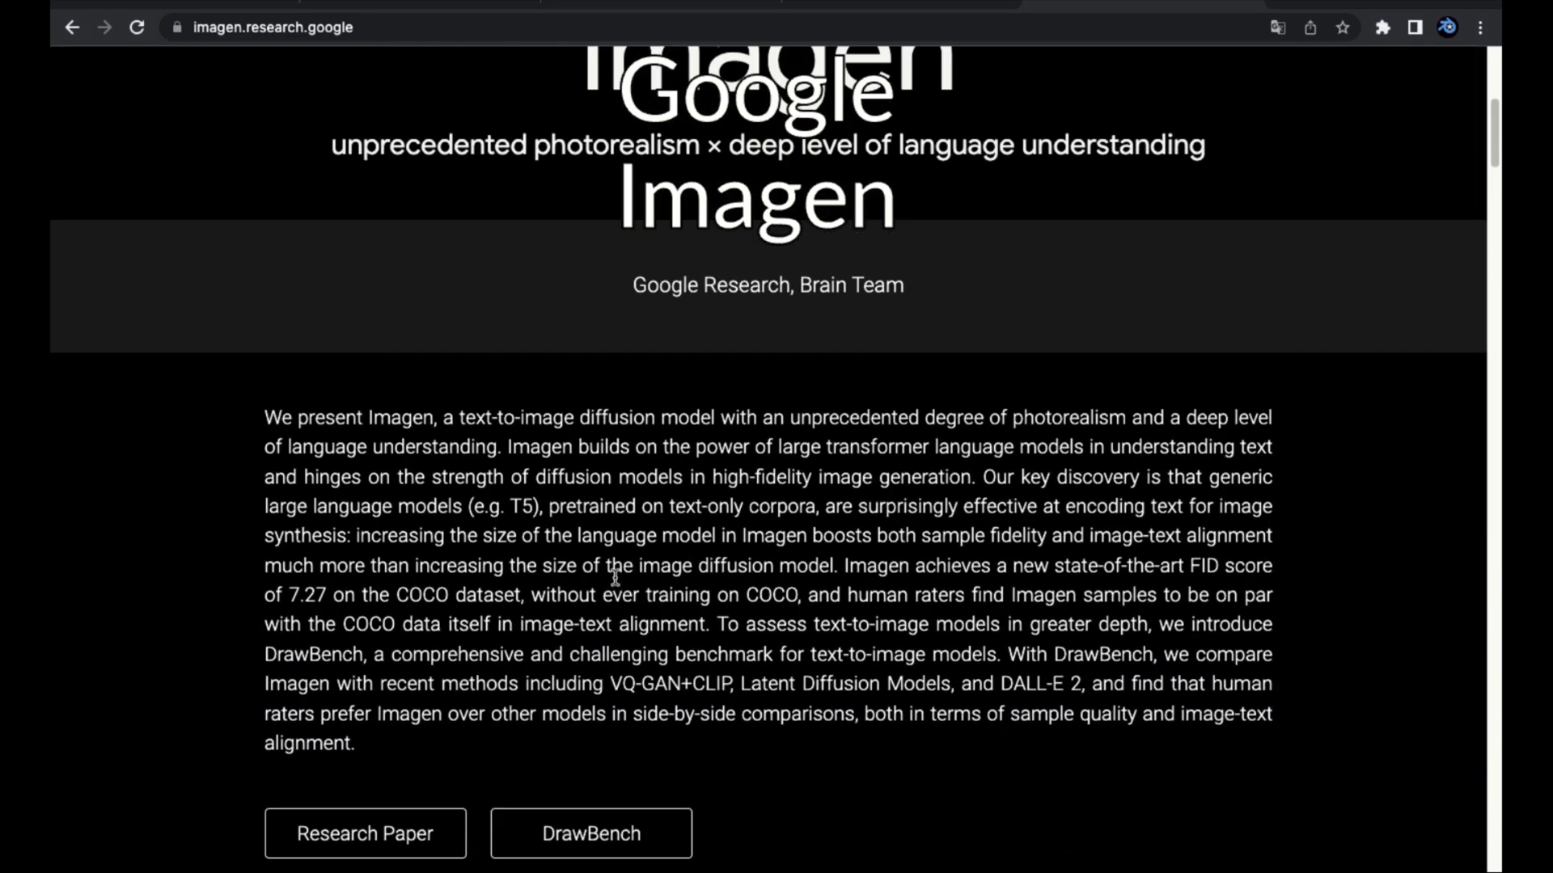
scroll(615, 576, "down", 12)
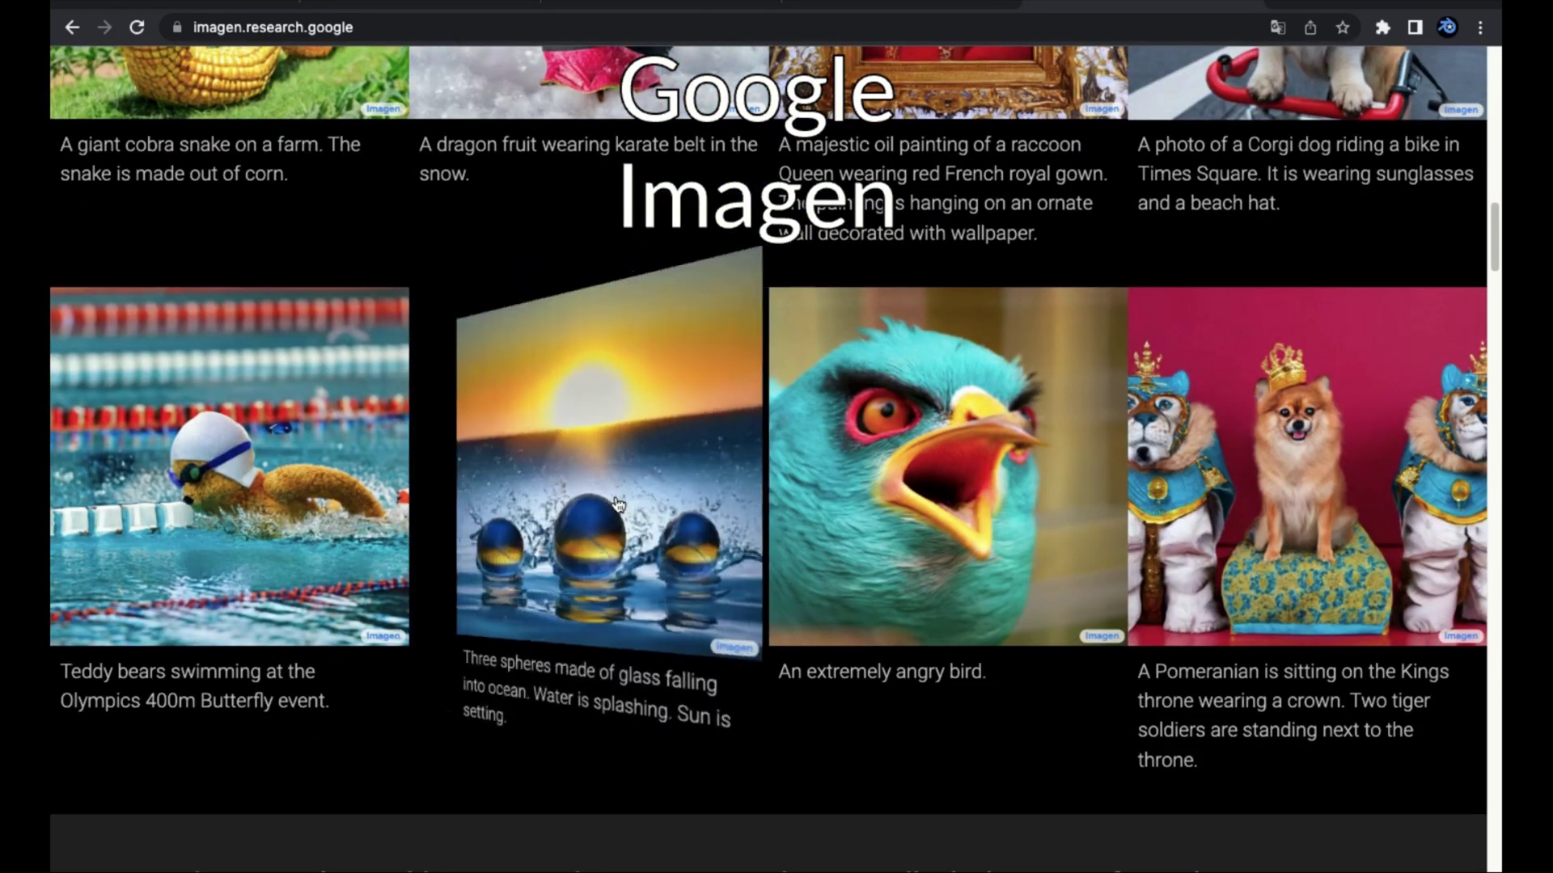
scroll(635, 515, "down", 12)
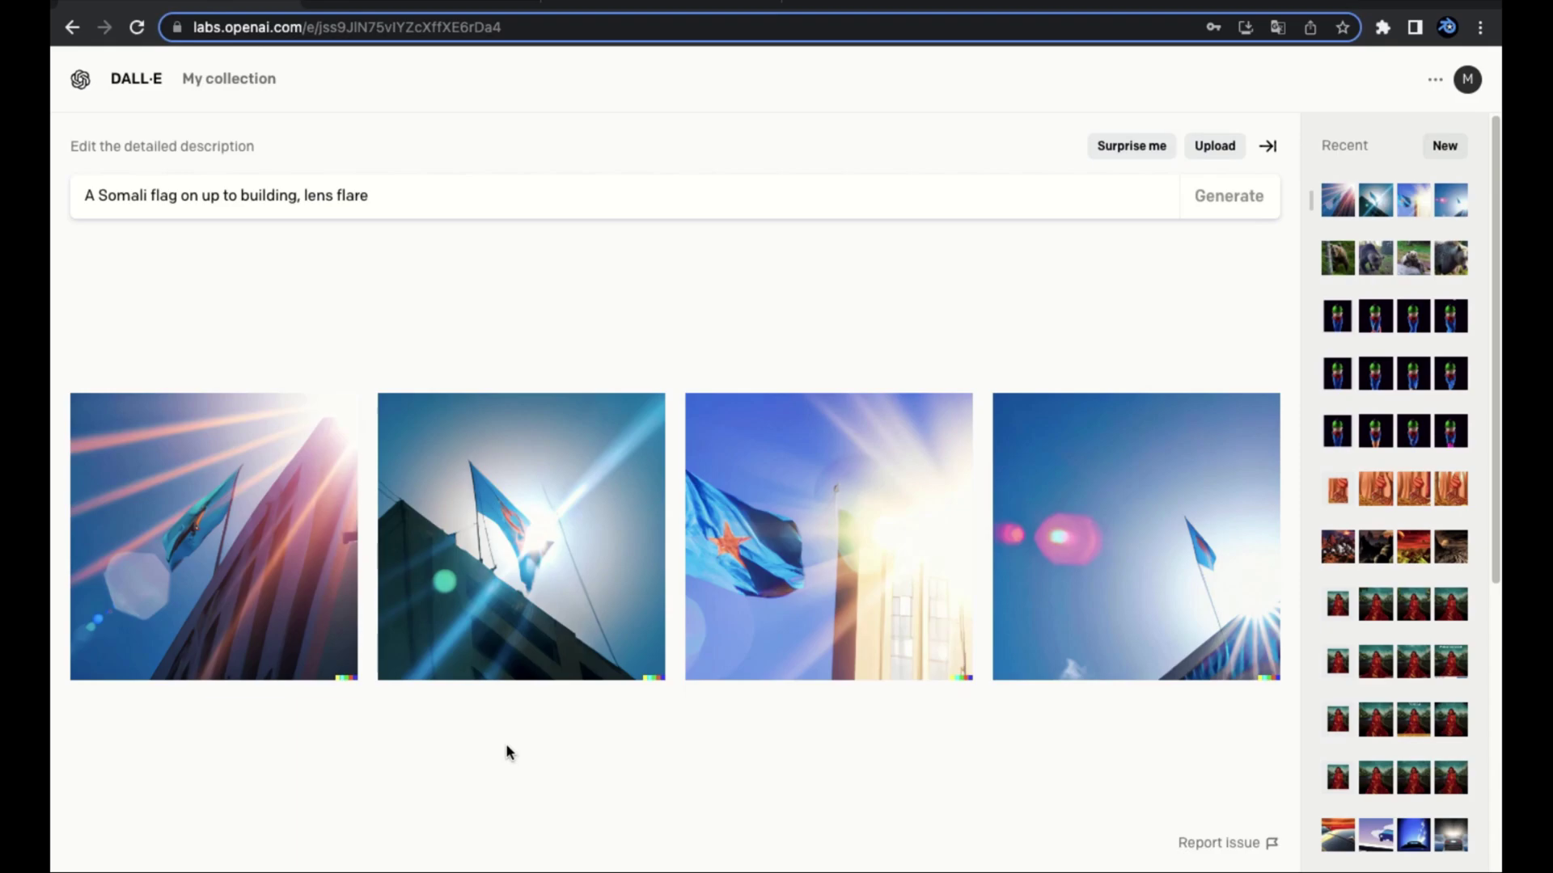
View the generated Somali flag building images enlarged one after another, from the first to the fourth, and return to the results.
left_click_drag(259, 582, 275, 579)
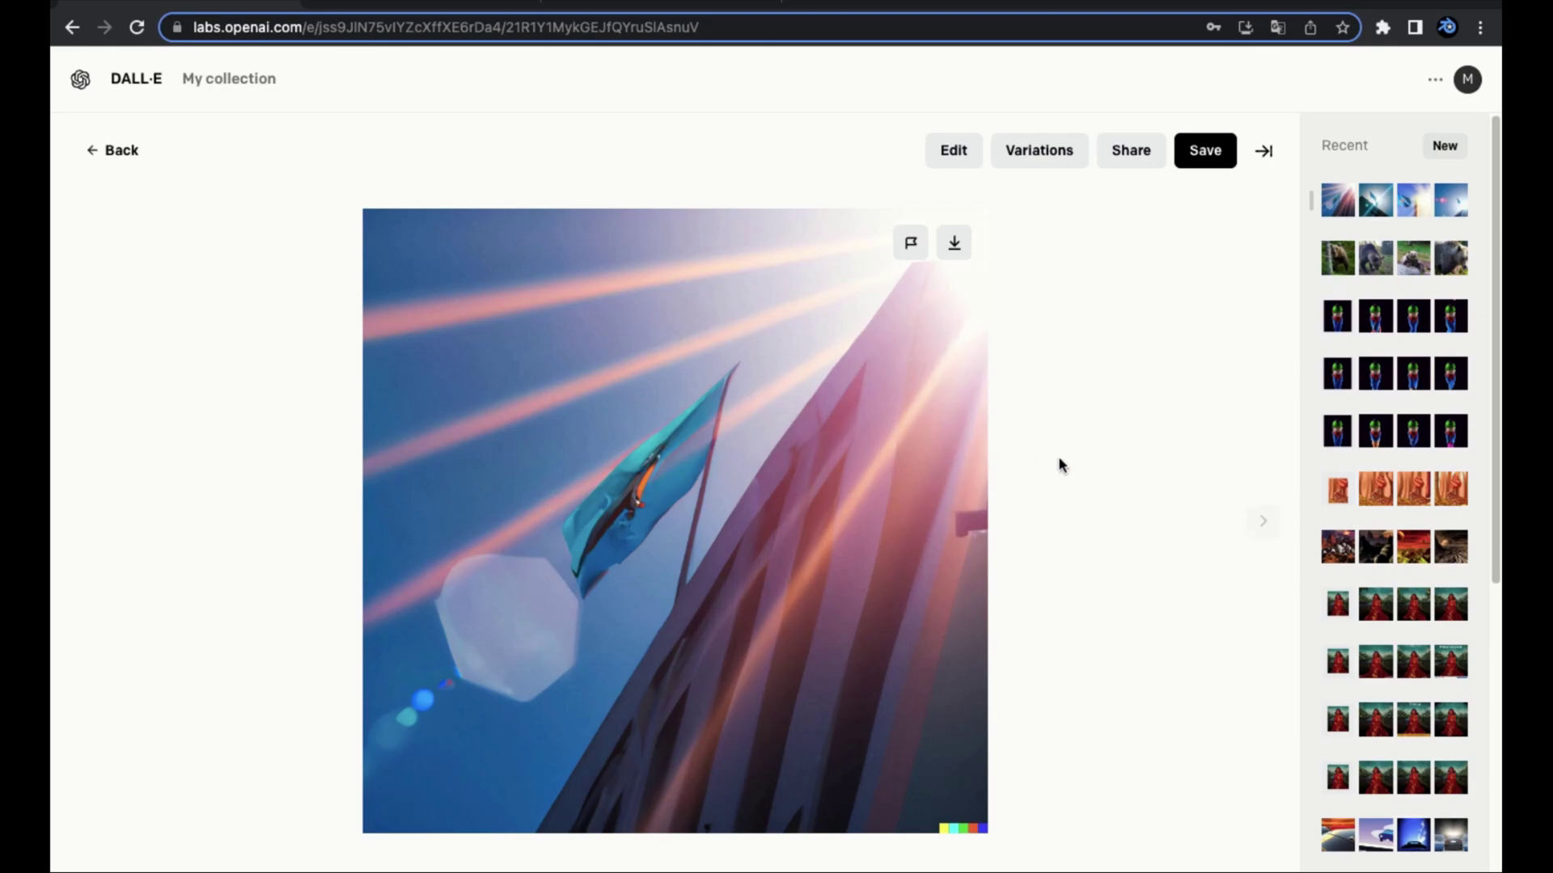
left_click(1171, 485)
left_click(1171, 482)
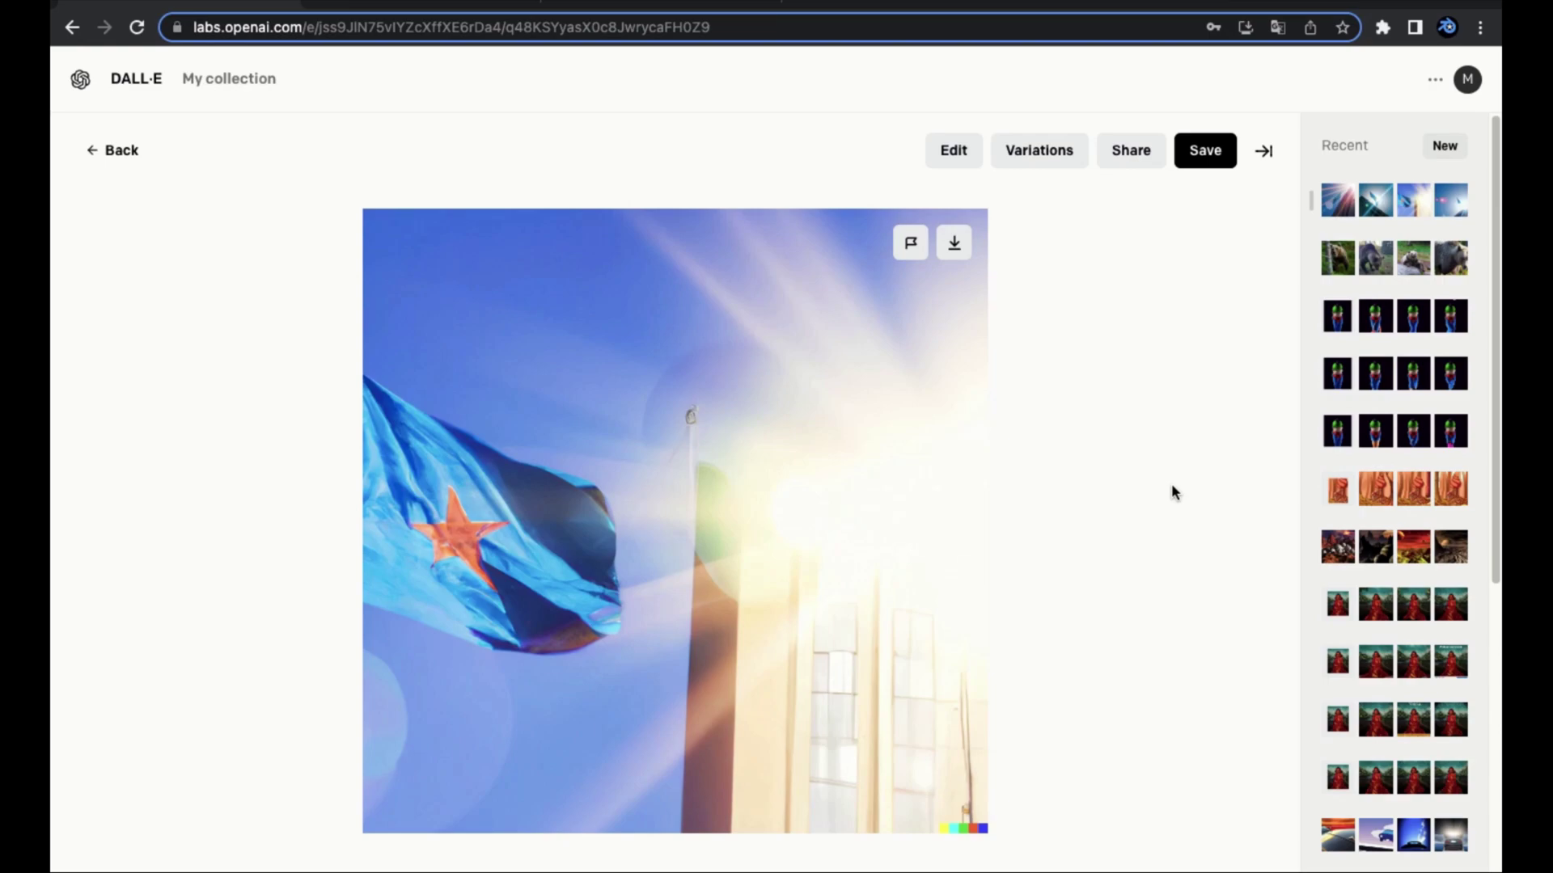
mouse_move(375, 399)
key("Right")
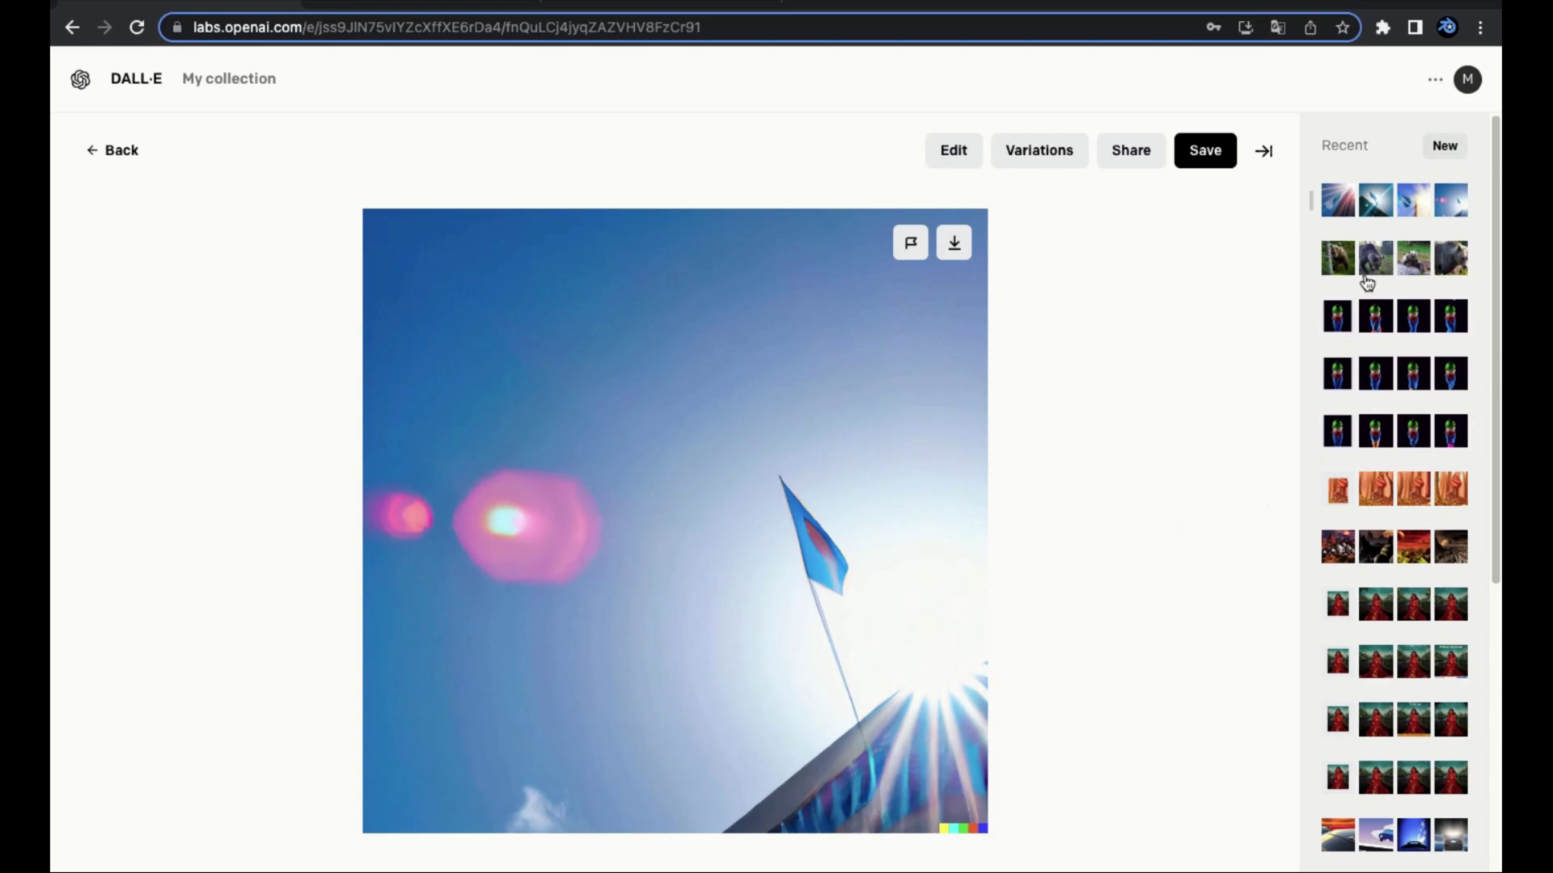
left_click(113, 150)
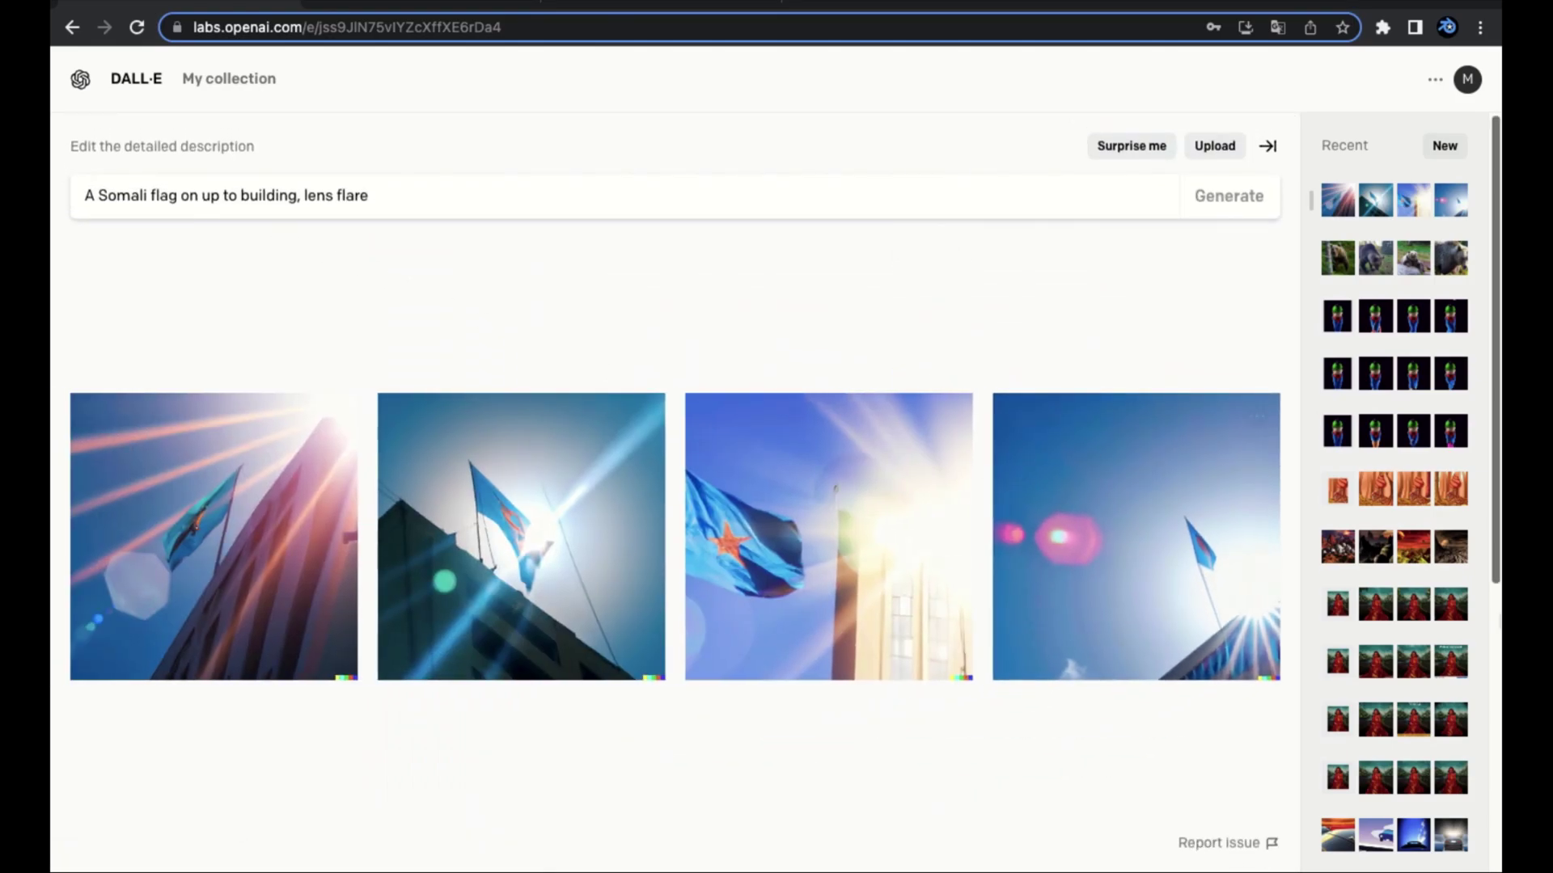
Open the earlier generation for "a Somali flag on up to building, lens flare" from the history, examine its first image enlarged and return to its results.
scroll(1421, 746, "down", 5)
scroll(1419, 740, "down", 5)
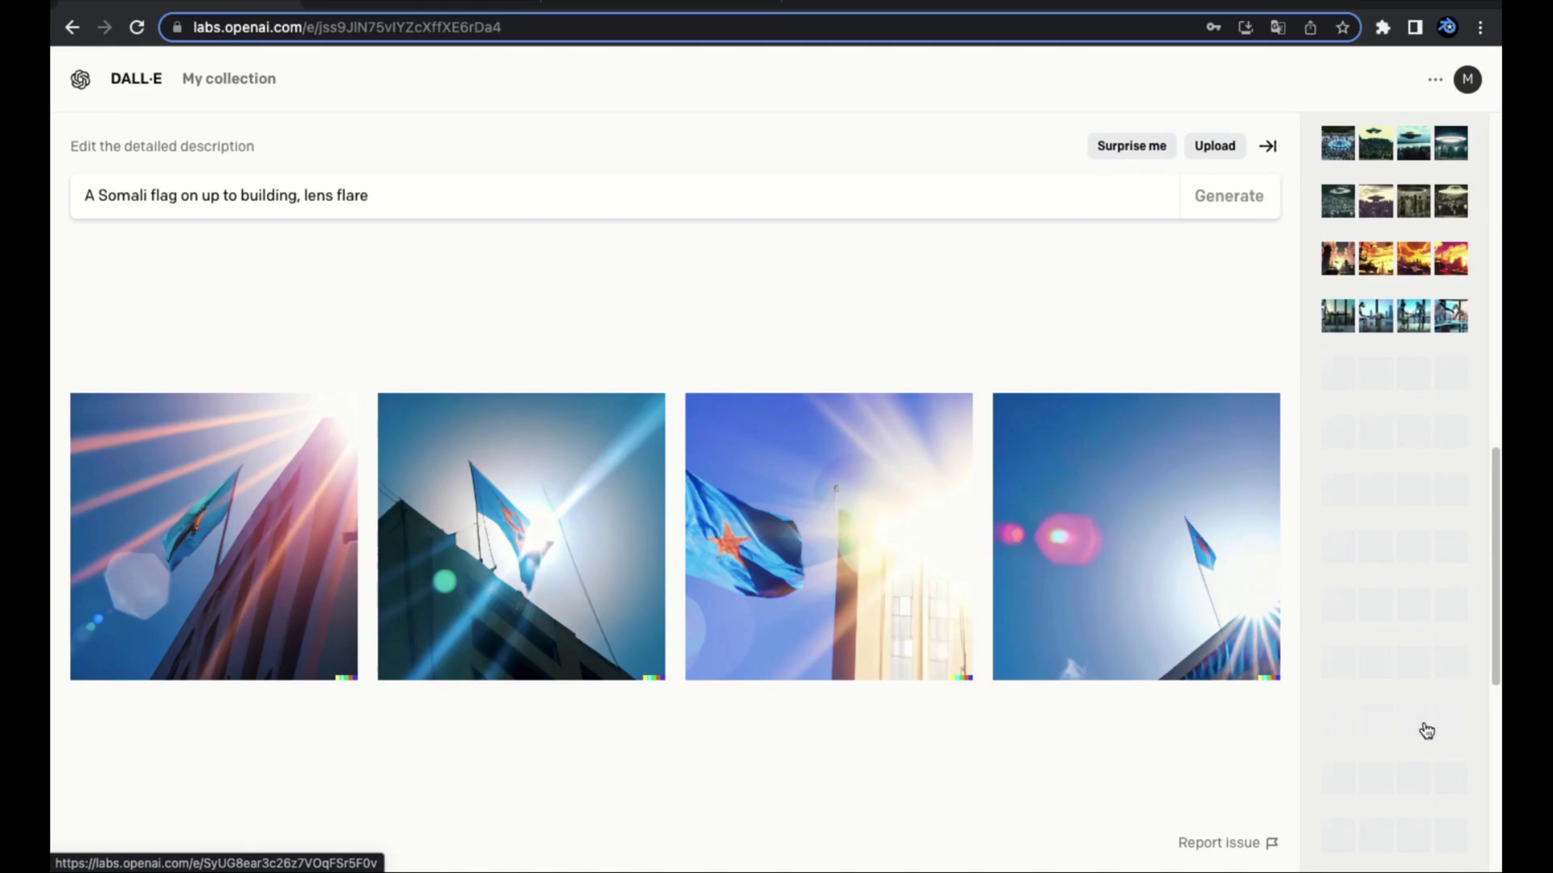
scroll(1420, 728, "down", 5)
left_click(1396, 524)
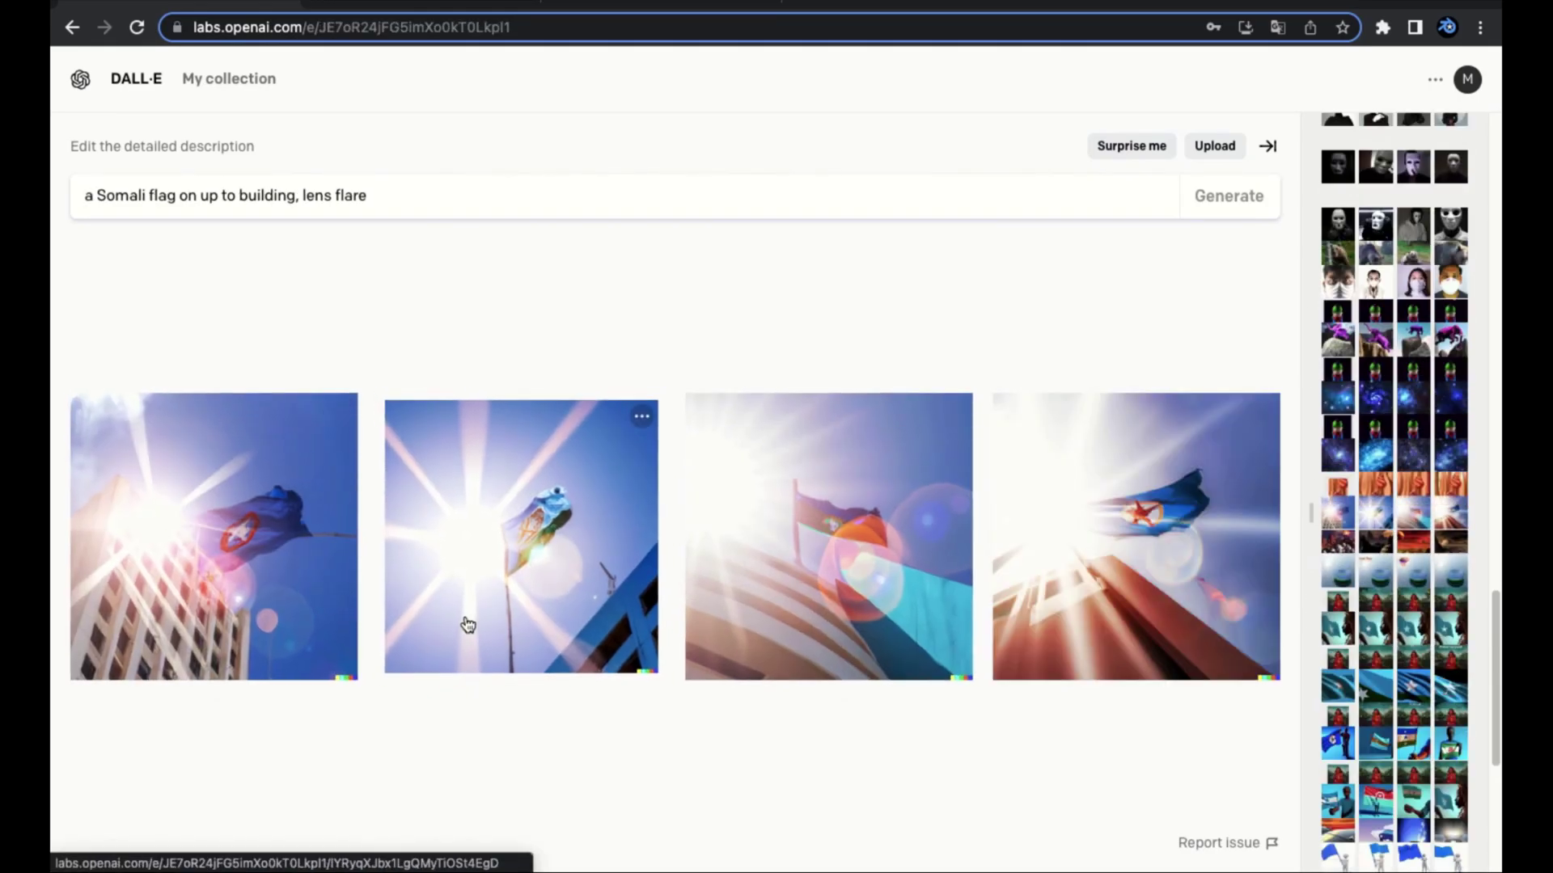
left_click(283, 555)
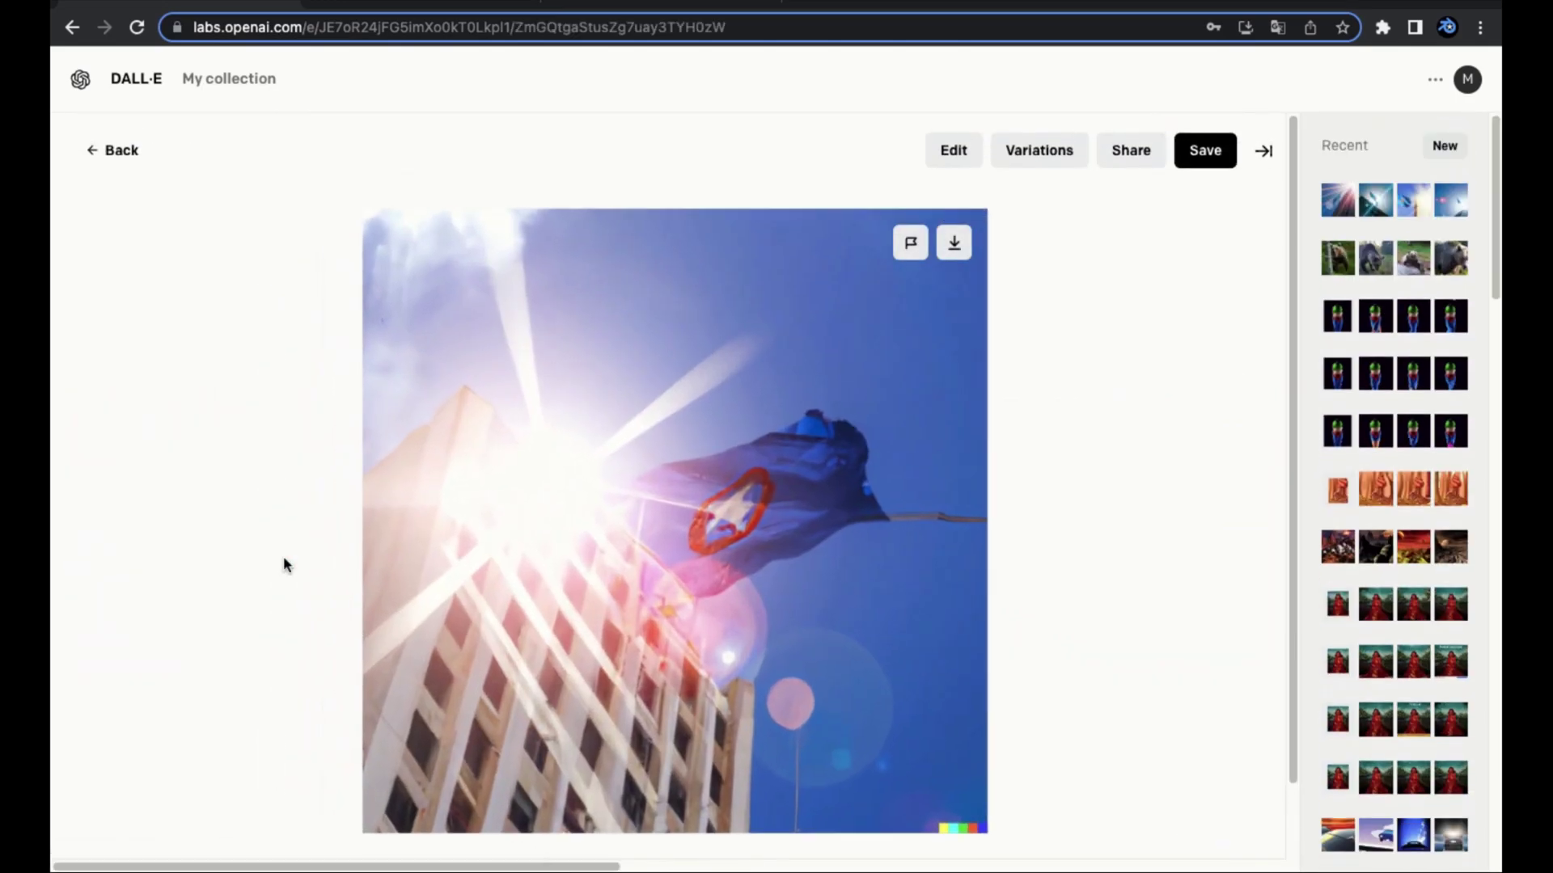
left_click(140, 162)
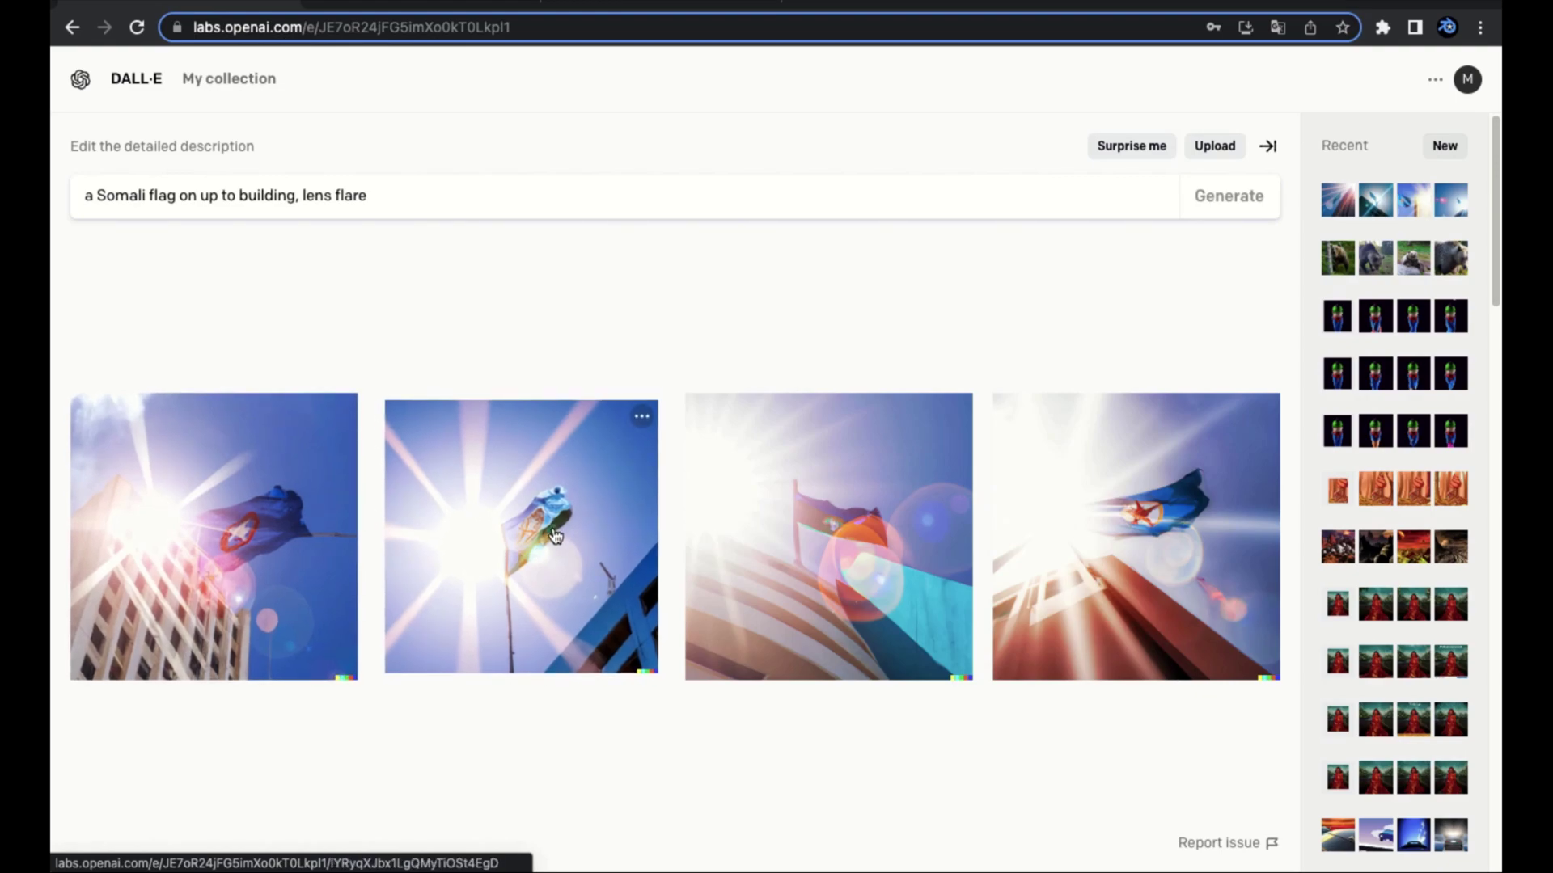
Remove the word "flag" from the description and generate images for "a Somali on up to building, lens flare".
left_click(168, 197)
double_click(166, 197)
key("BackSpace")
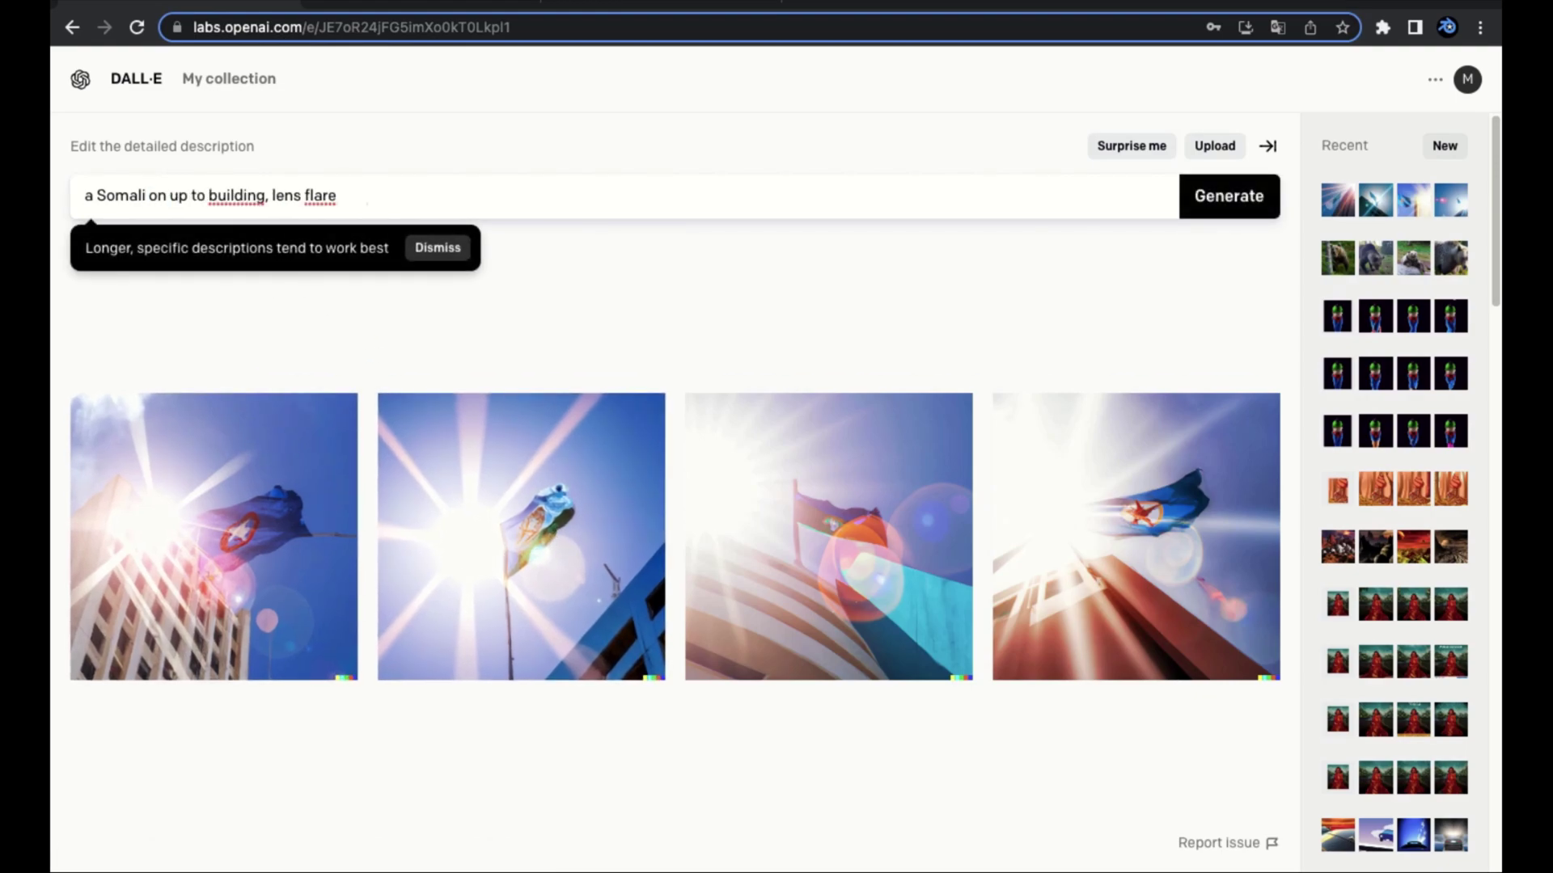
left_click(1233, 206)
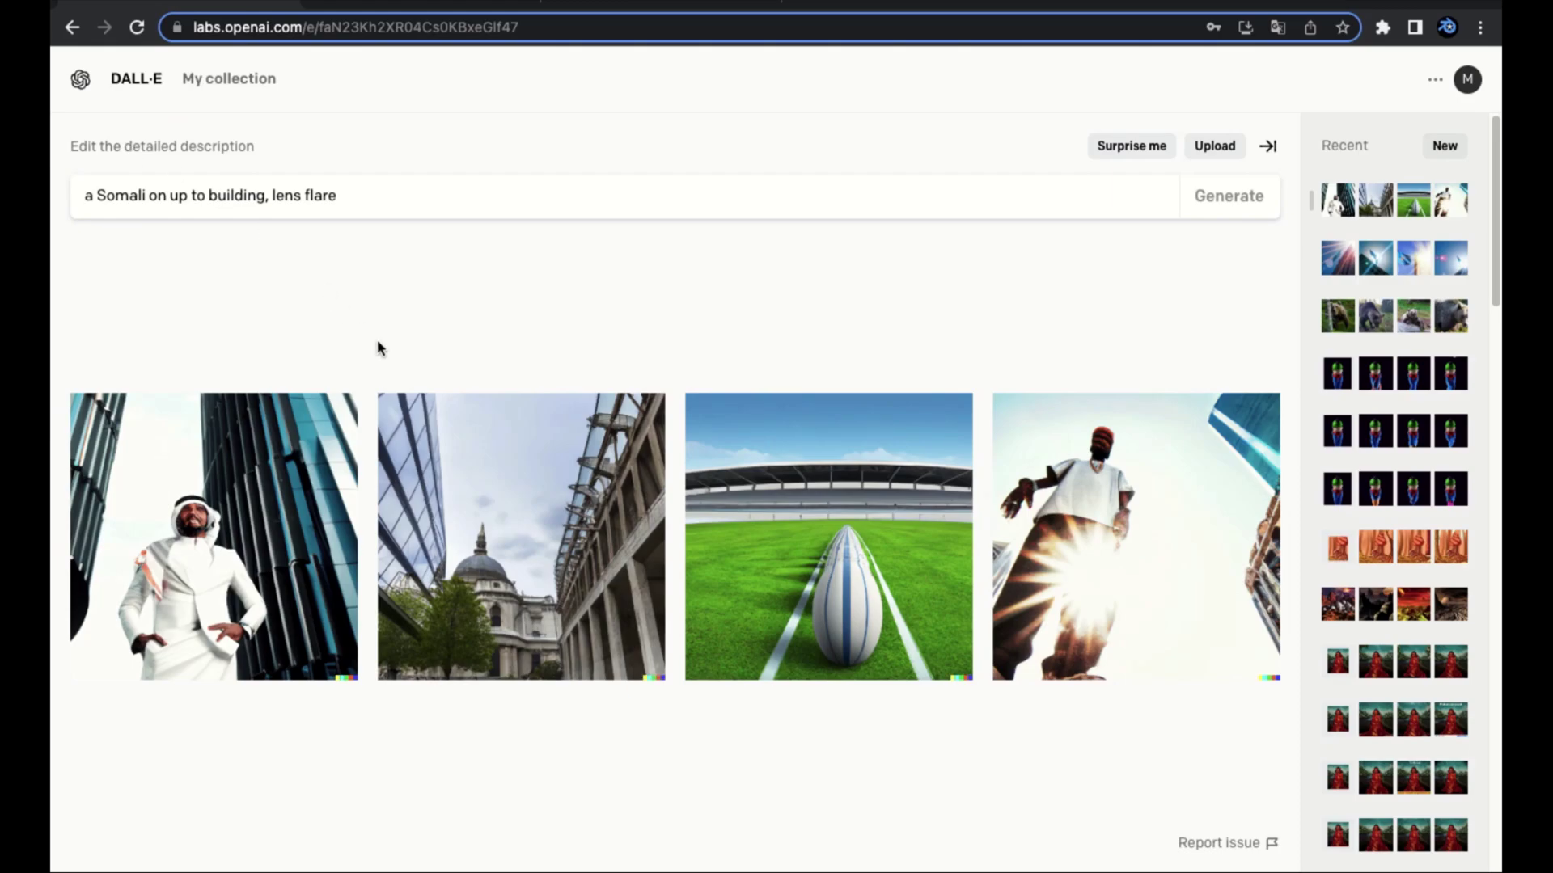
Examine the new results, inspecting the face of the man in white in the enlarged first image, and return to the results.
mouse_move(740, 529)
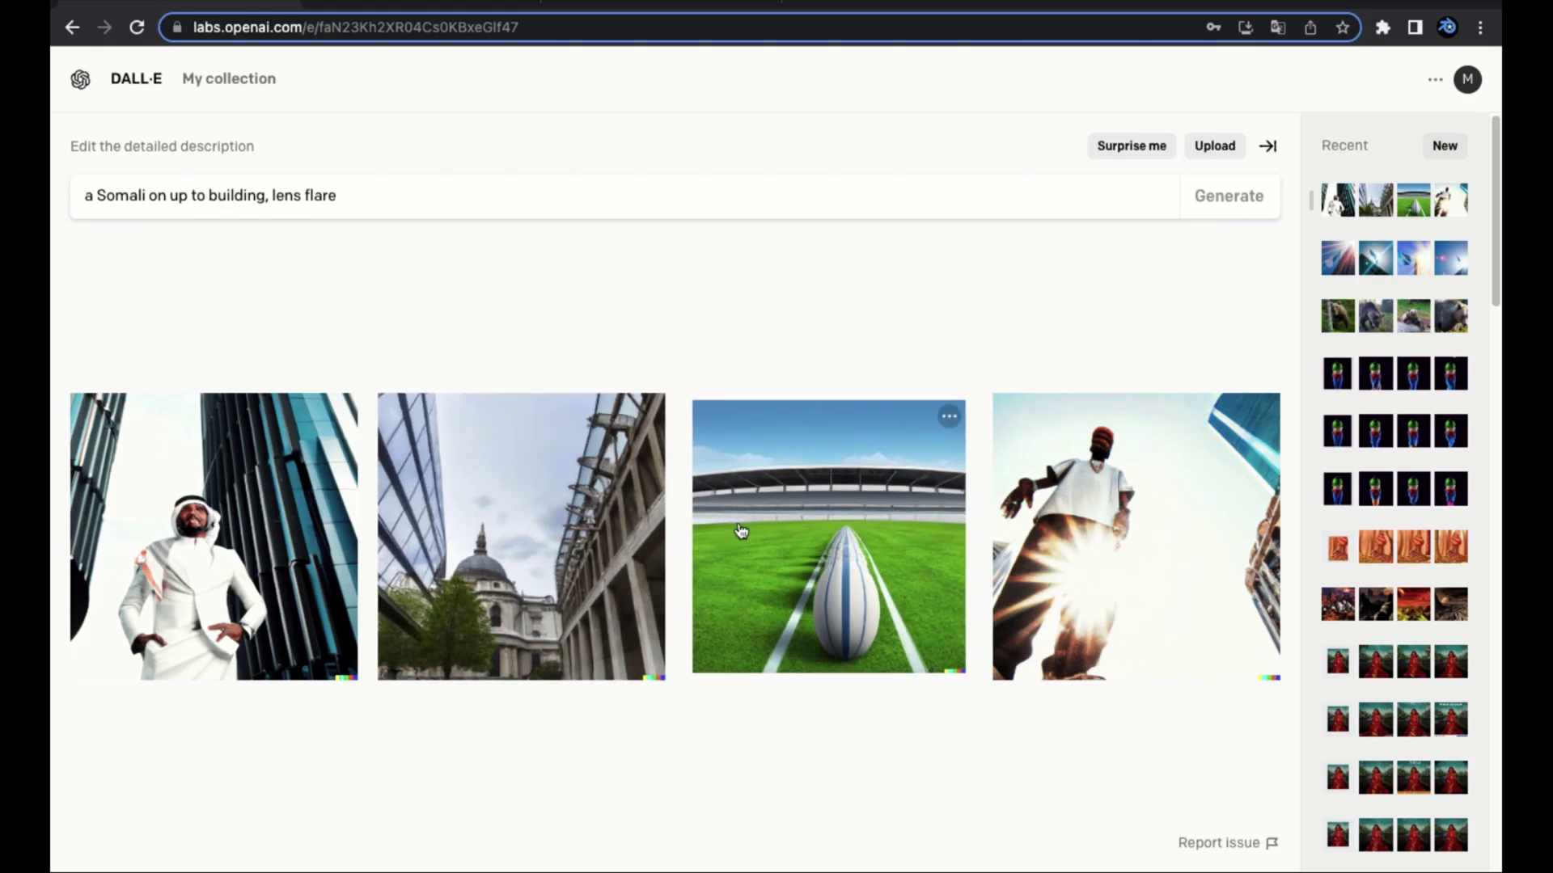
mouse_move(206, 566)
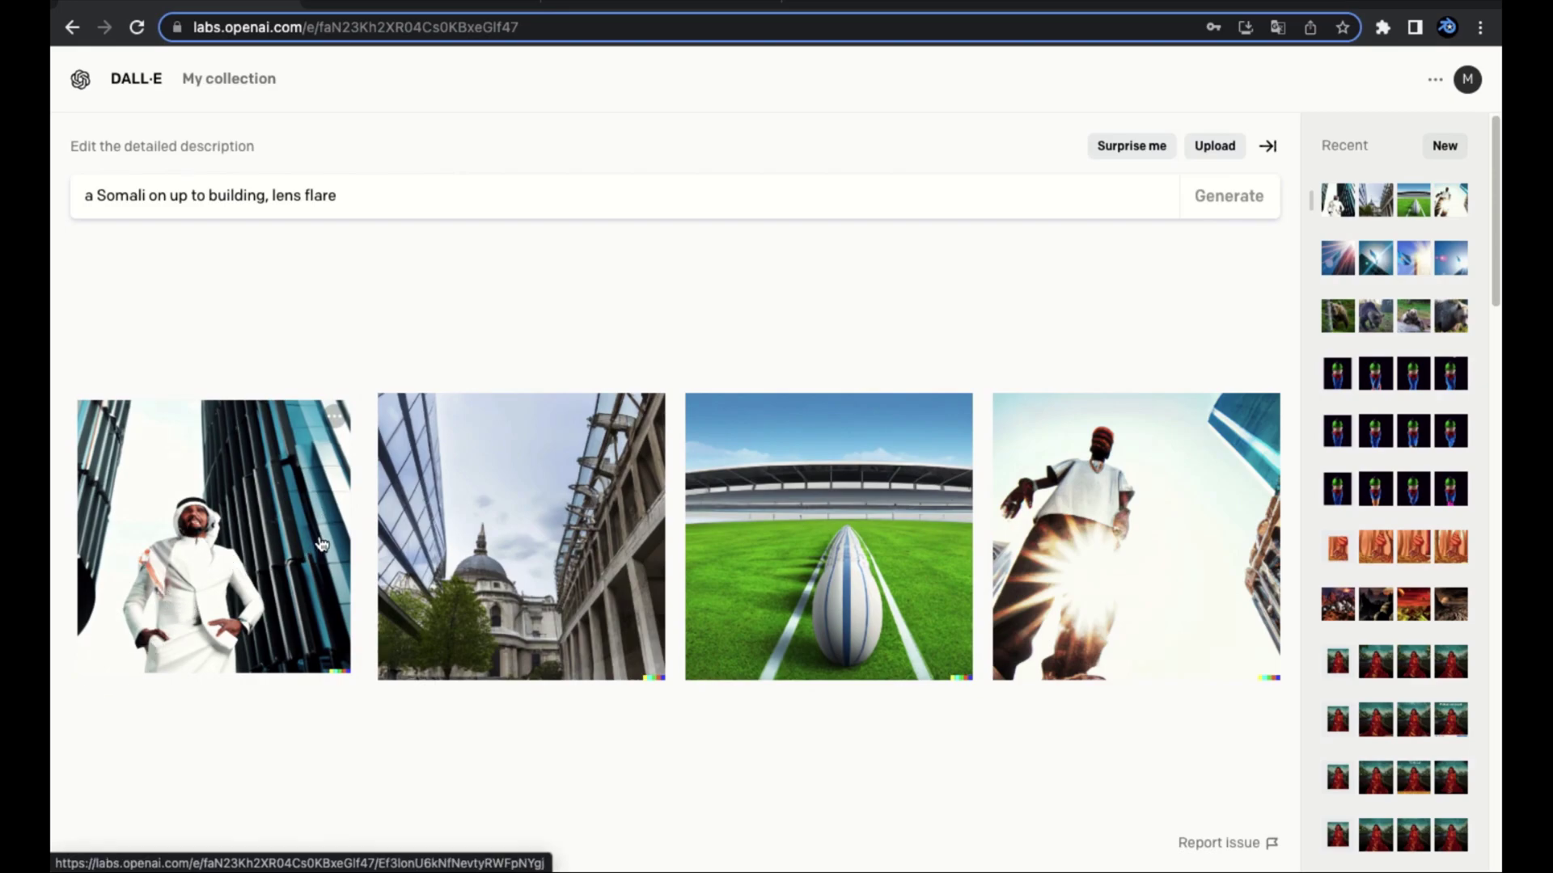
left_click(209, 555)
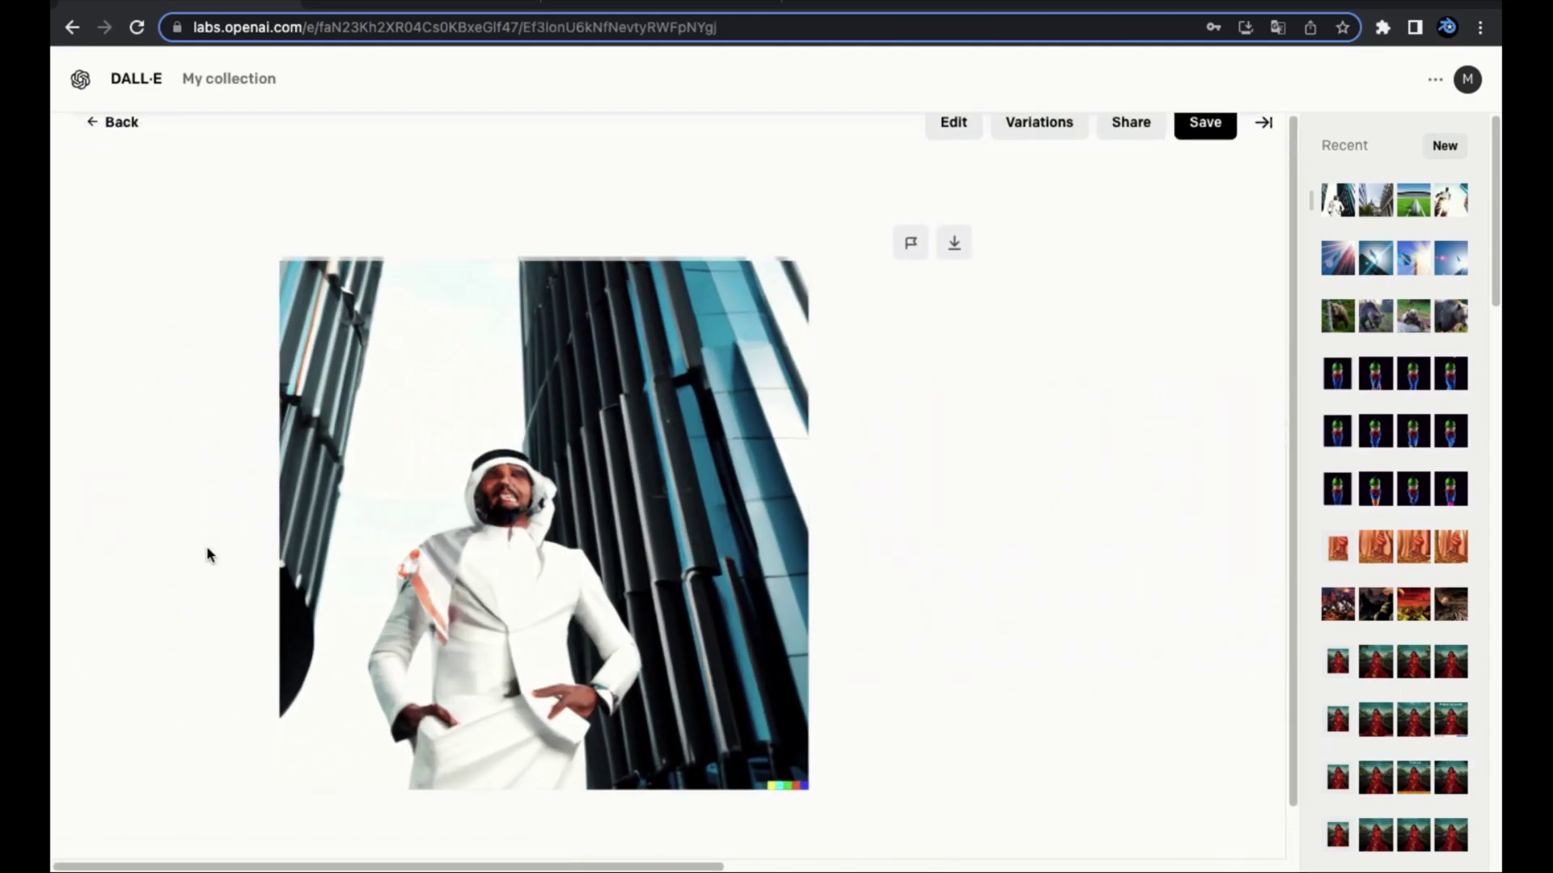
scroll(574, 410, "up", 5)
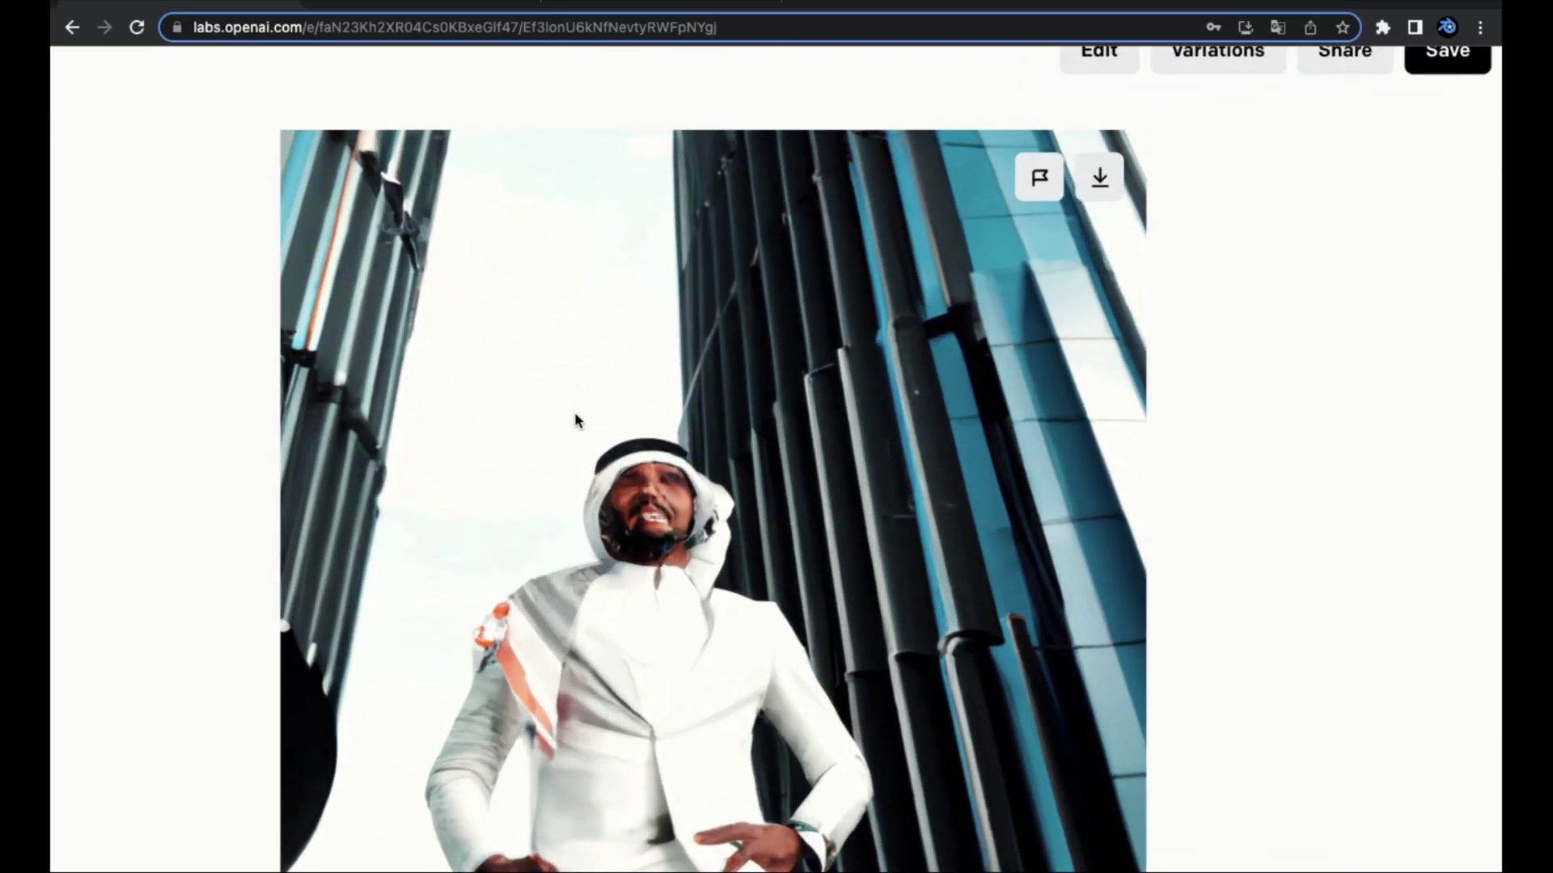
scroll(575, 410, "down", 2)
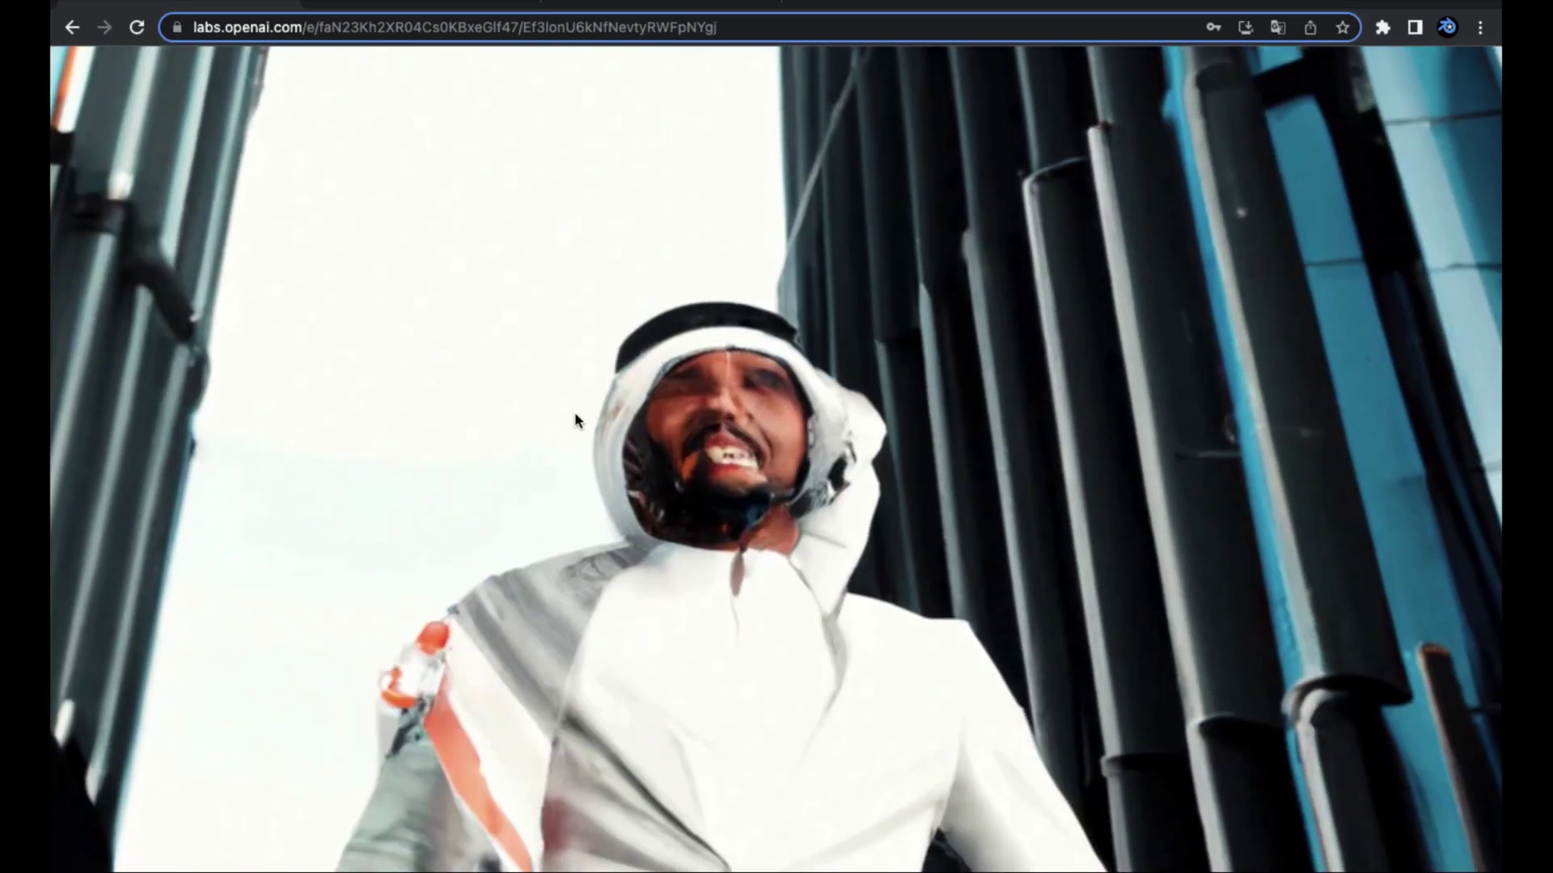
scroll(575, 419, "down", 5)
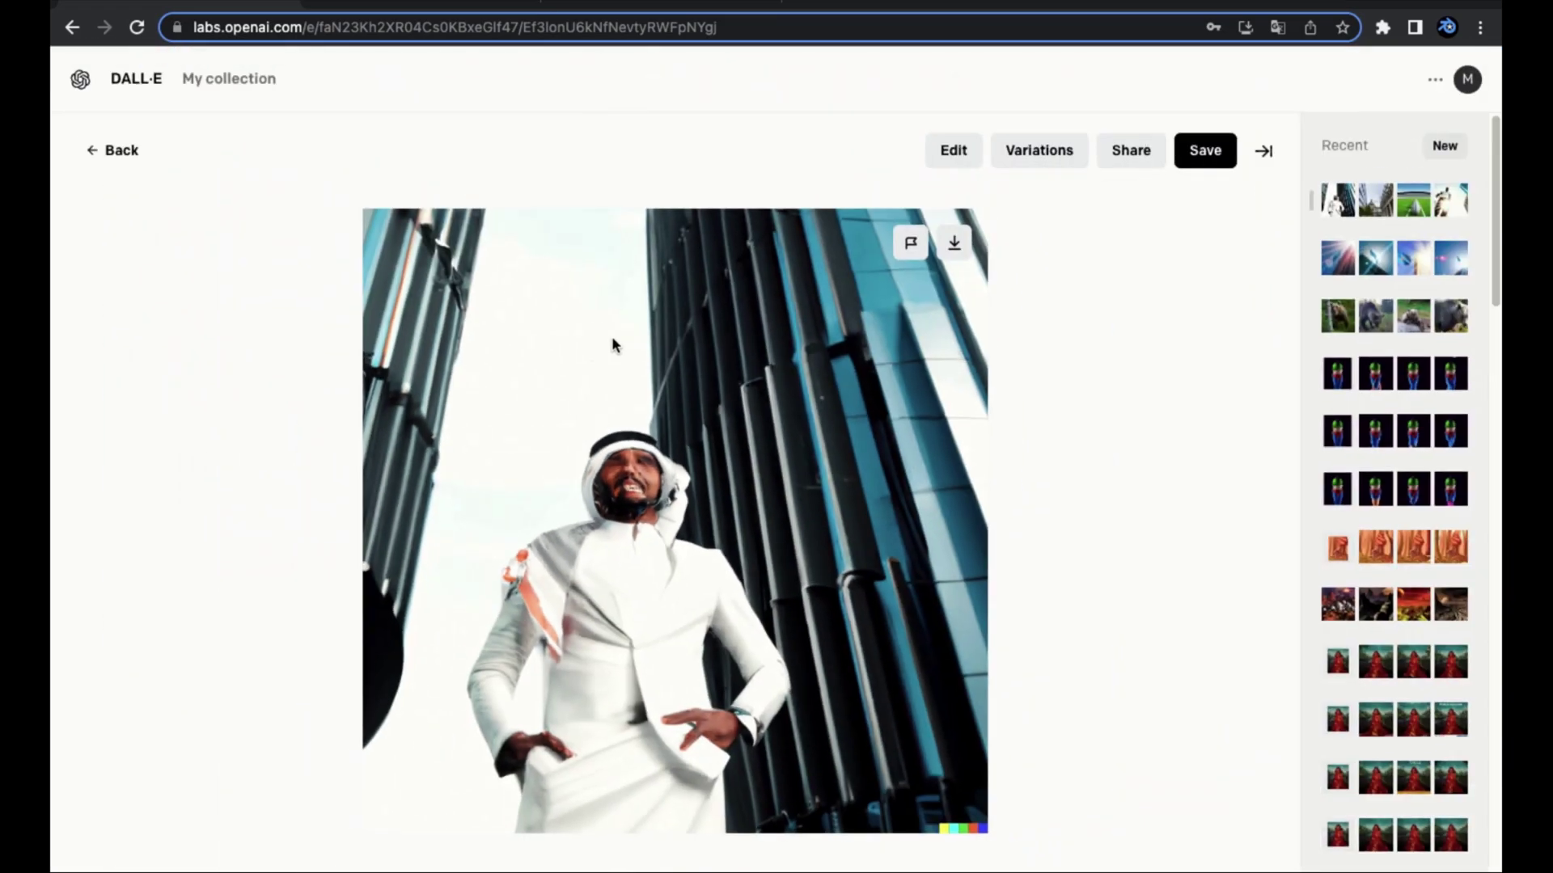
scroll(570, 487, "up", 5)
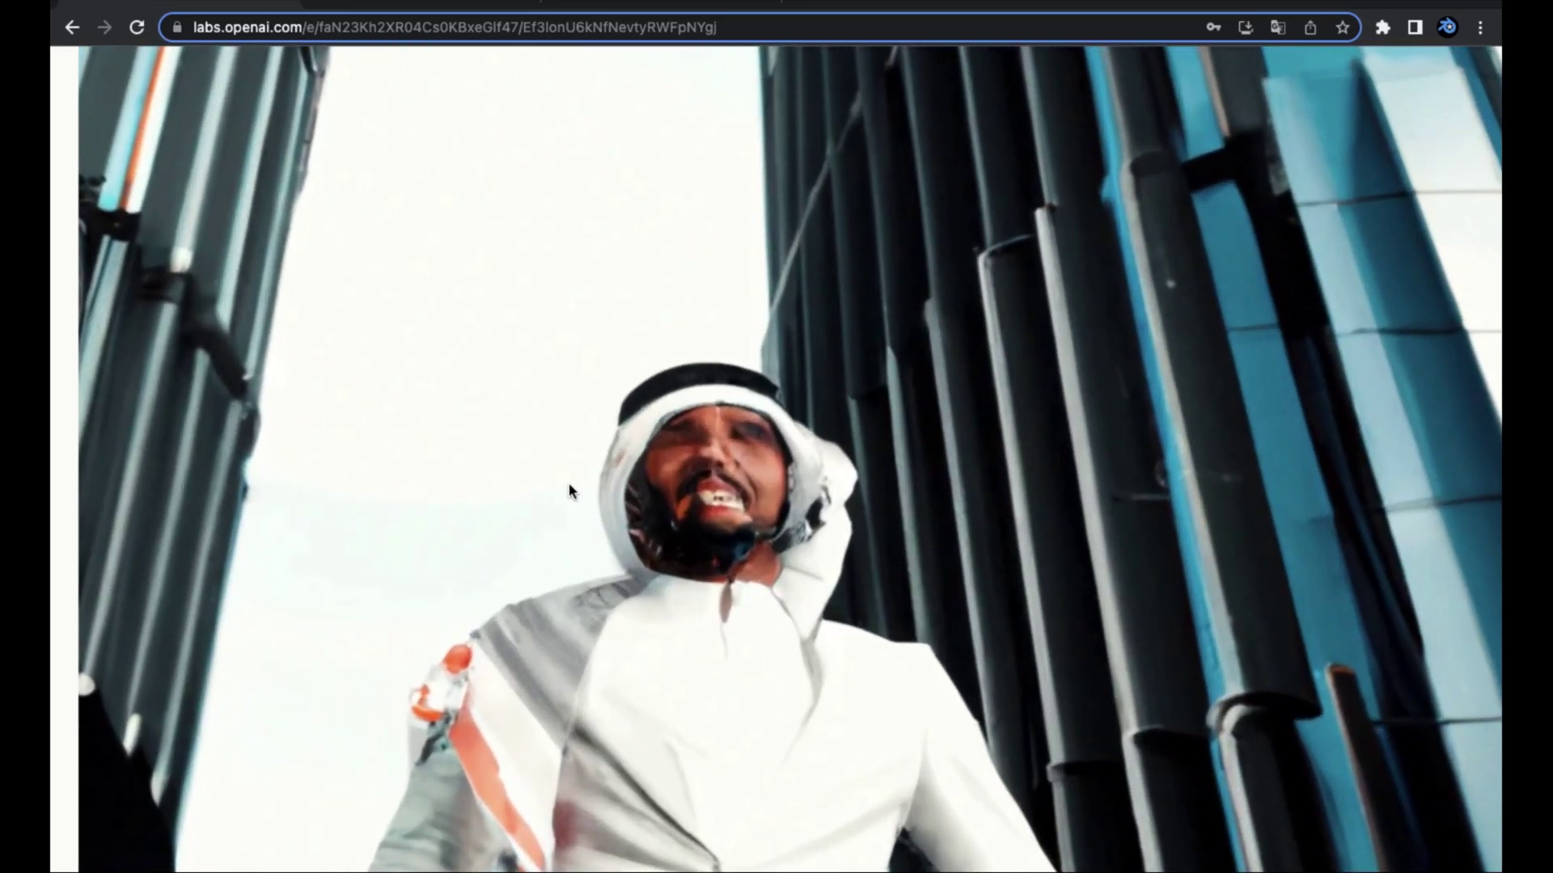
scroll(570, 489, "down", 5)
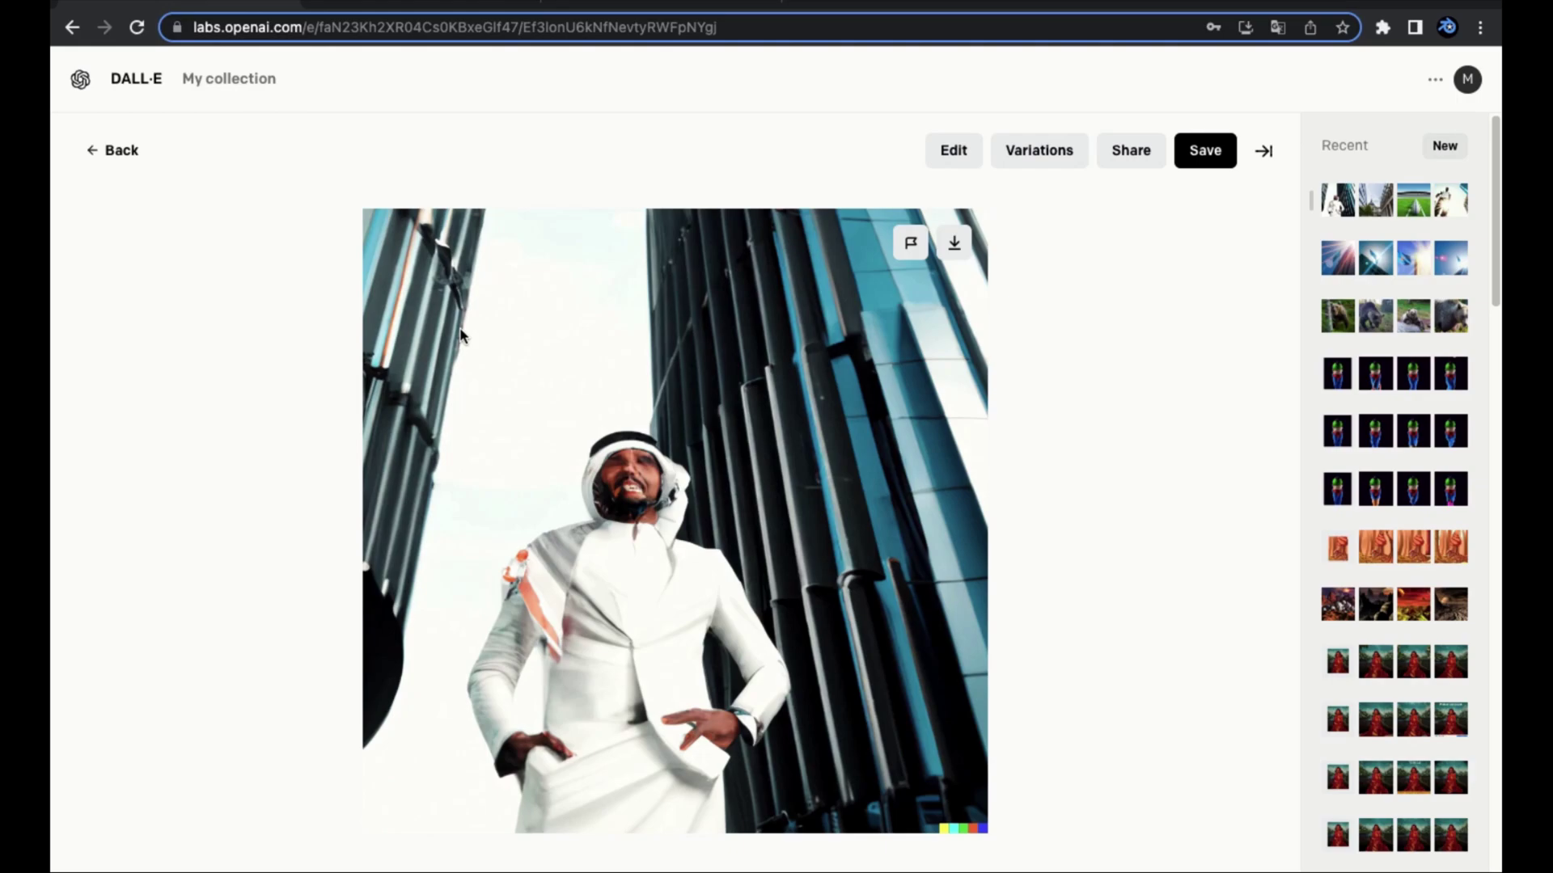
left_click(123, 150)
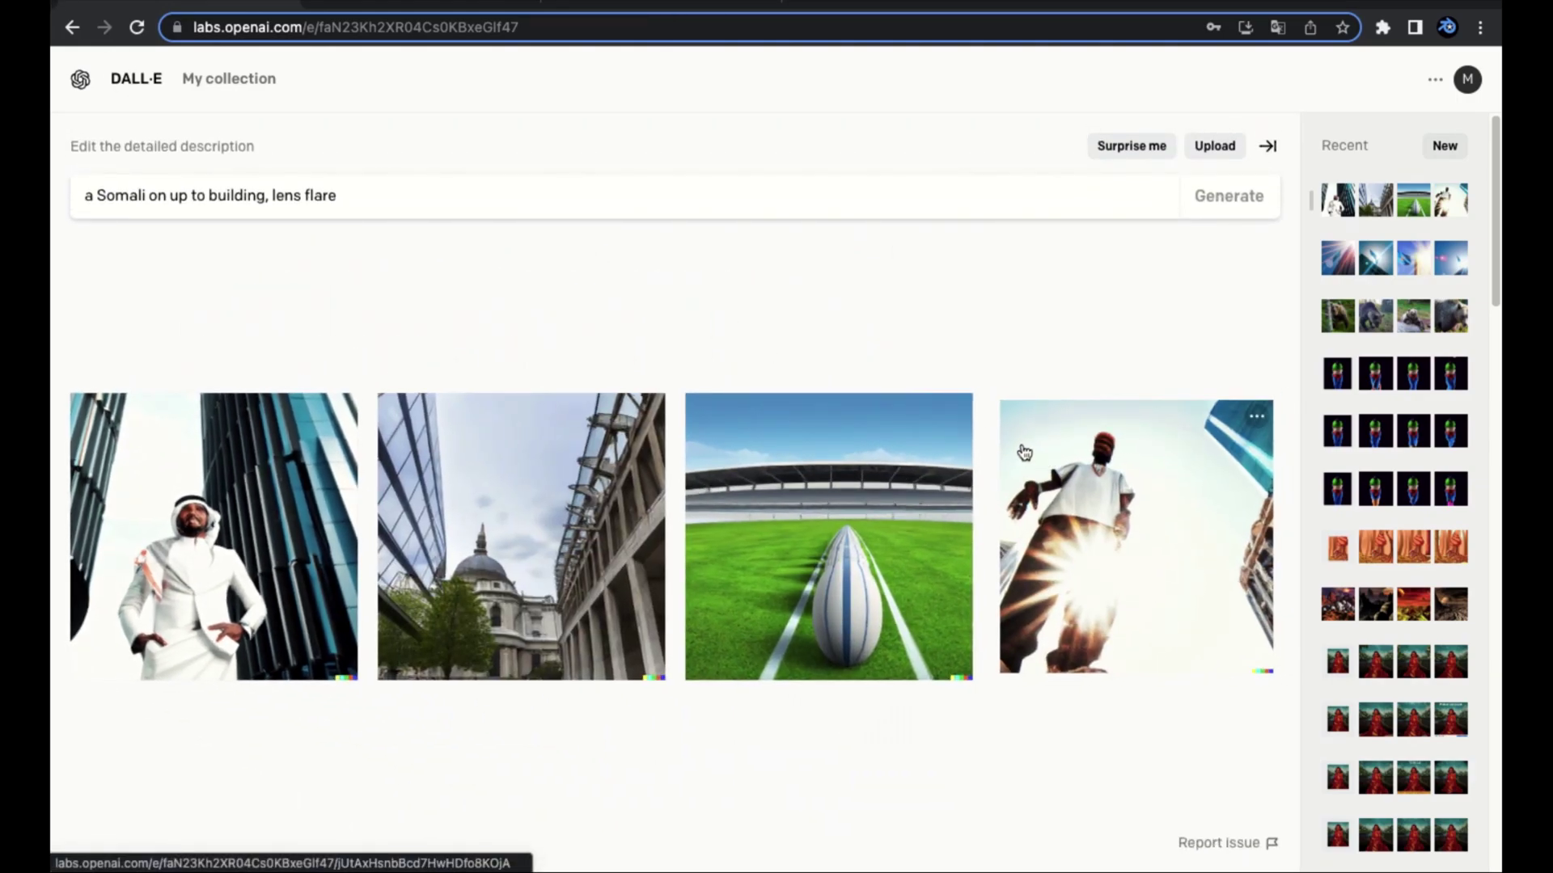
scroll(1384, 672, "down", 3)
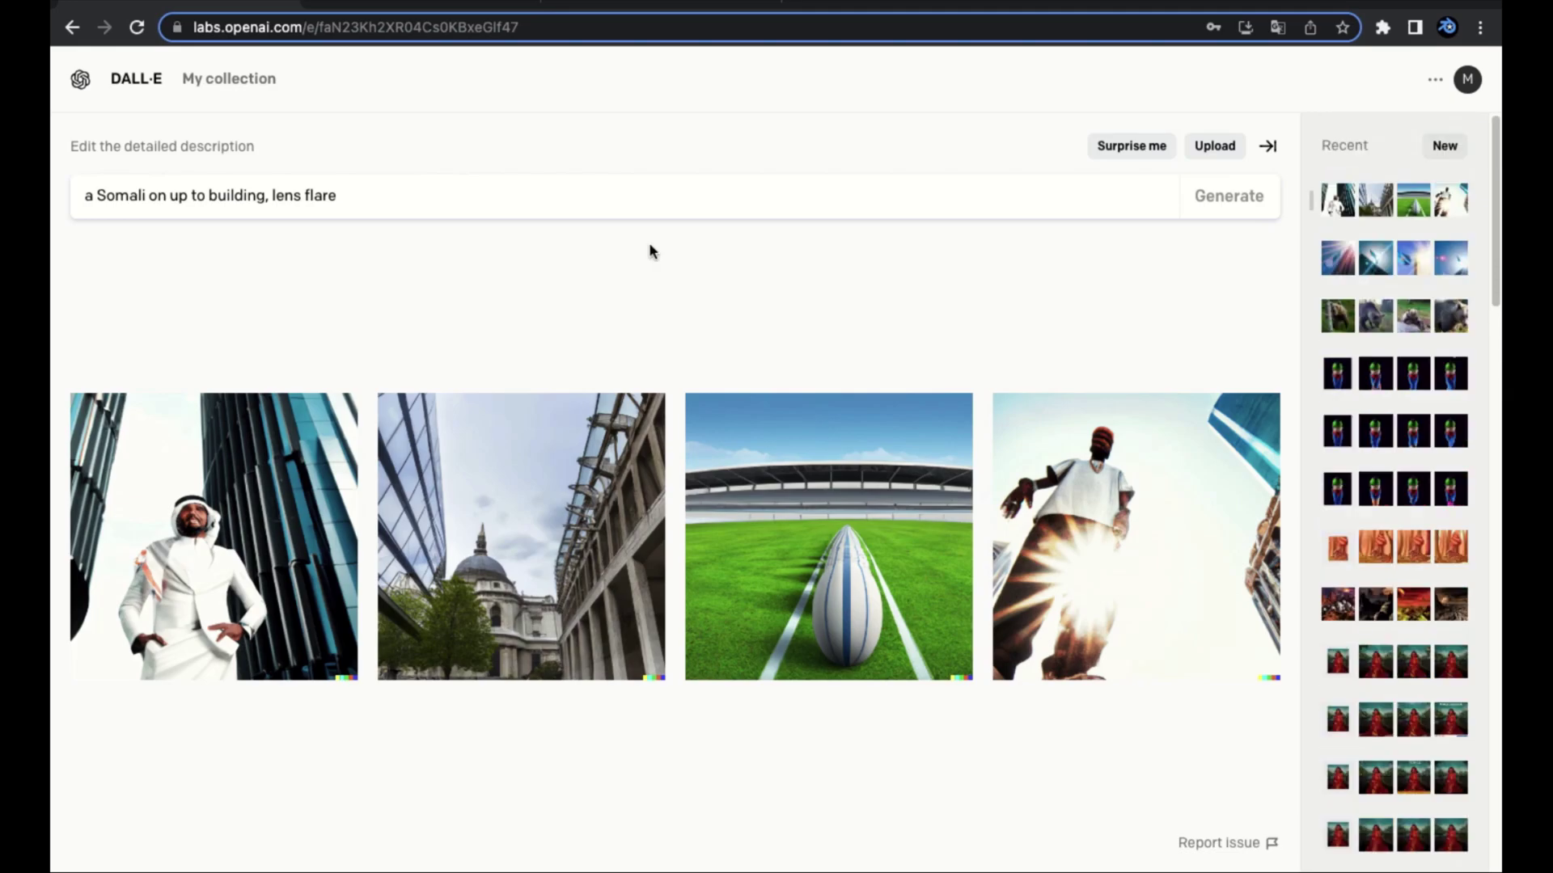
left_click(199, 543)
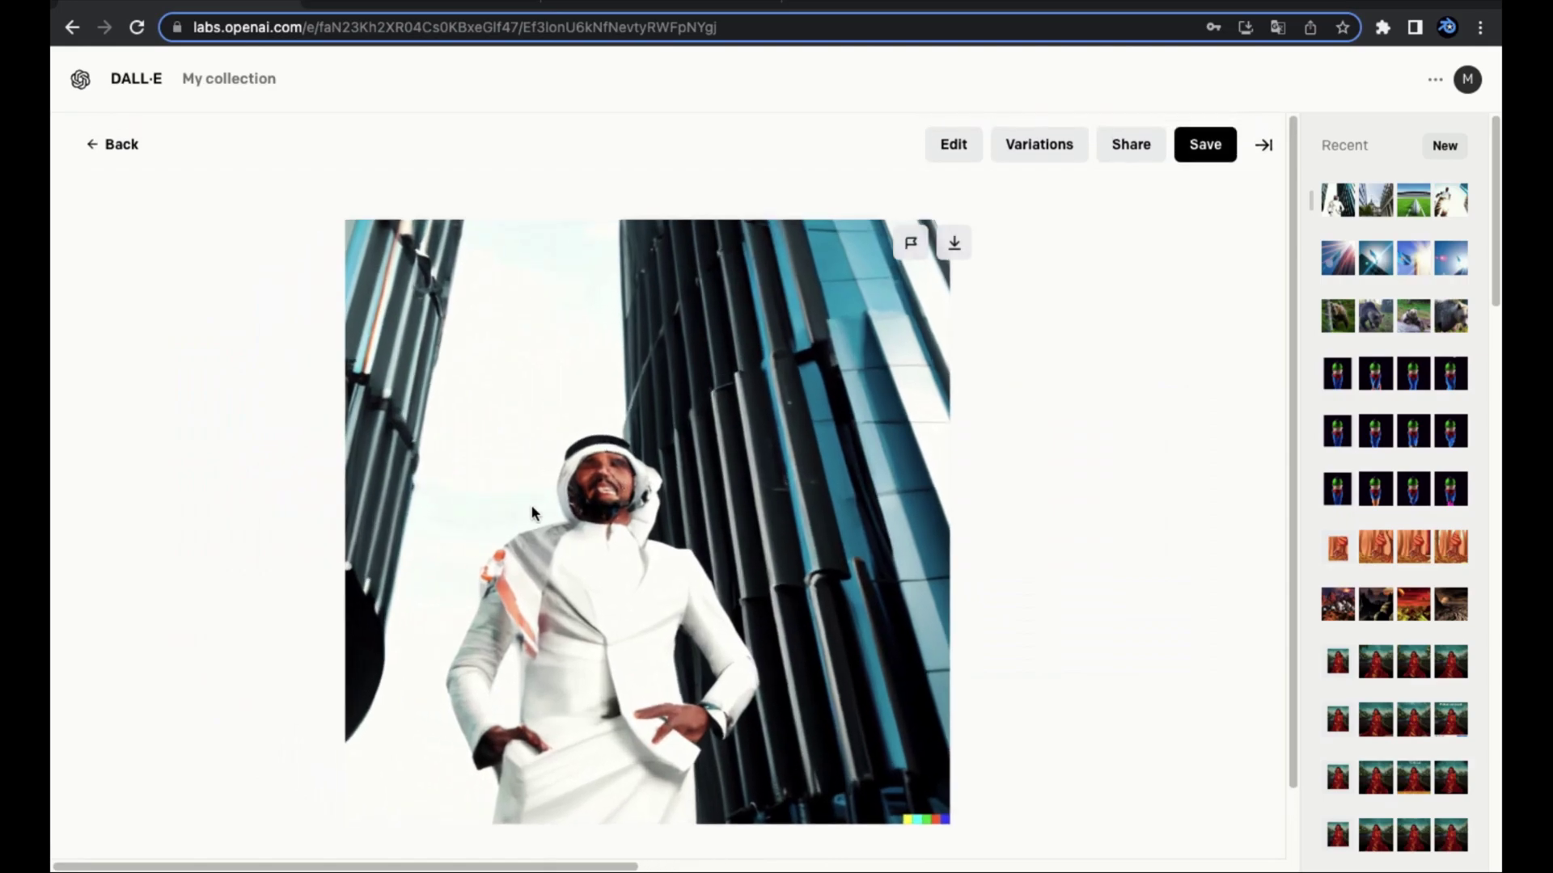
left_click(121, 152)
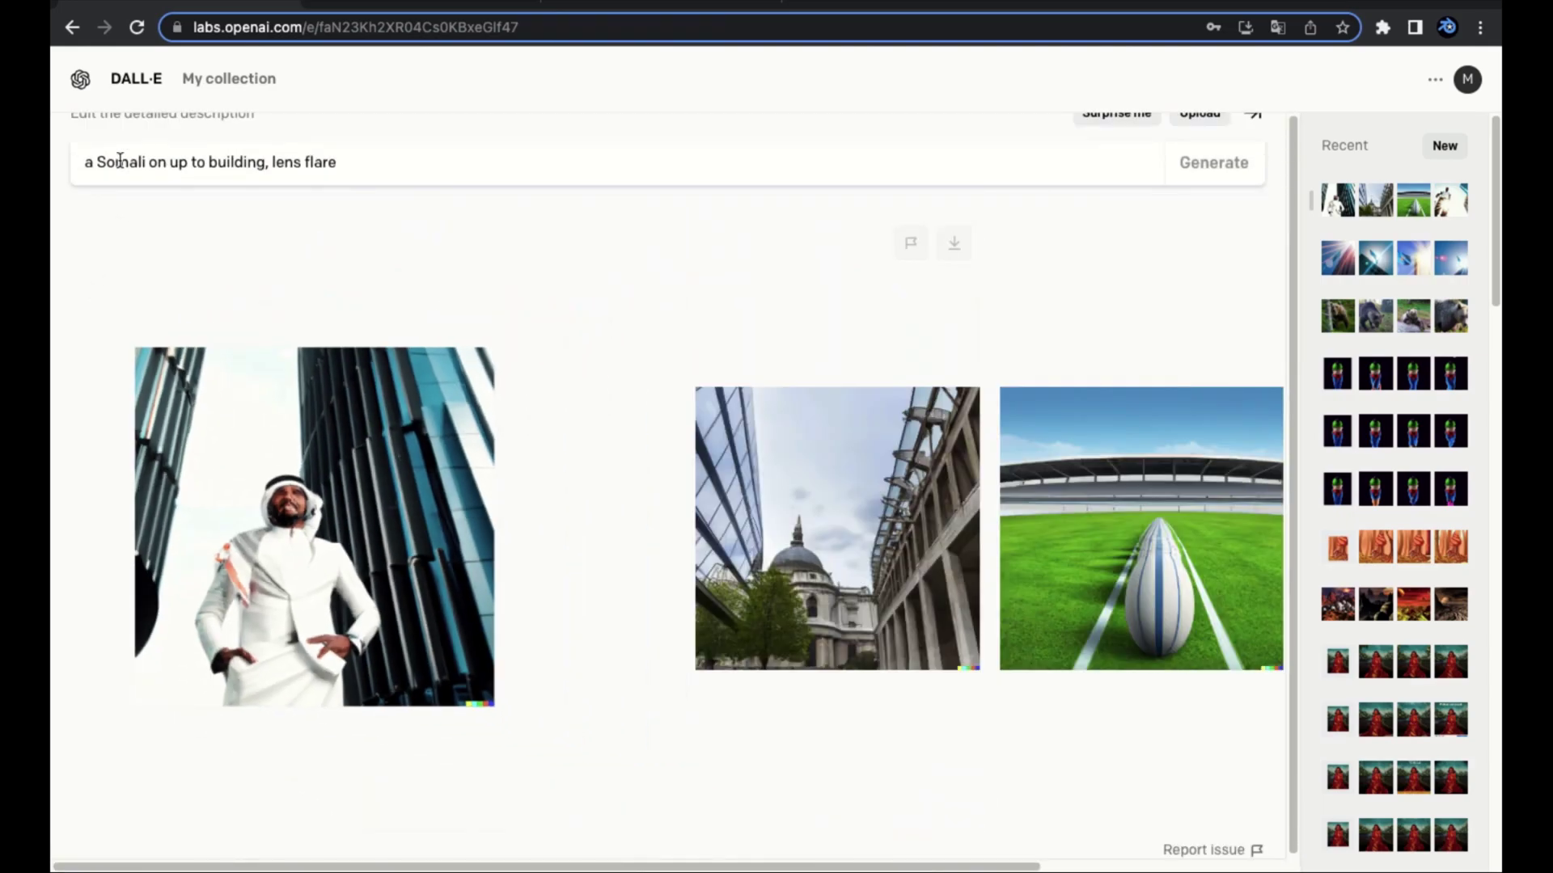
Replace the description with the text document's prompt "A Somali flag on up to mountain, focus", without its bullet, and generate the images.
key("super+Tab")
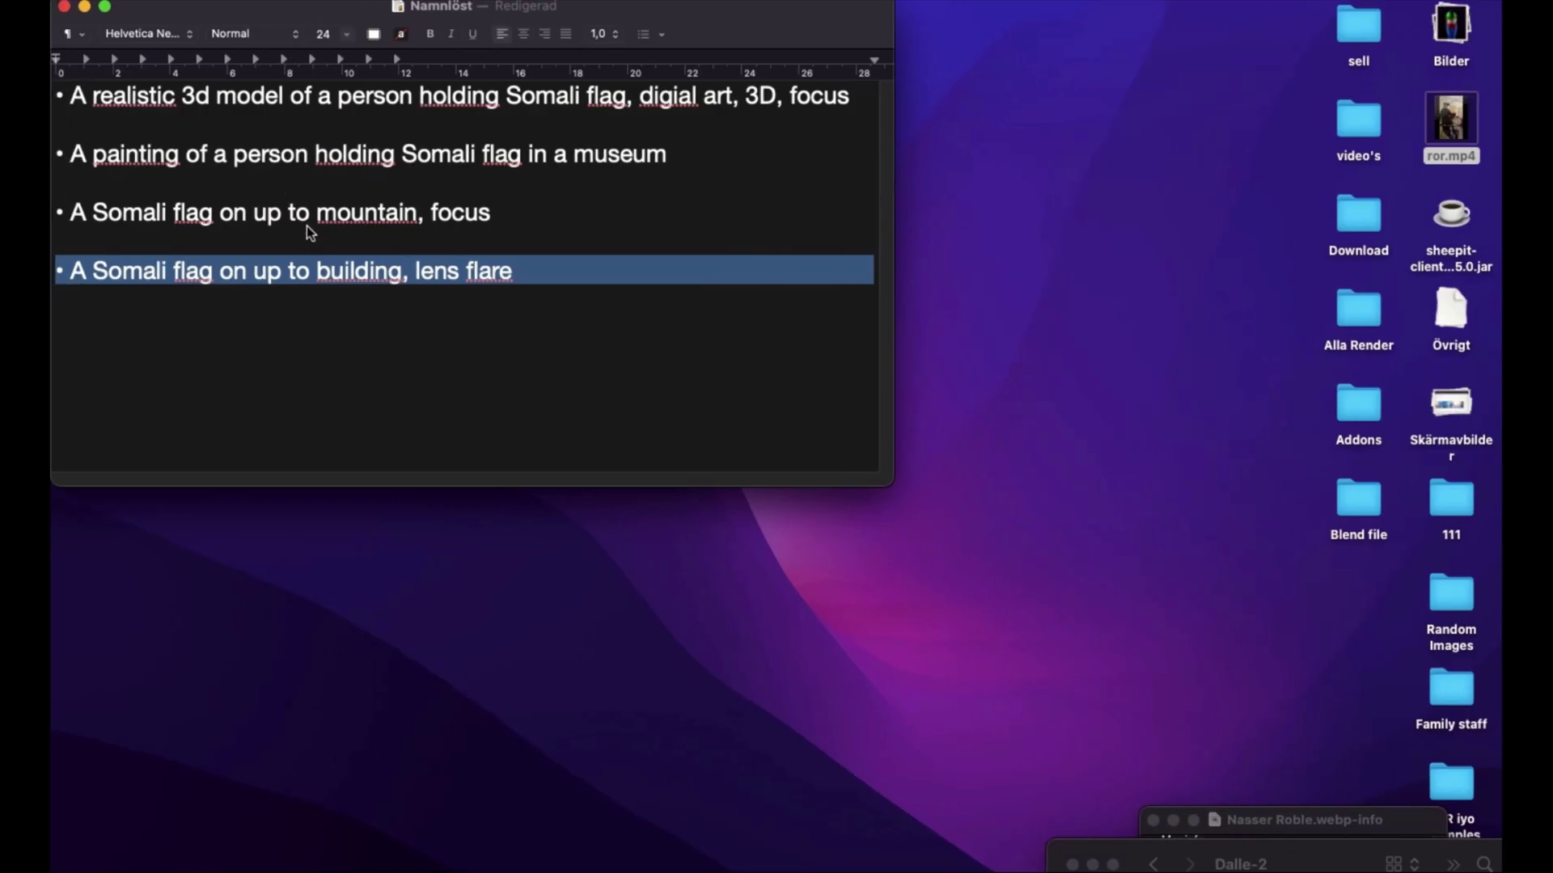
triple_click(361, 215)
key("super+c")
key("super+Tab")
key("super+v")
left_click(93, 196)
key("BackSpace")
key("BackSpace")
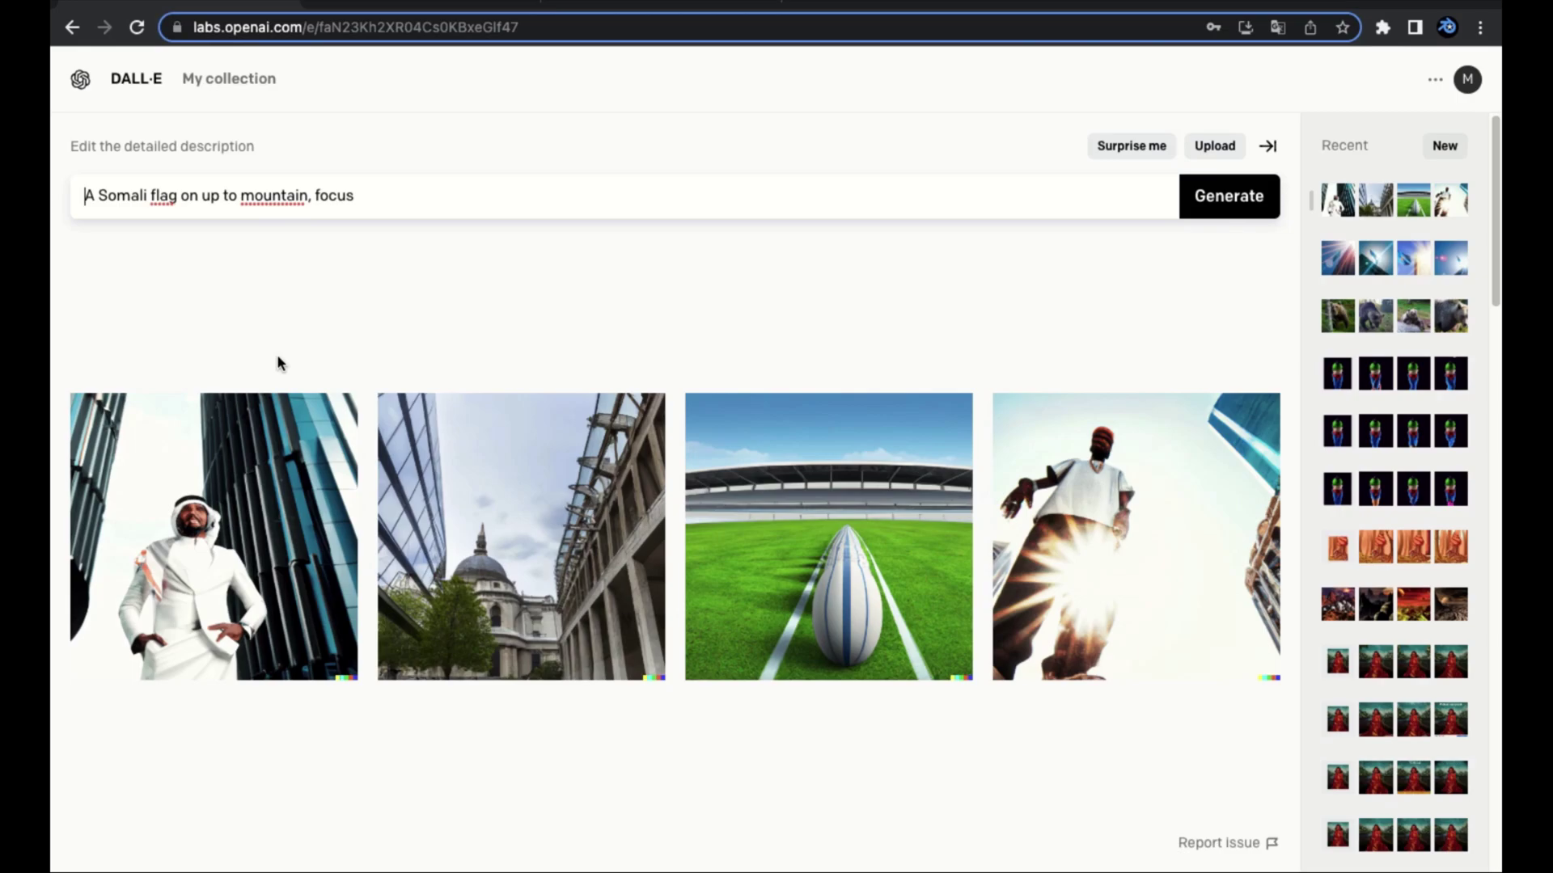
double_click(340, 194)
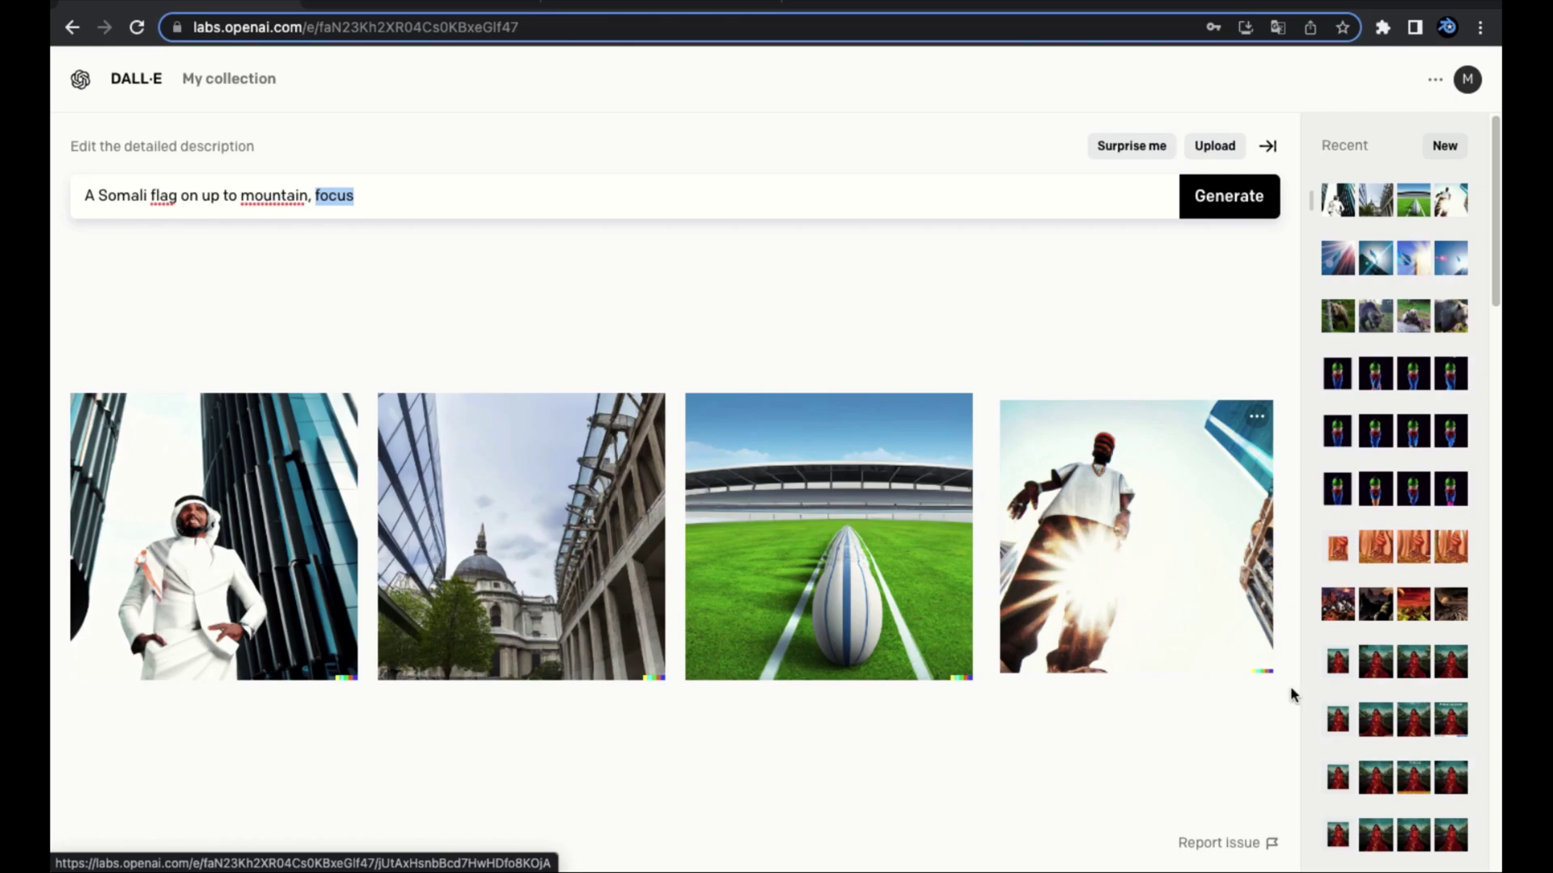
left_click(1250, 197)
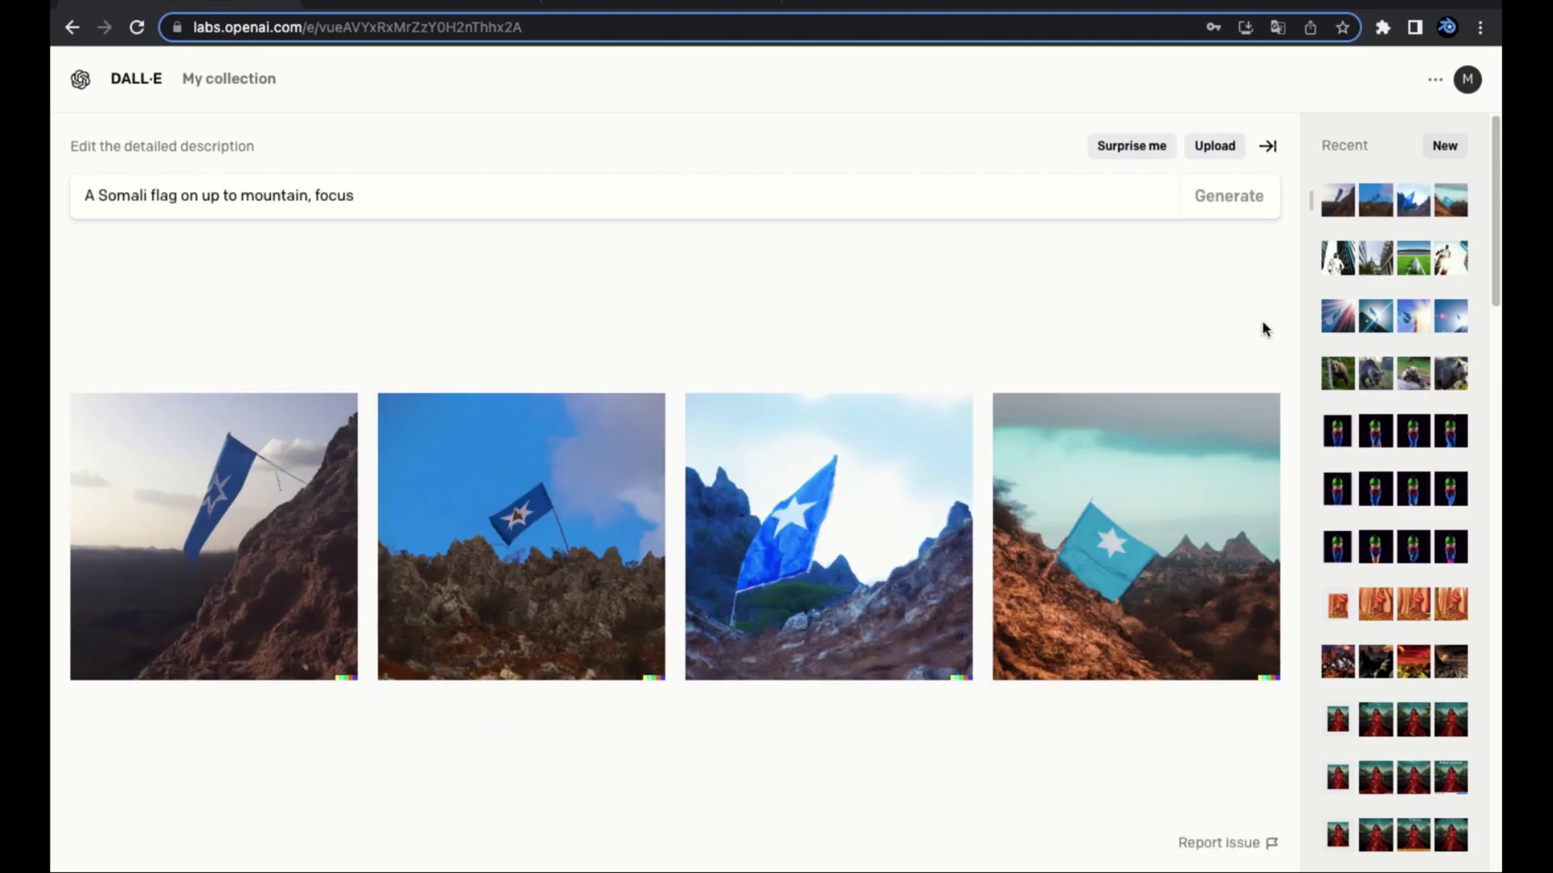
Examine the four mountain flag images enlarged one after another and return to the results.
left_click(315, 506)
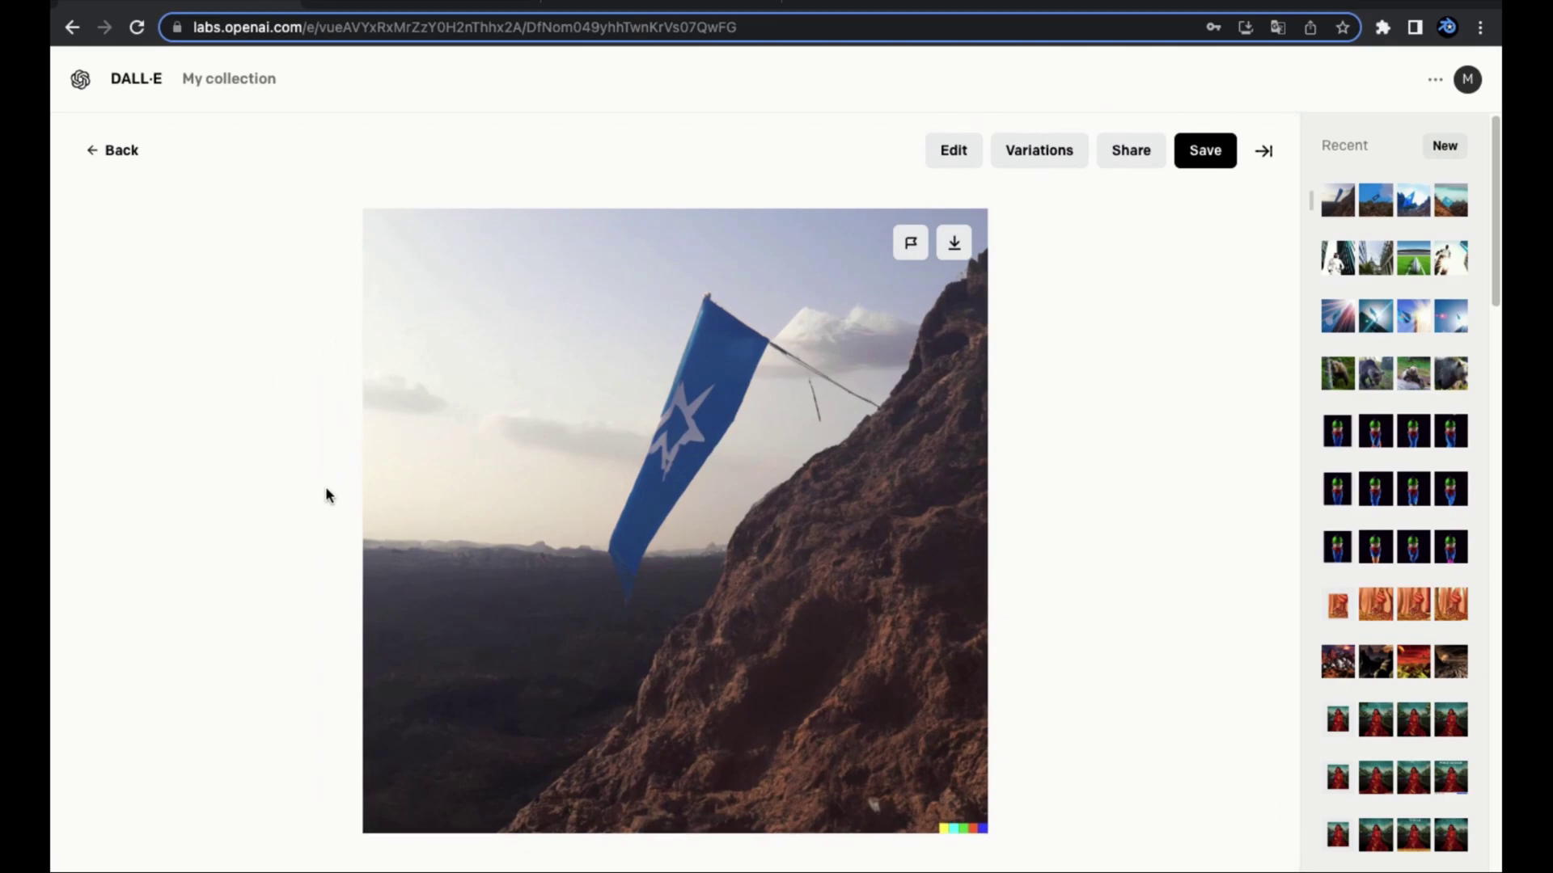
key("Right")
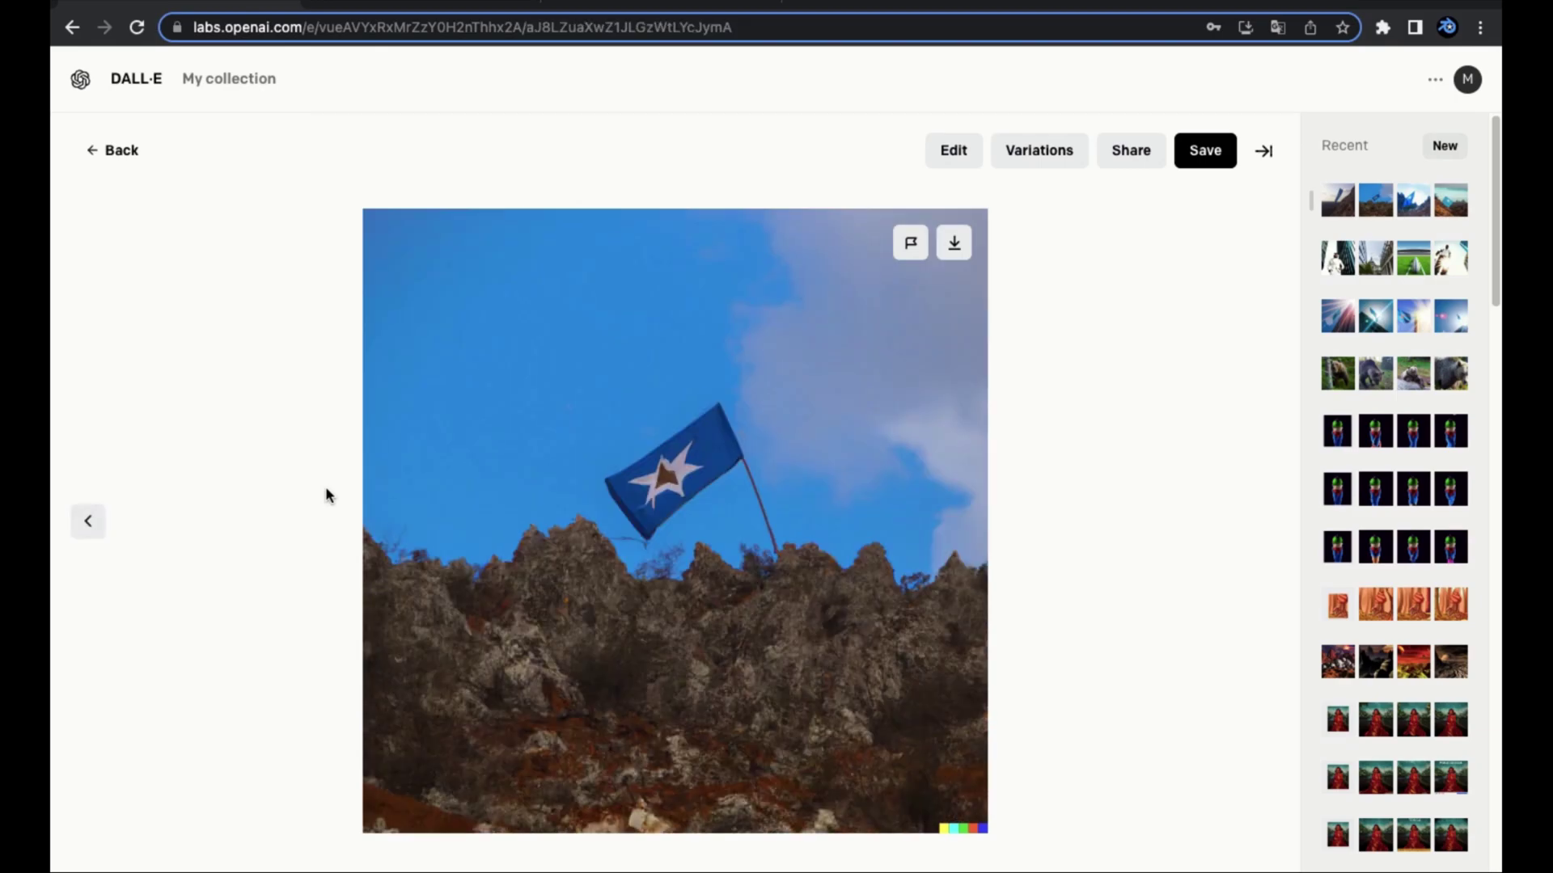
key("Right")
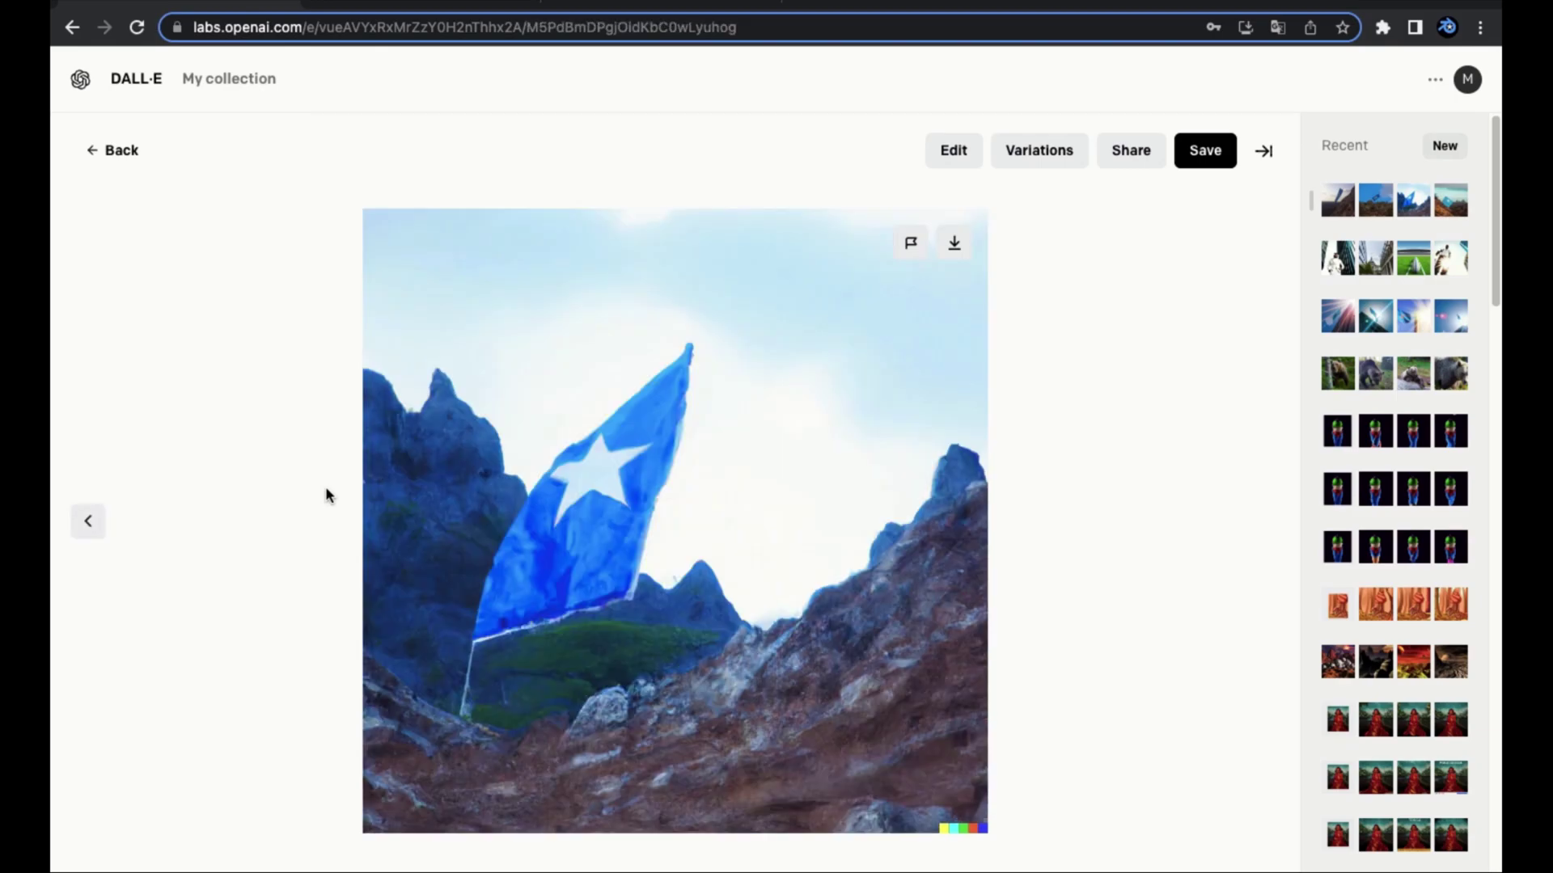
key("Right")
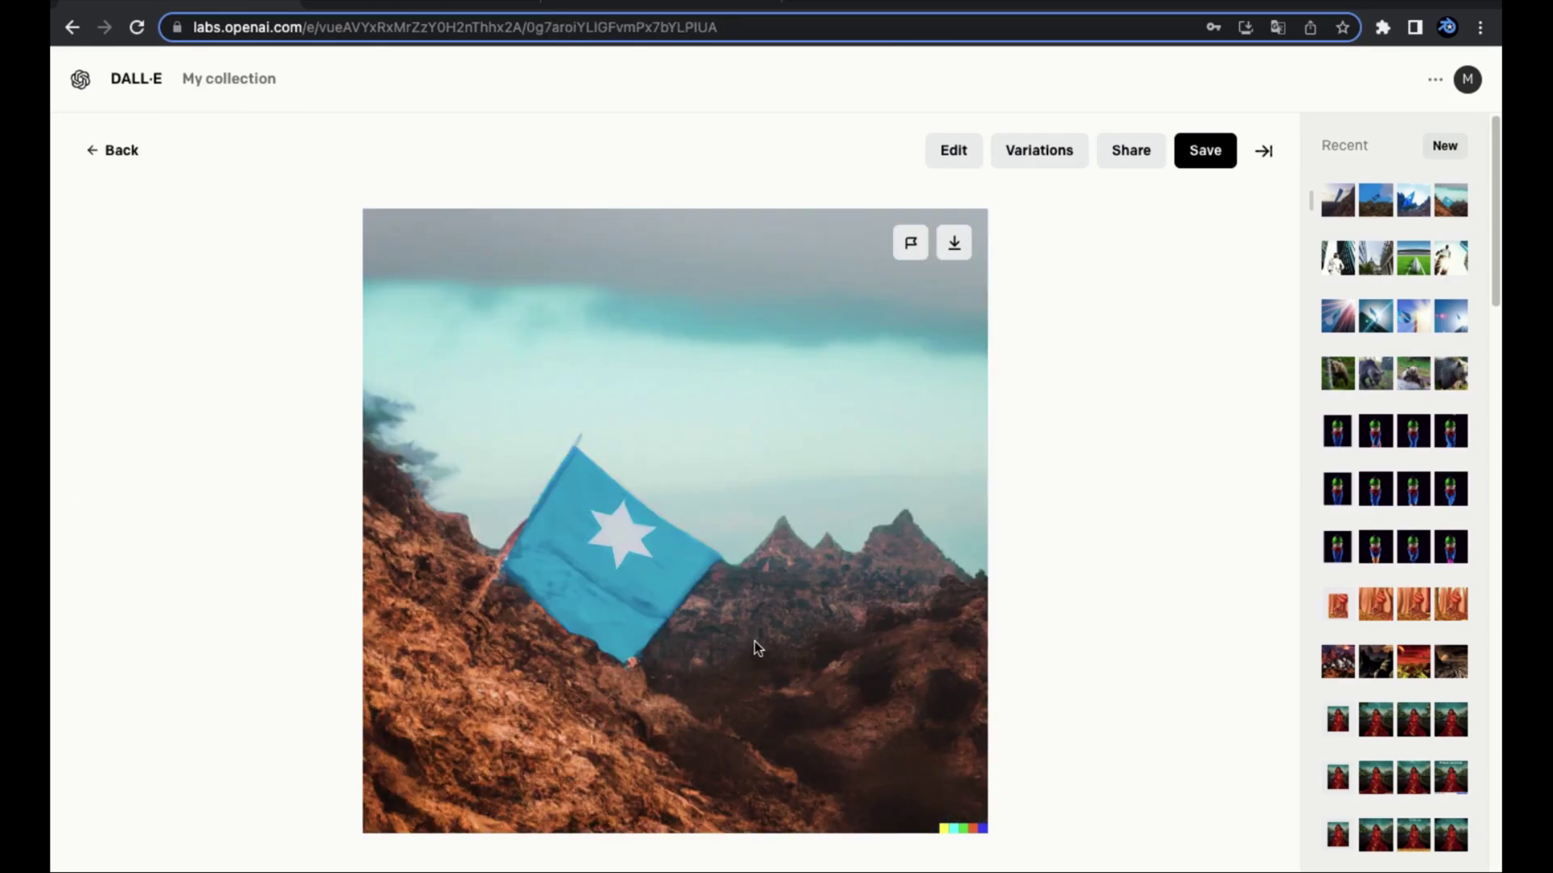
left_click(118, 153)
Replace the description with the text document's prompt "A painting of a person holding Somali flag in a museum", without its bullet, and generate the images.
key("ctrl+Left")
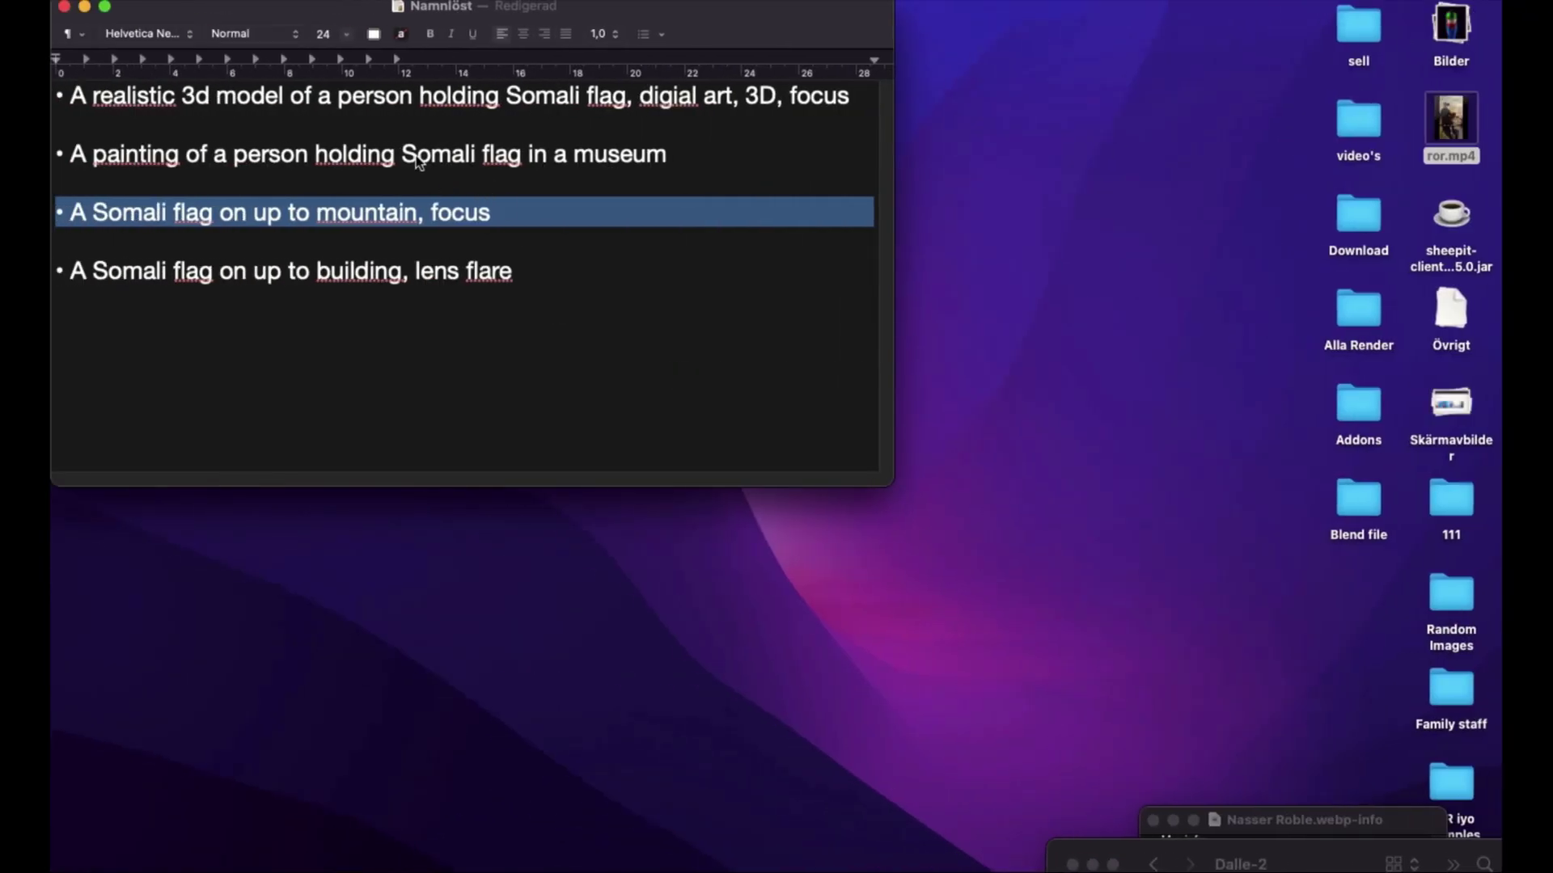
left_click(471, 154)
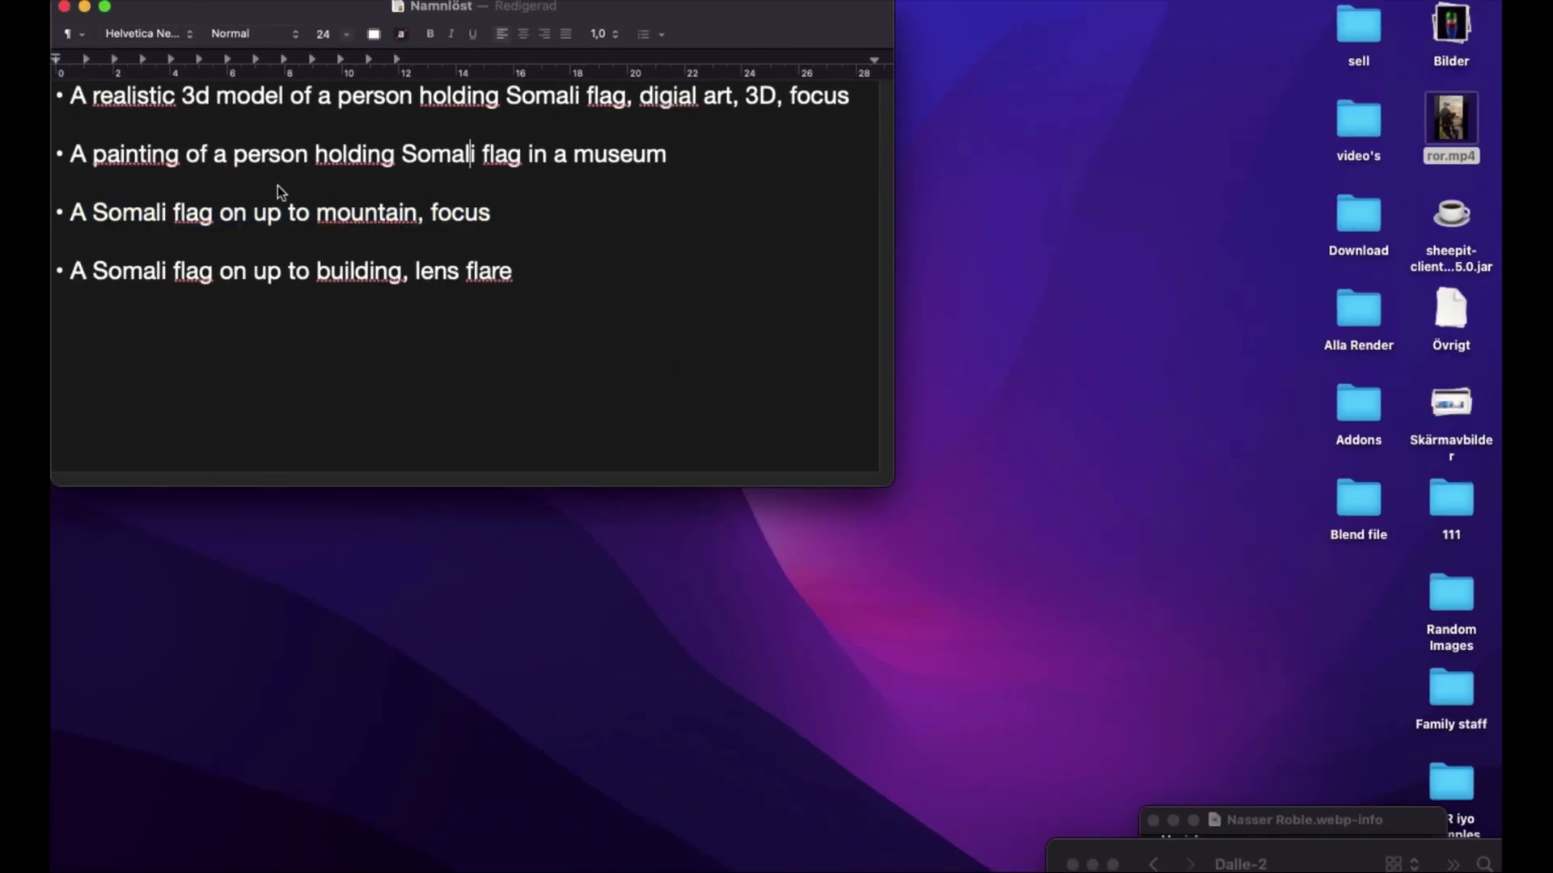
triple_click(662, 151)
key("super+c")
key("ctrl+Right")
left_click(461, 194)
key("super+a")
key("super+v")
left_click(1218, 216)
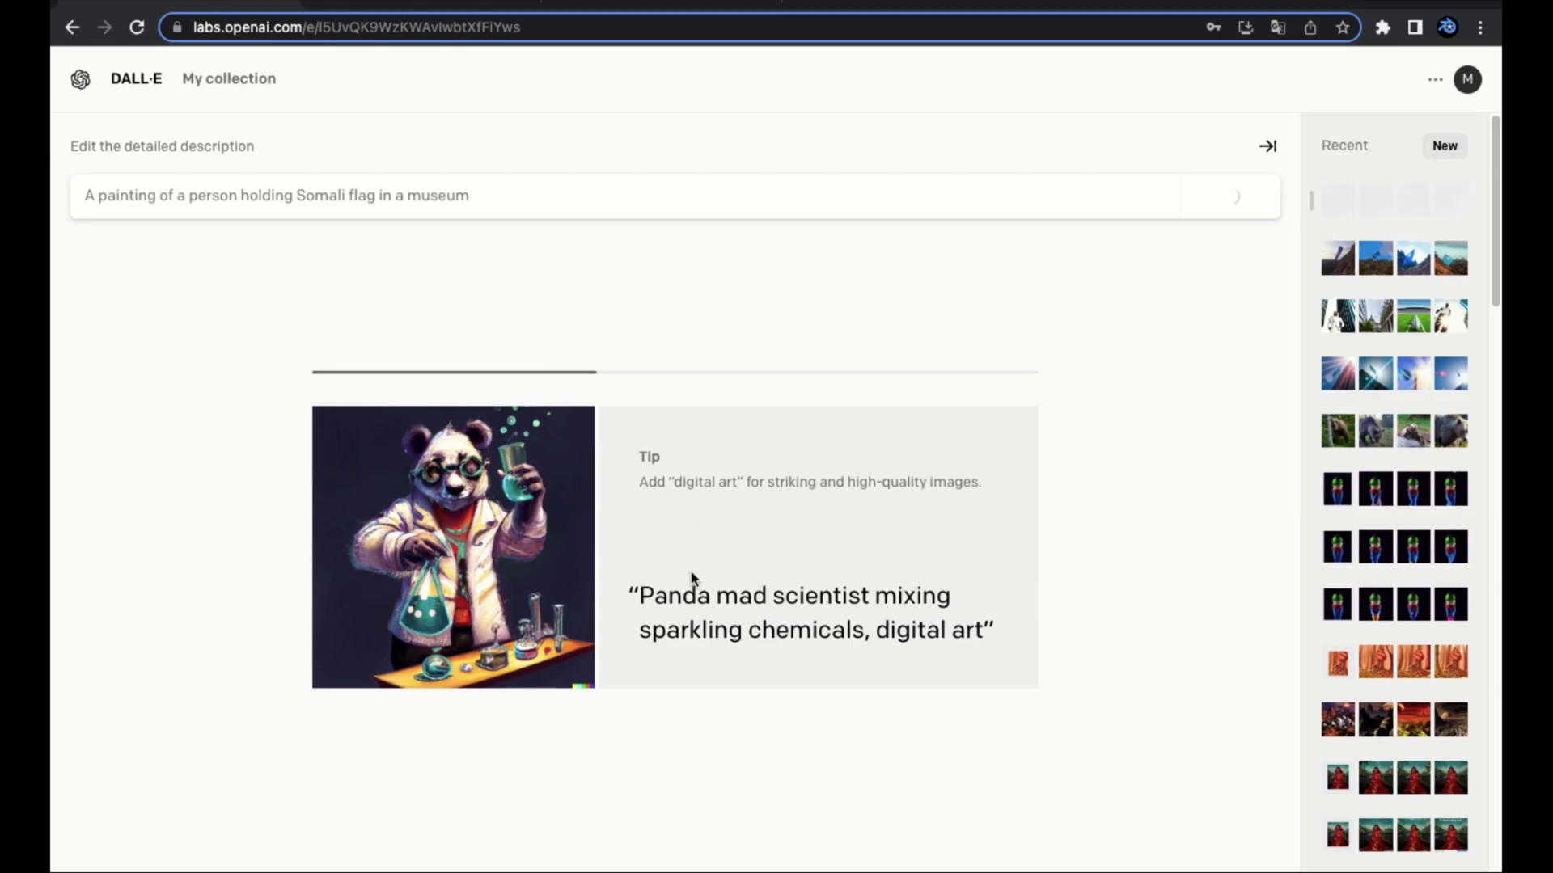
scroll(687, 506, "up", 5)
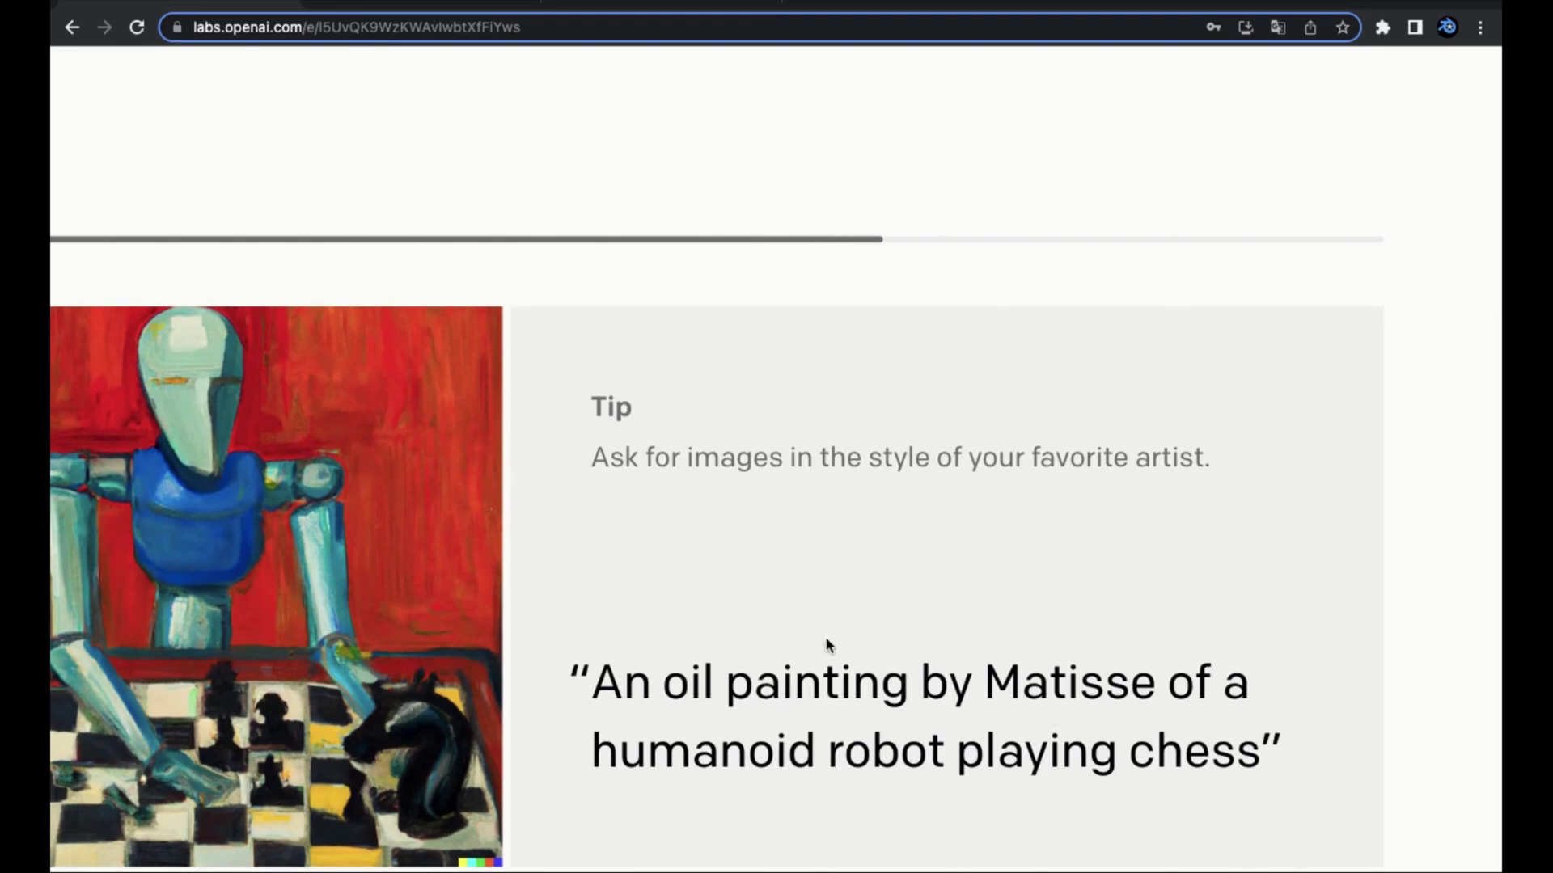
scroll(558, 588, "down", 5)
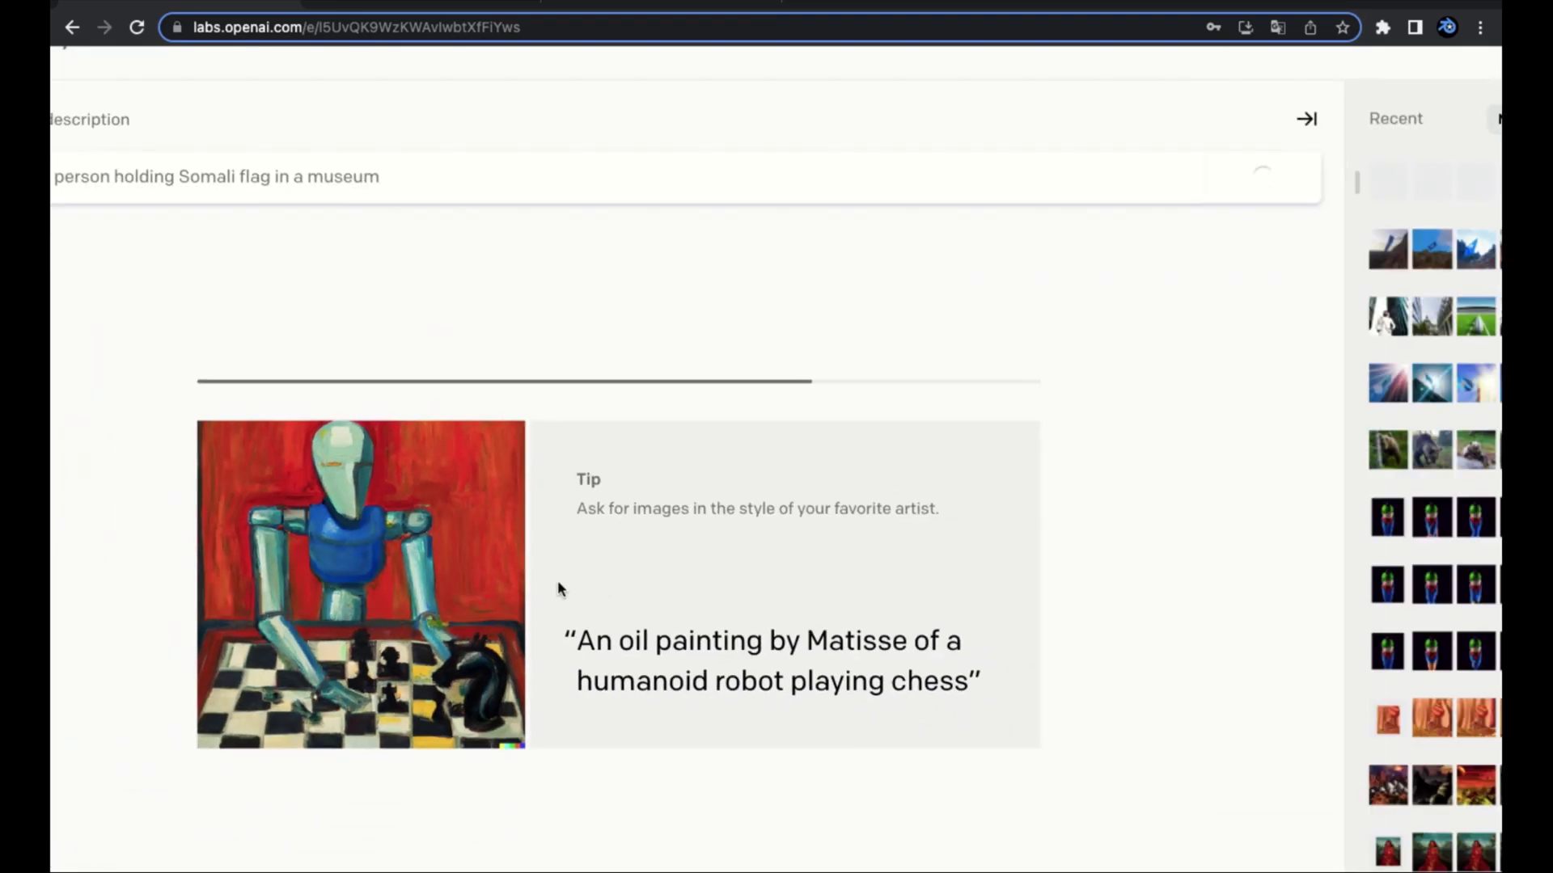
scroll(558, 587, "down", 3)
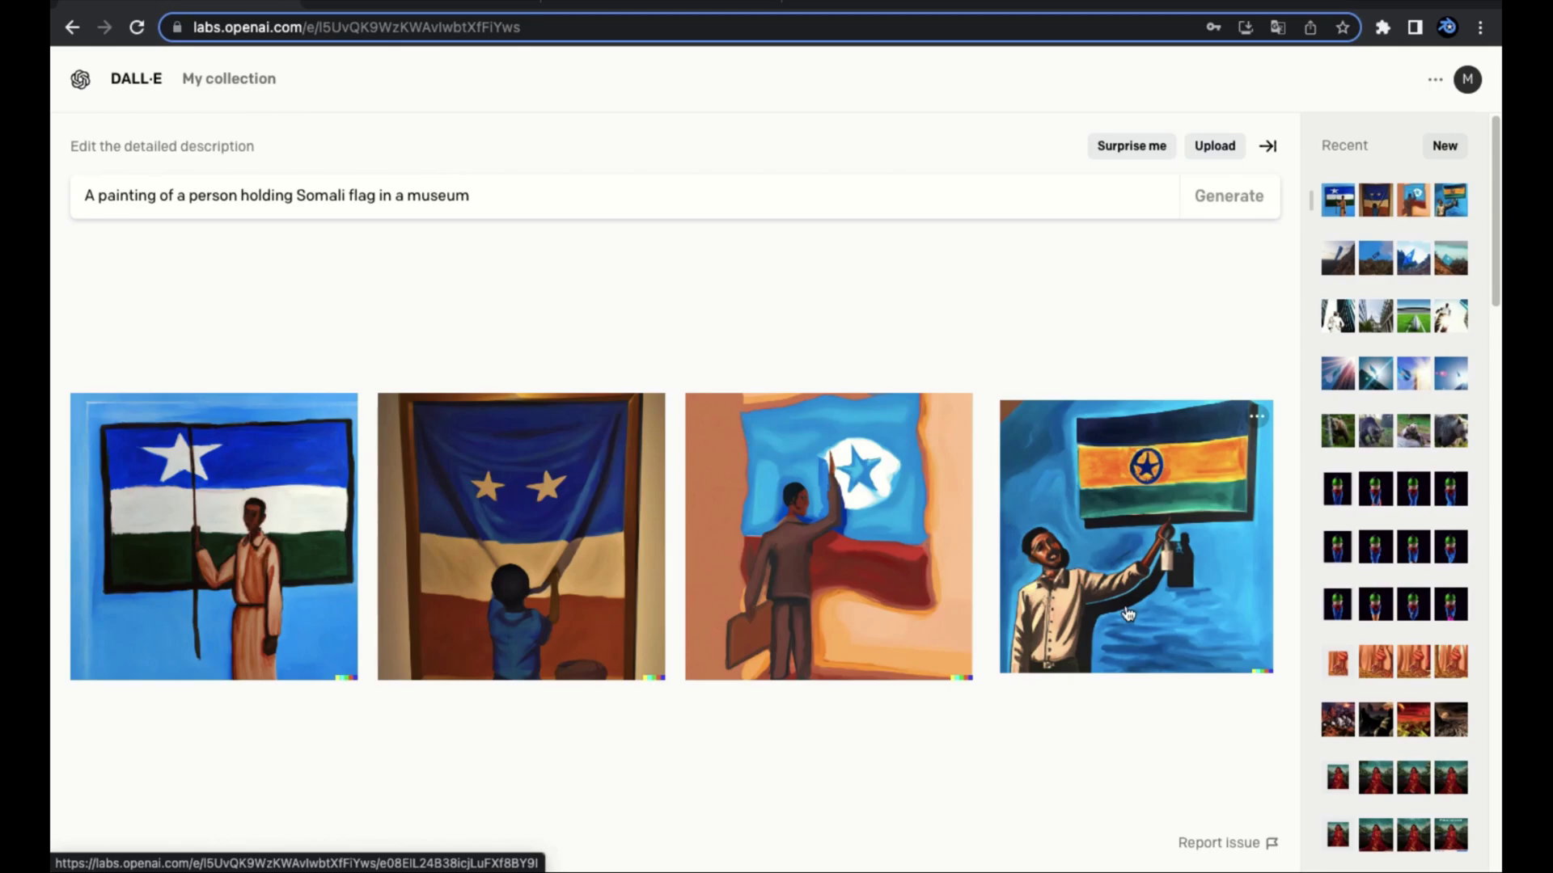
Examine the four museum painting images enlarged one after another and return to the results.
left_click(298, 520)
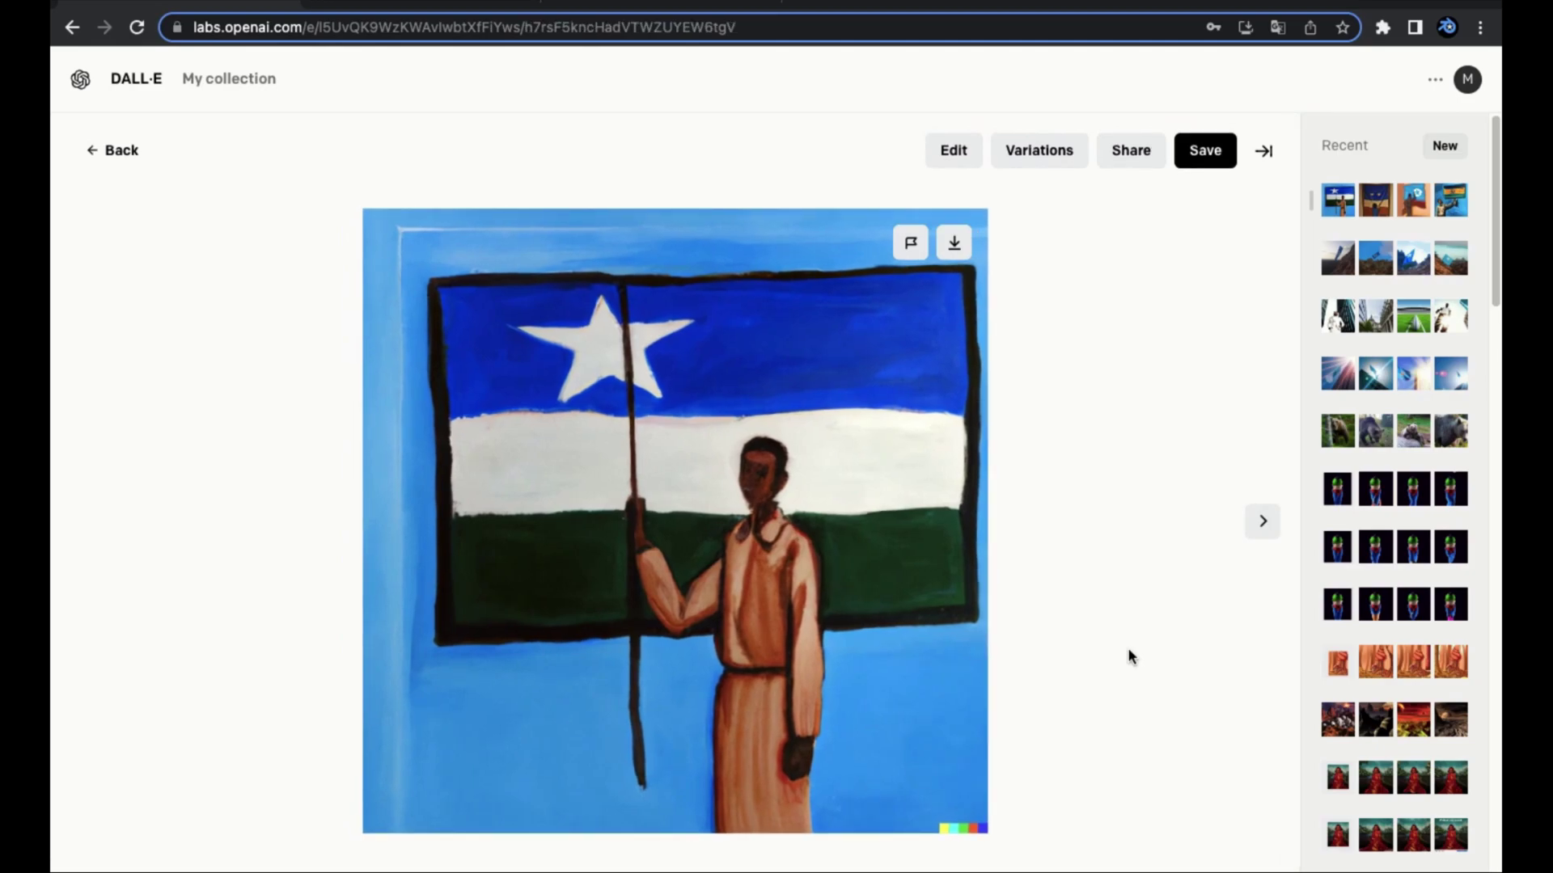
key("Right")
key("Right")
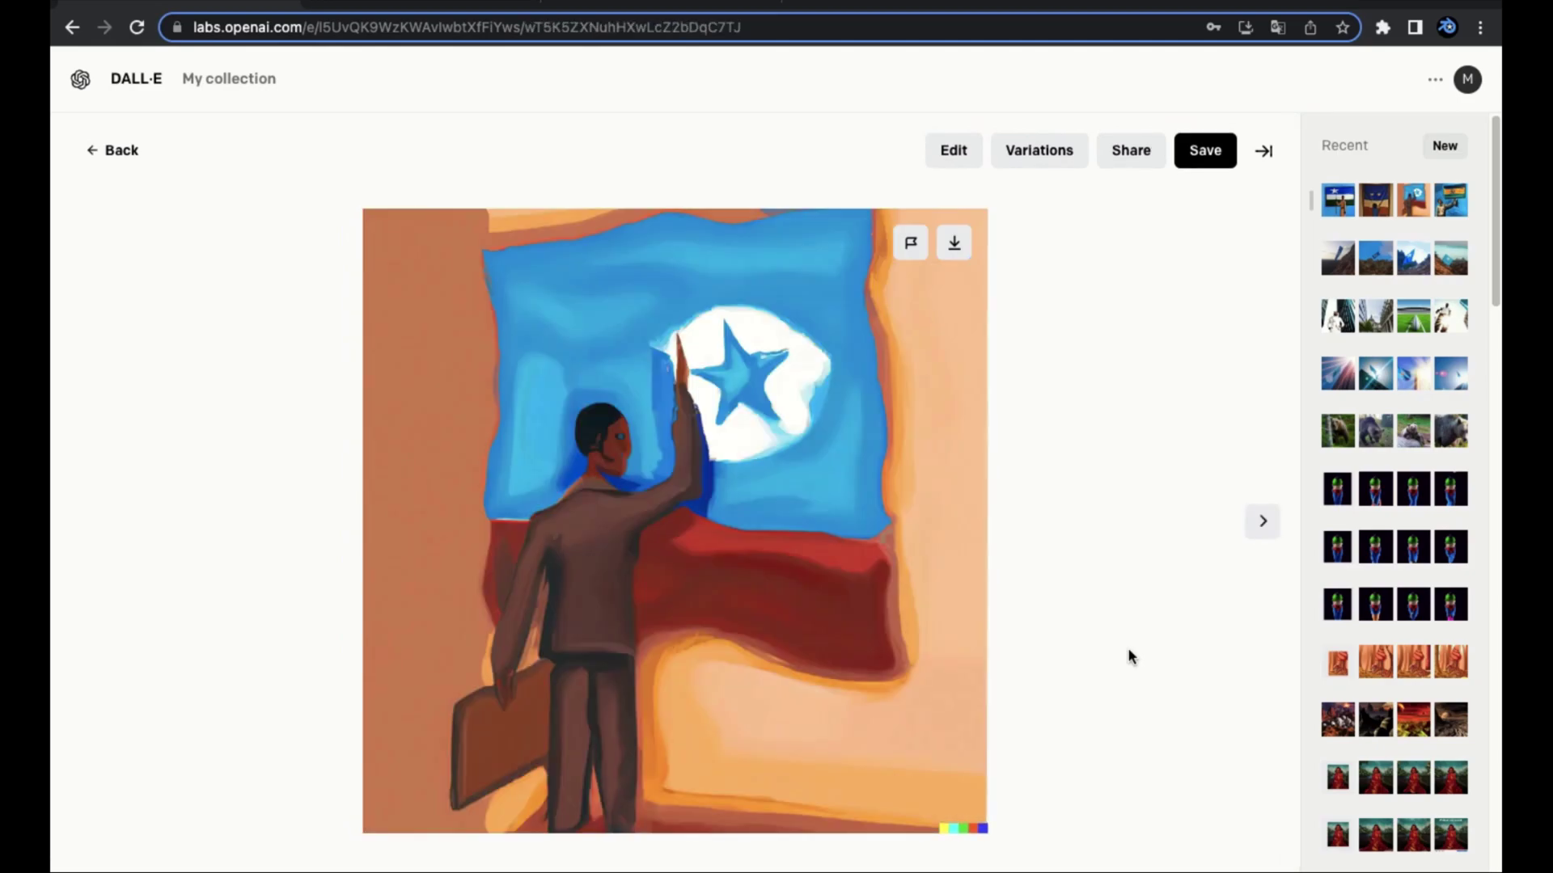
key("Right")
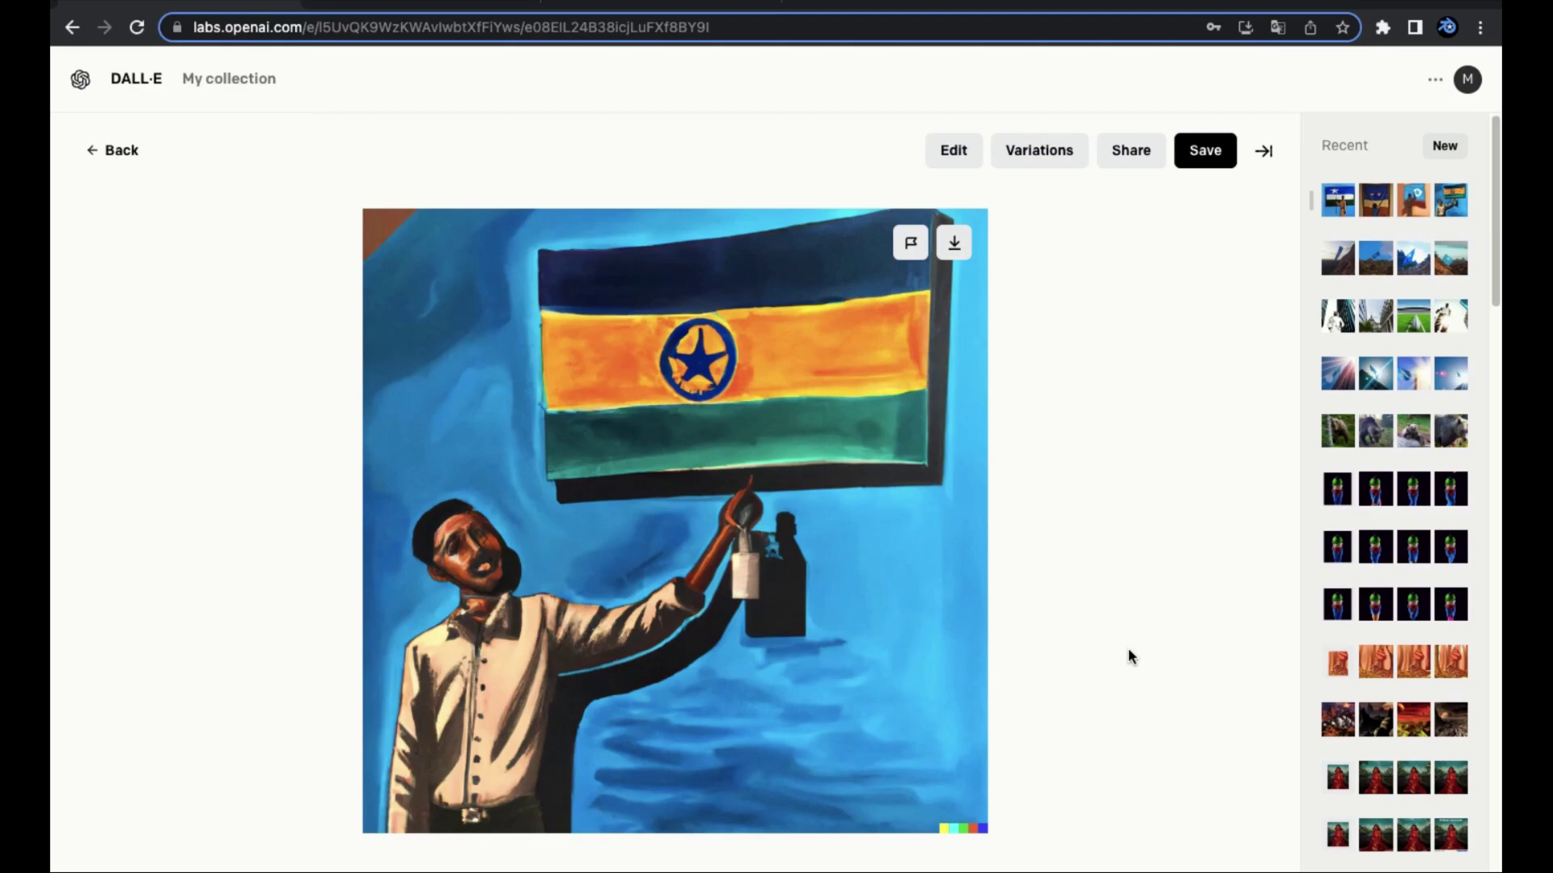
left_click(101, 150)
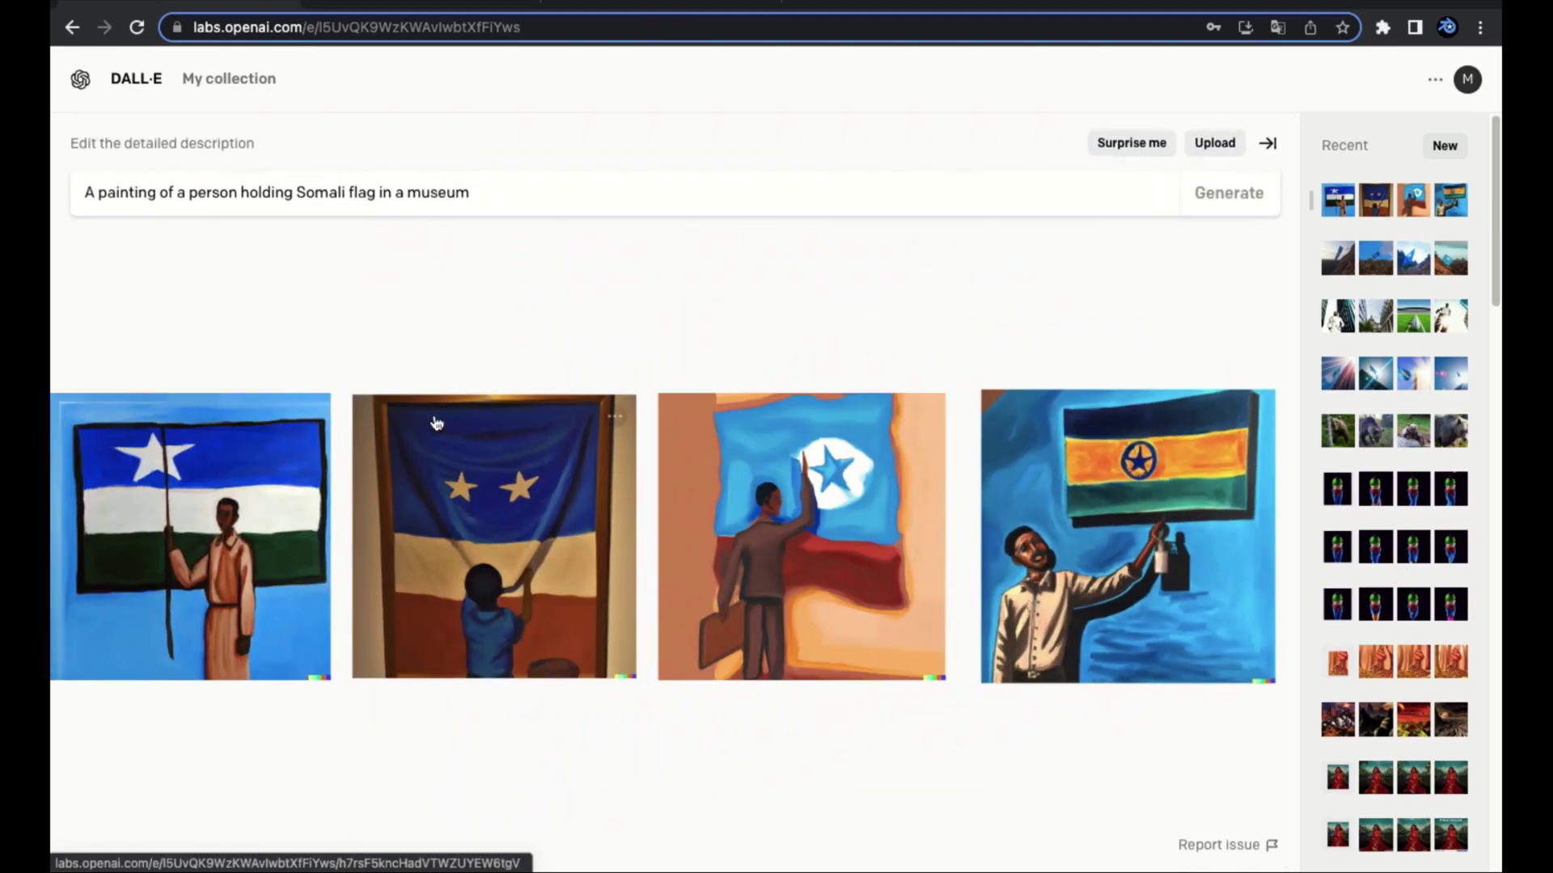
Generate images from the text document's prompt "A realistic 3d model of a person holding Somali flag, digial art, 3D, focus", without its bullet.
key("ctrl+Left")
triple_click(477, 95)
key("ctrl+Right")
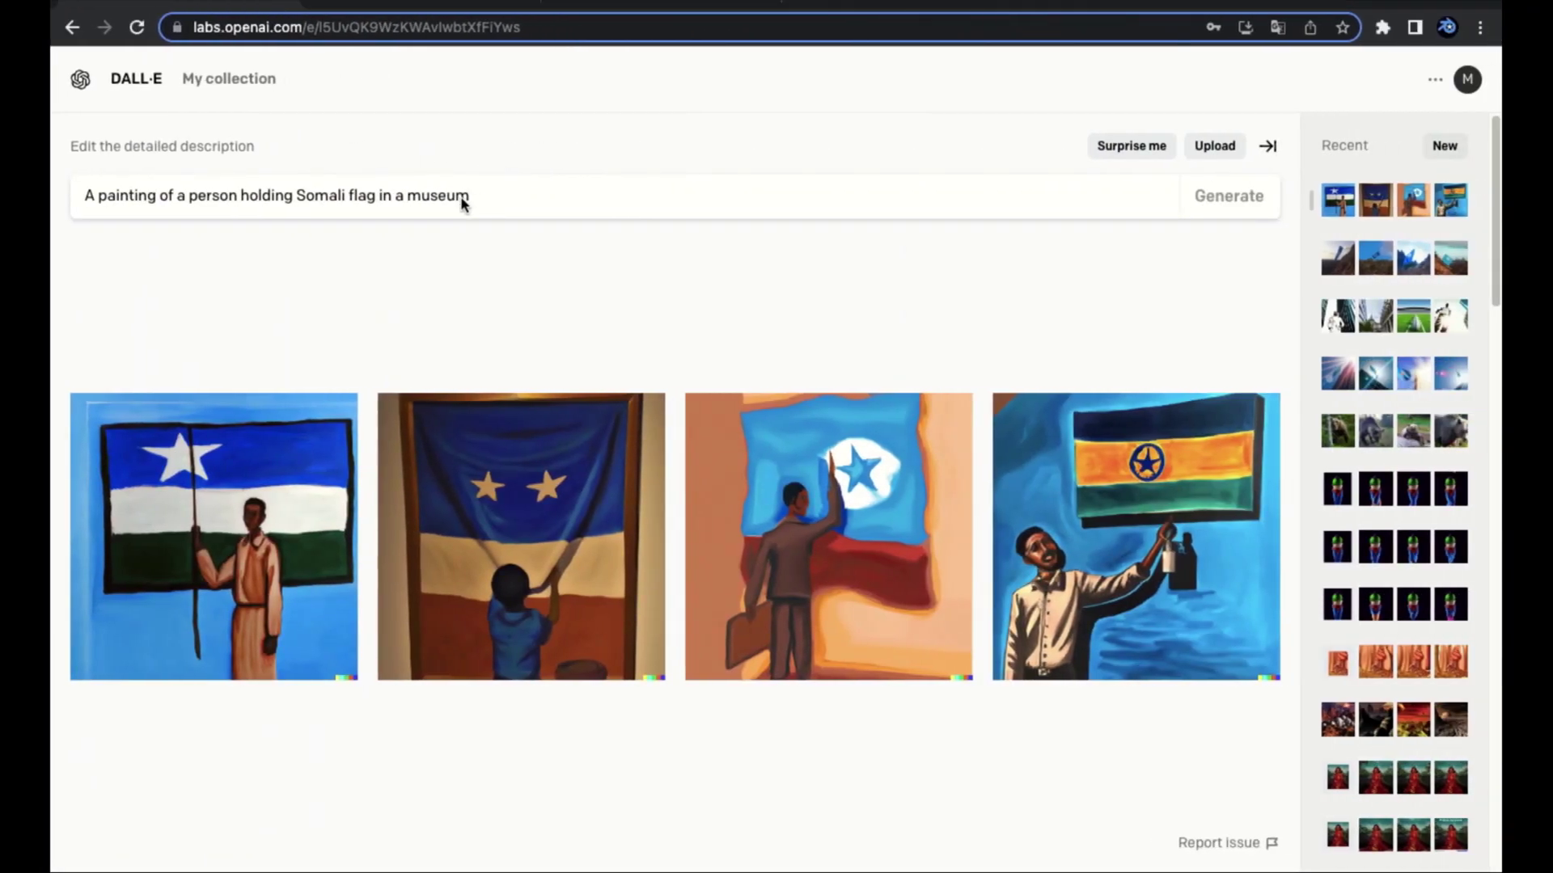
key("ctrl+Left")
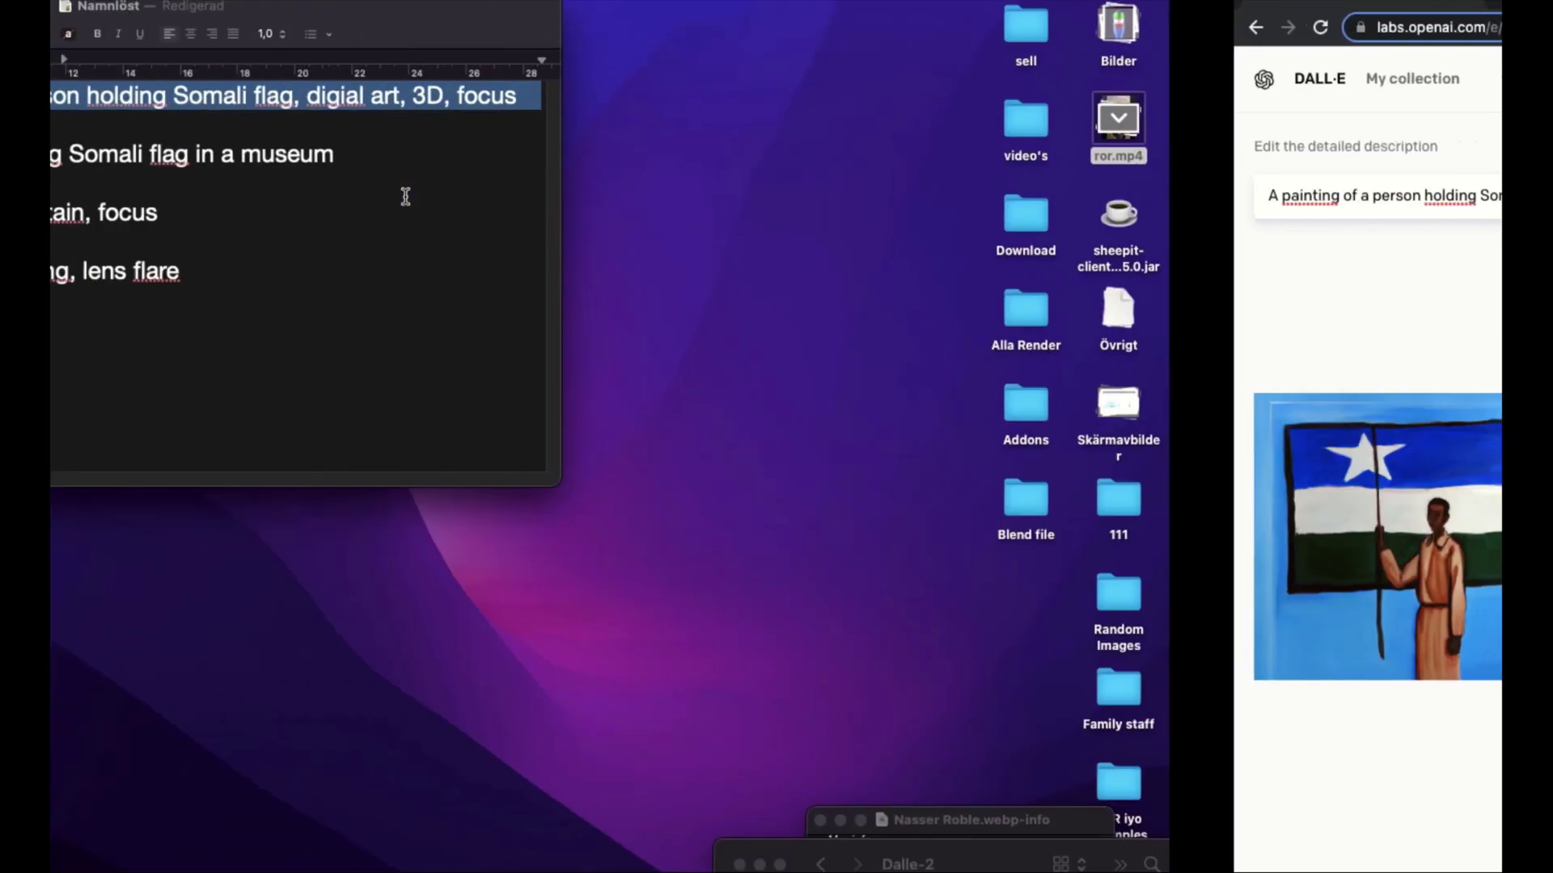
left_click(85, 95)
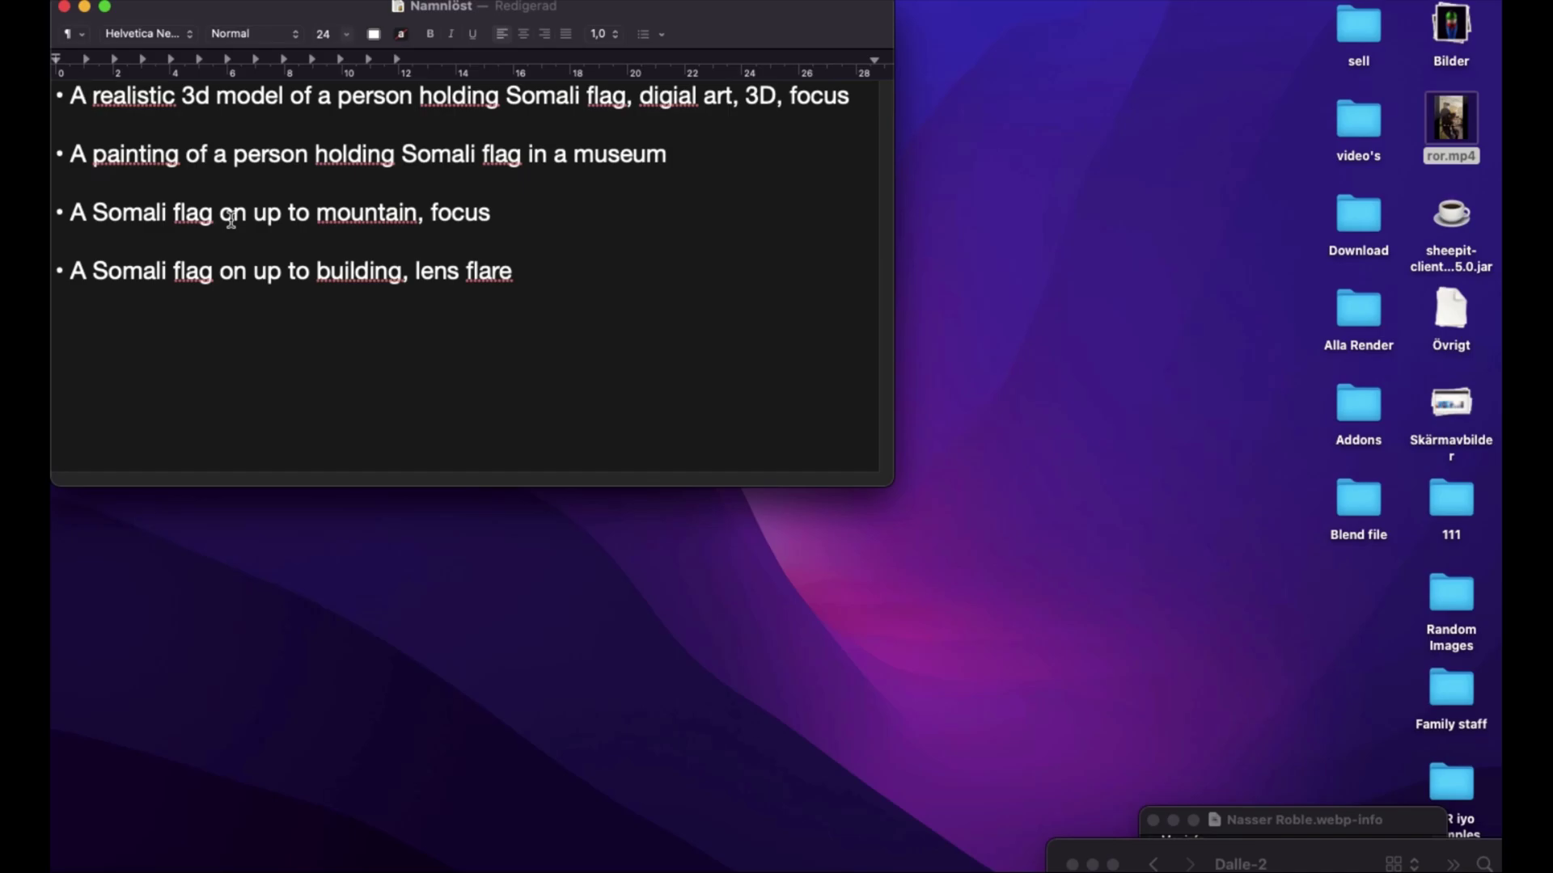
key("ctrl+Right")
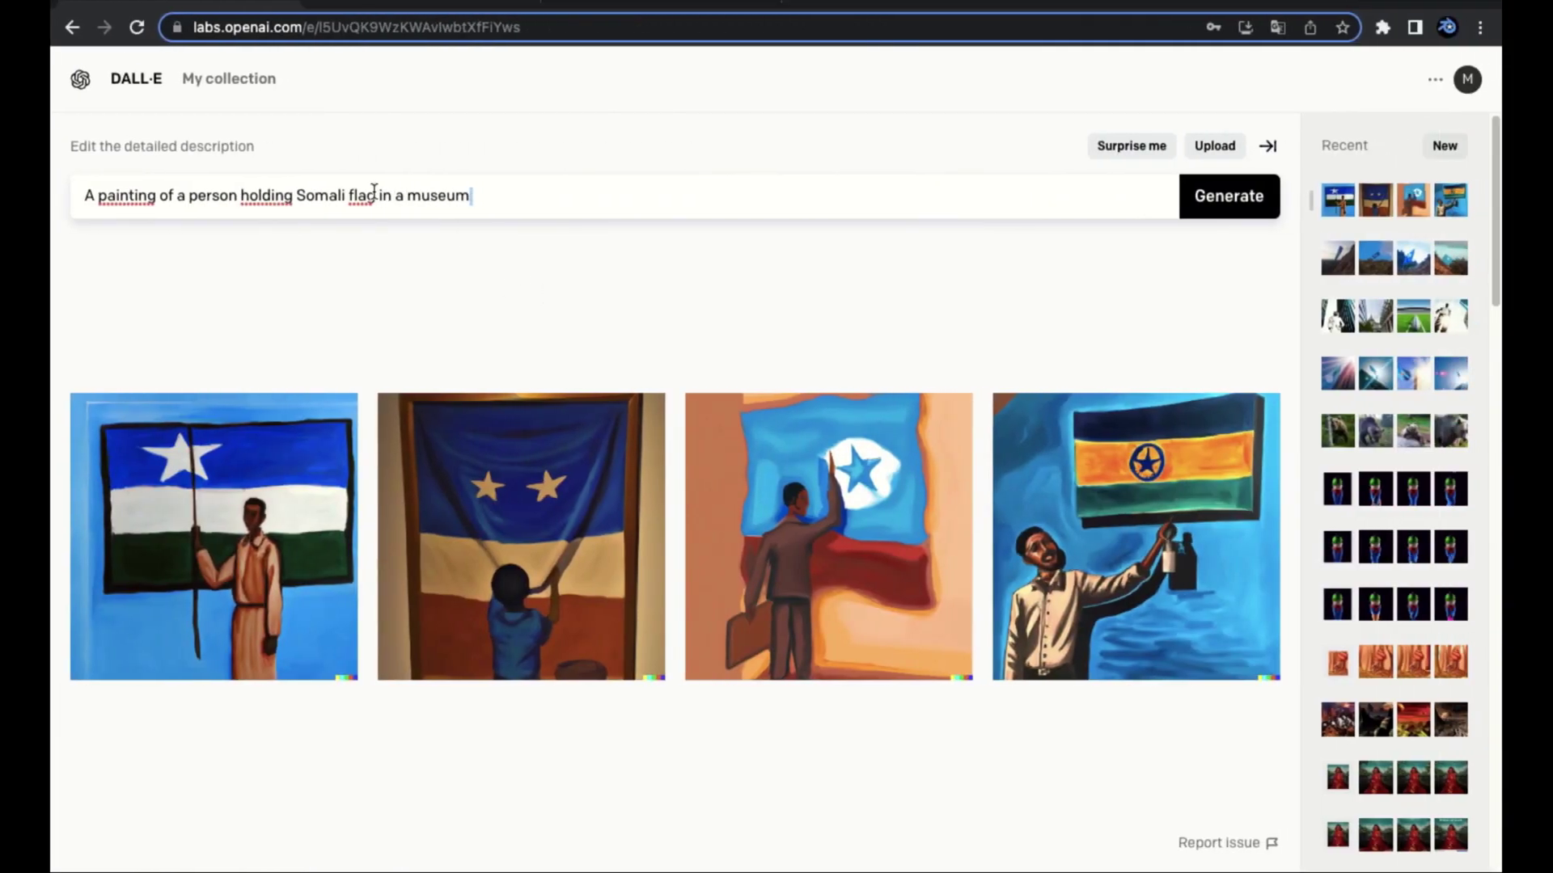
key("super+a")
key("super+v")
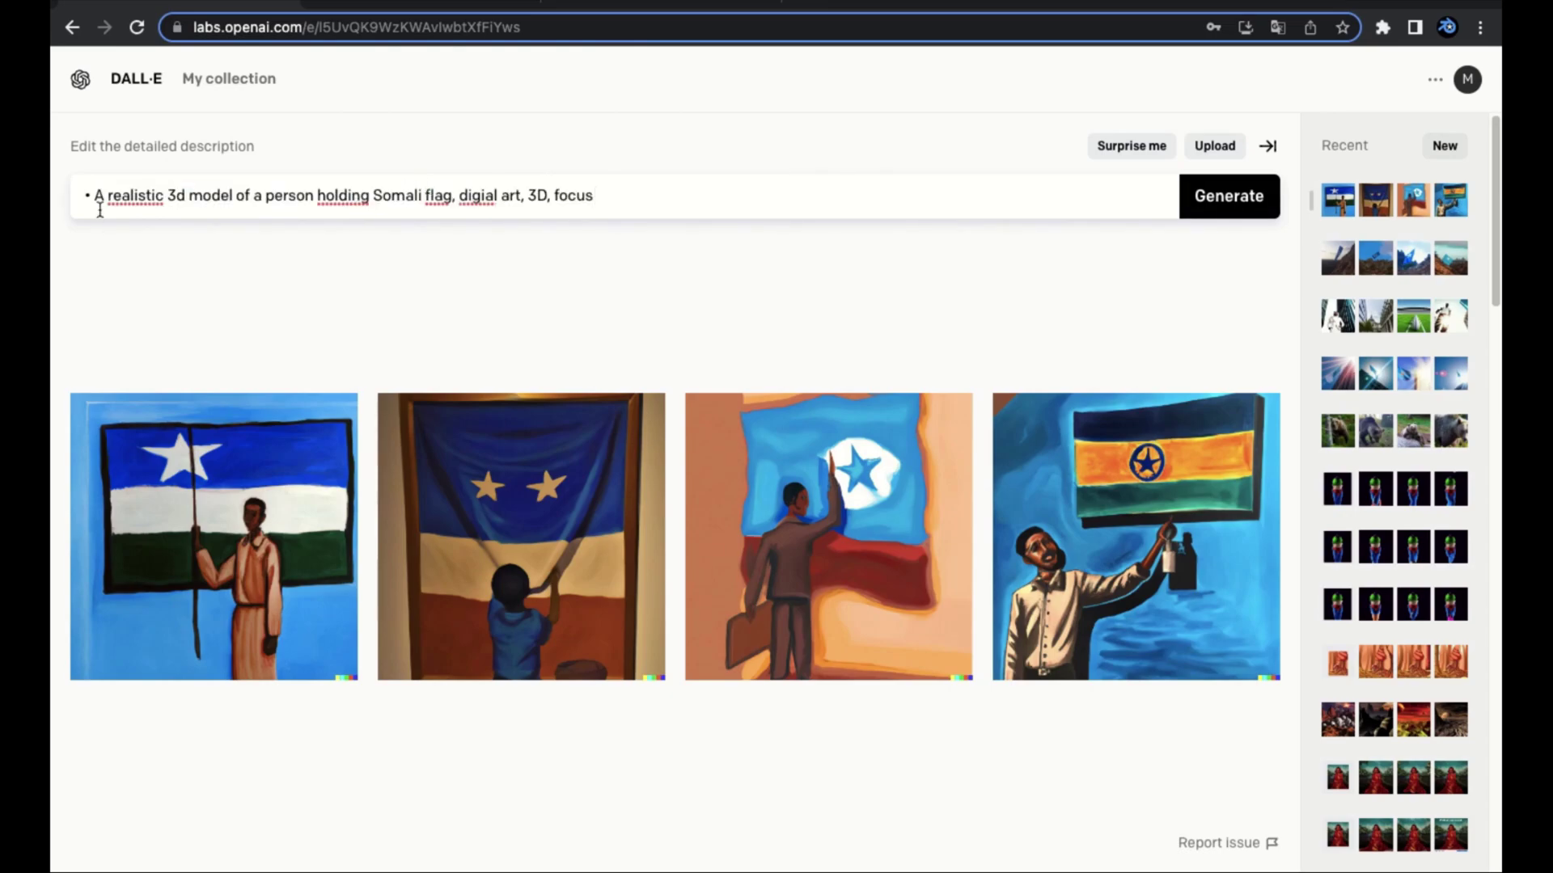
key("Return")
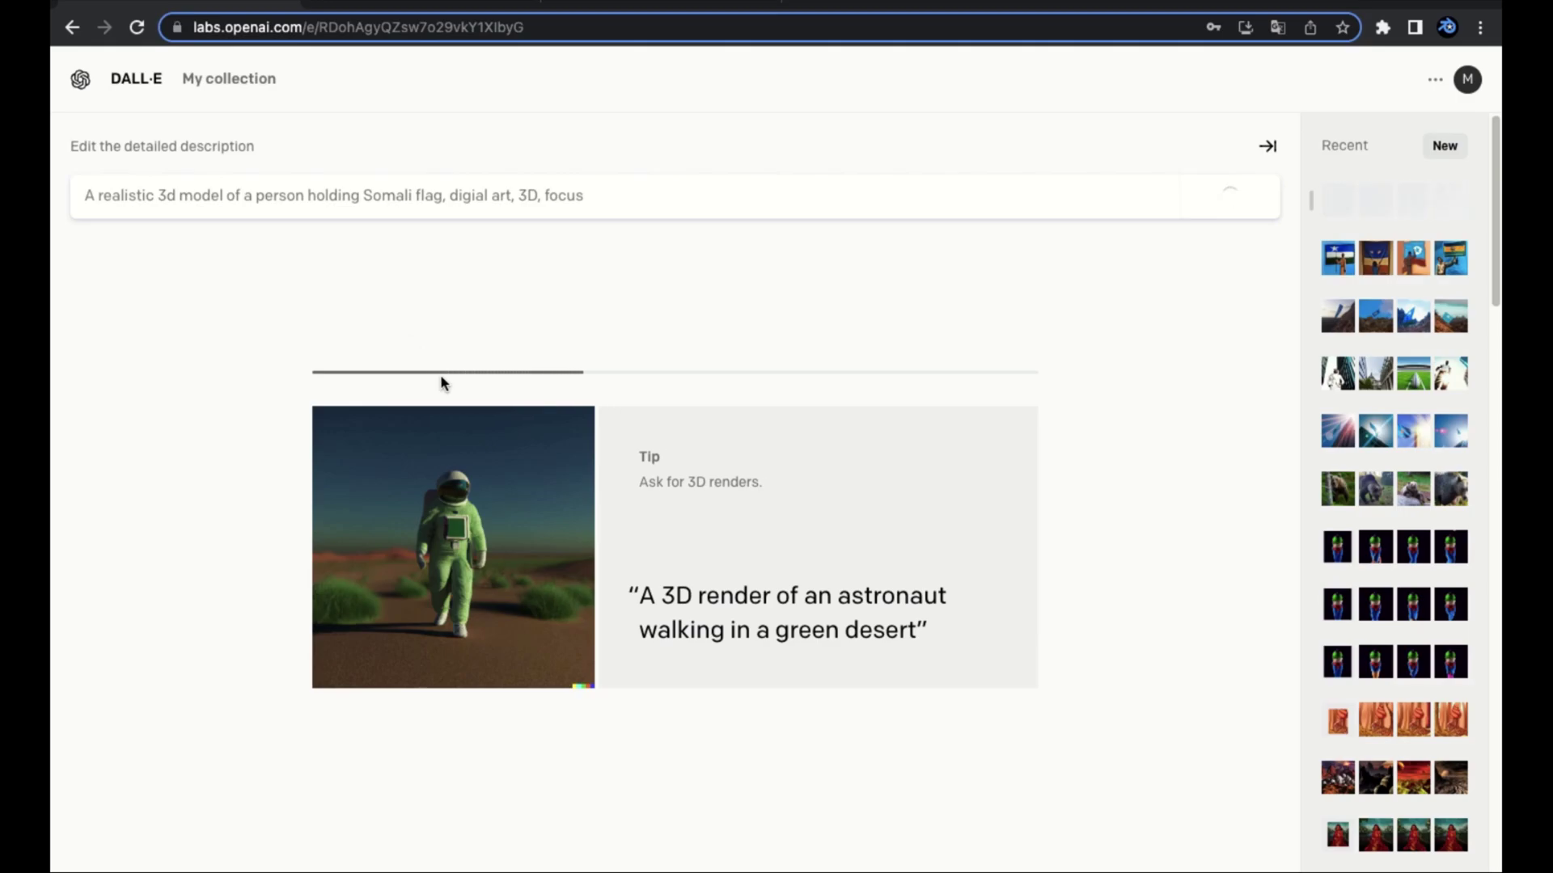
scroll(482, 514, "up", 5)
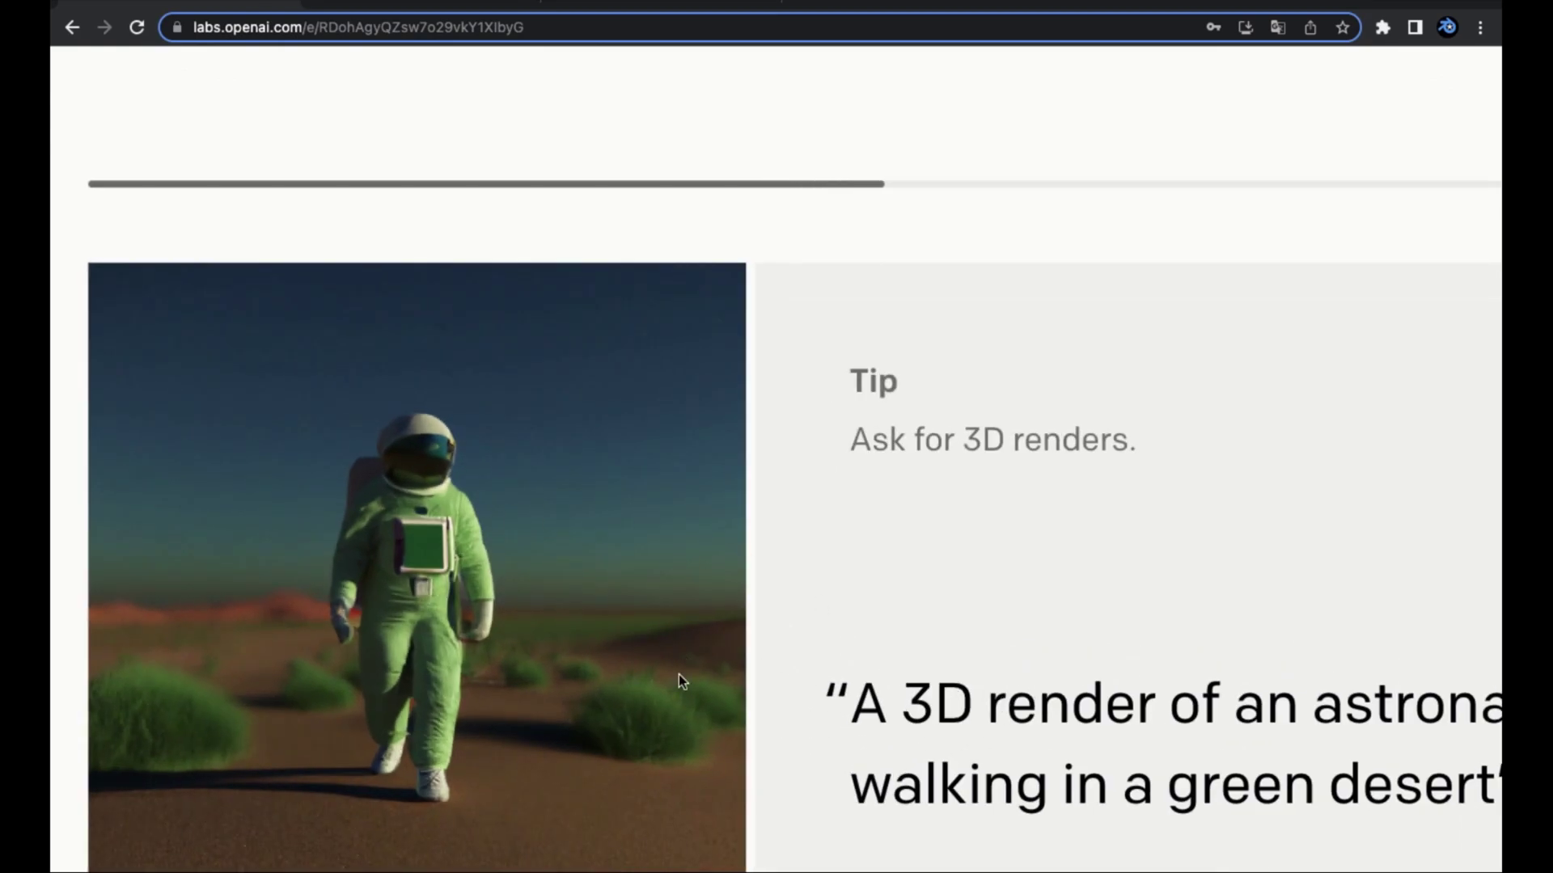
scroll(399, 686, "down", 3)
scroll(400, 686, "up", 2)
scroll(400, 686, "down", 5)
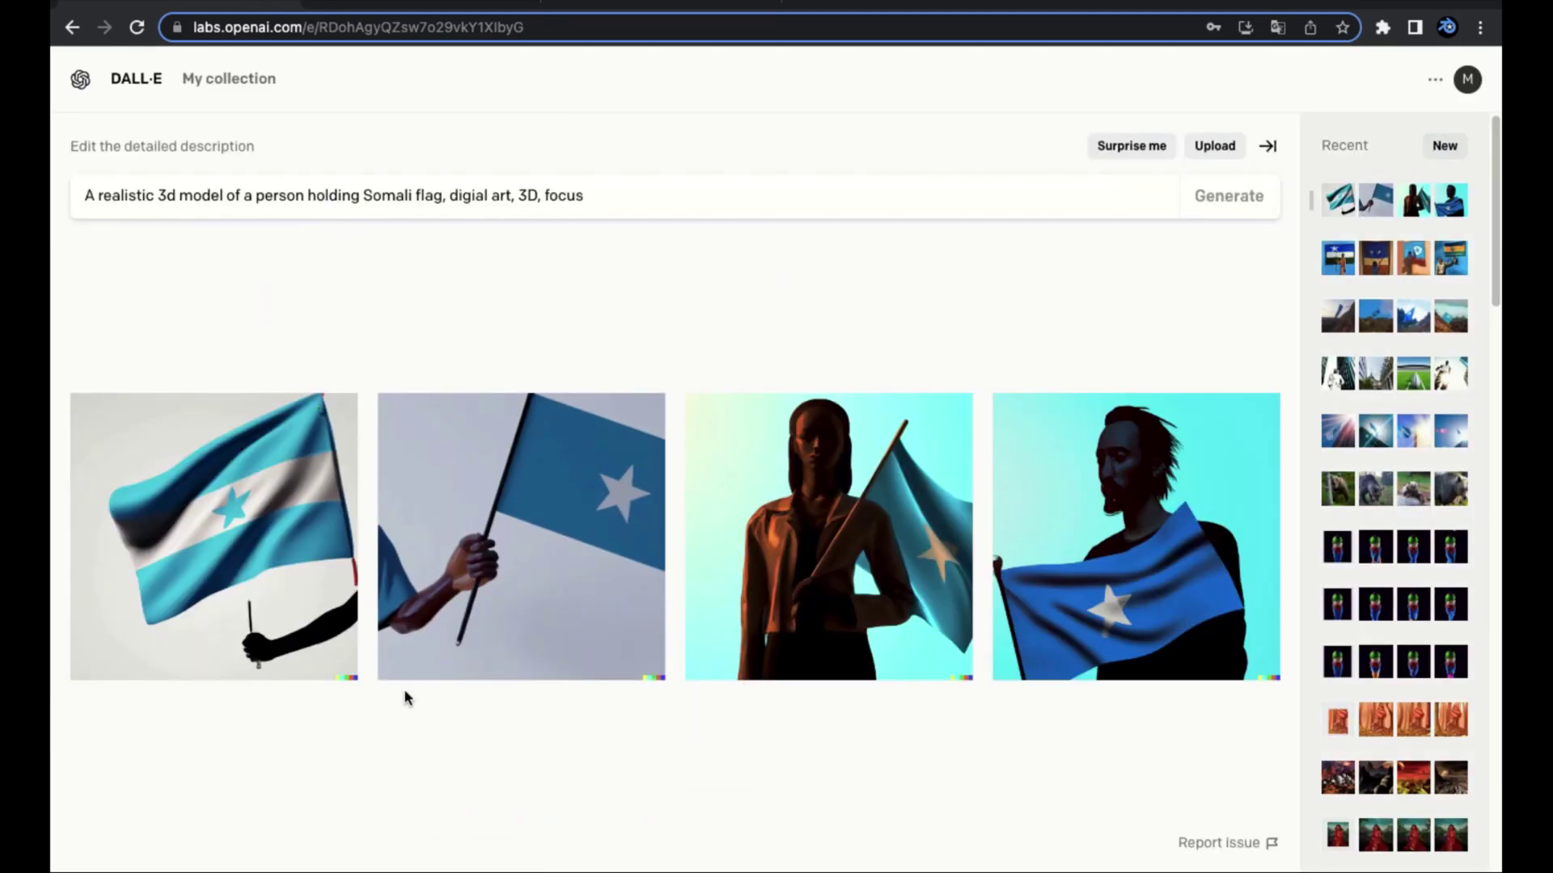
Examine the first two 3D flag images enlarged, inspecting the hand in the second one closely, and return to the results.
left_click(247, 621)
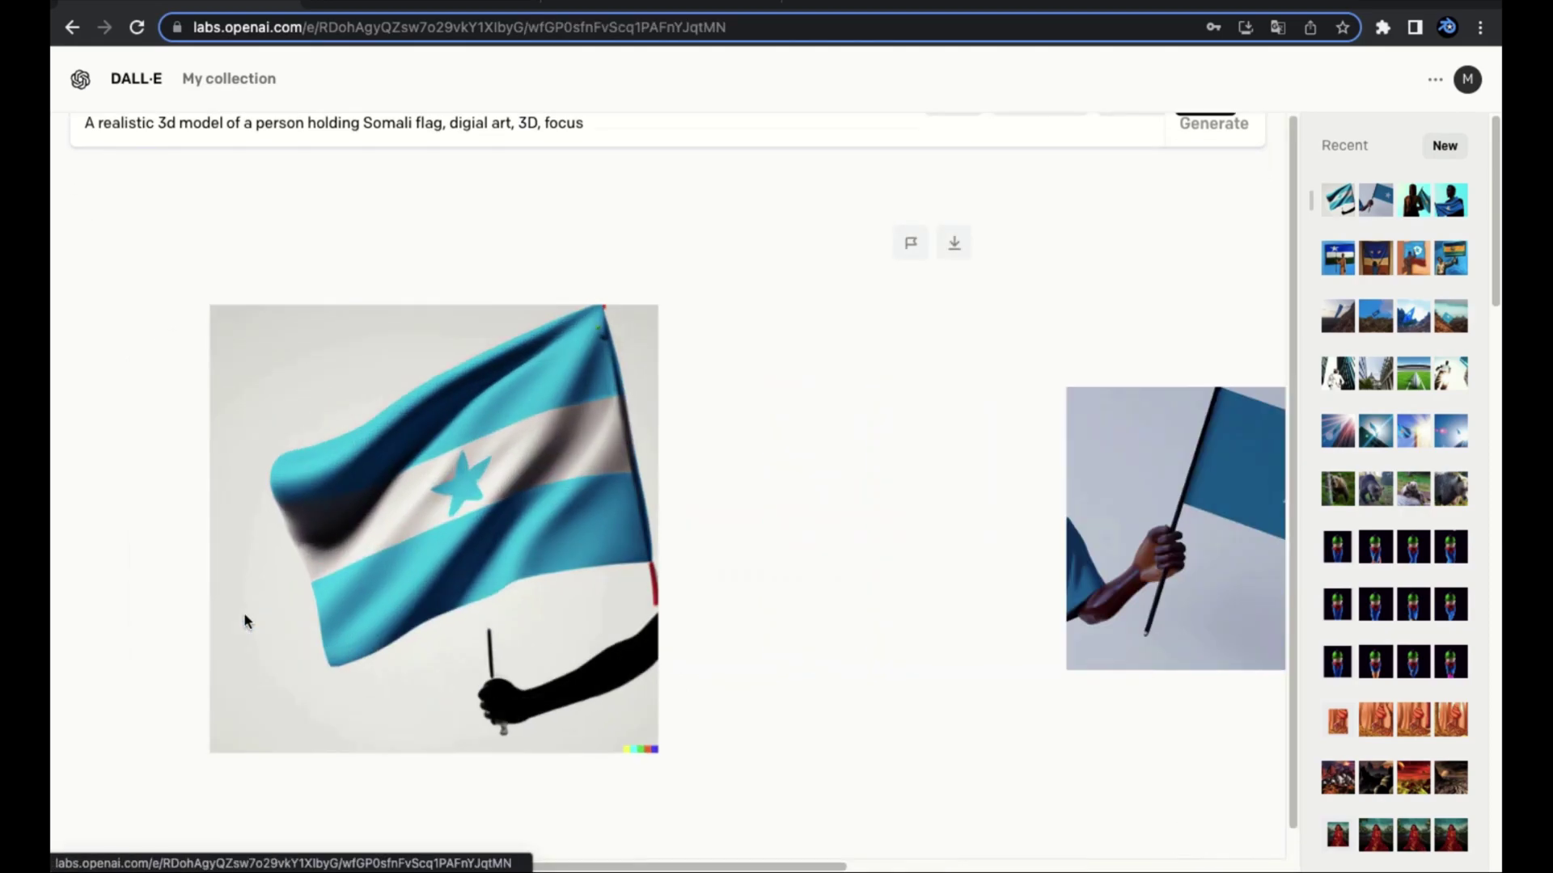
key("Right")
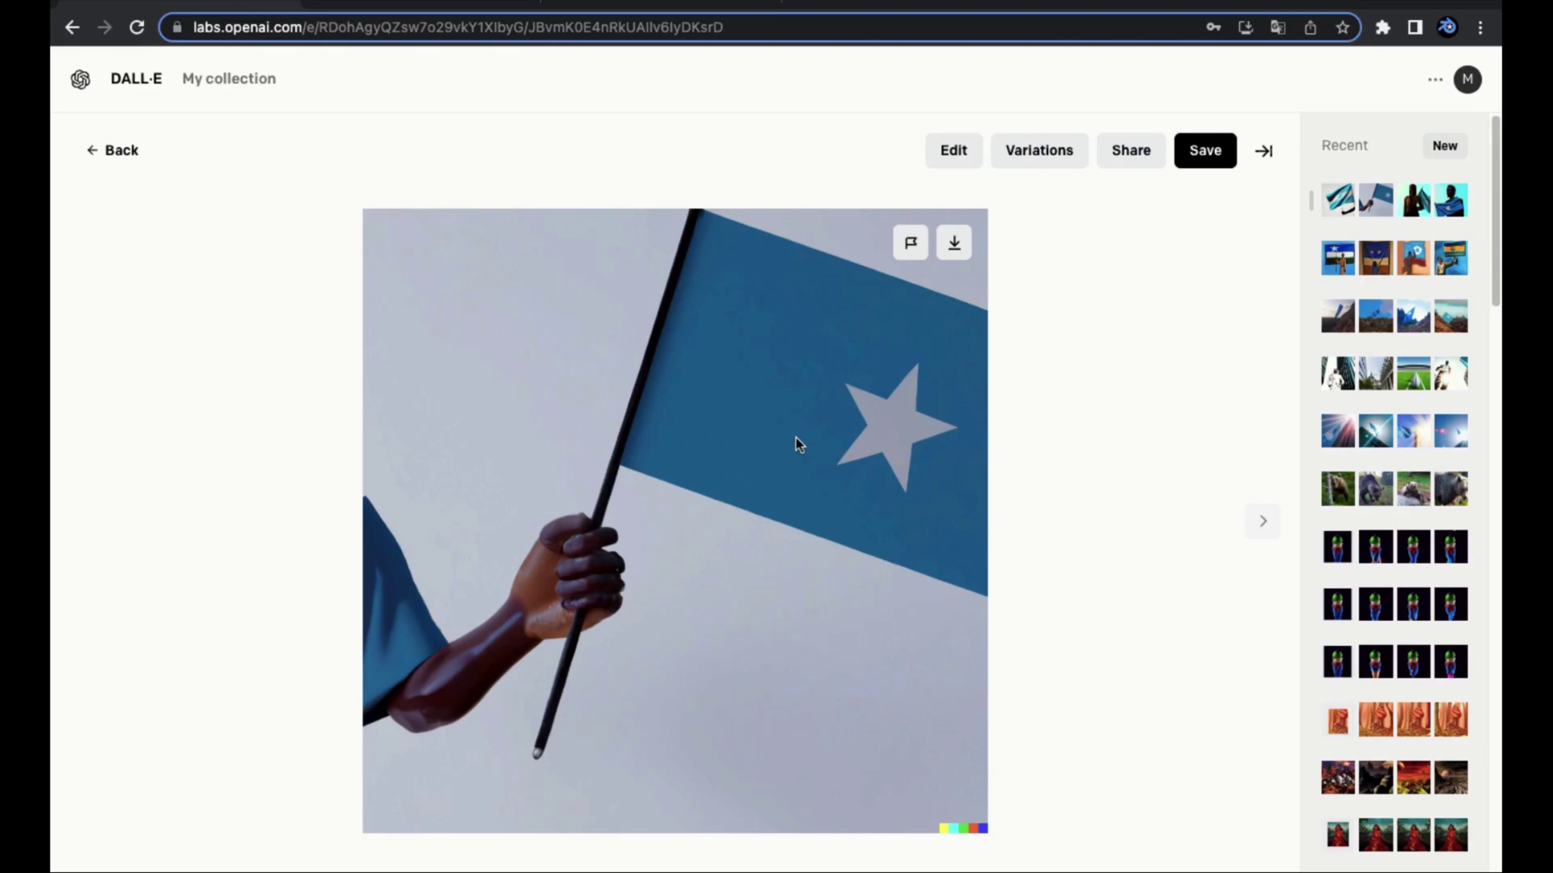
scroll(501, 608, "up", 5)
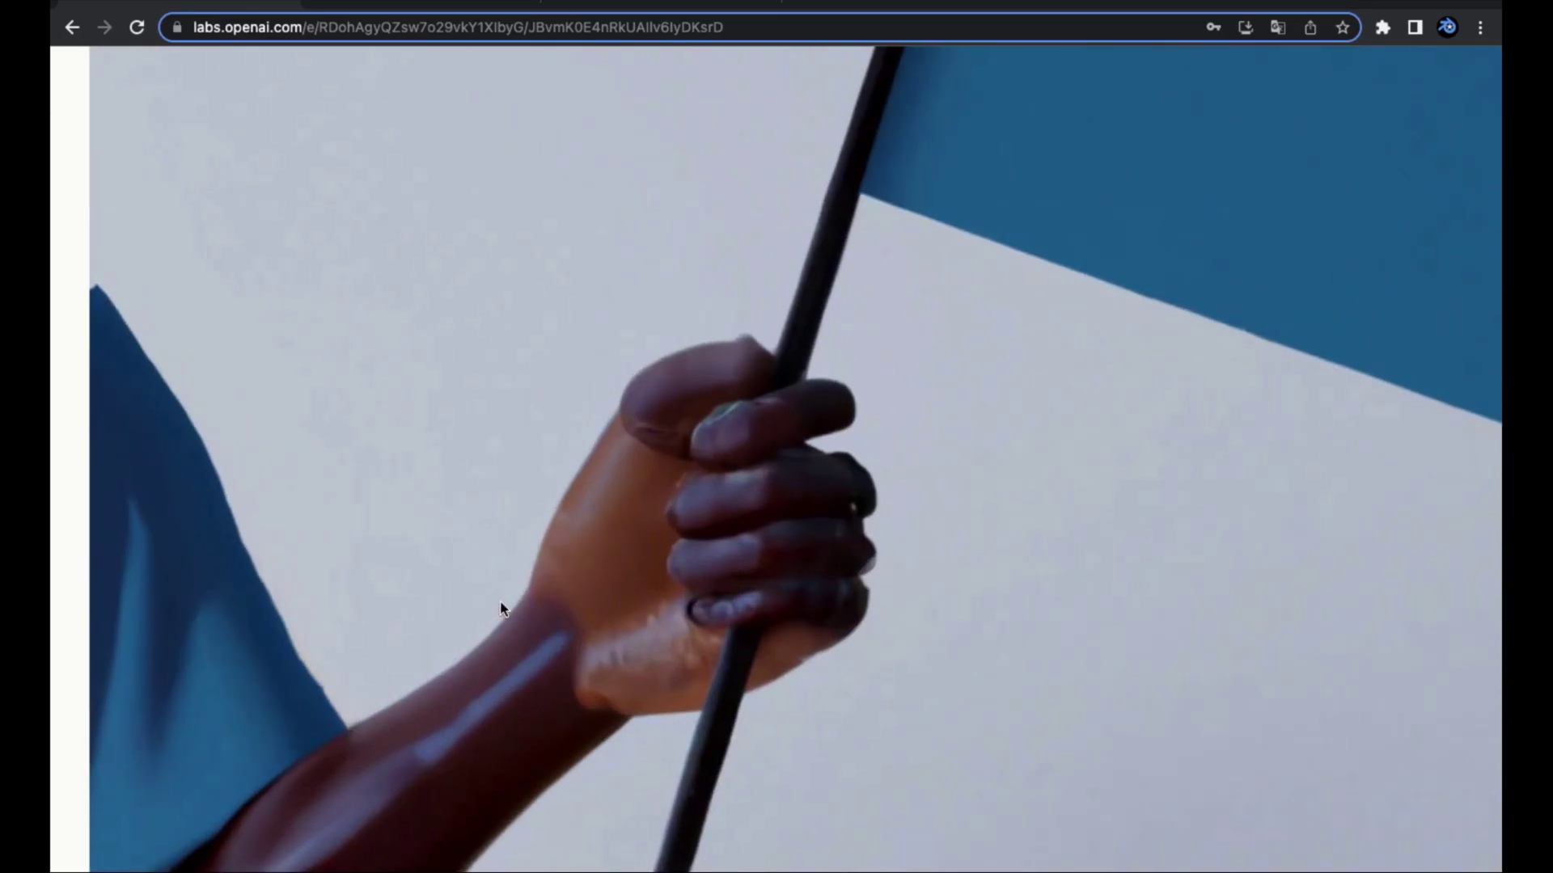
left_click(638, 676)
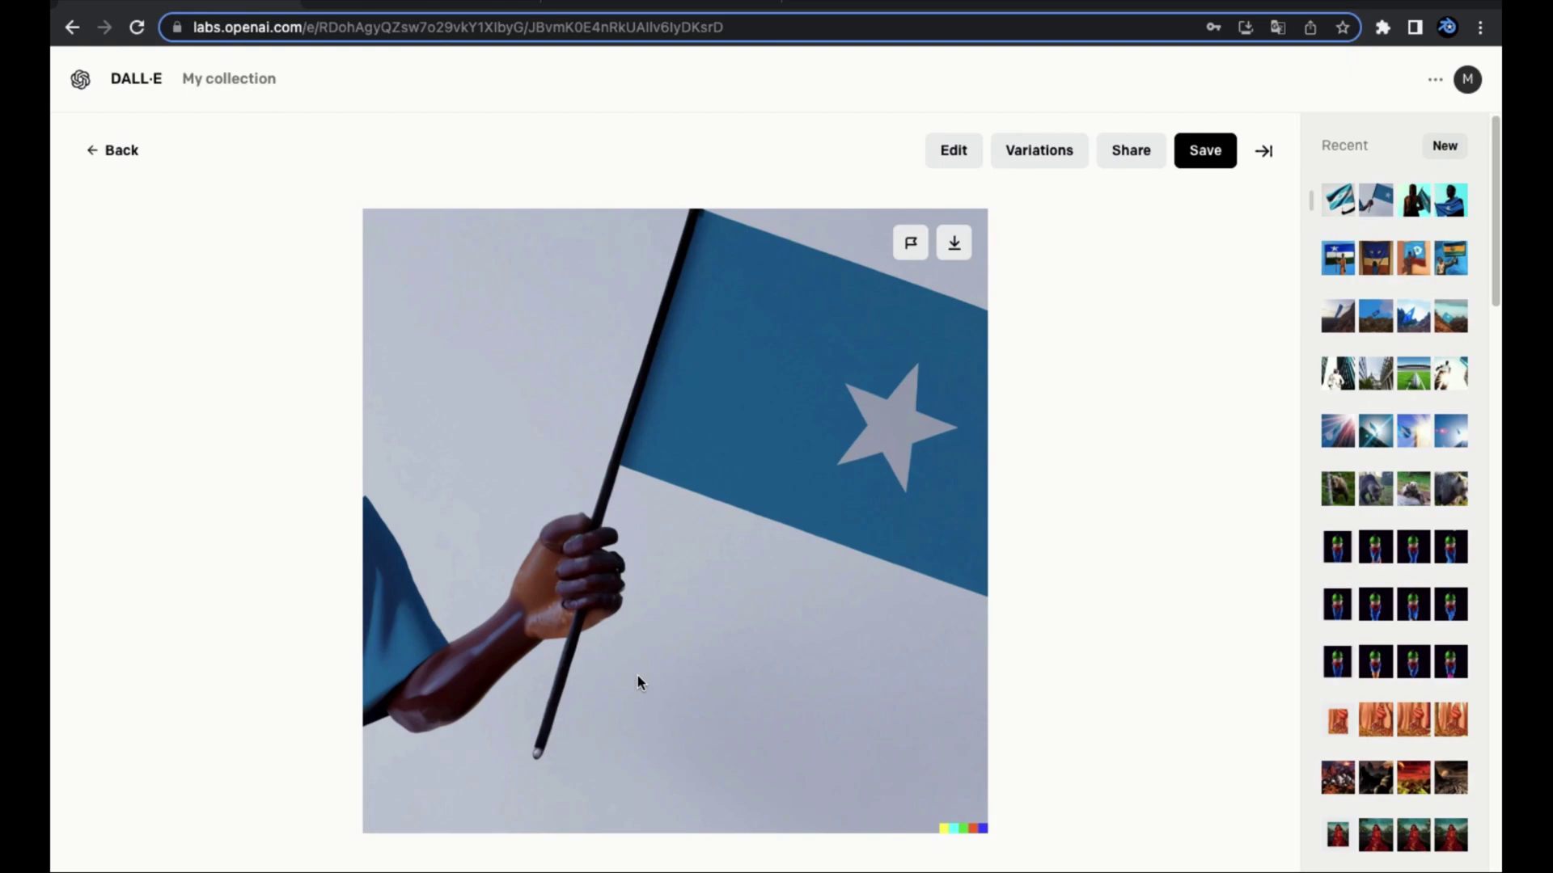
left_click(105, 153)
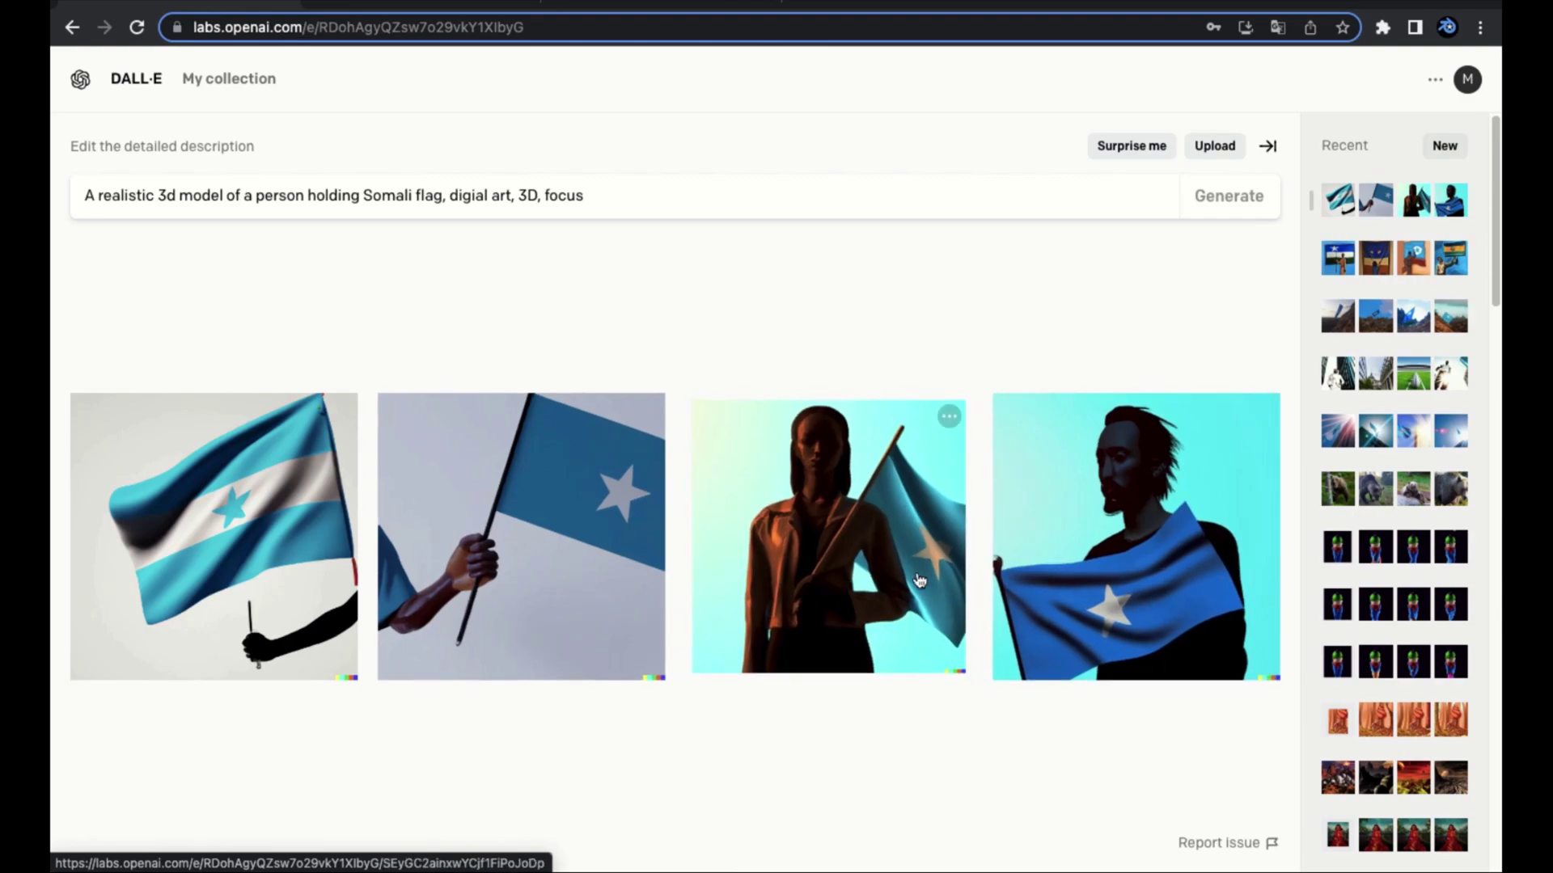
Open the oldest generation in the history, "a realistic 3d model of a person holding Somali flag, digial art, 3d, focus".
scroll(1339, 544, "down", 3)
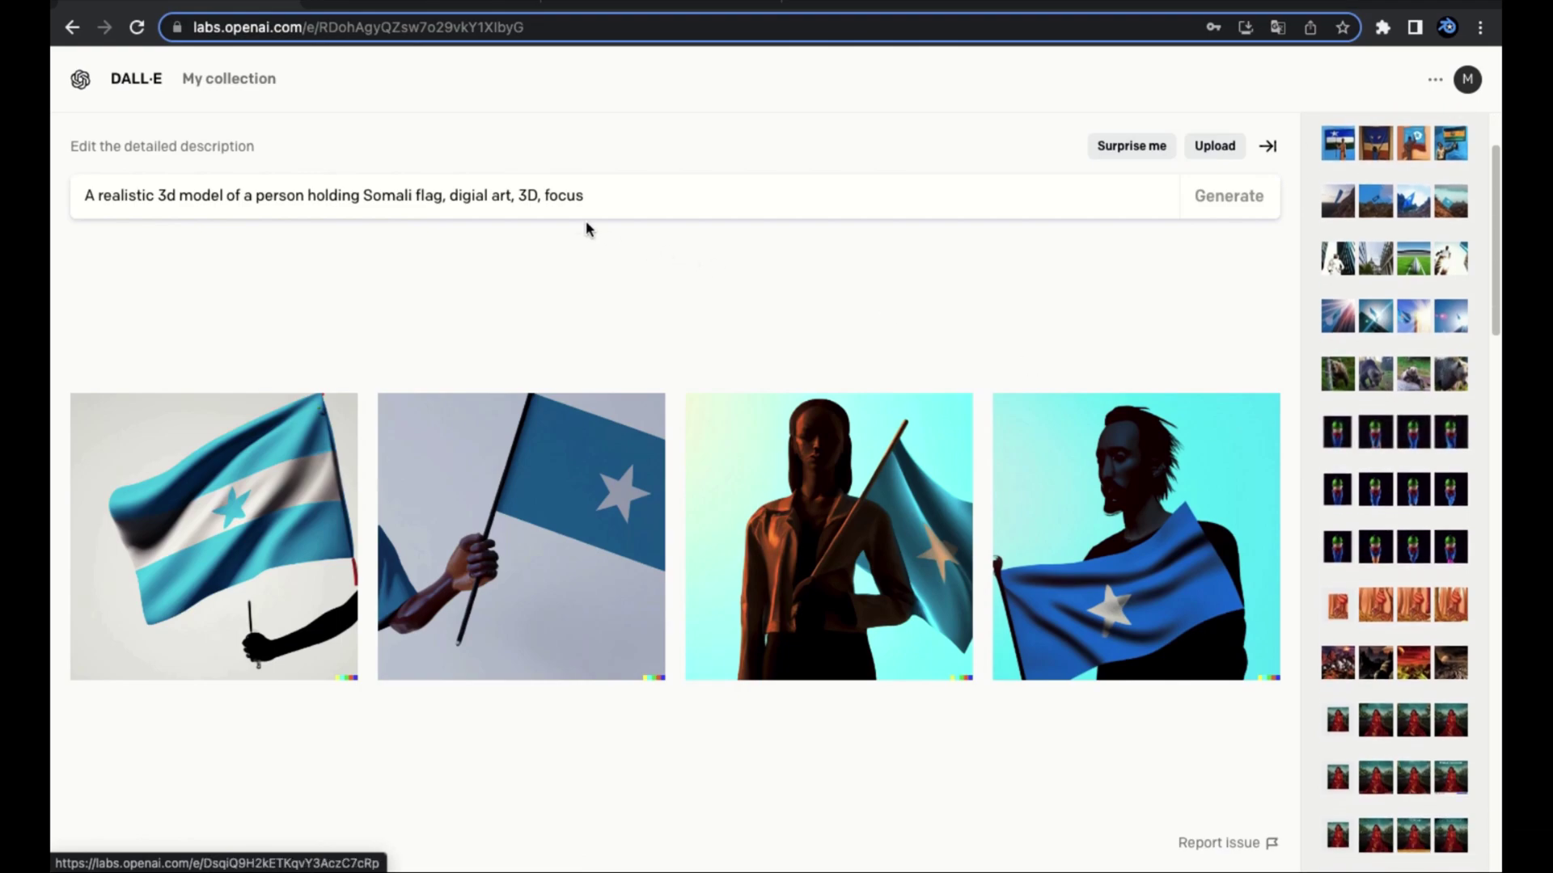
left_click(485, 194)
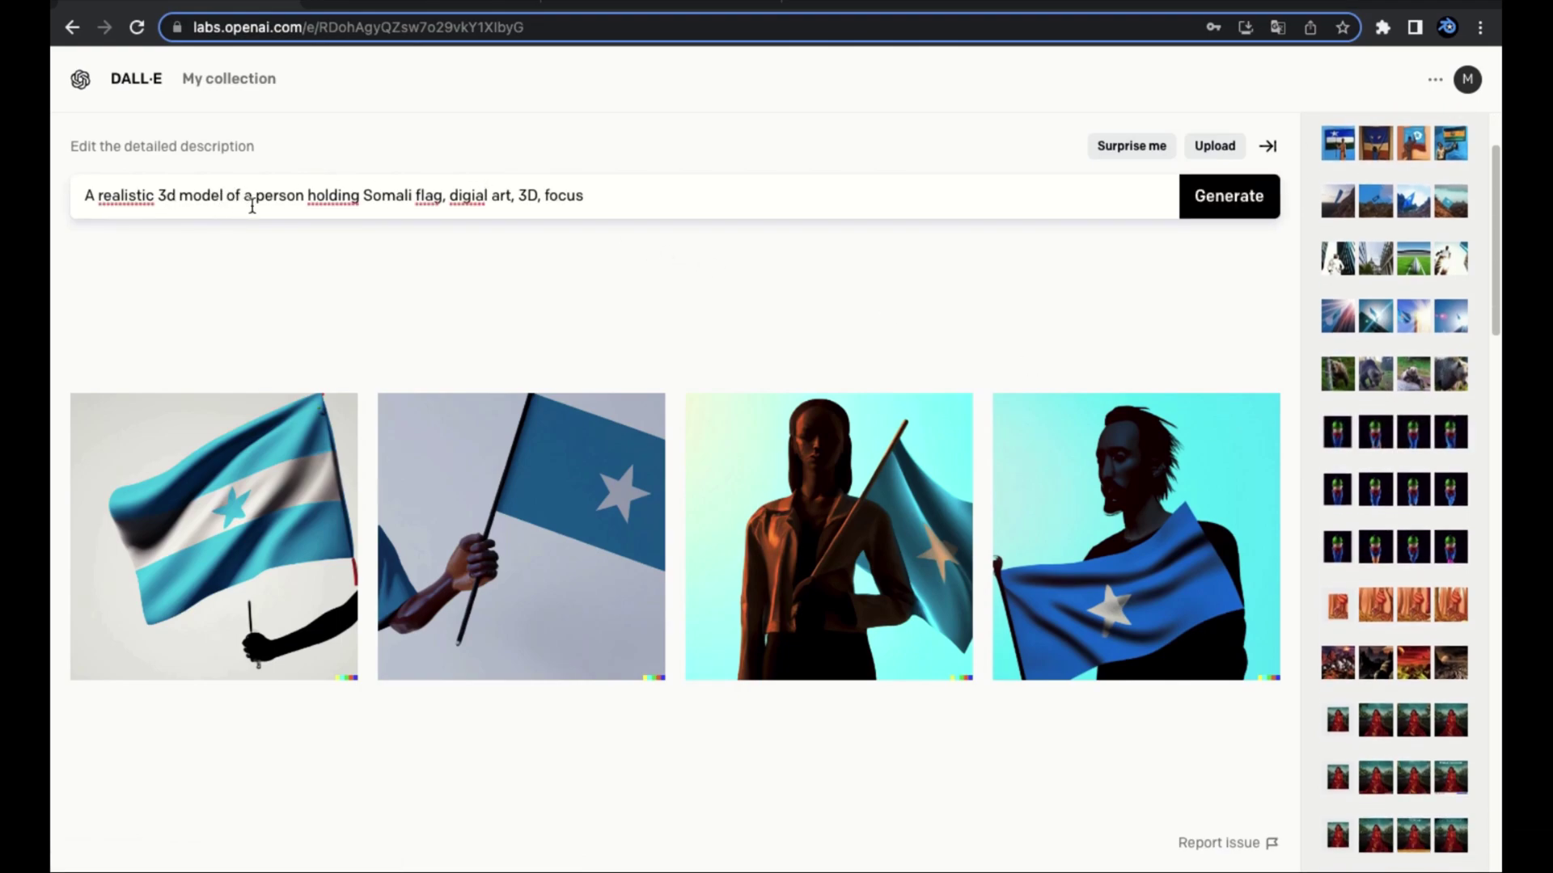
left_click(442, 197)
type(",")
scroll(1421, 631, "down", 7)
scroll(1421, 631, "down", 5)
left_click(1414, 836)
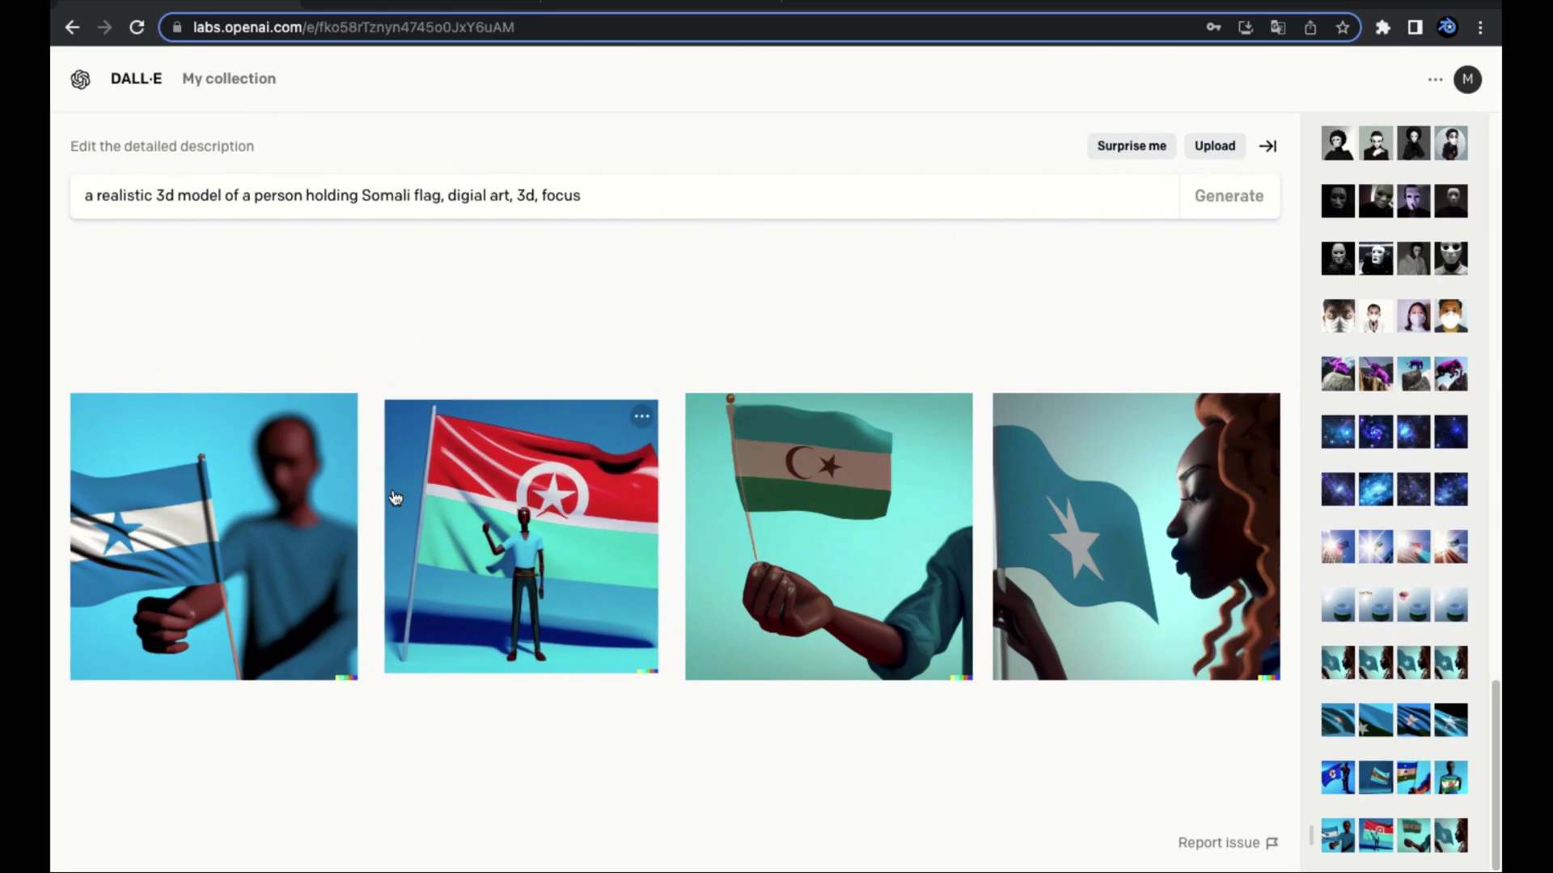
Examine the earlier generation's images enlarged, from the first through to the woman facing the flag.
left_click(250, 530)
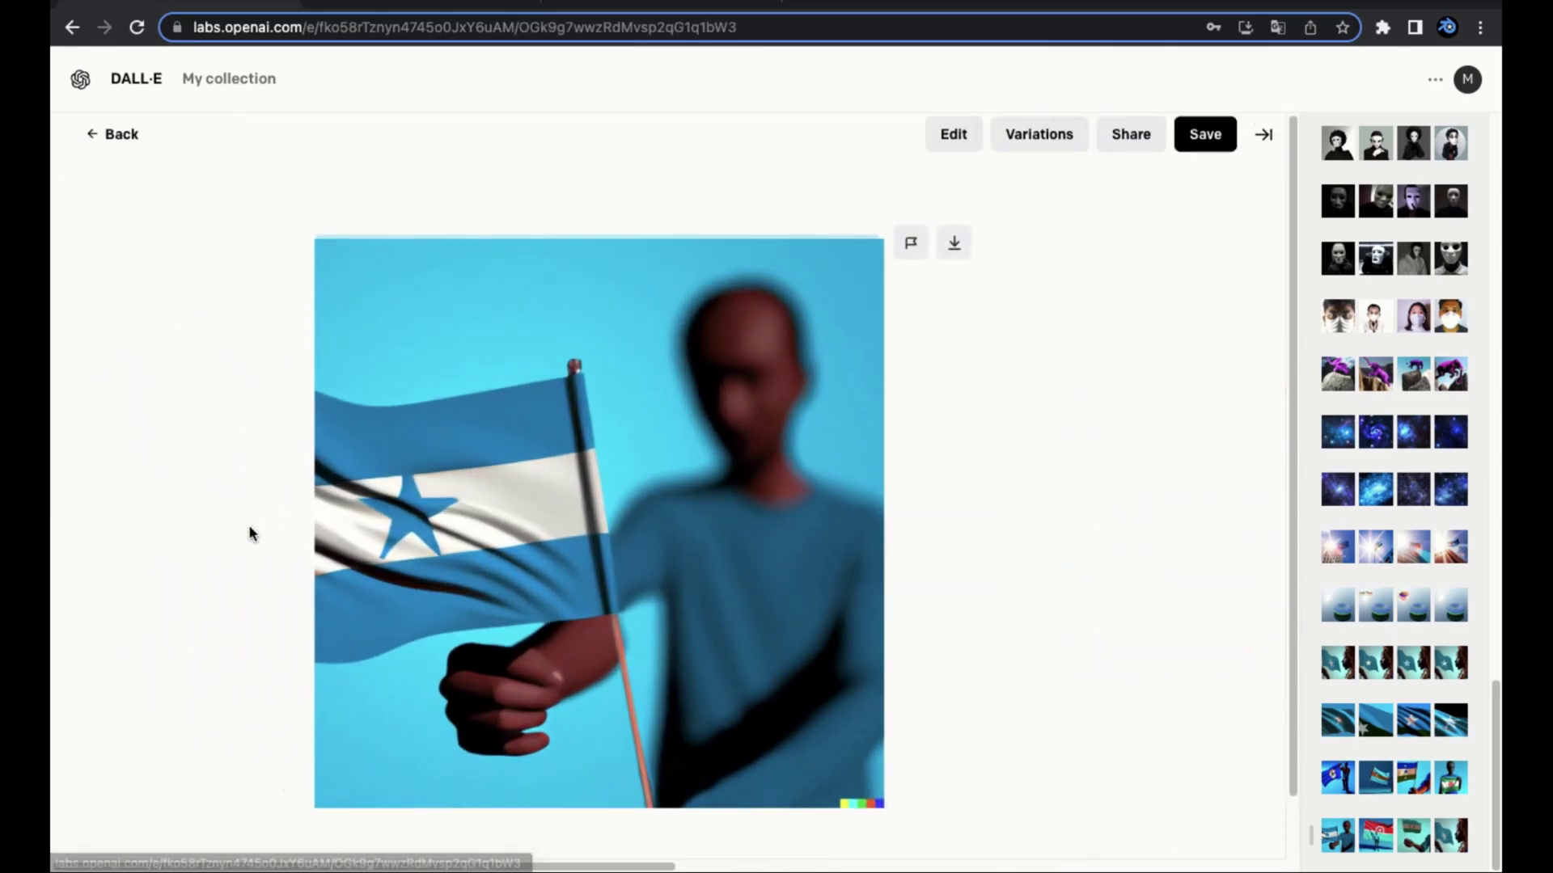
key("Right")
key("Right")
key("Right")
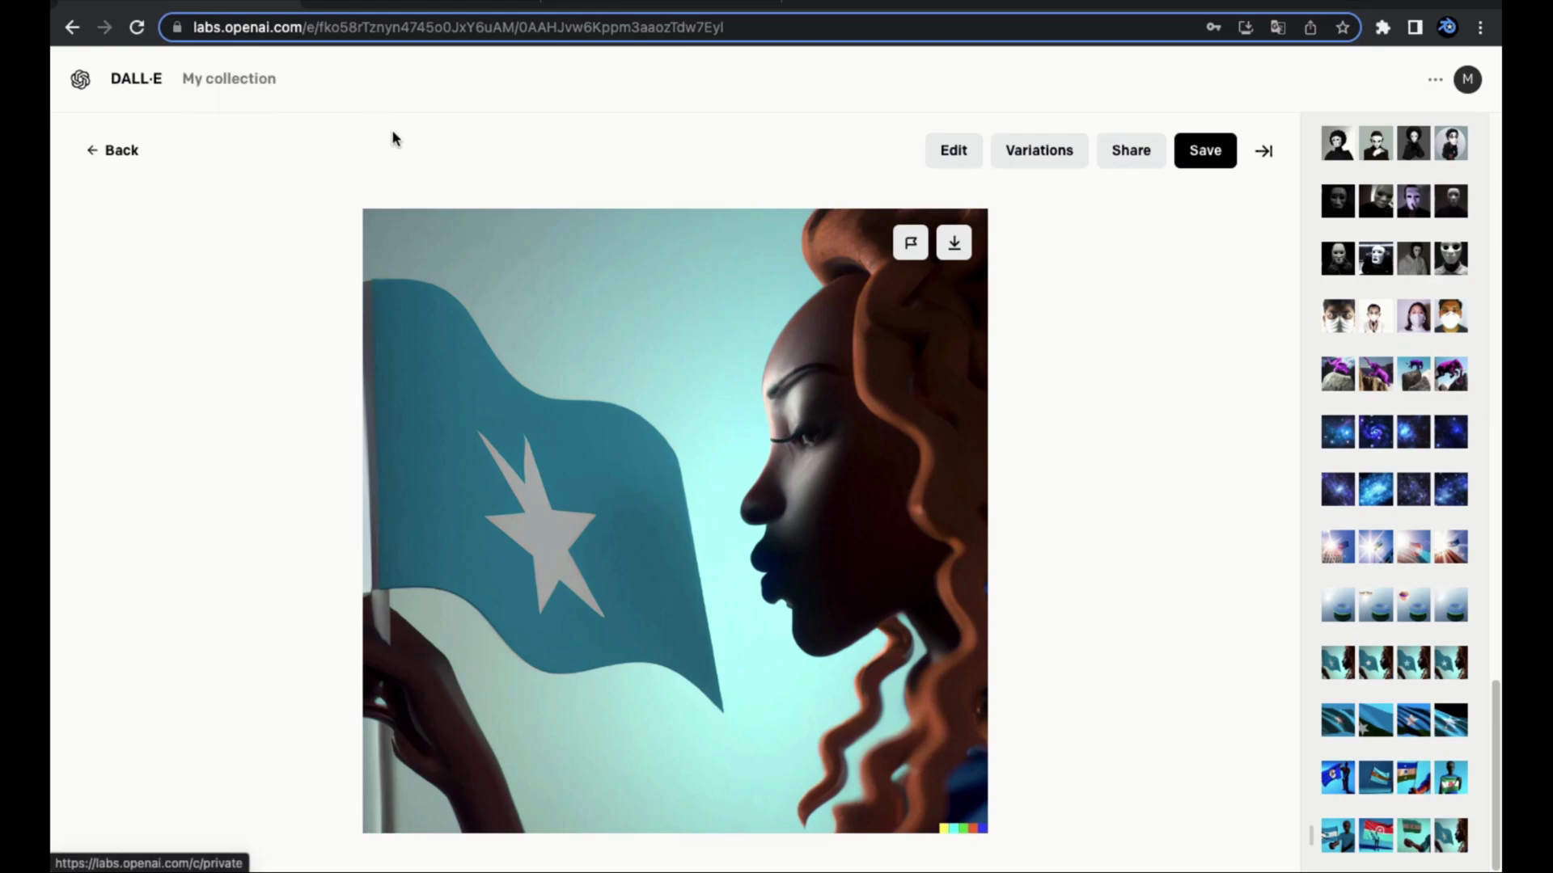
Switch to Krita and hide the selected layer with the ice cream cone image.
key("ctrl+Right")
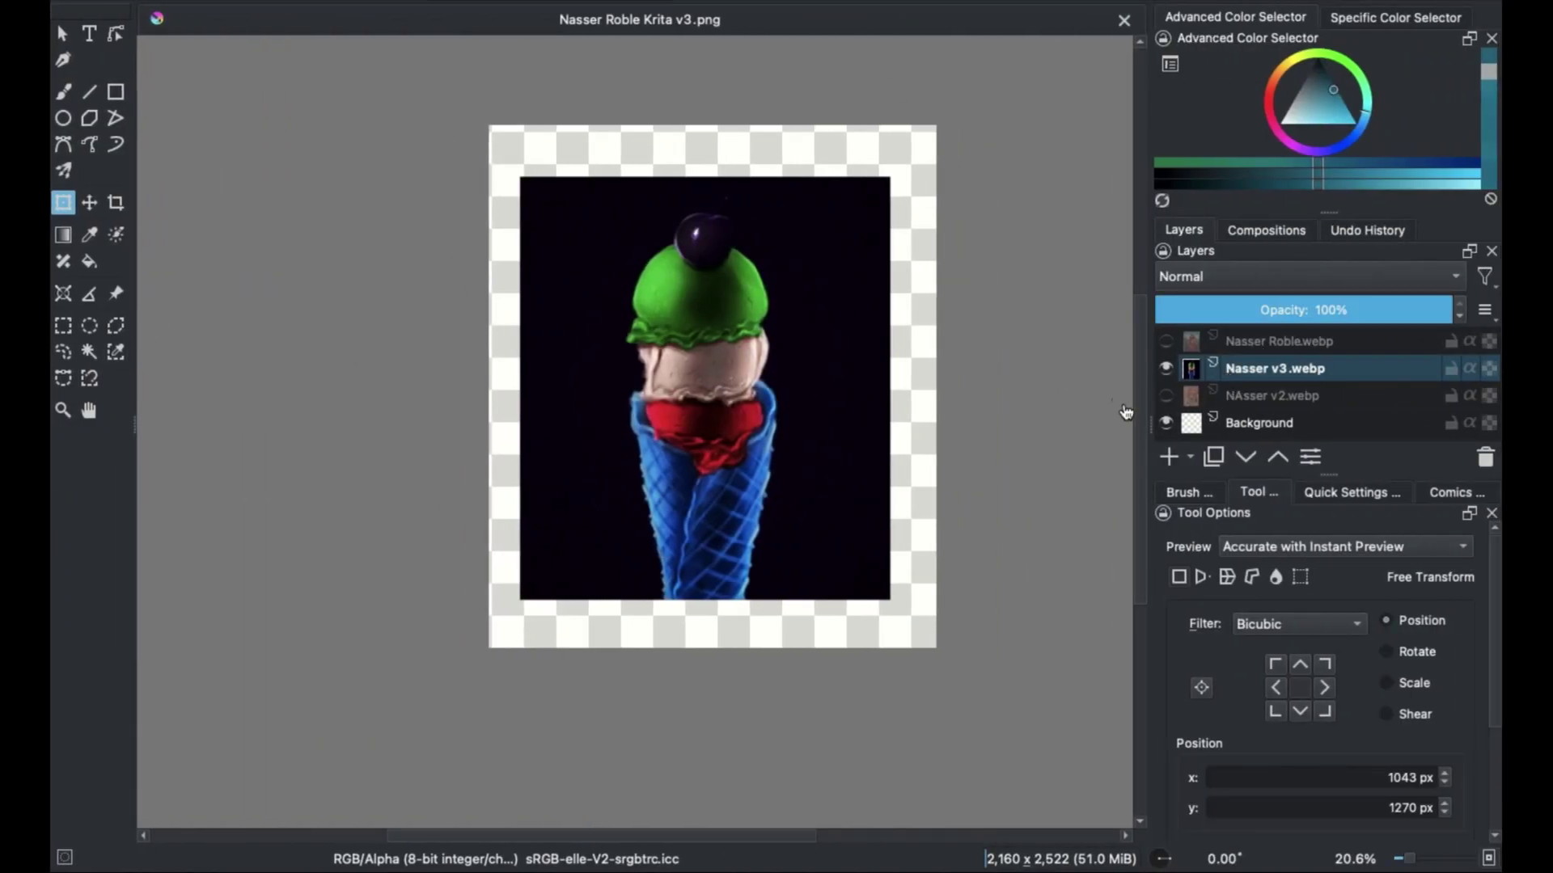
left_click(1165, 368)
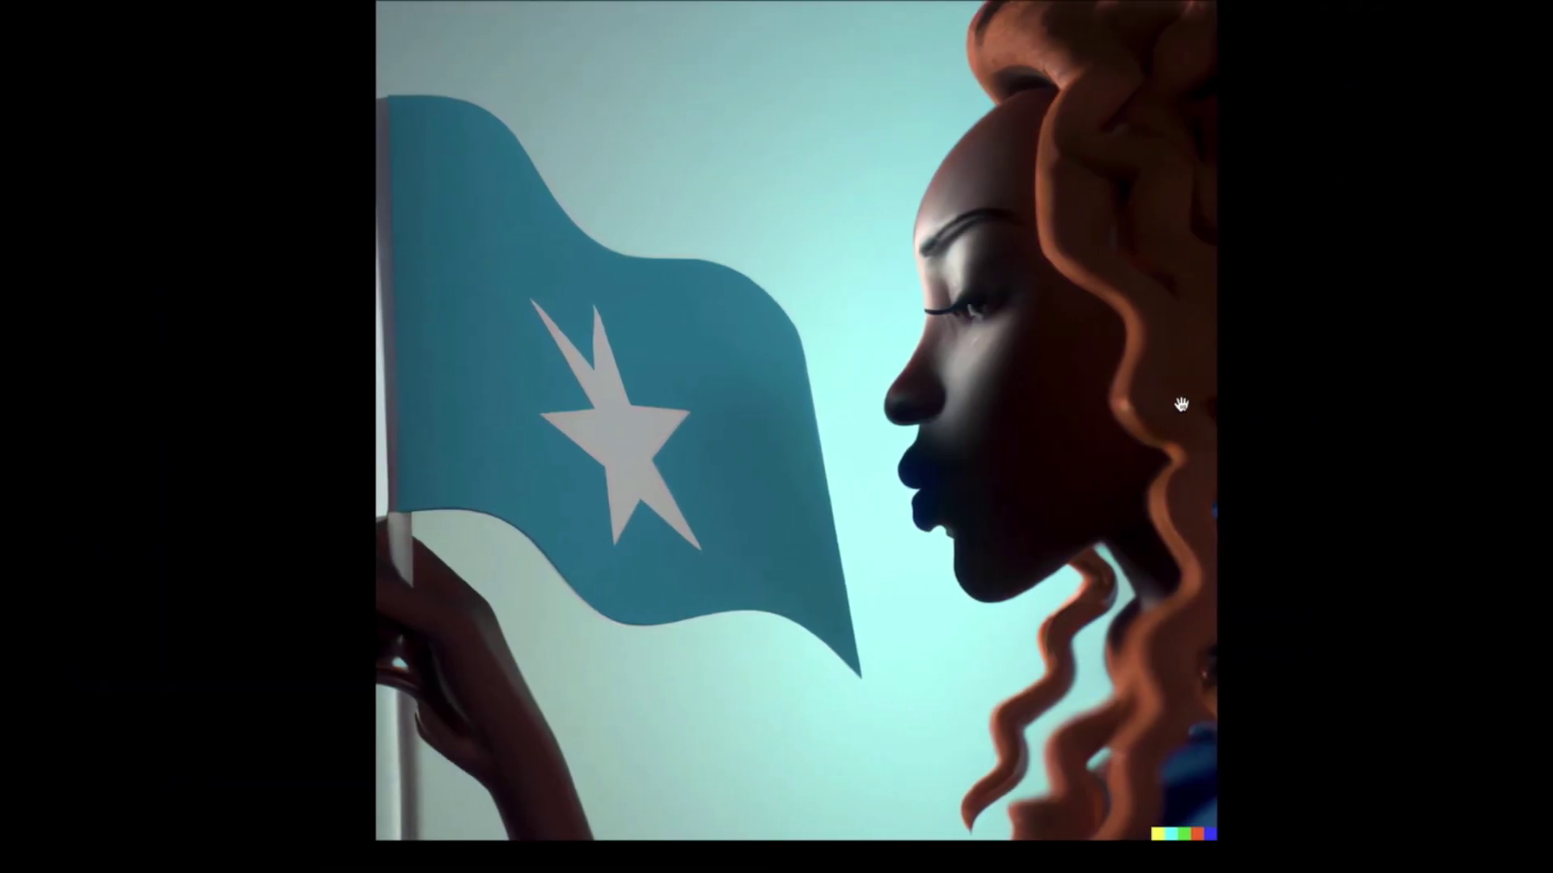
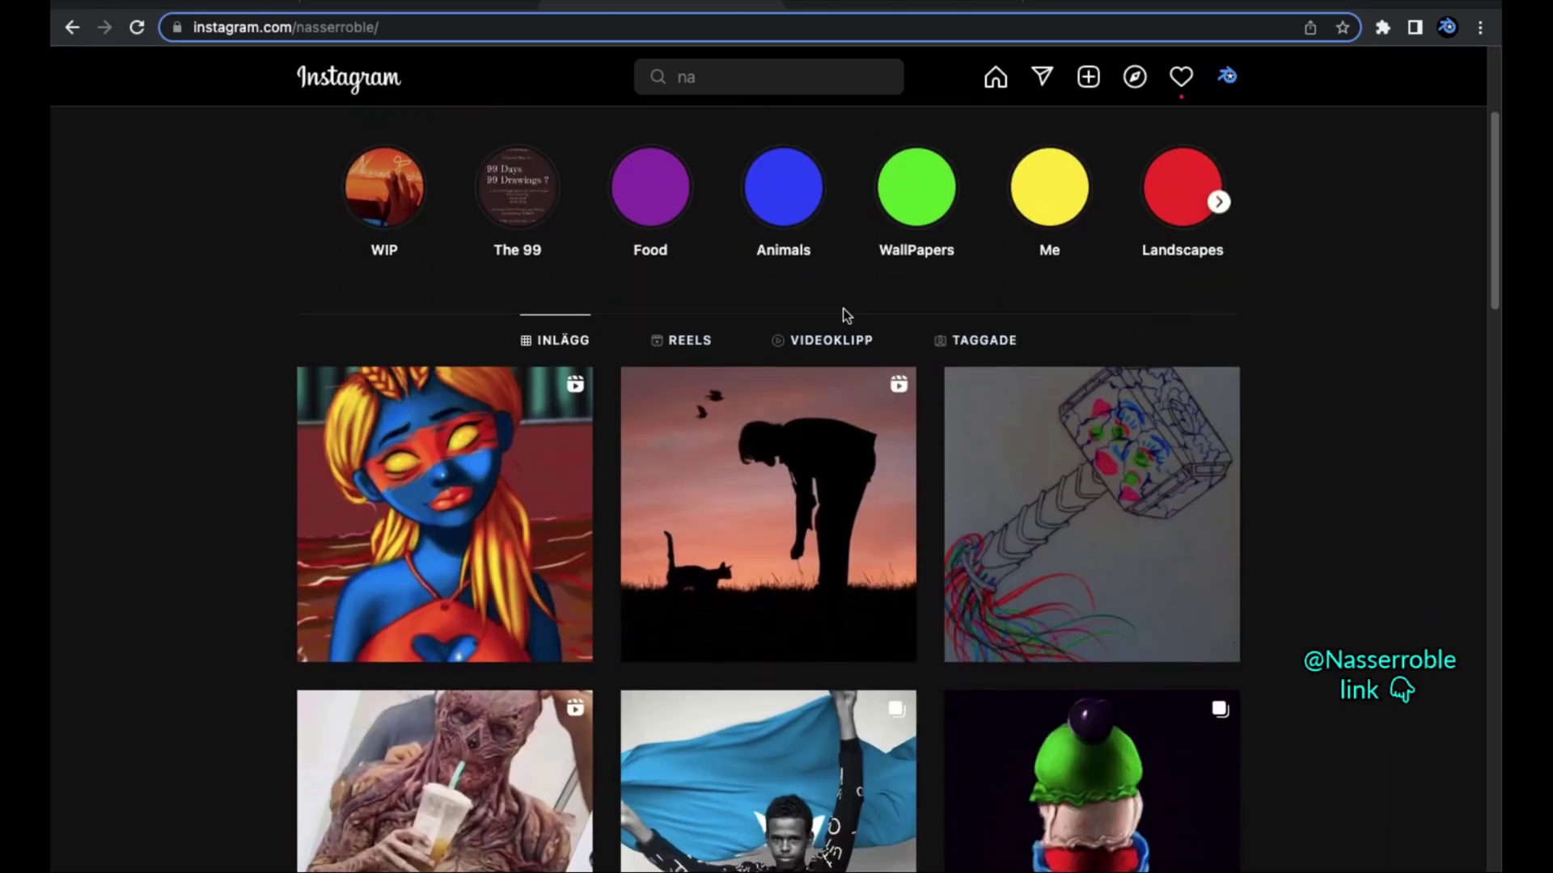
Browse the artist's artwork on Instagram and open the post with the red mushroom house and swirled tree.
scroll(845, 316, "down", 7)
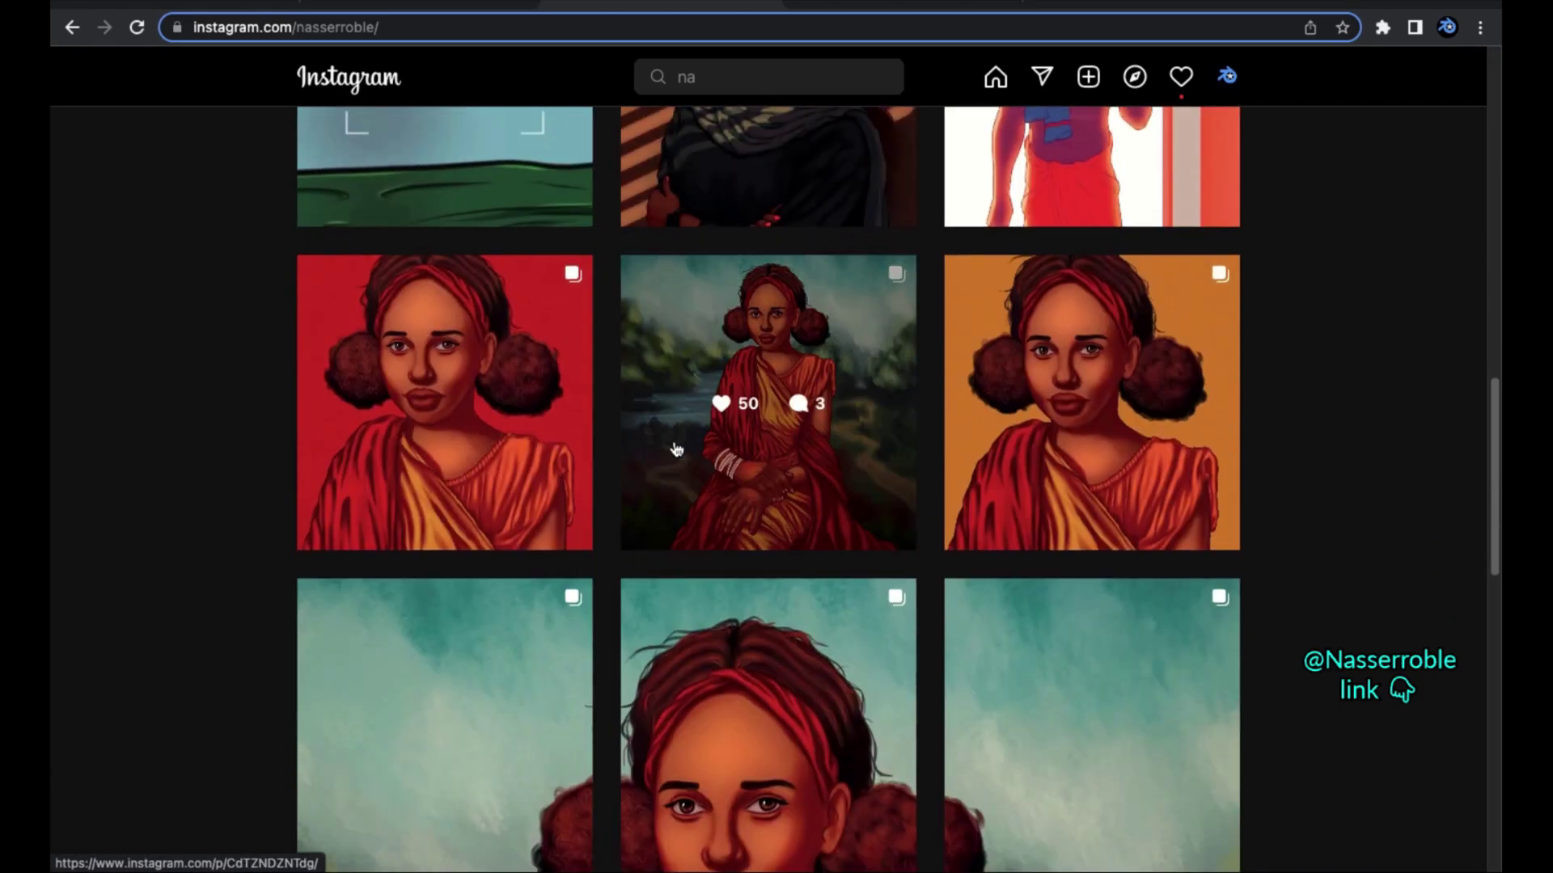
scroll(676, 449, "down", 2)
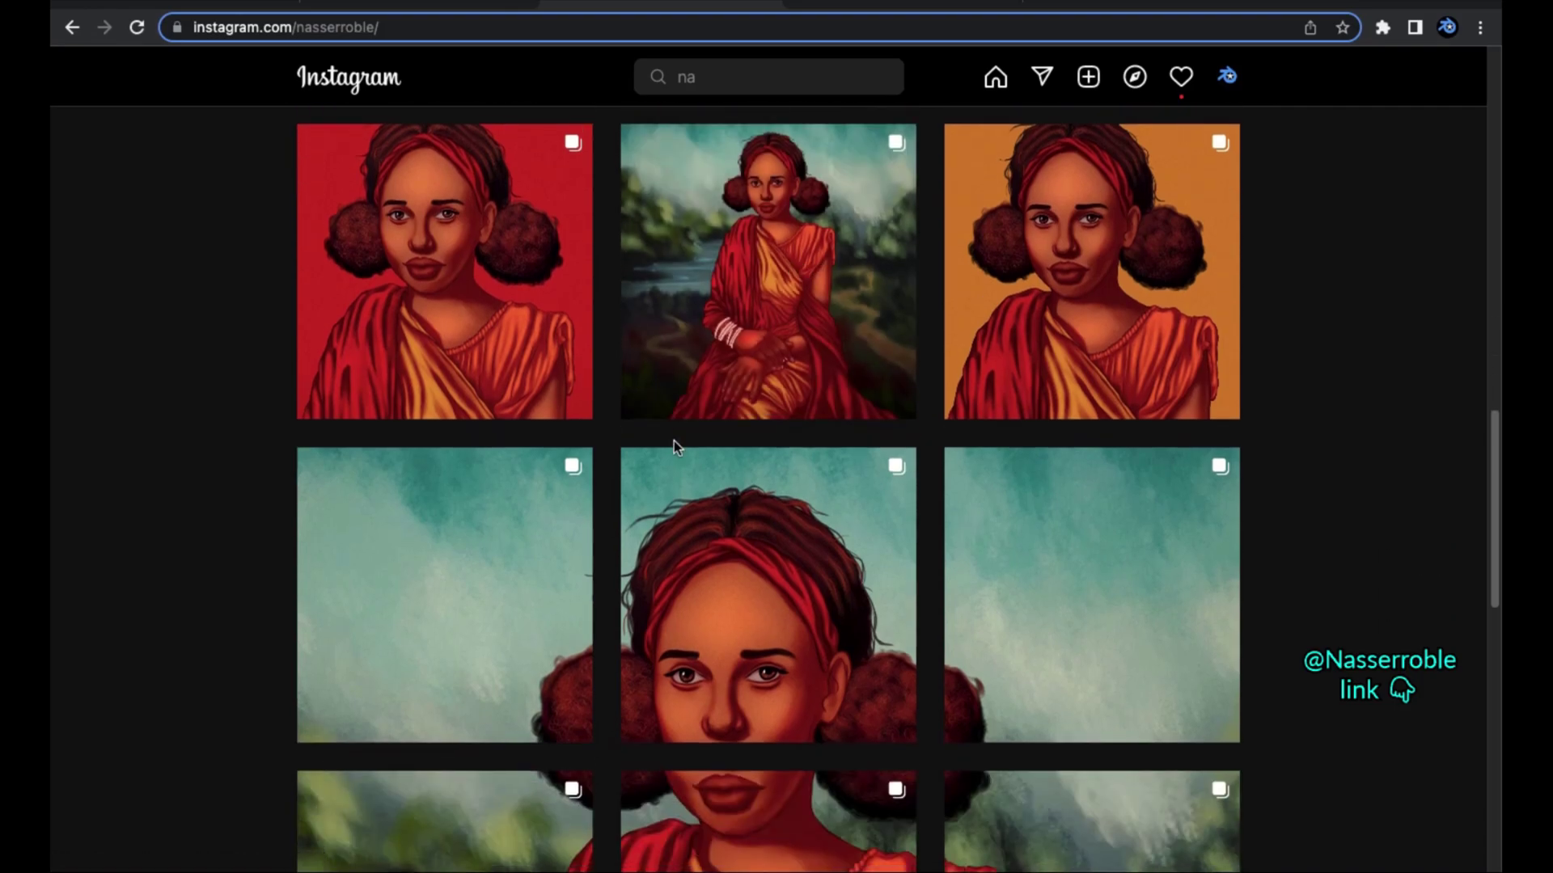
scroll(674, 436, "down", 10)
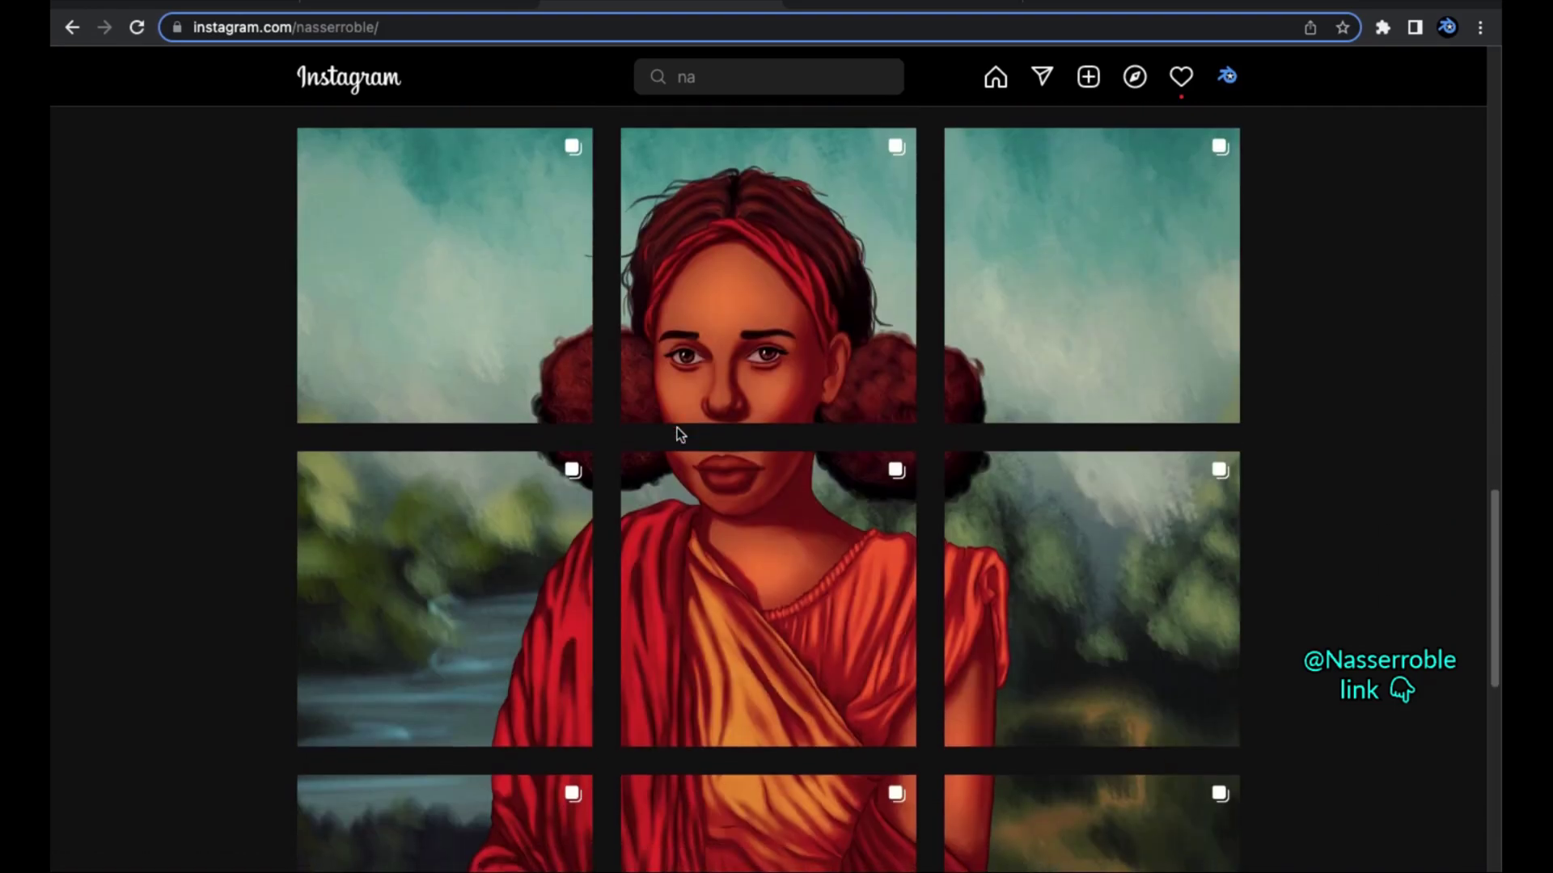
scroll(679, 435, "up", 3)
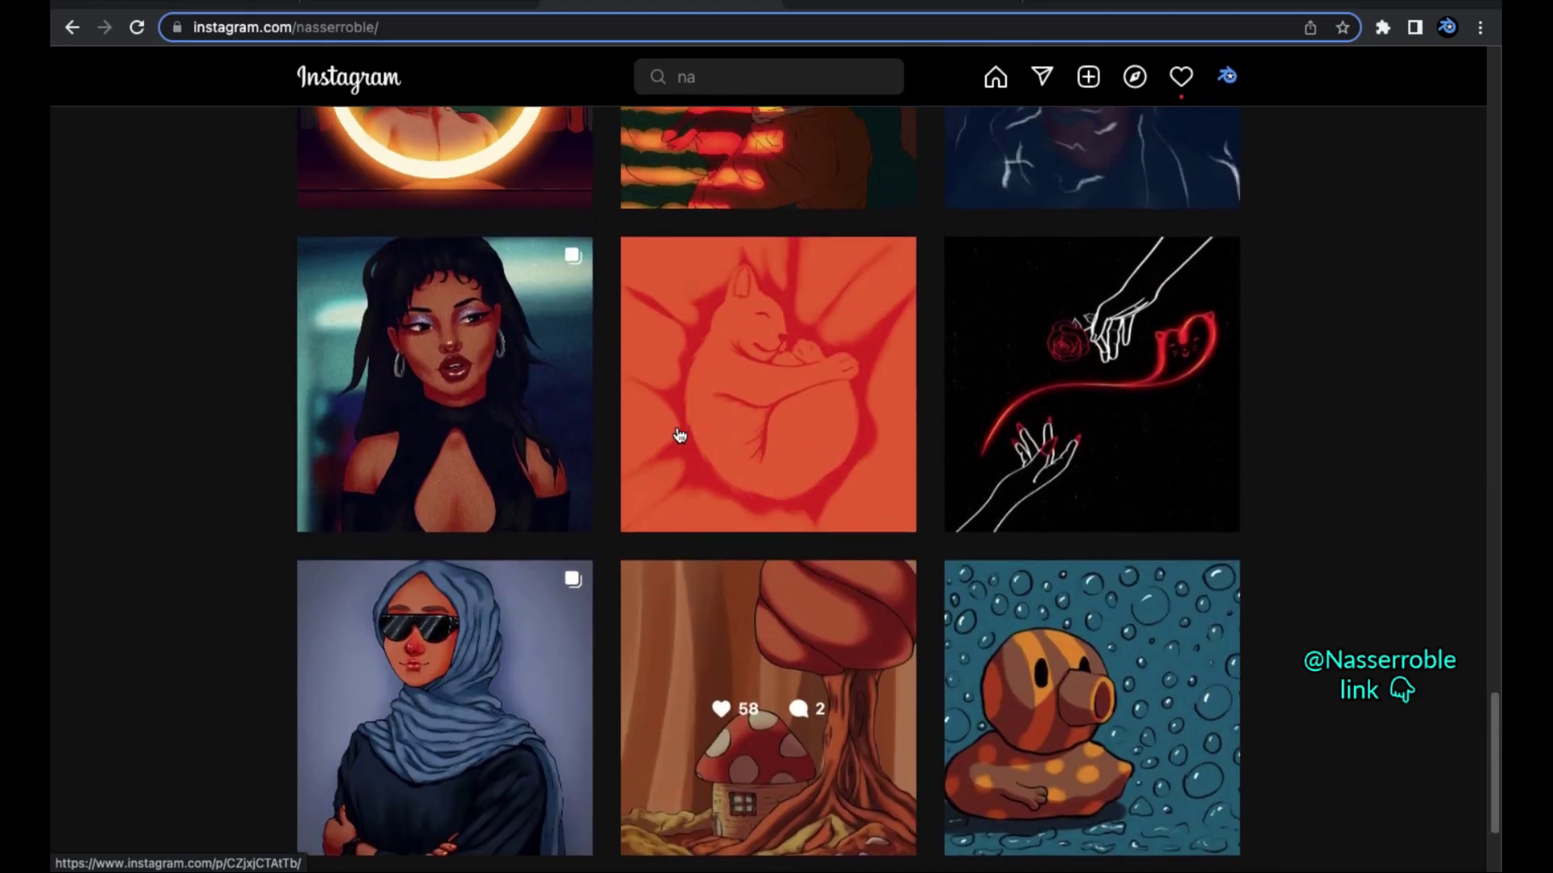
scroll(647, 566, "down", 2)
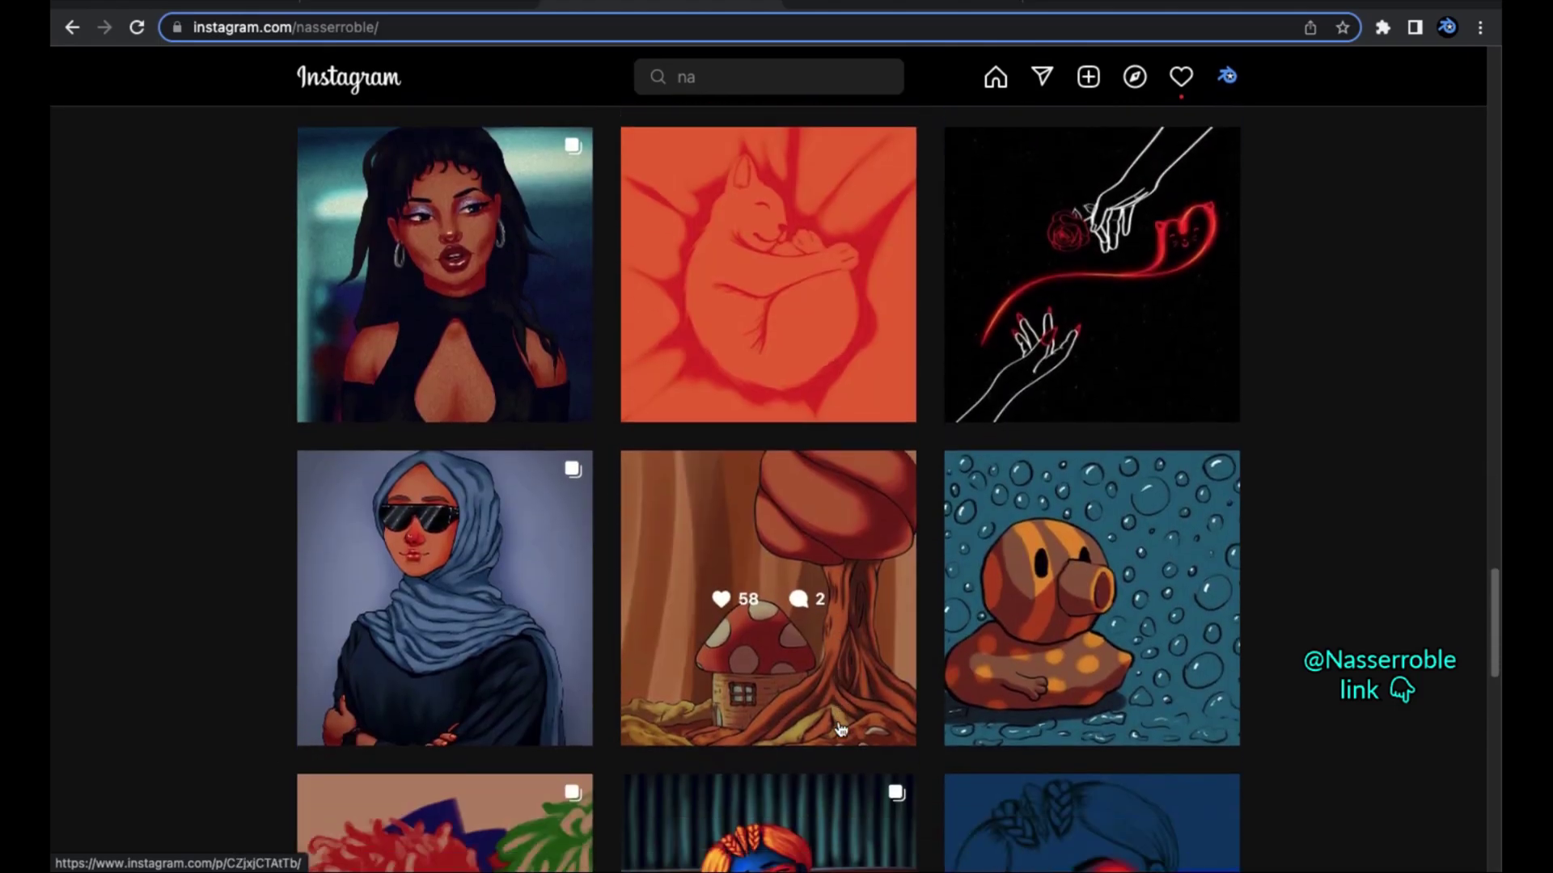
left_click(641, 460)
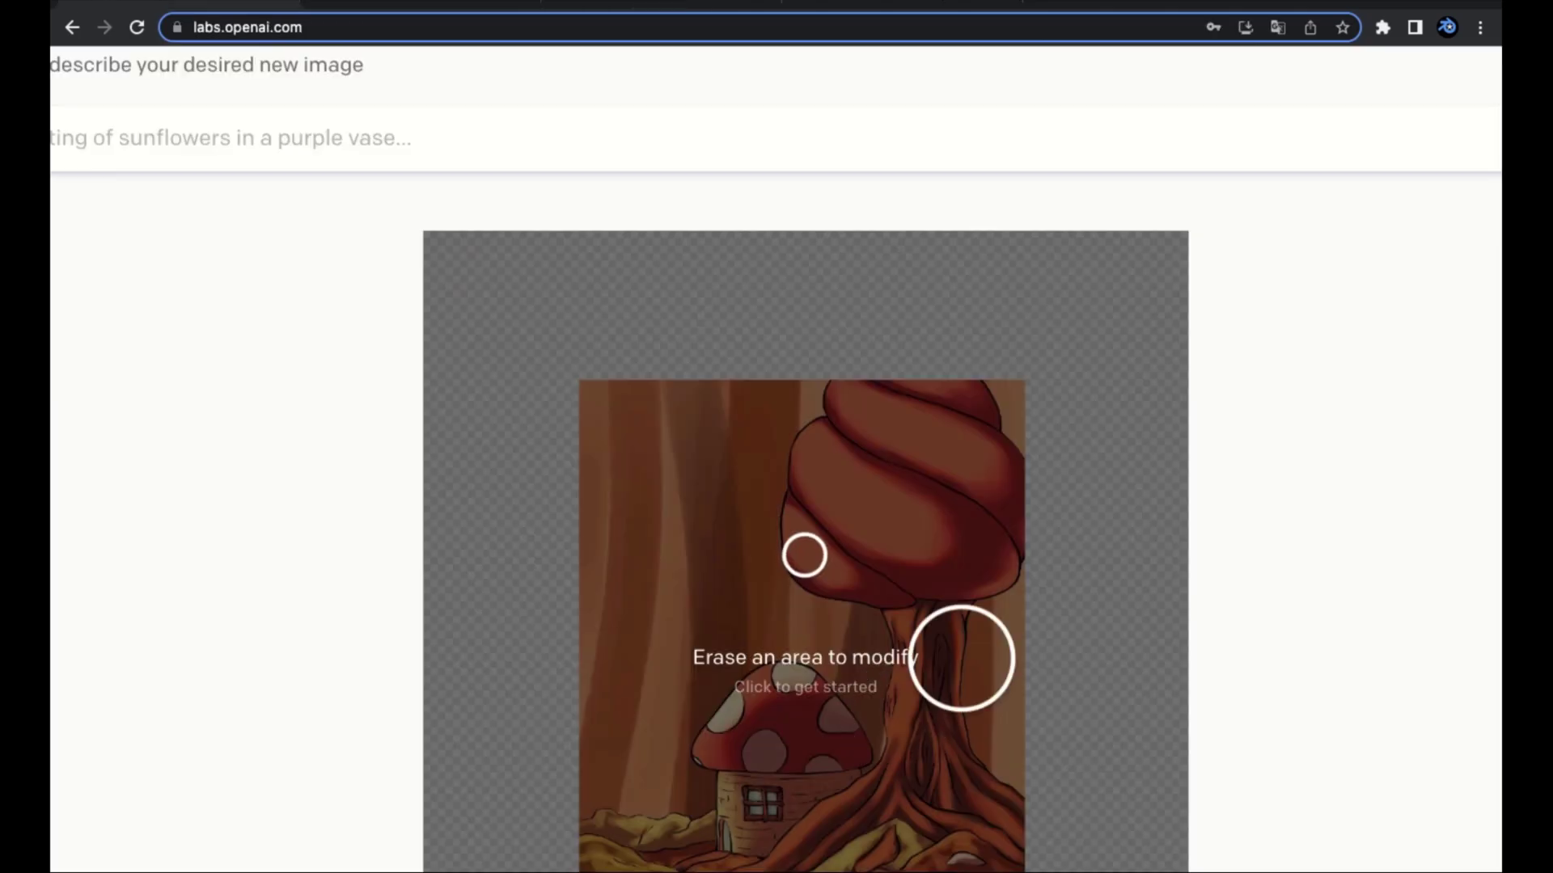
Switch to Krita, show and select the layer with the mushroom house image, and move it slightly up on the canvas.
scroll(804, 556, "down", 5)
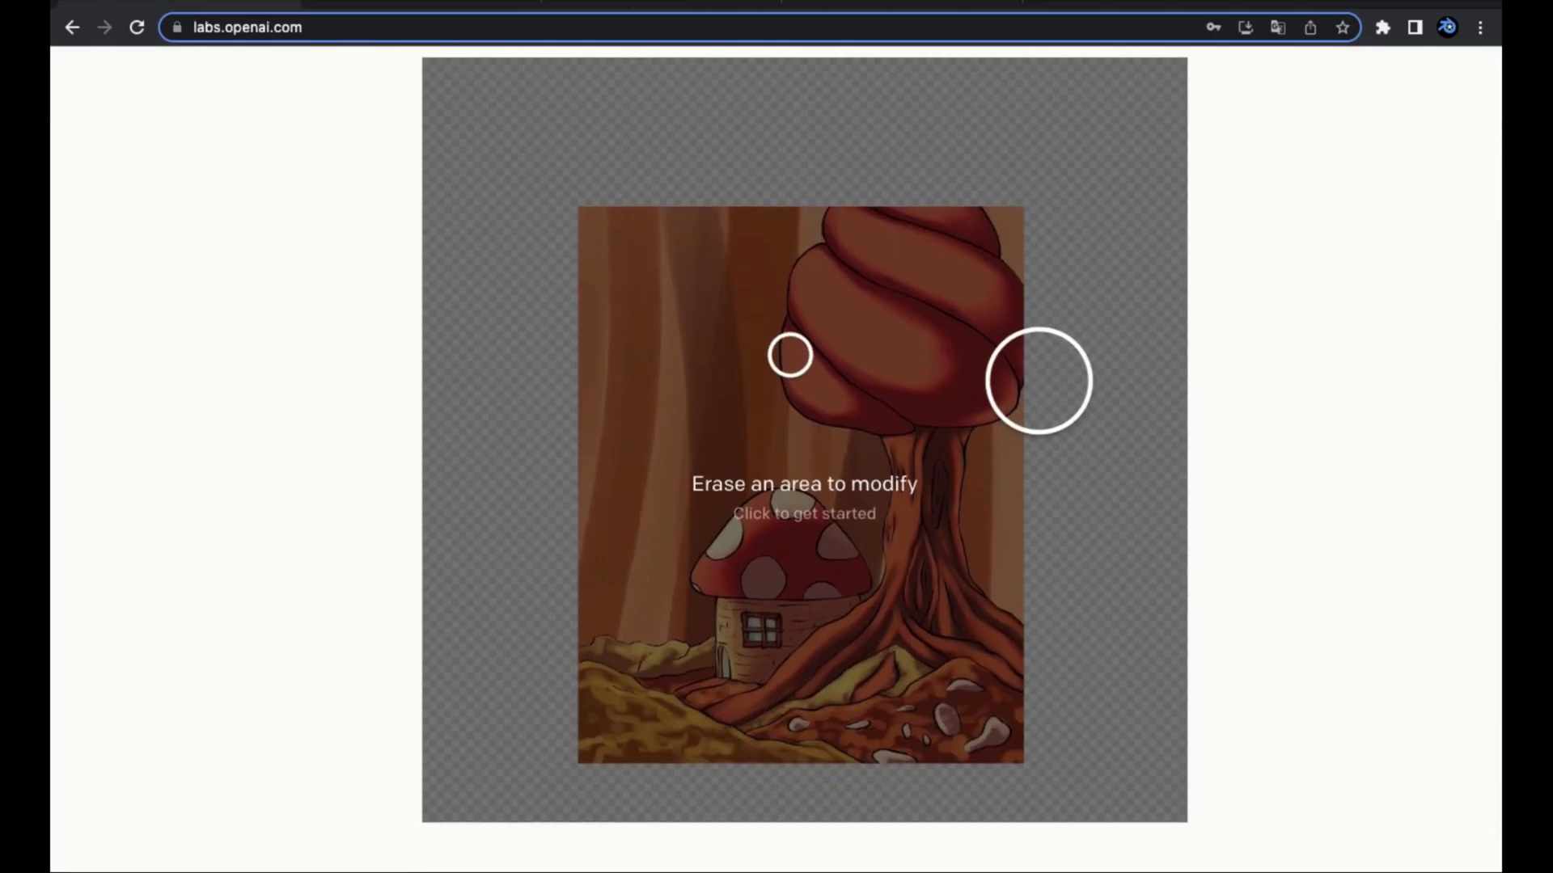
left_click(773, 142)
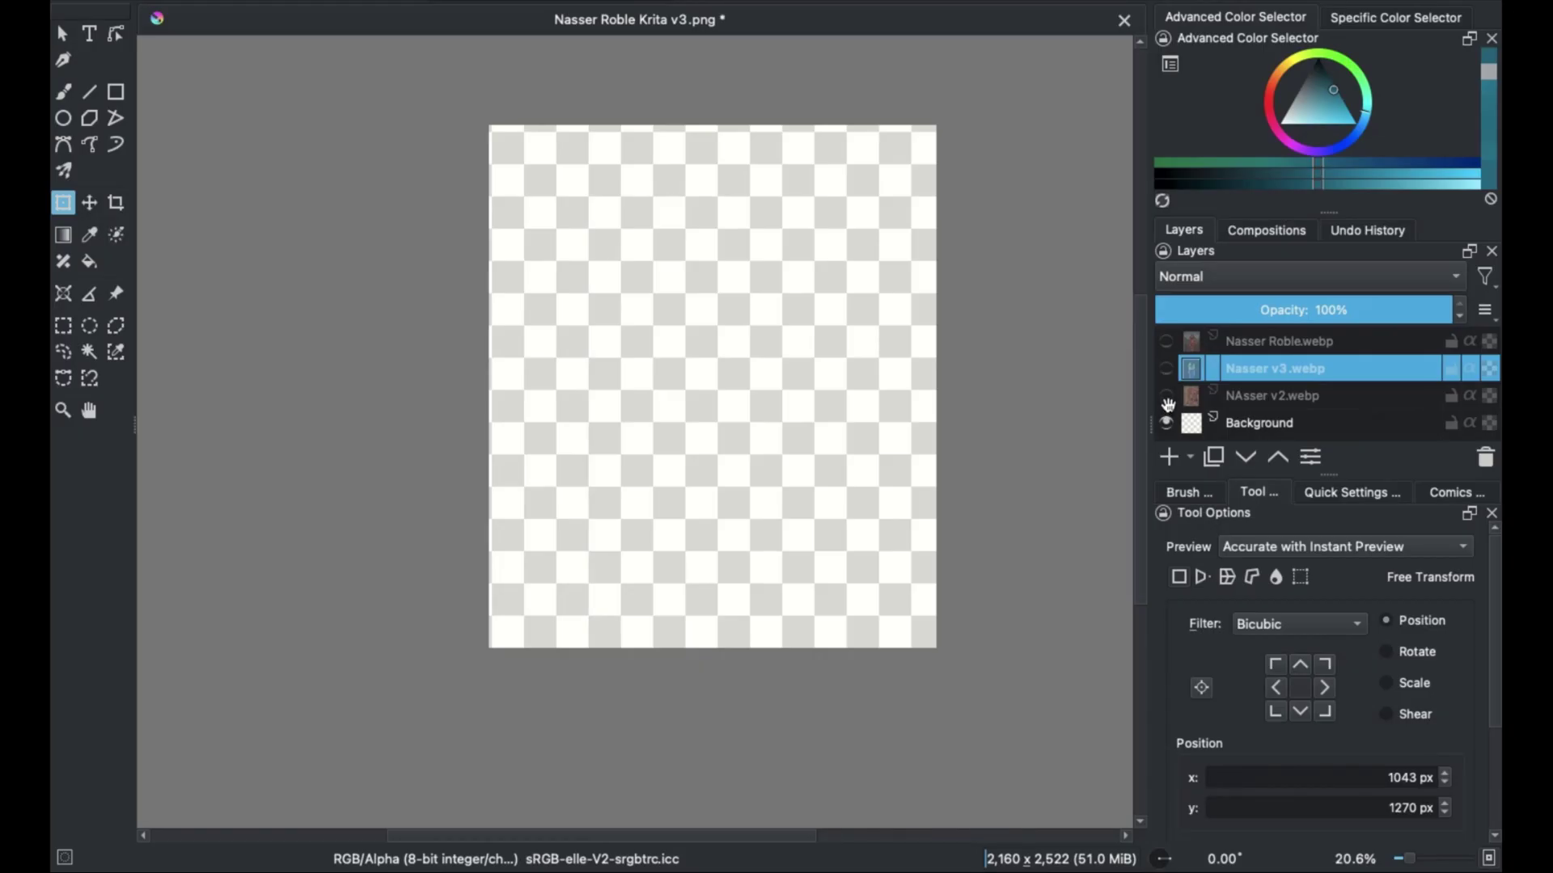
left_click(1166, 396)
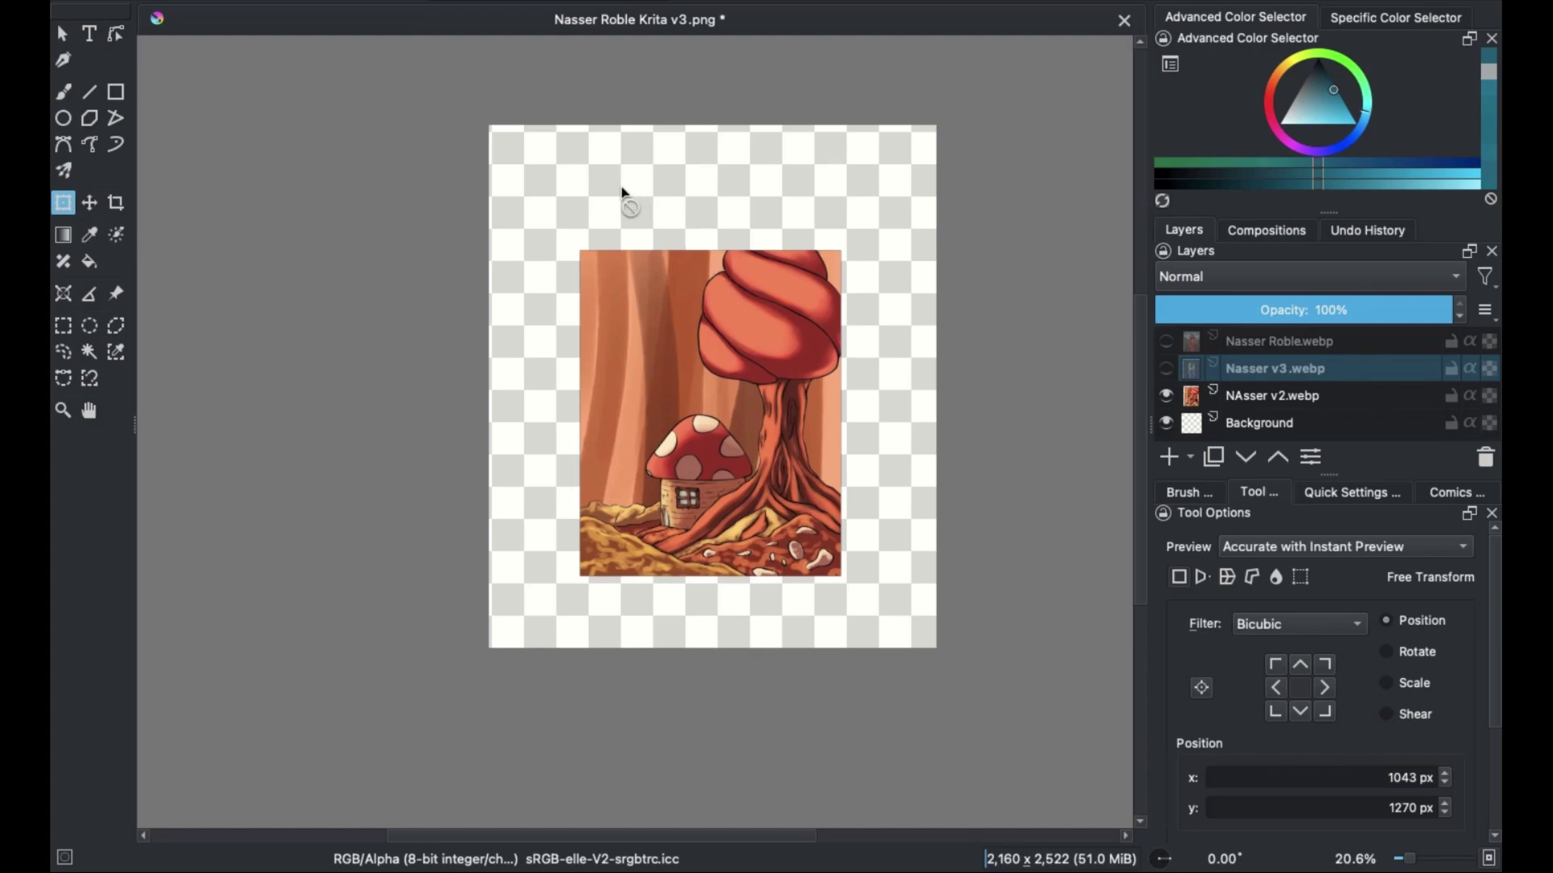
left_click(1230, 396)
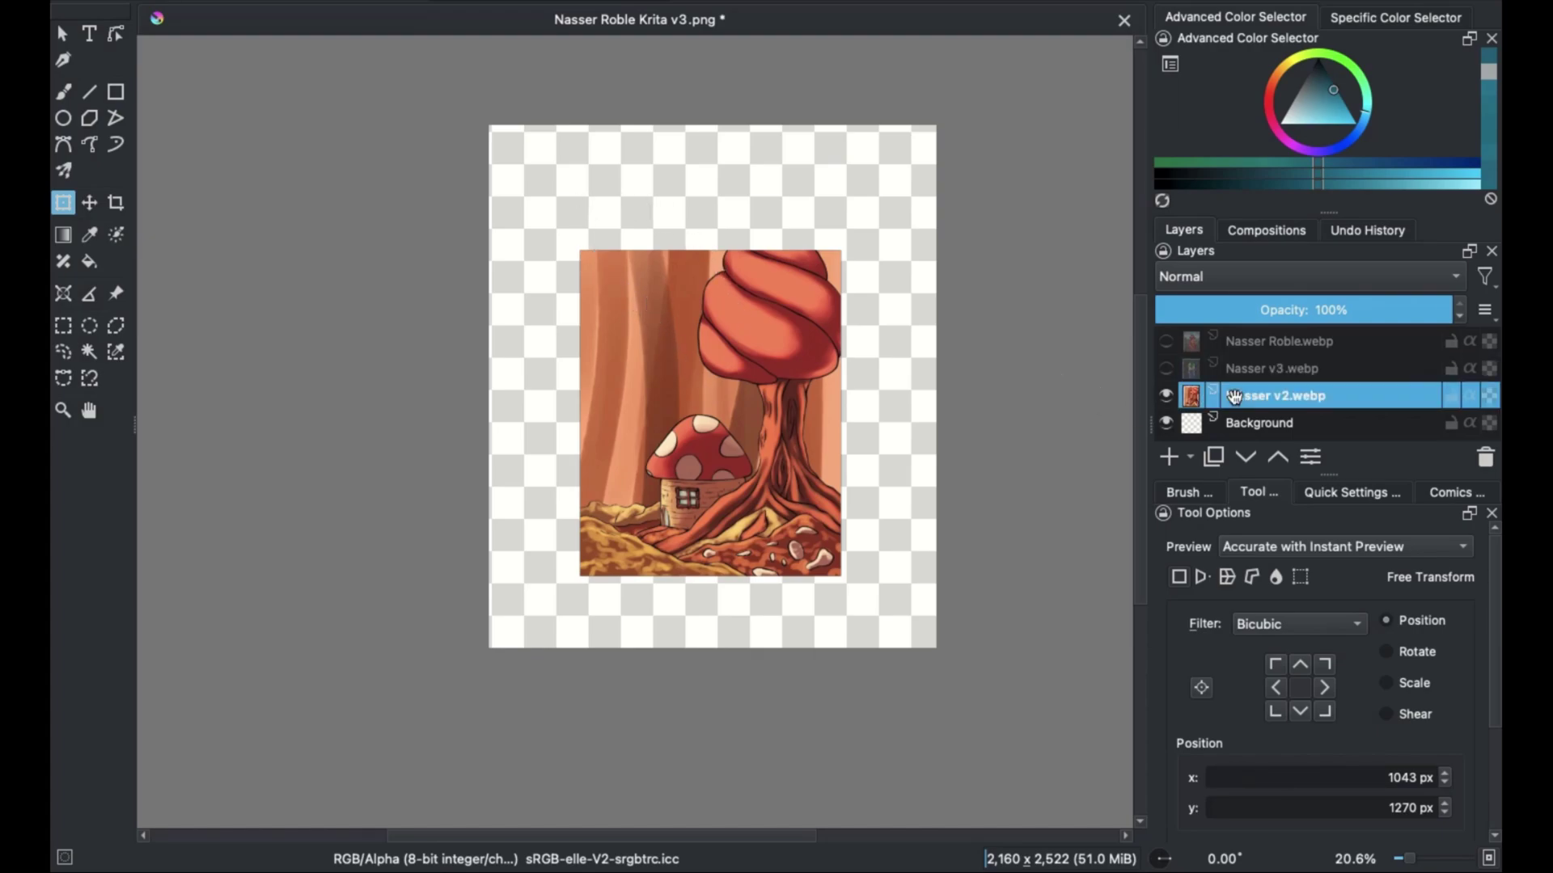
left_click_drag(794, 414, 737, 431)
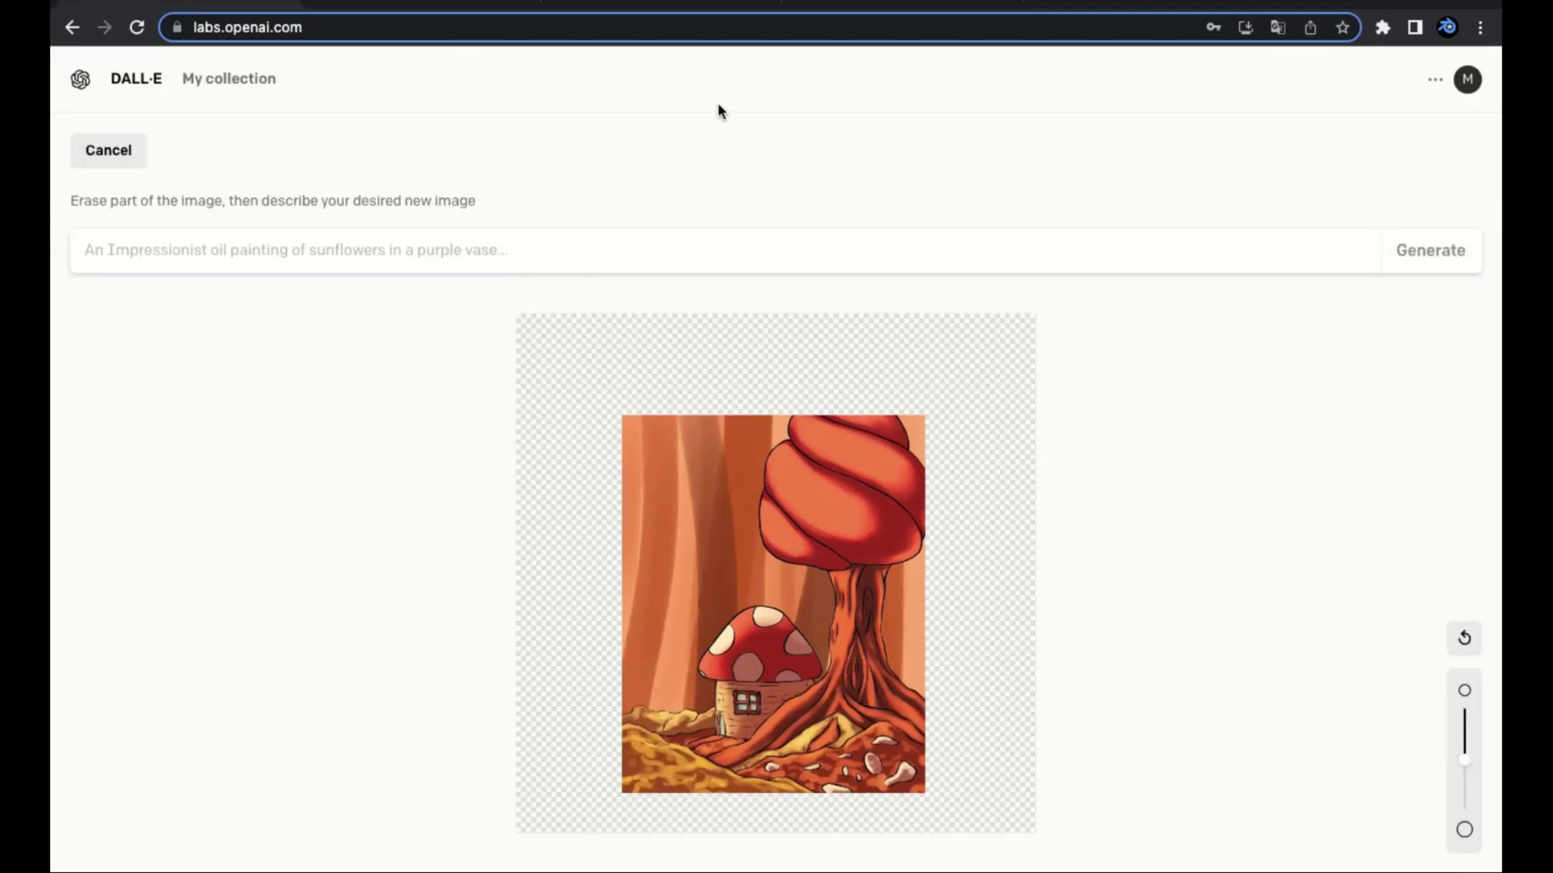
Check the original Instagram post, return to the DALL·E editor and generate images with the prompt "beautiful background, forest".
left_click(683, 4)
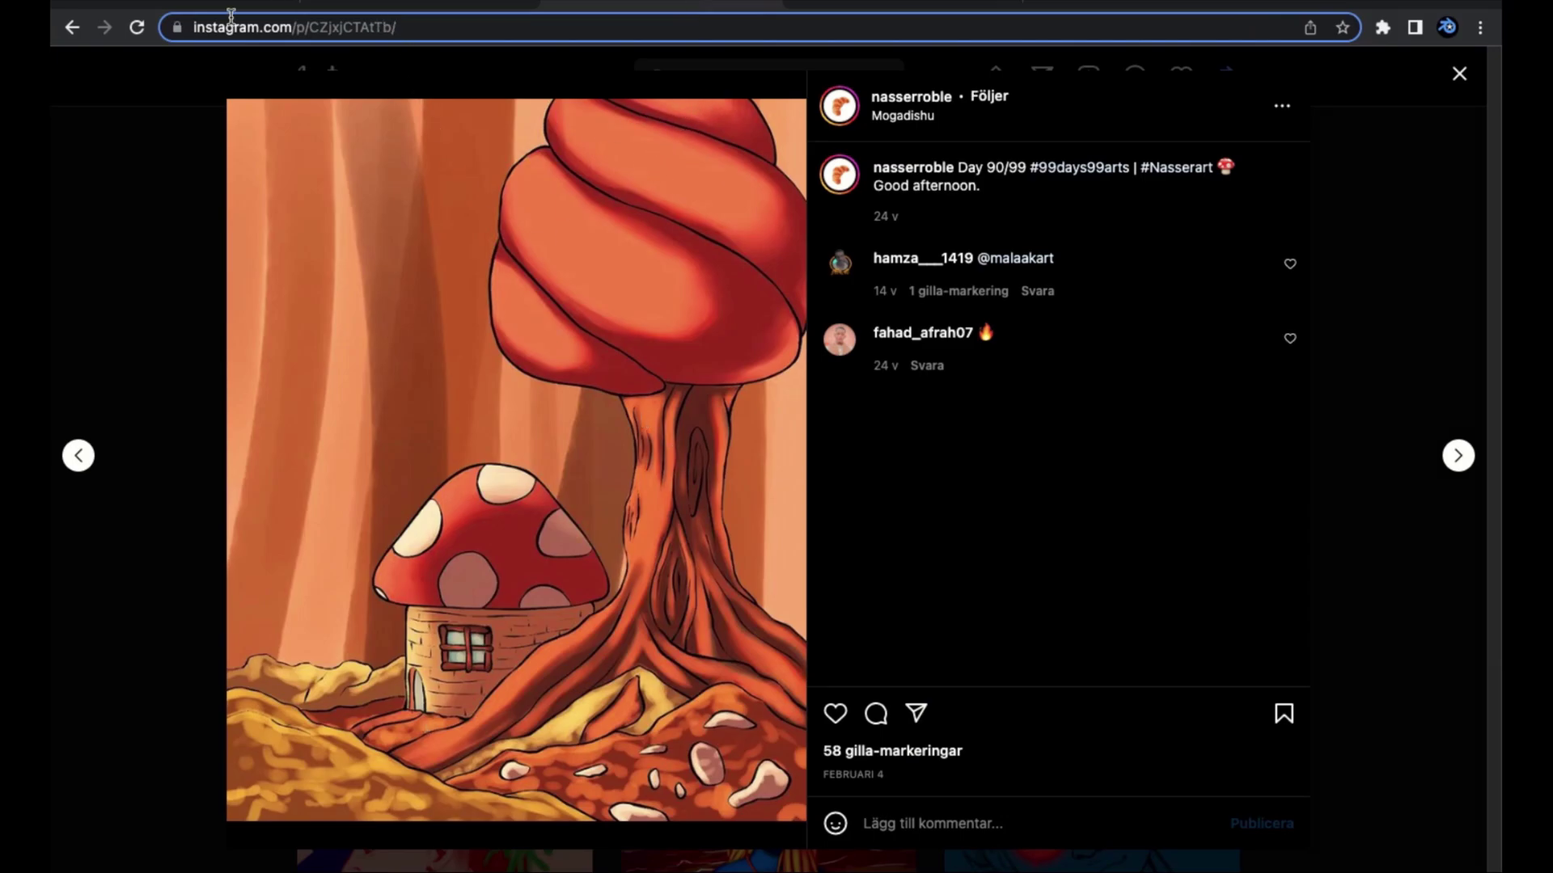
left_click(202, 10)
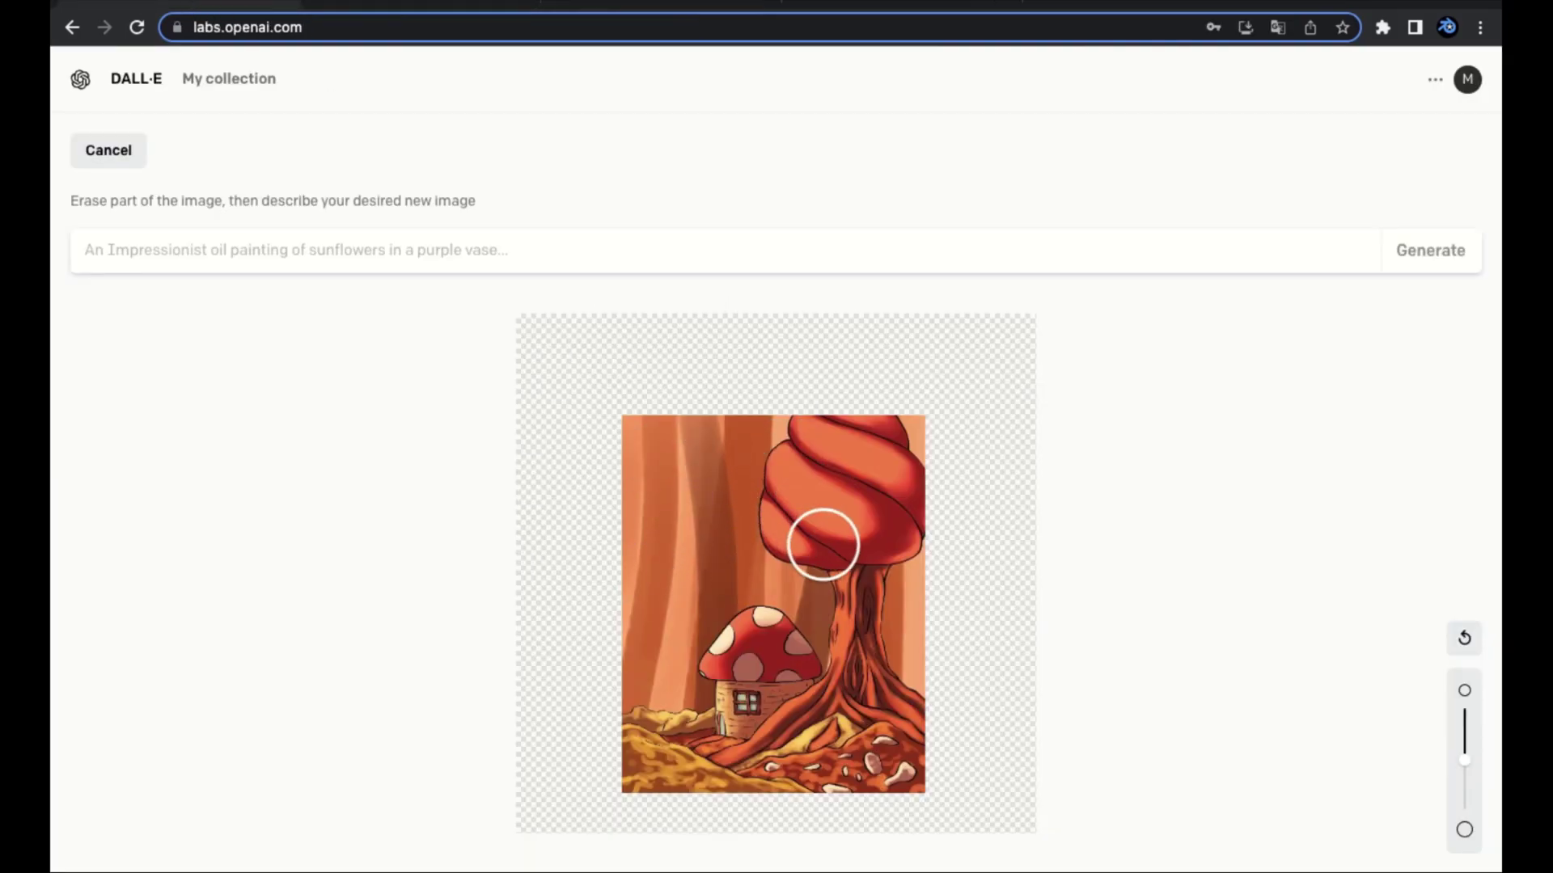
left_click(528, 250)
type("beautiful")
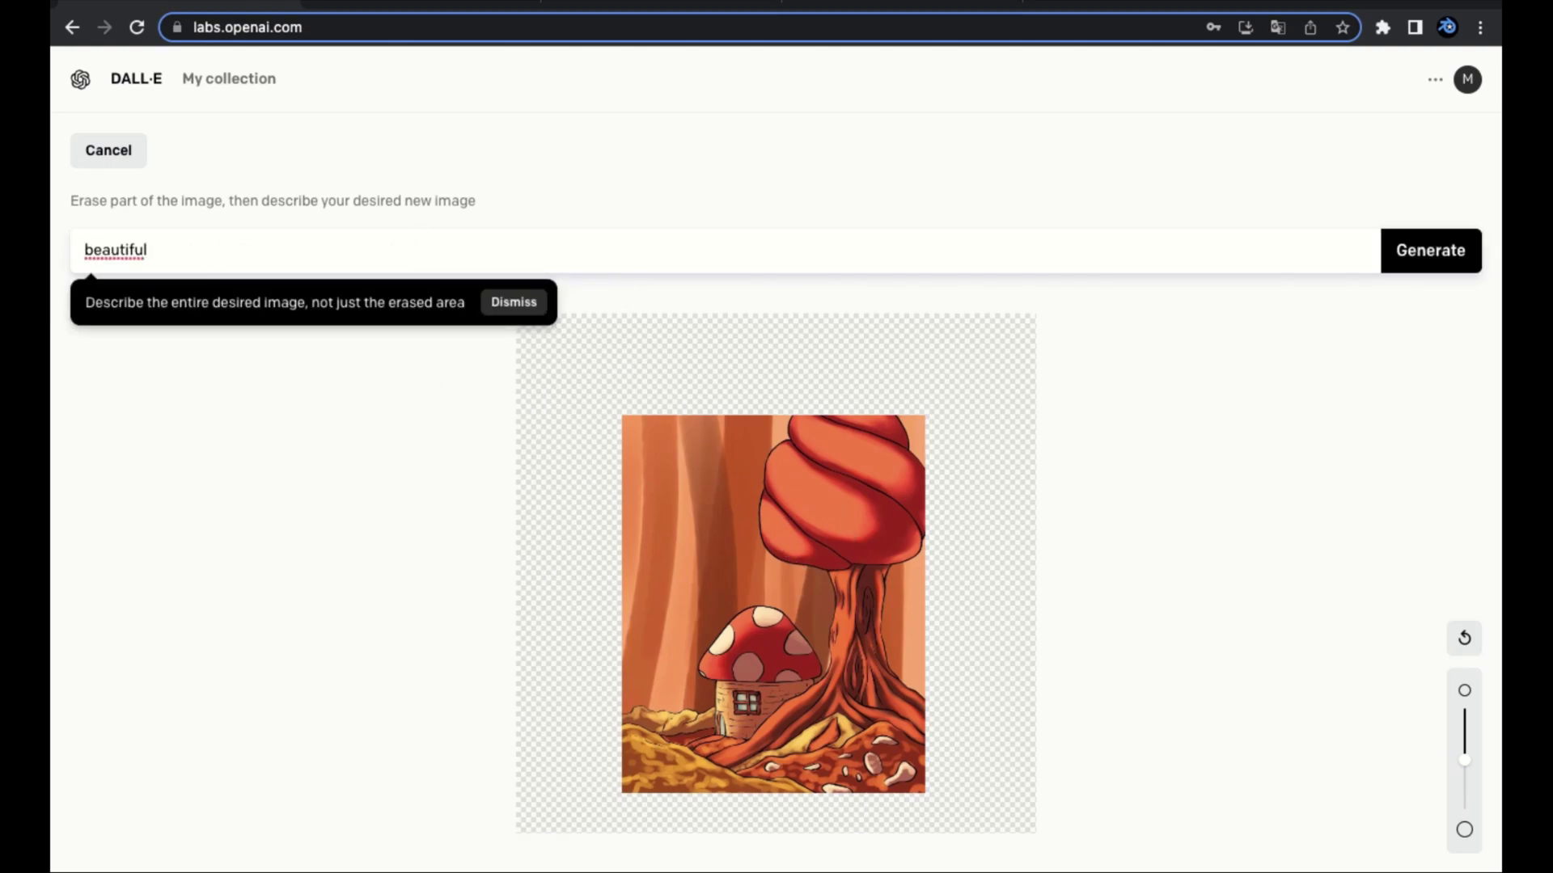
type(" background, forest")
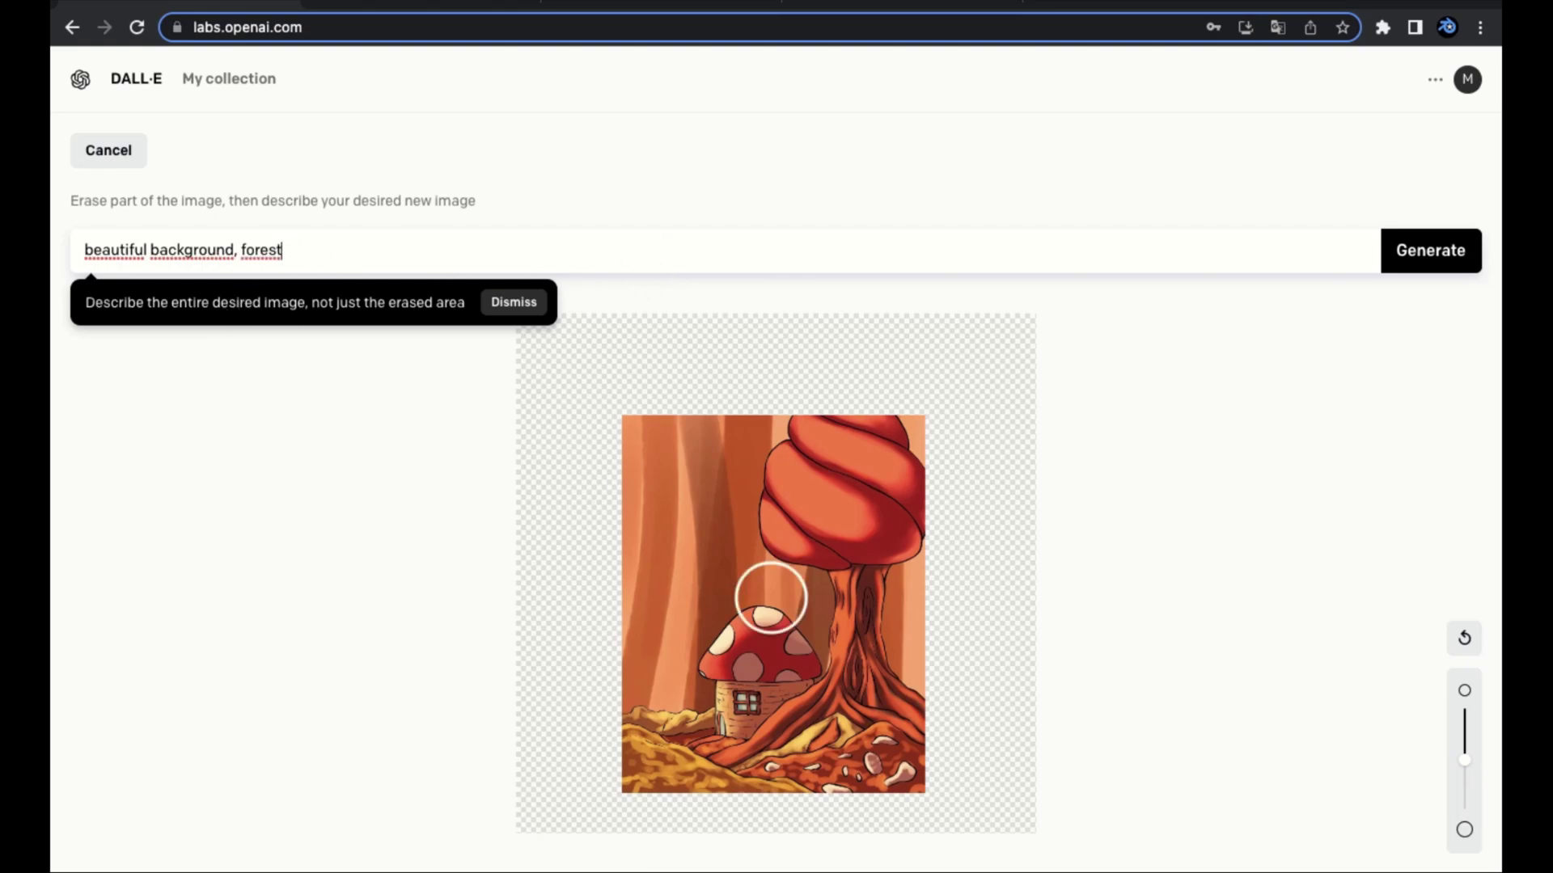
double_click(263, 251)
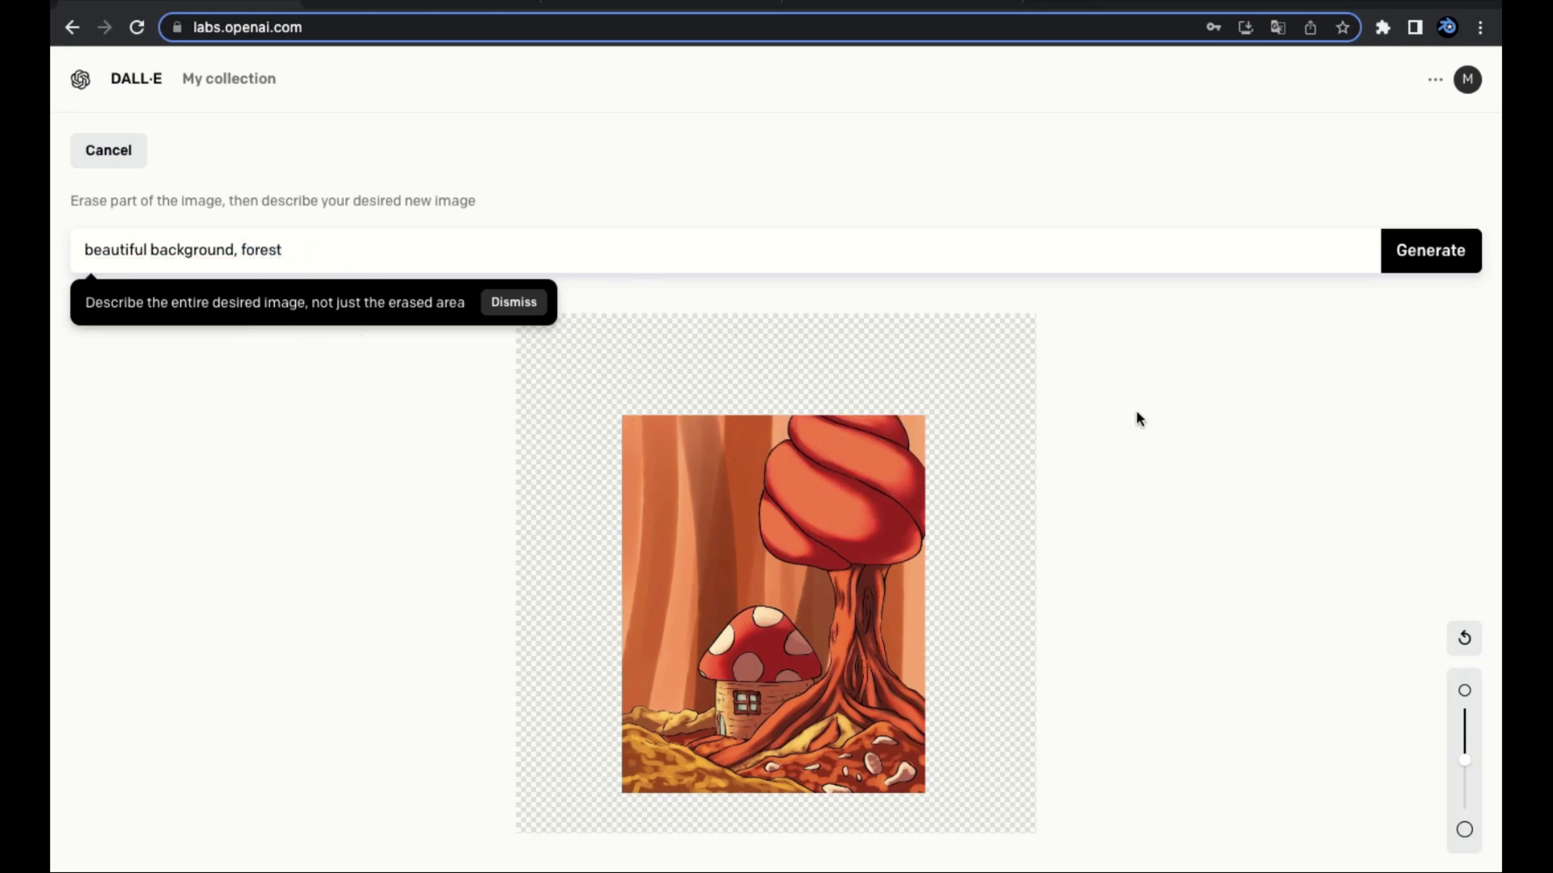
left_click(1454, 256)
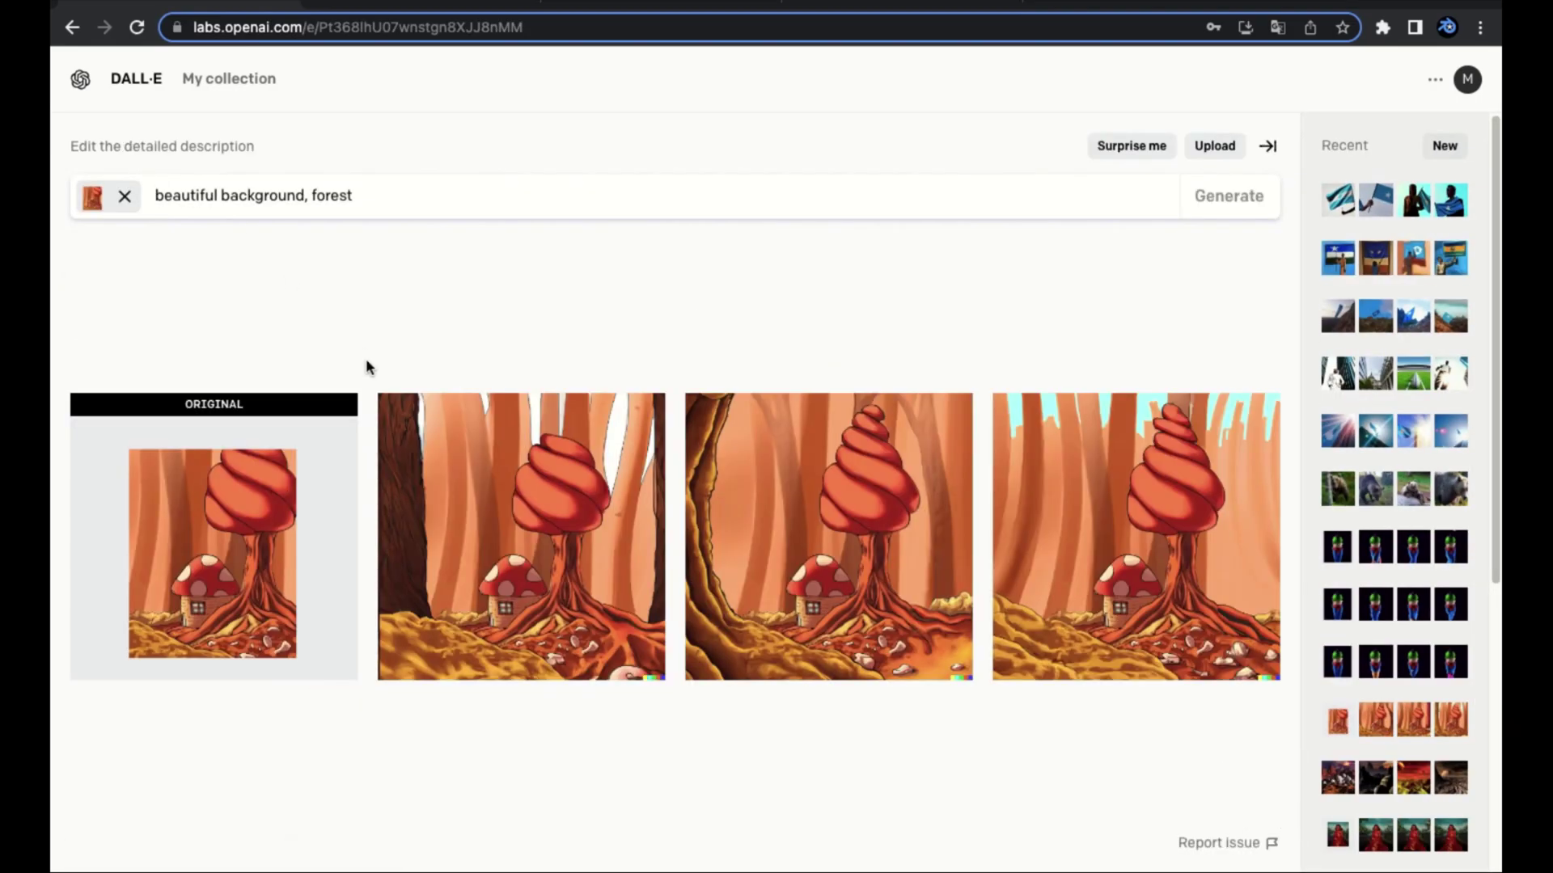
Examine the original artwork and its three generated extensions enlarged, one after another, and return to the second extension.
left_click(506, 541)
left_click(503, 530)
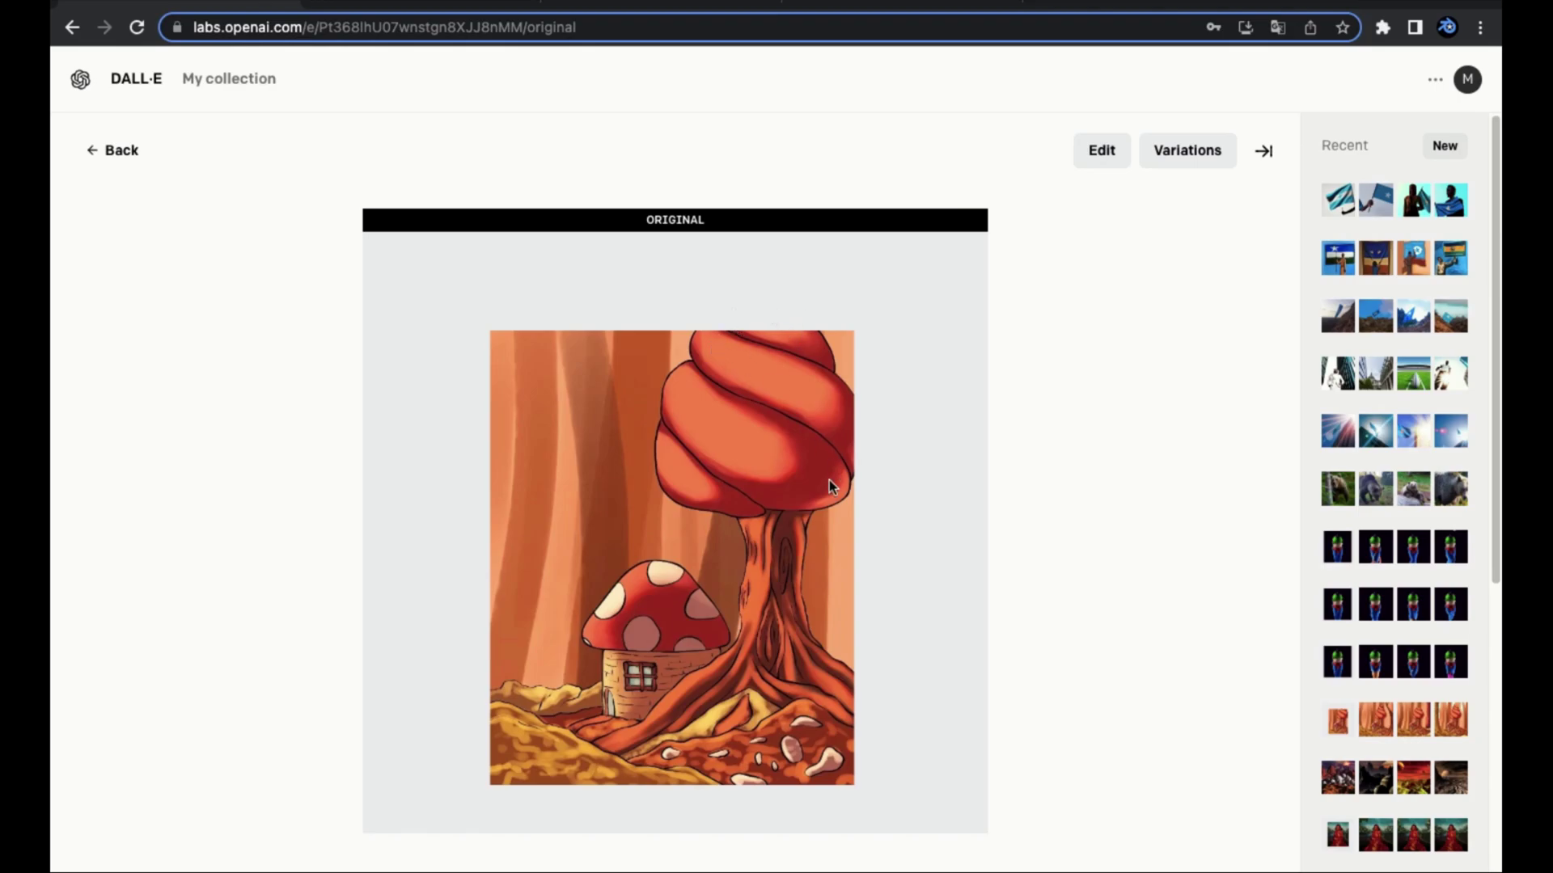
left_click(706, 788)
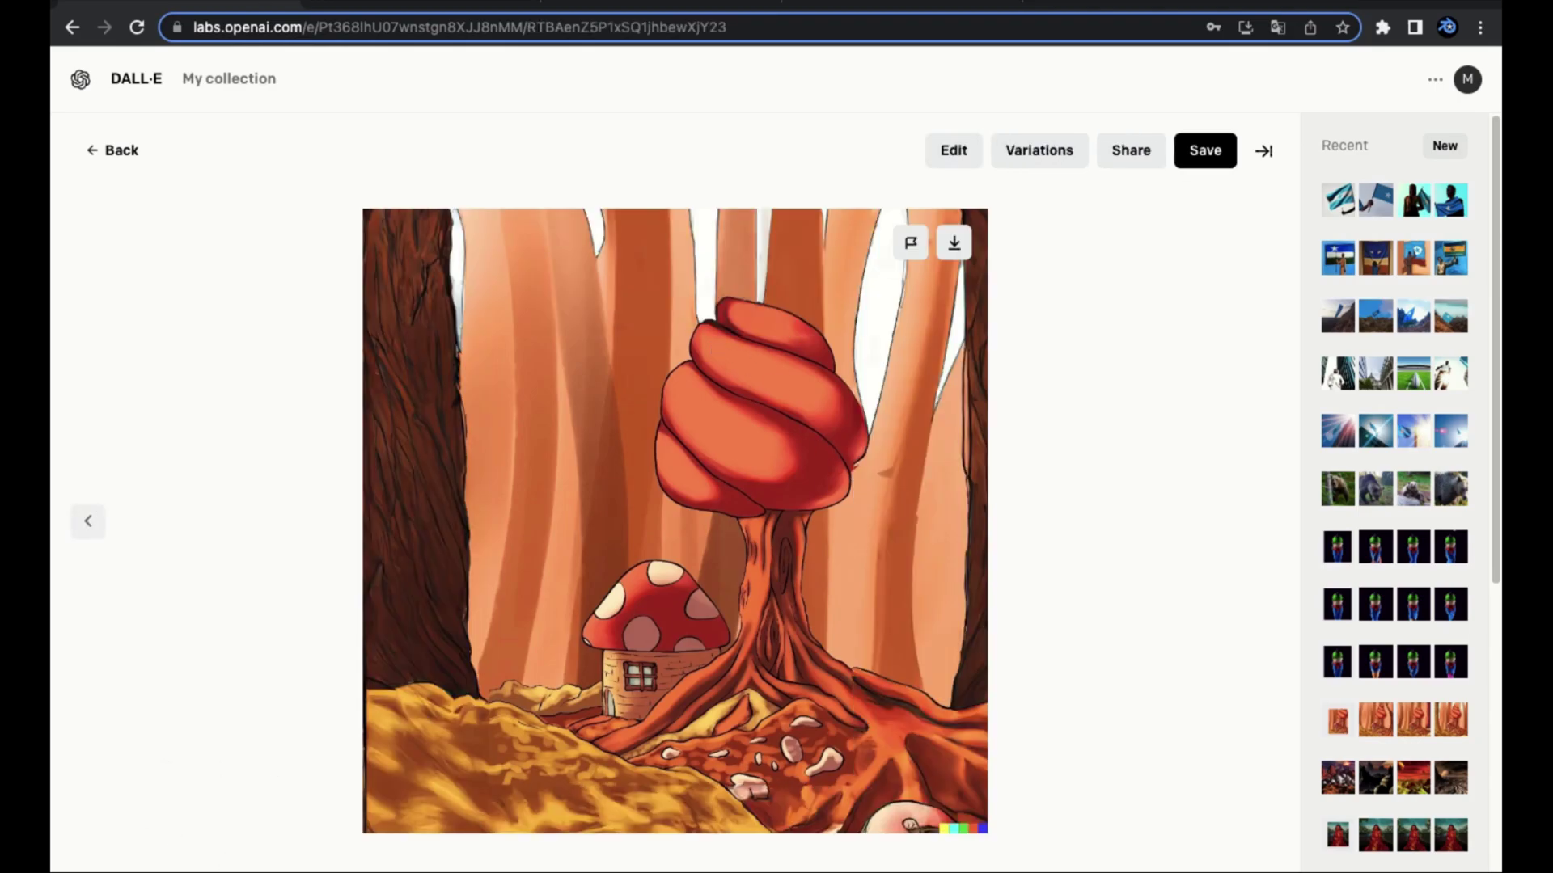
key("Right")
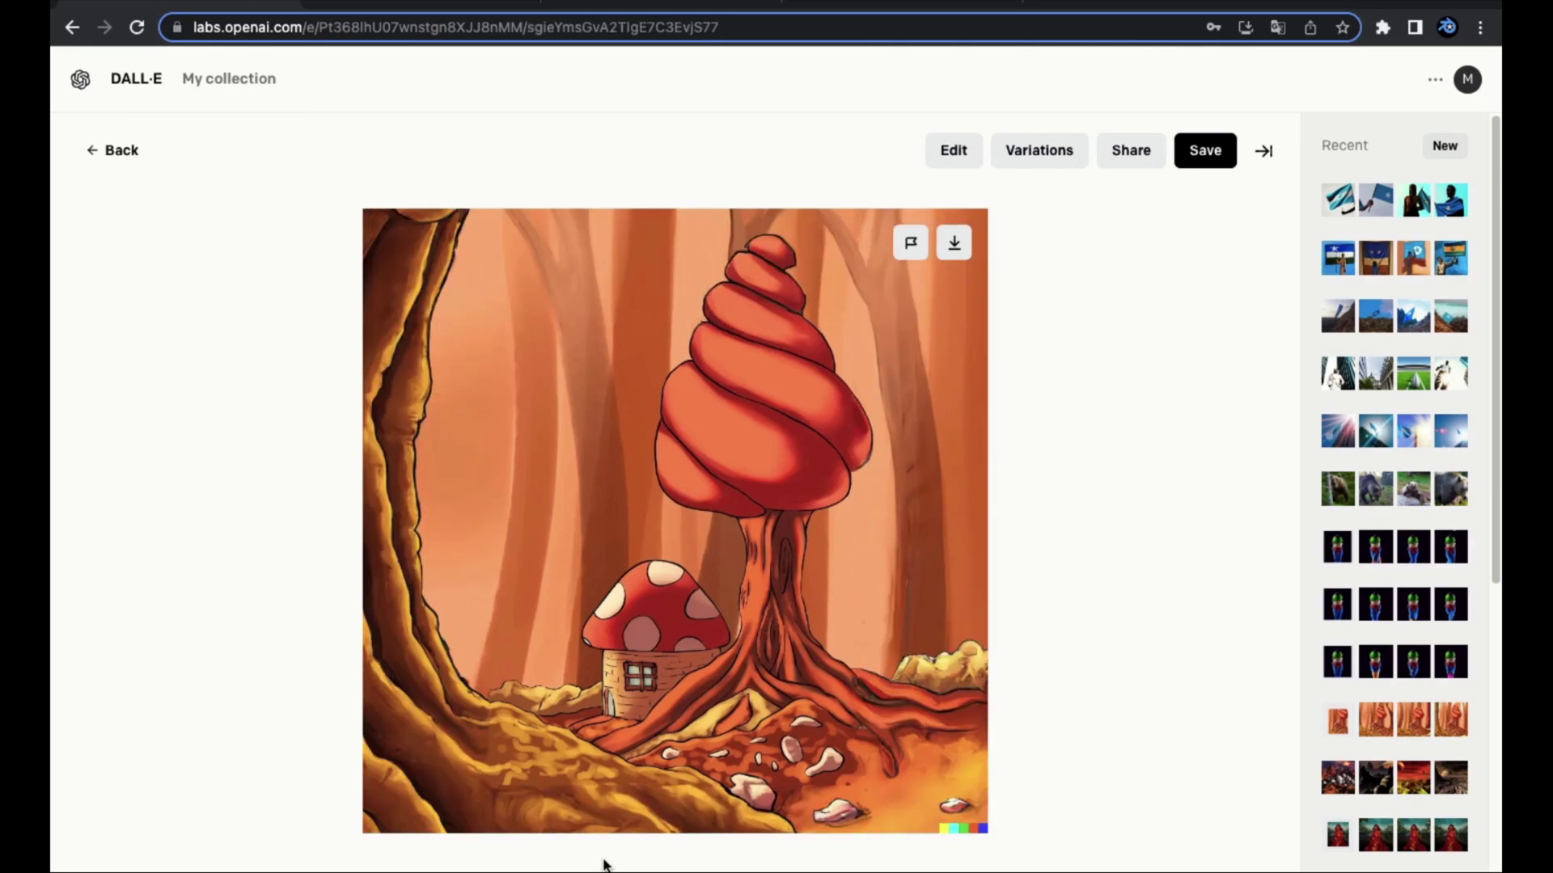
key("Right")
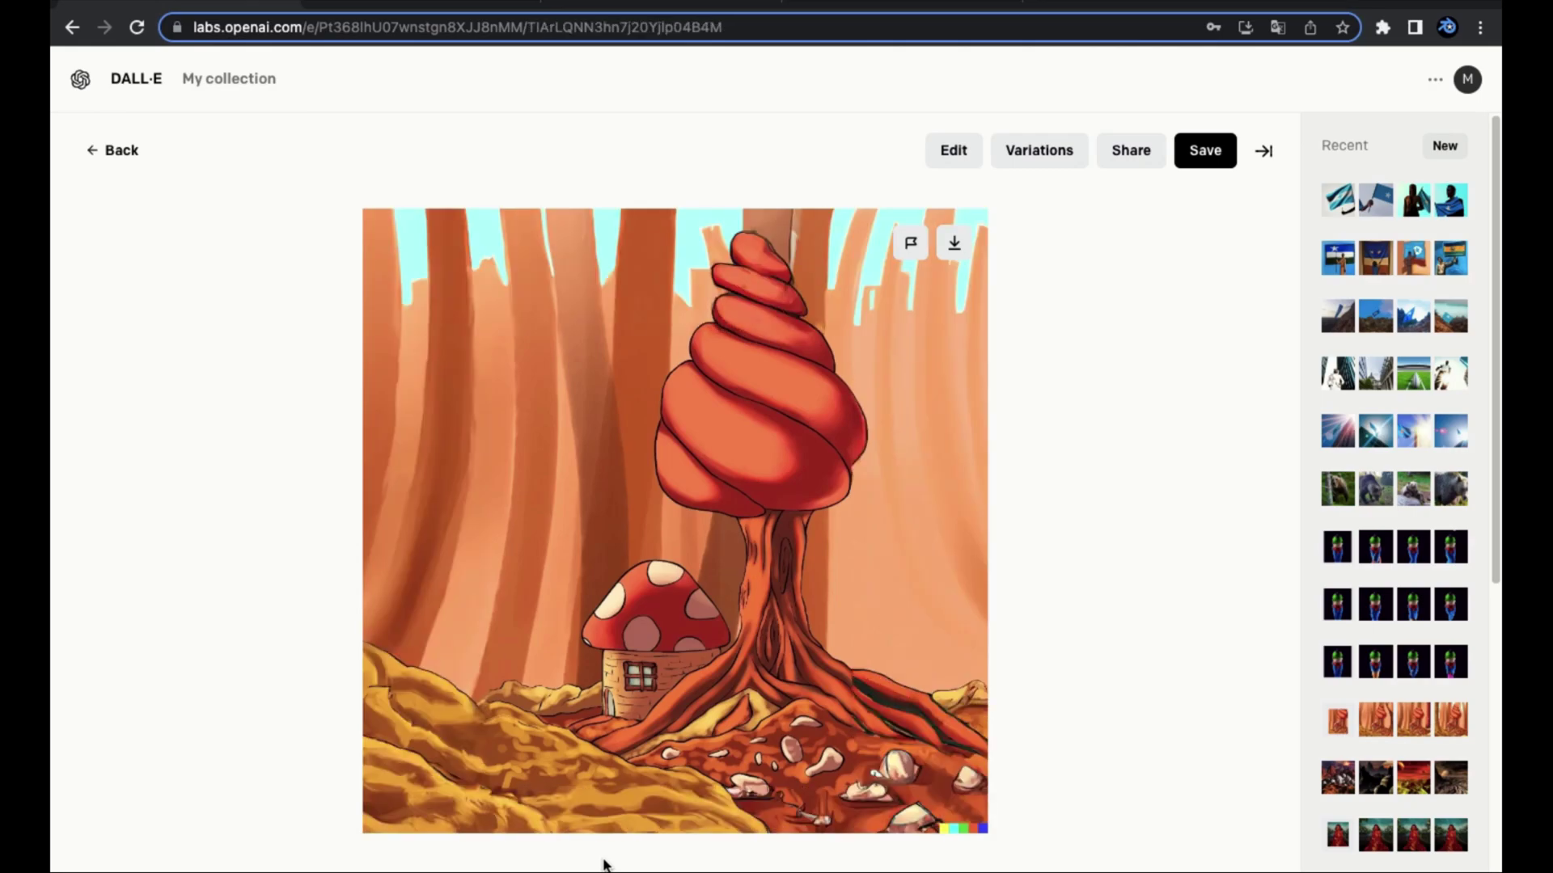
key("Right")
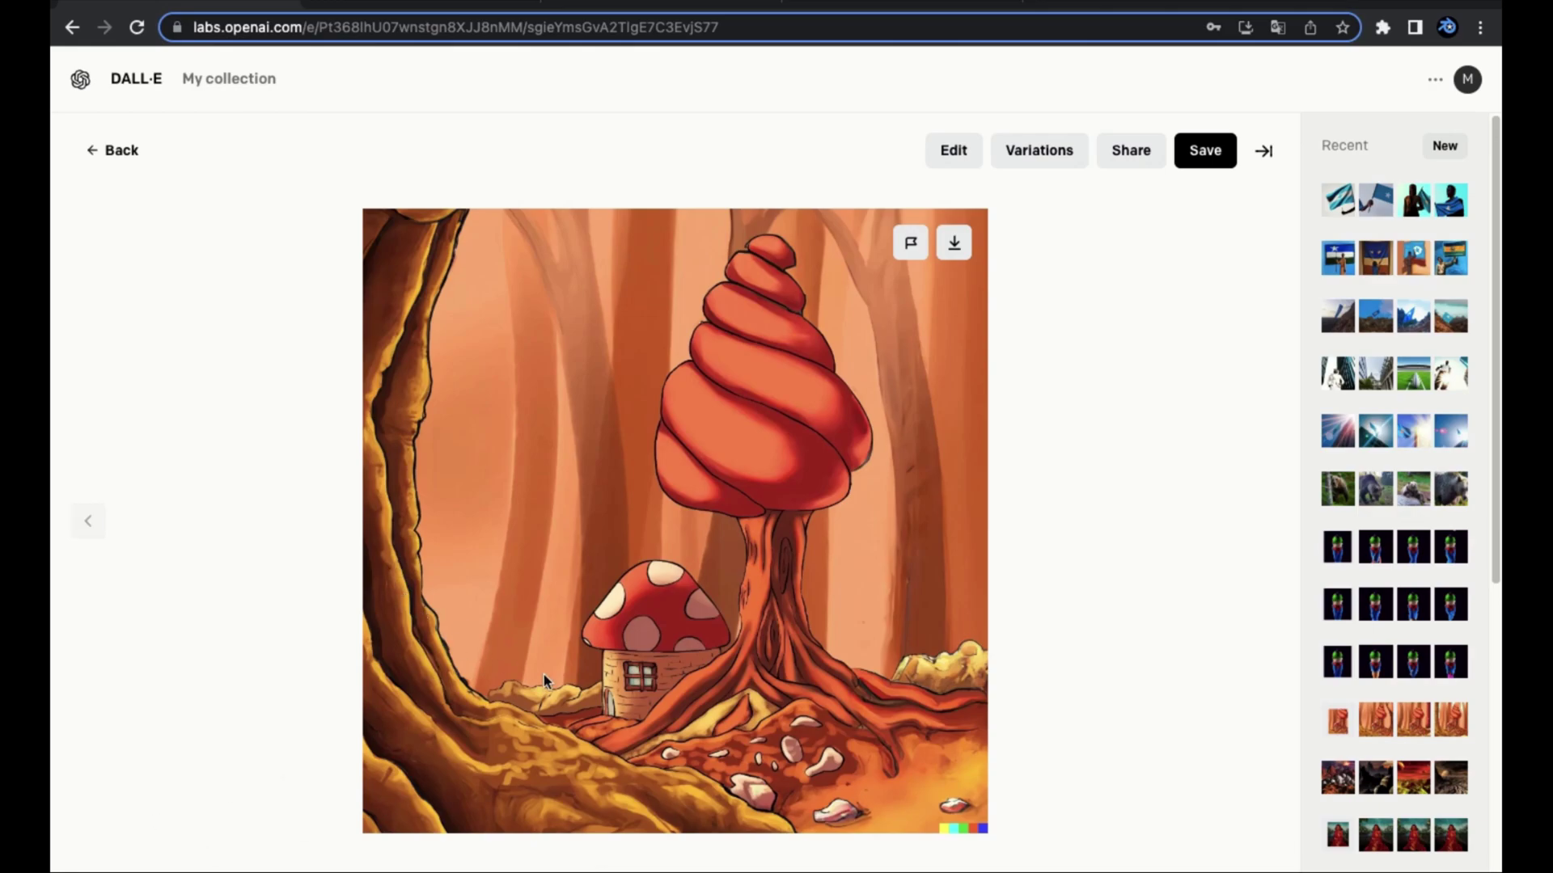
Inspect the second extension up close, focusing on the added top of the red swirled tree.
left_click(482, 701)
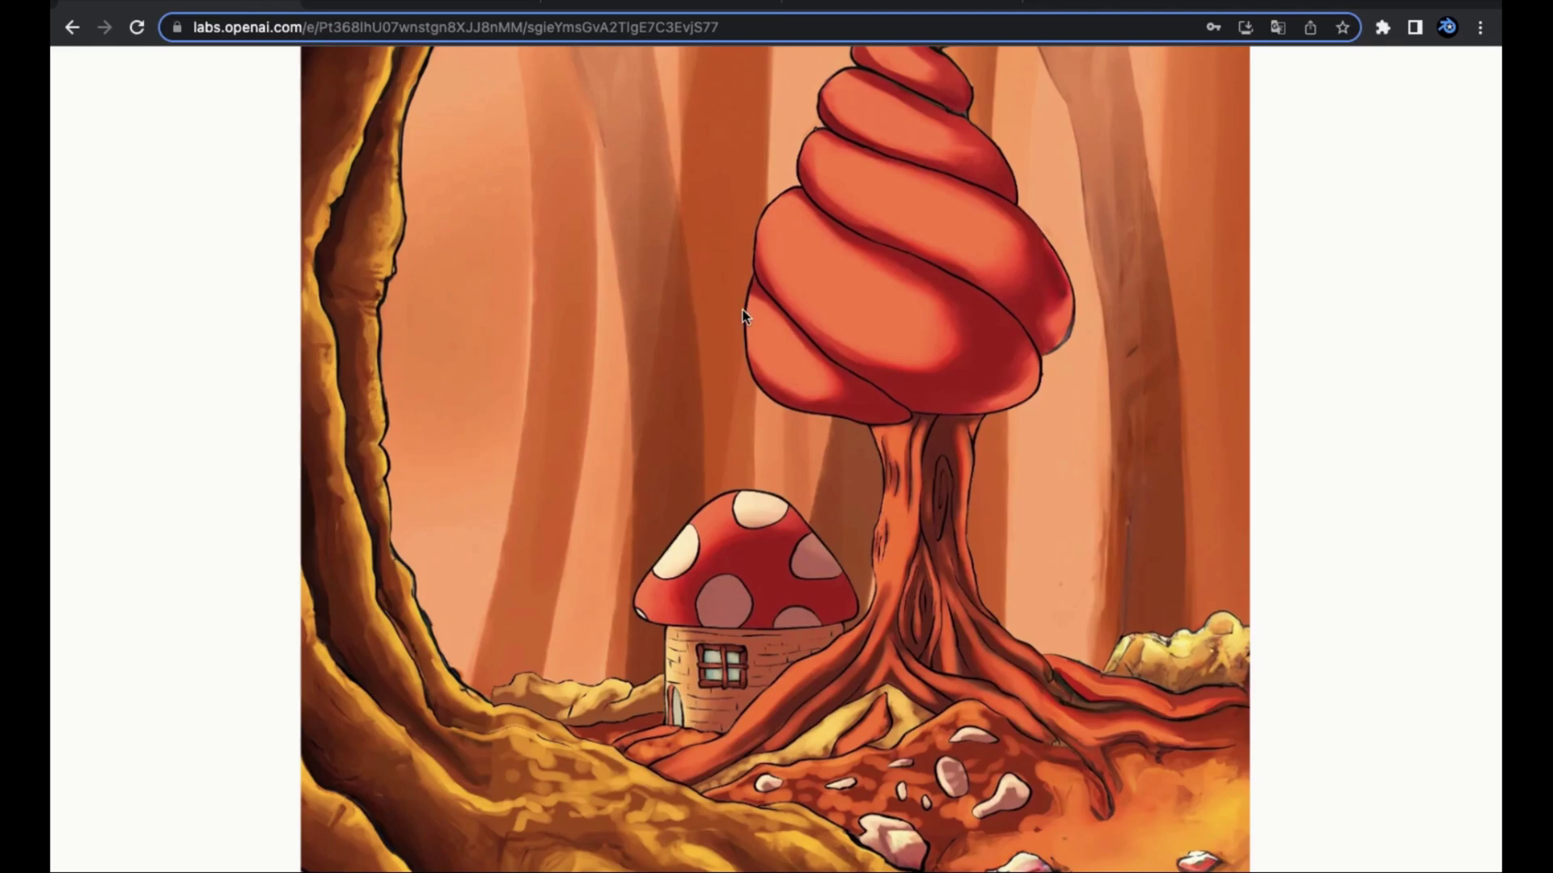
scroll(750, 313, "up", 2)
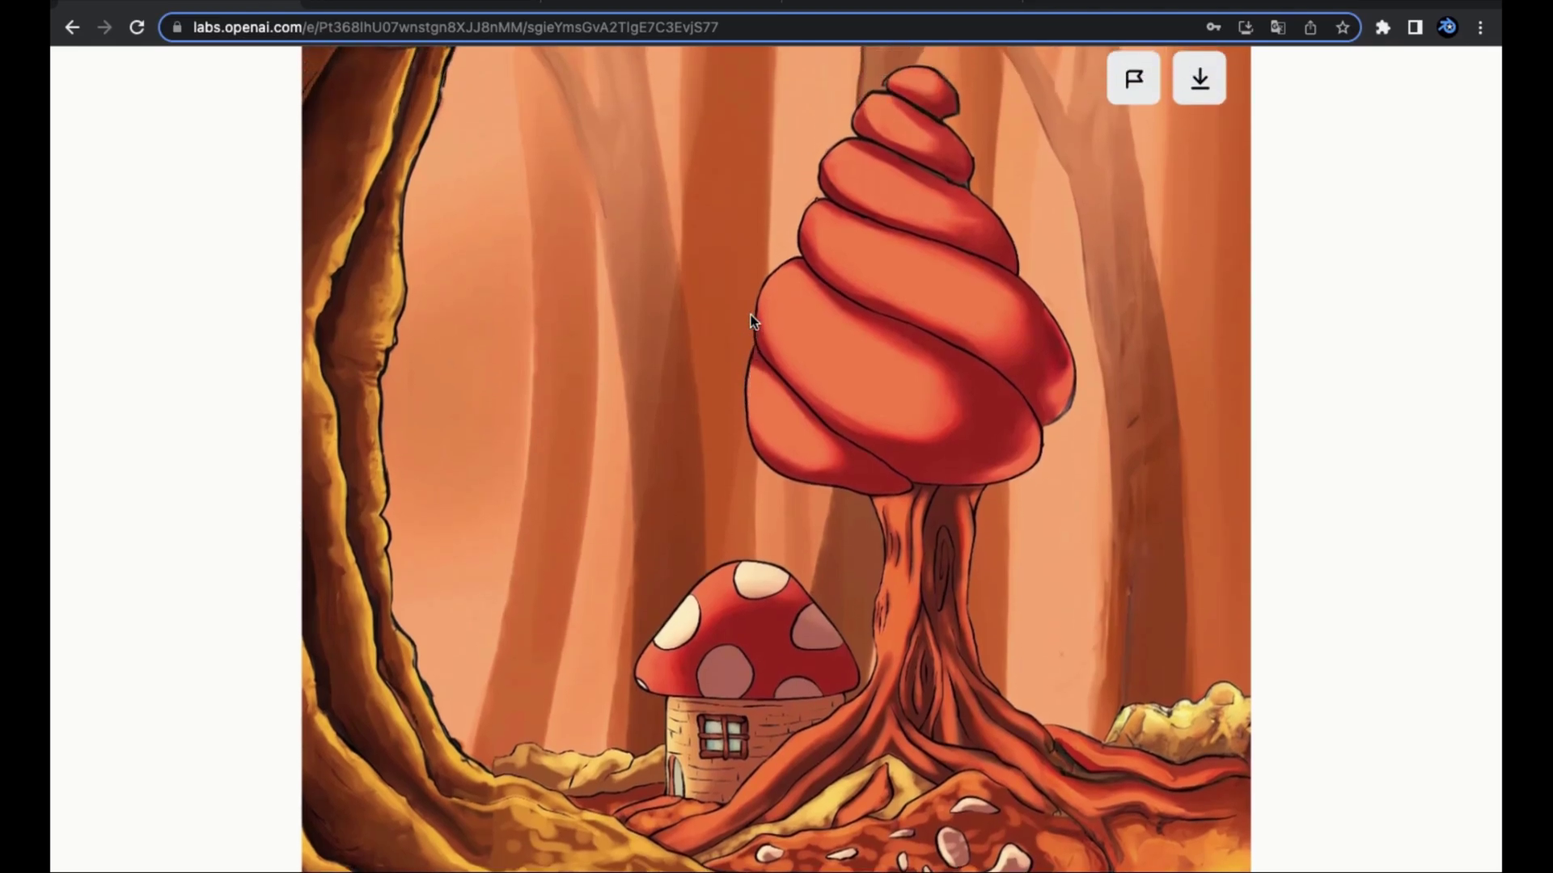
scroll(750, 313, "up", 1)
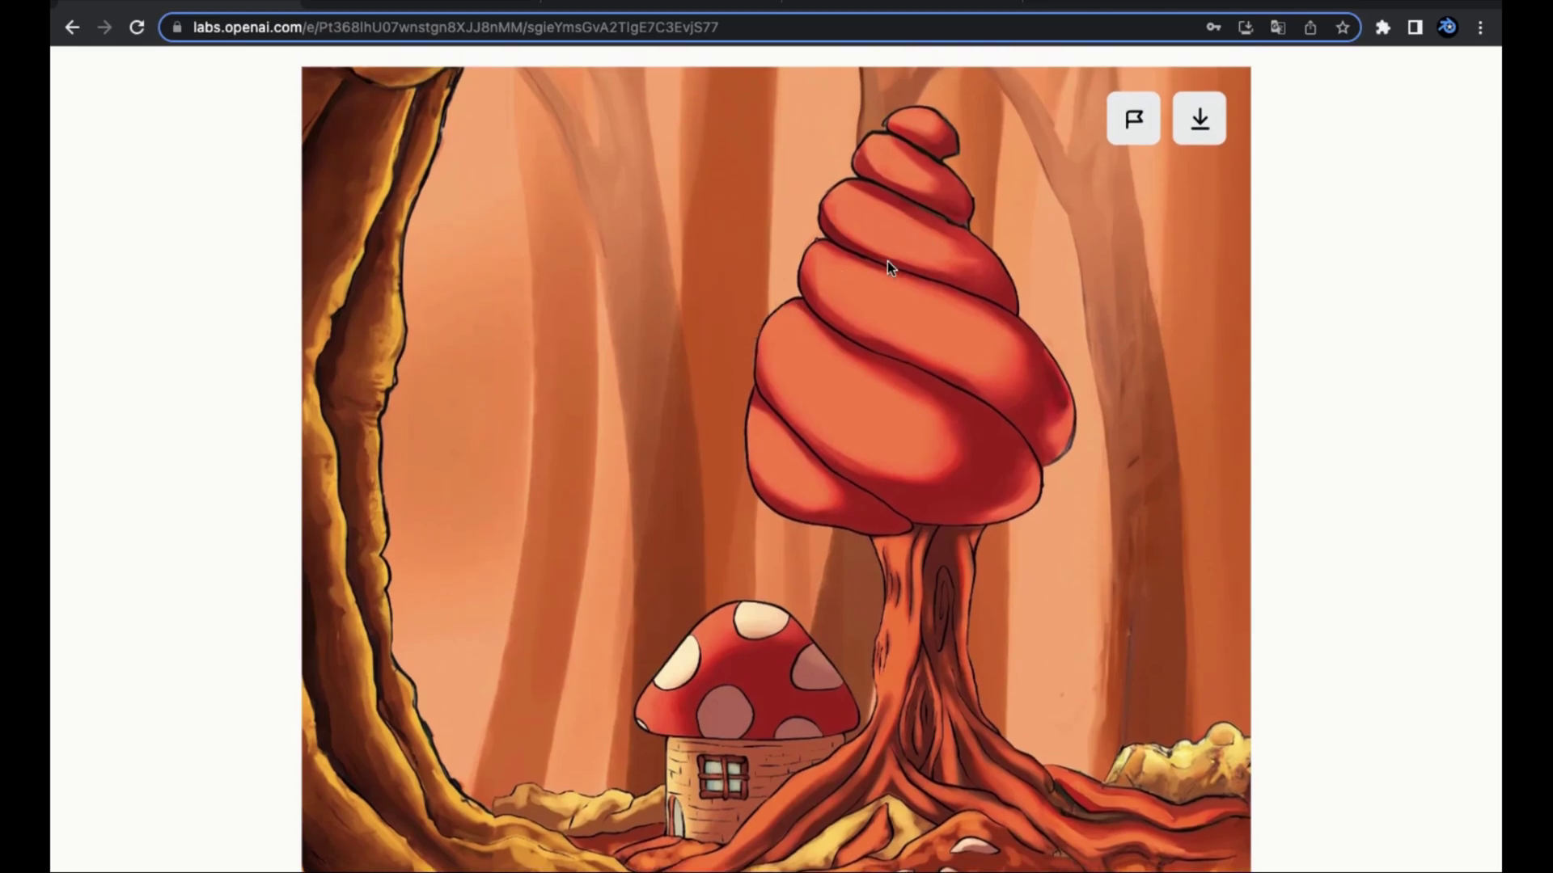
scroll(906, 238, "up", 1)
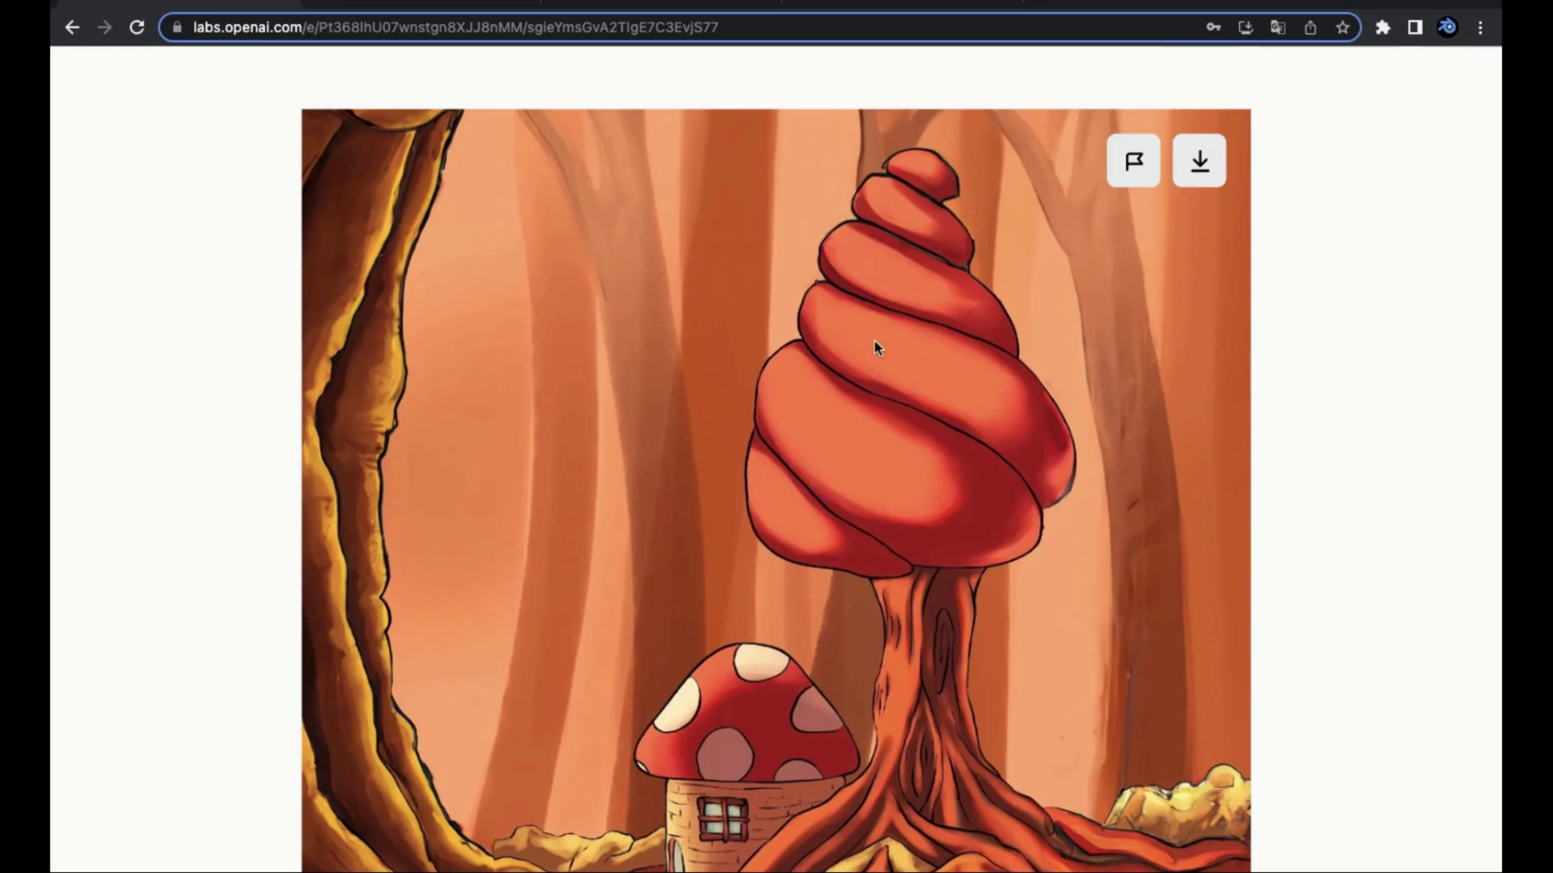
scroll(911, 483, "up", 6)
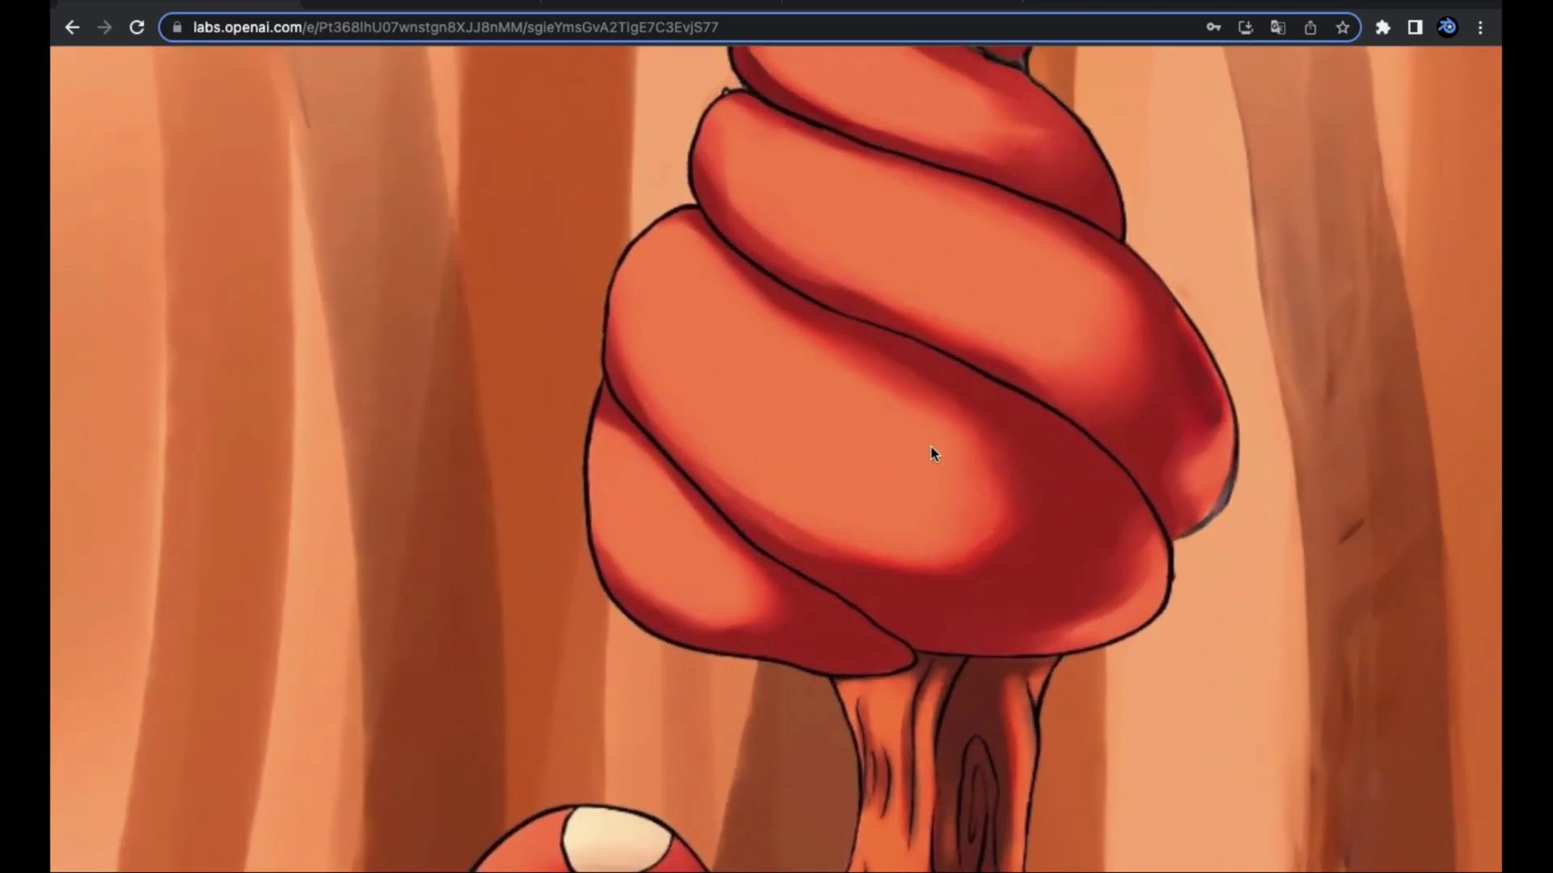
scroll(922, 205, "up", 1)
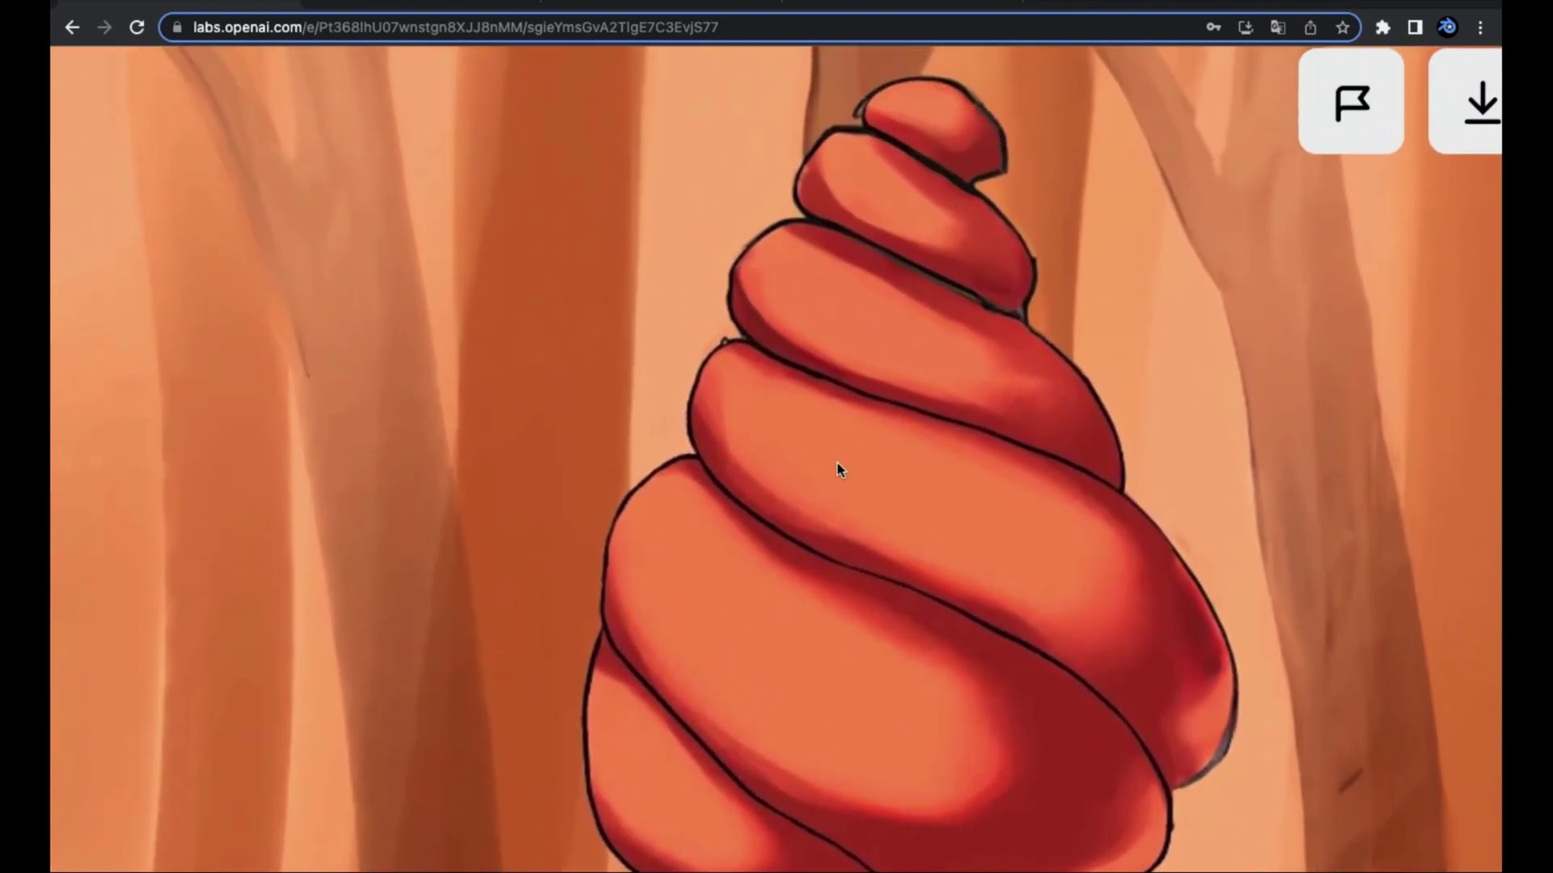
scroll(900, 257, "down", 6)
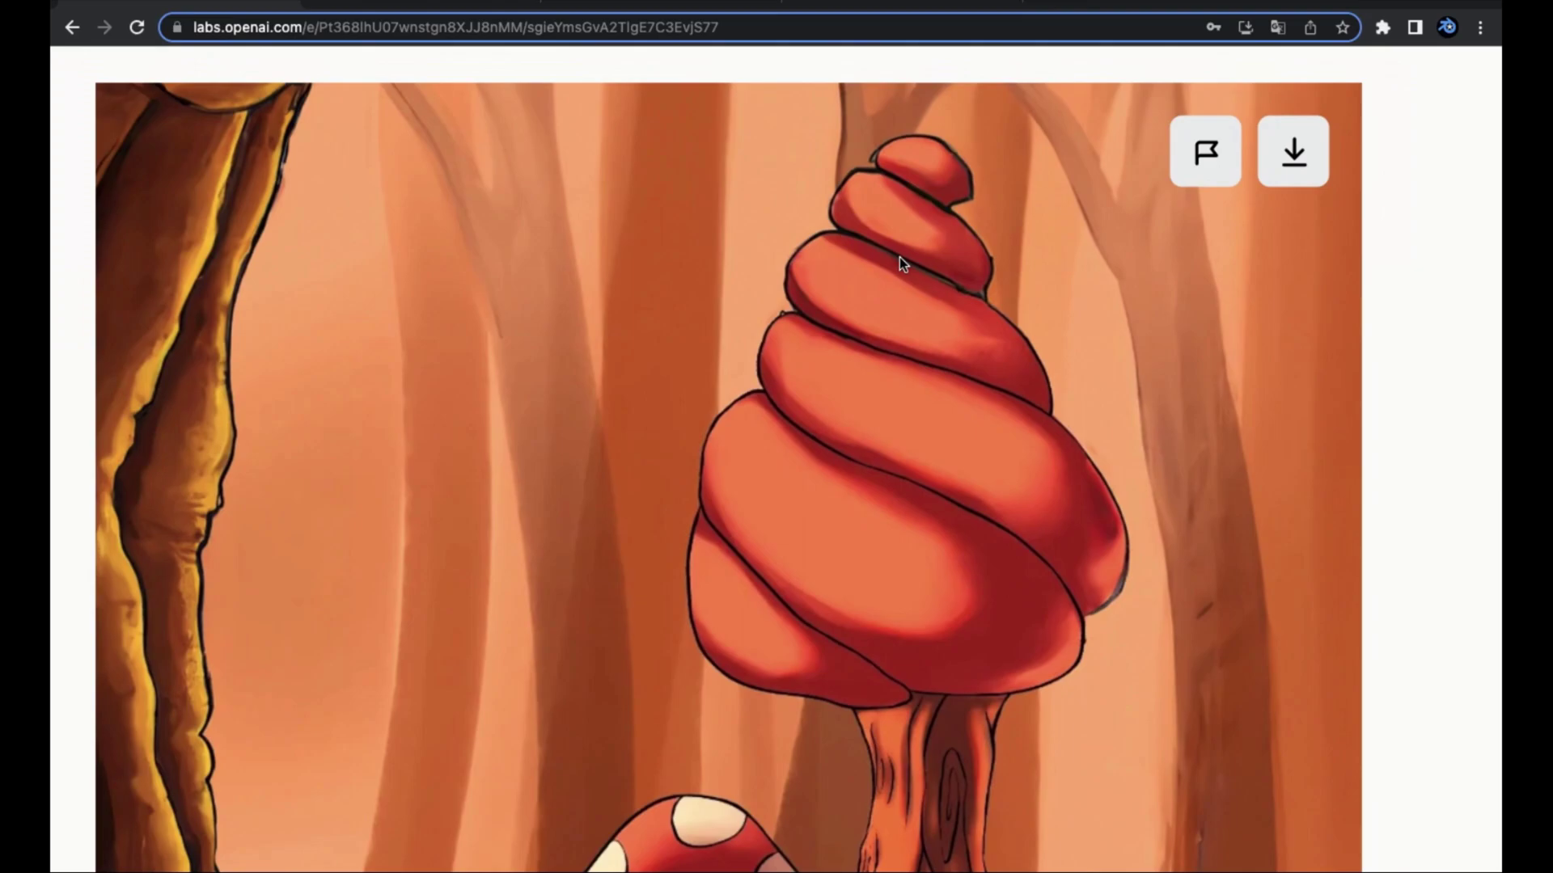
scroll(865, 185, "up", 6)
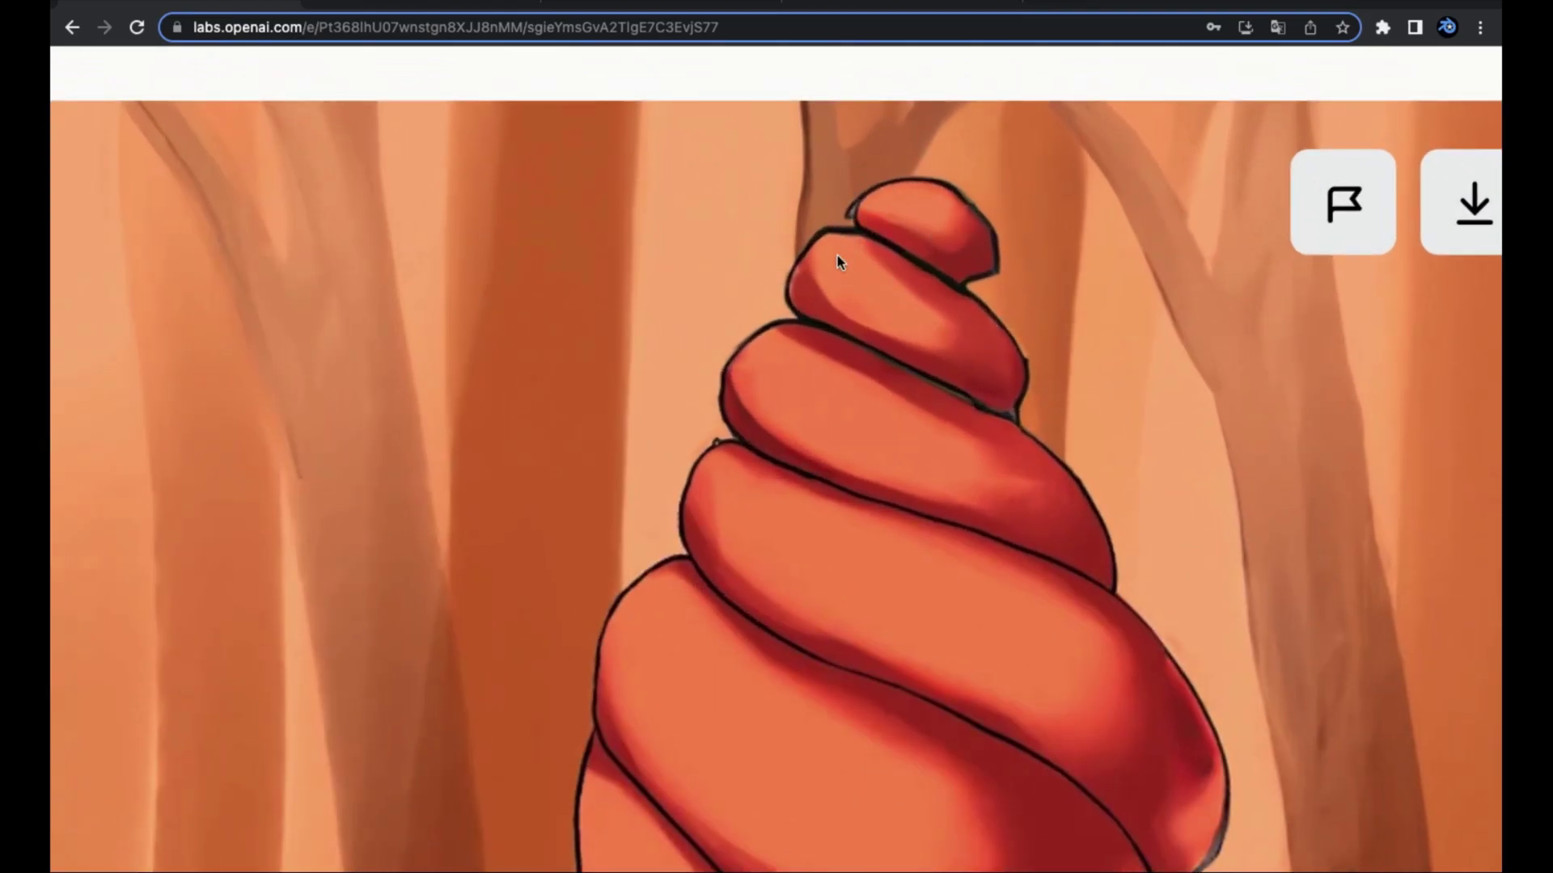
scroll(833, 275, "down", 6)
Compare the second extension with the cropped original in Krita, and return to the overview of generated results.
left_click(1112, 260)
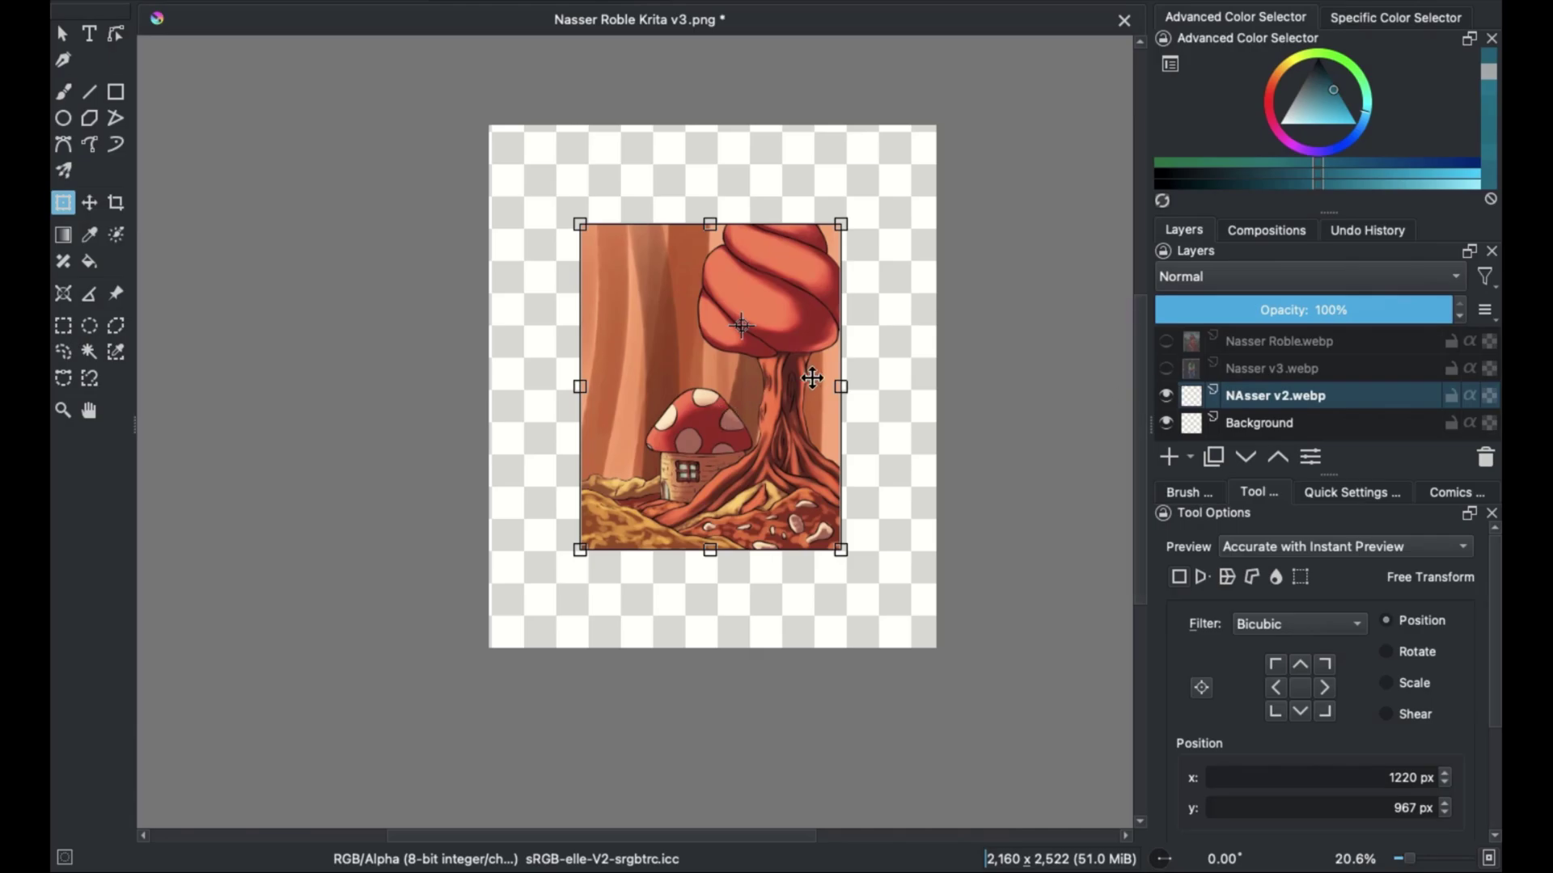
key("ctrl+Left")
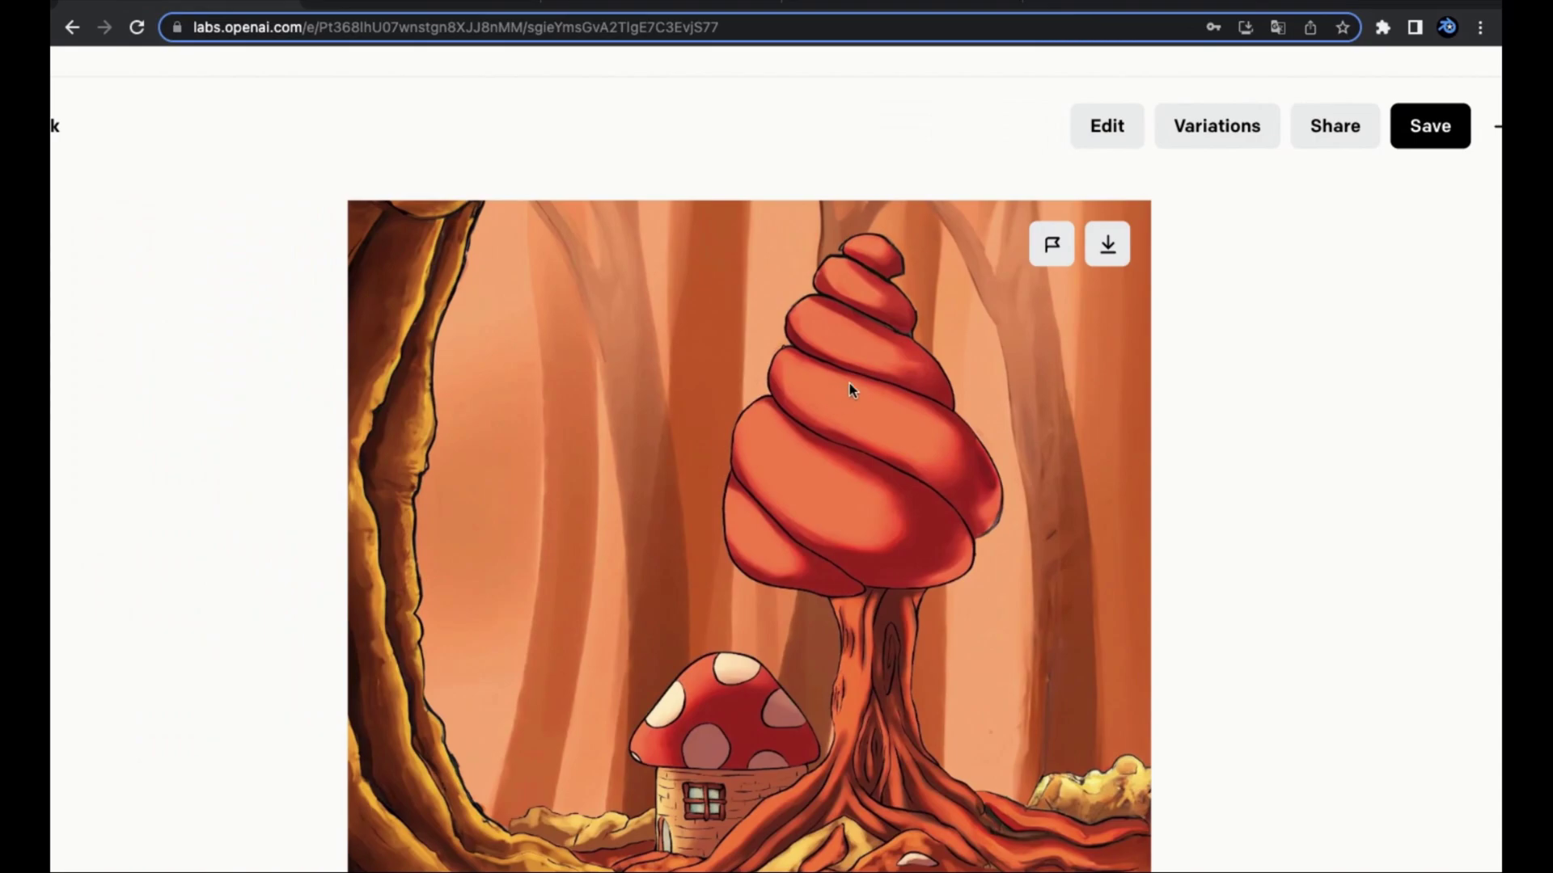
scroll(794, 433, "down", 5)
key("Right")
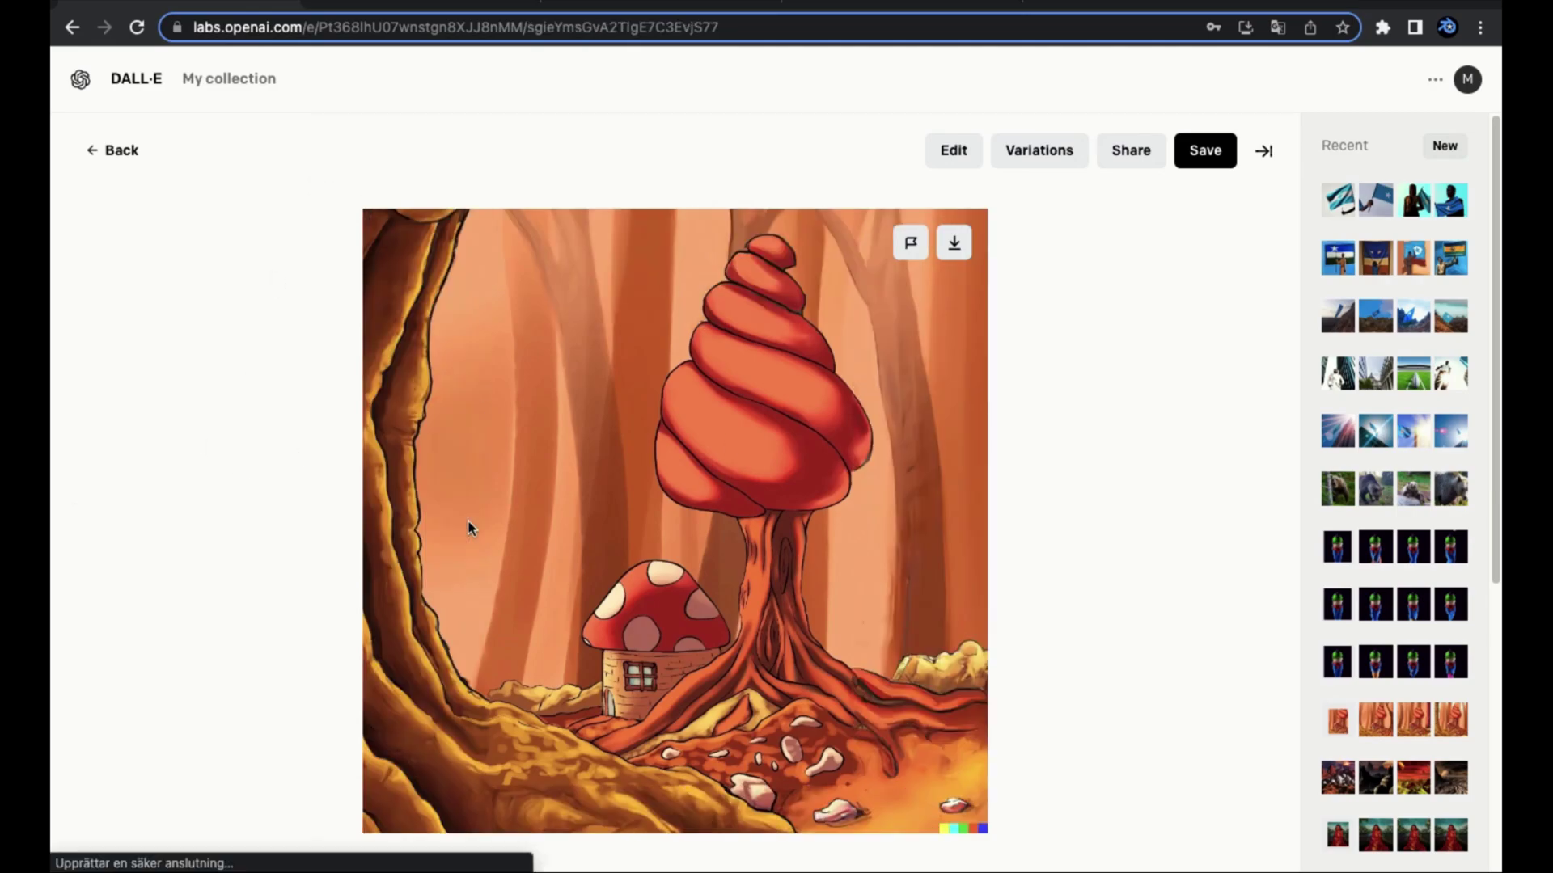
key("Escape")
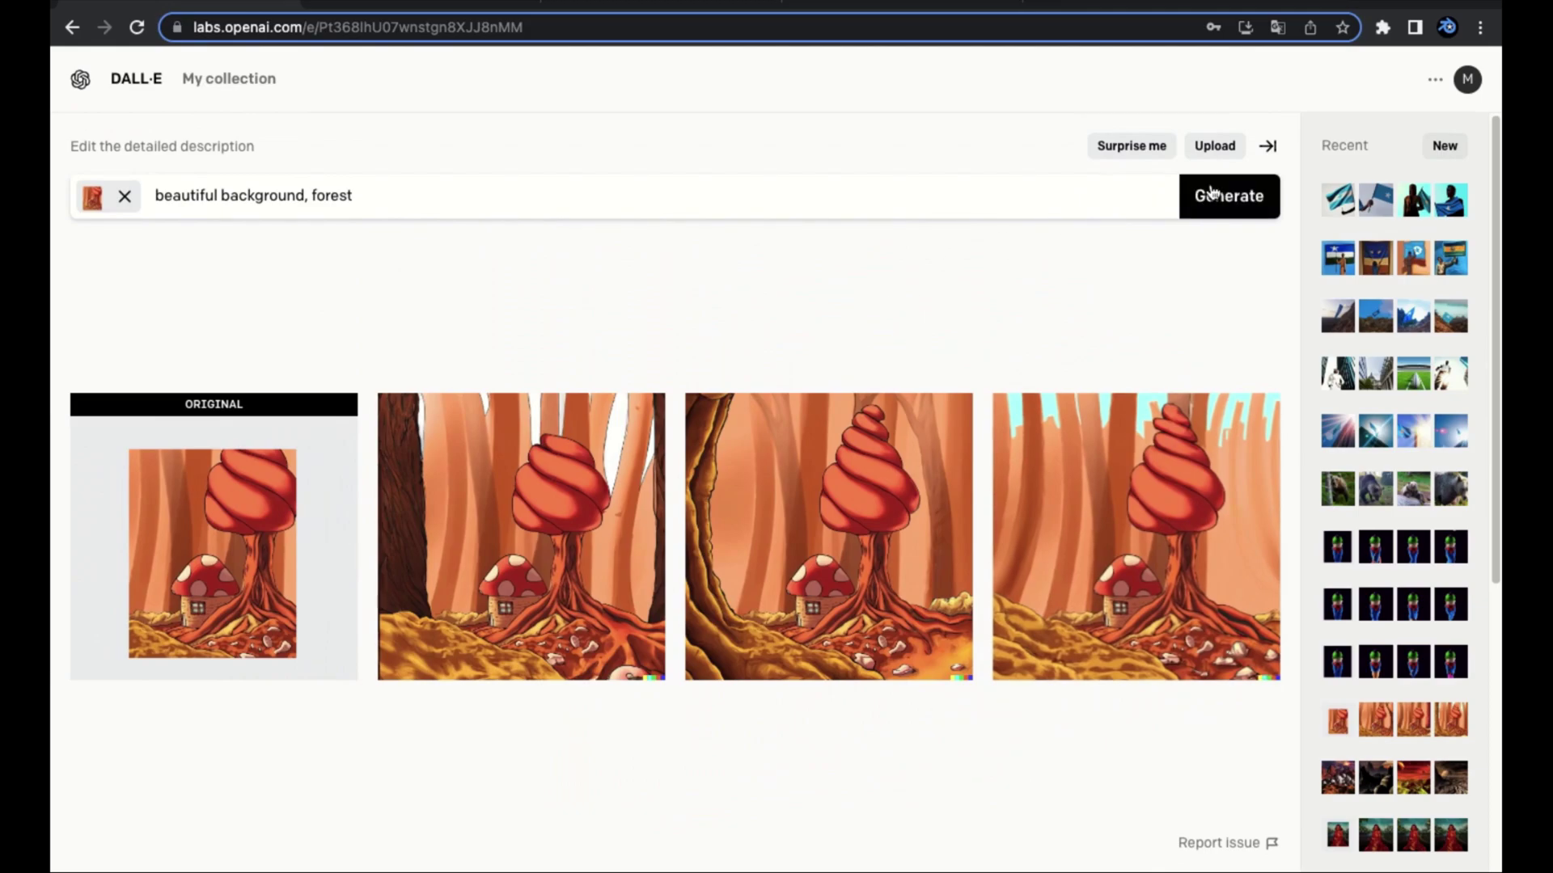
Switch to Krita, show the hidden layer with the portrait of the woman in red, and select it for transforming.
left_click(1224, 148)
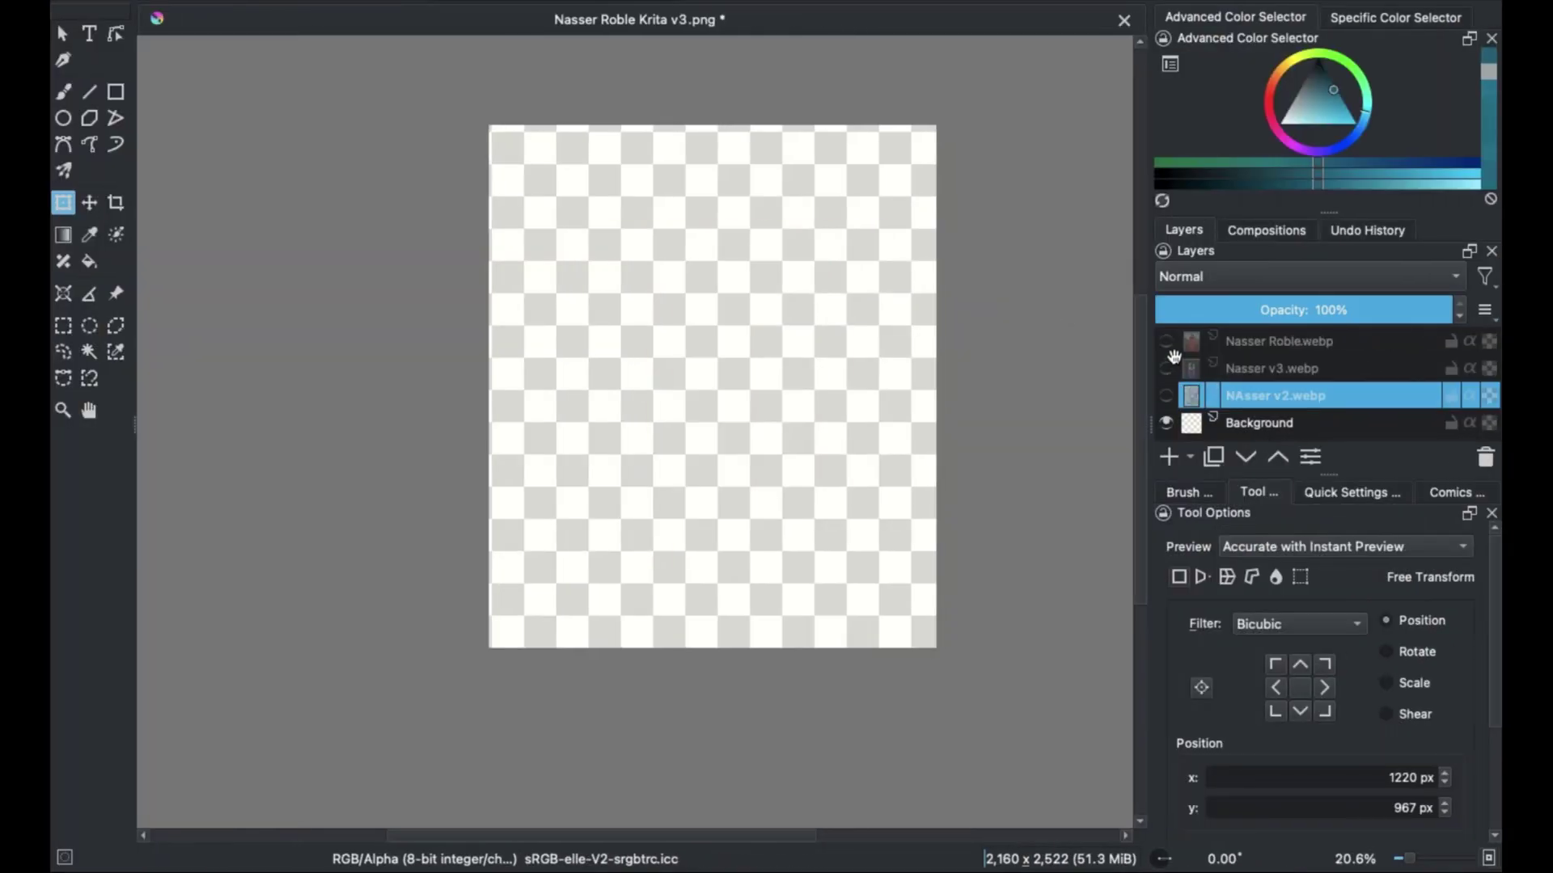
left_click(1165, 341)
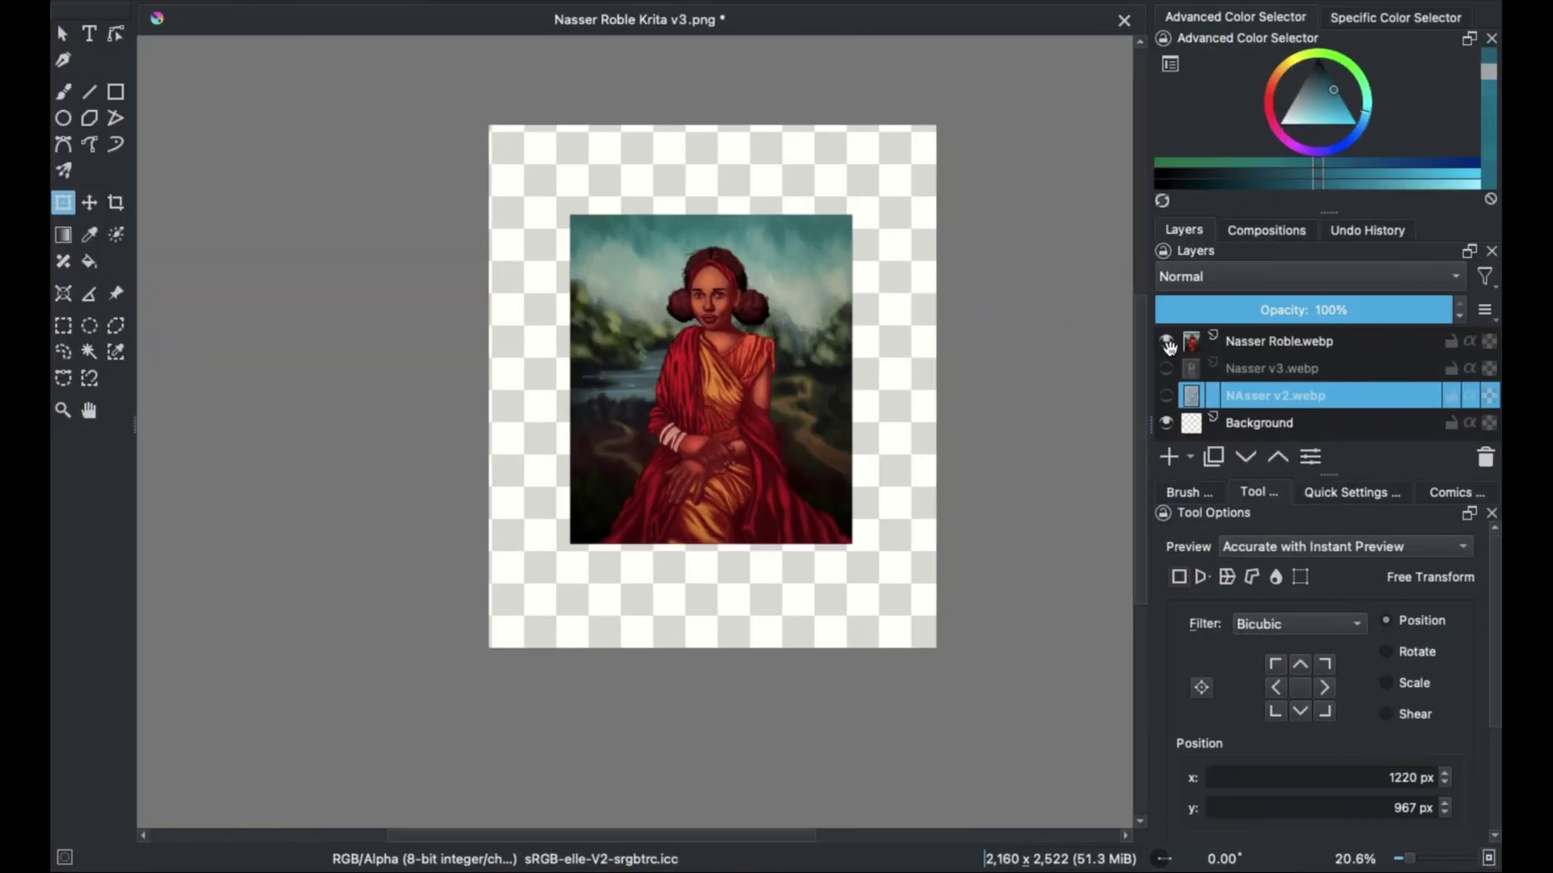
left_click(1261, 339)
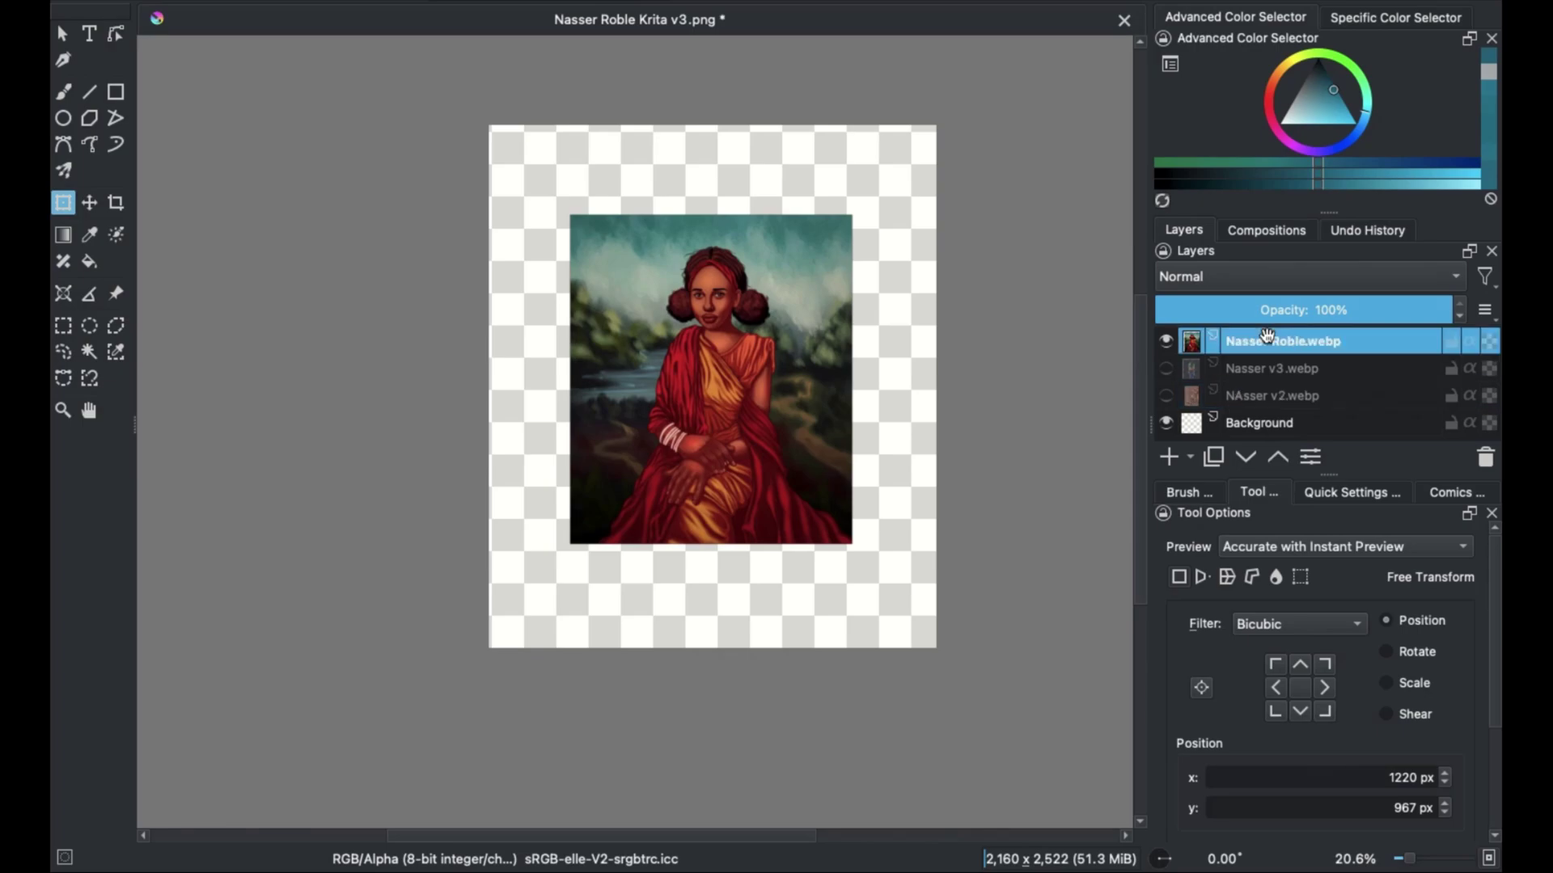
left_click(728, 335)
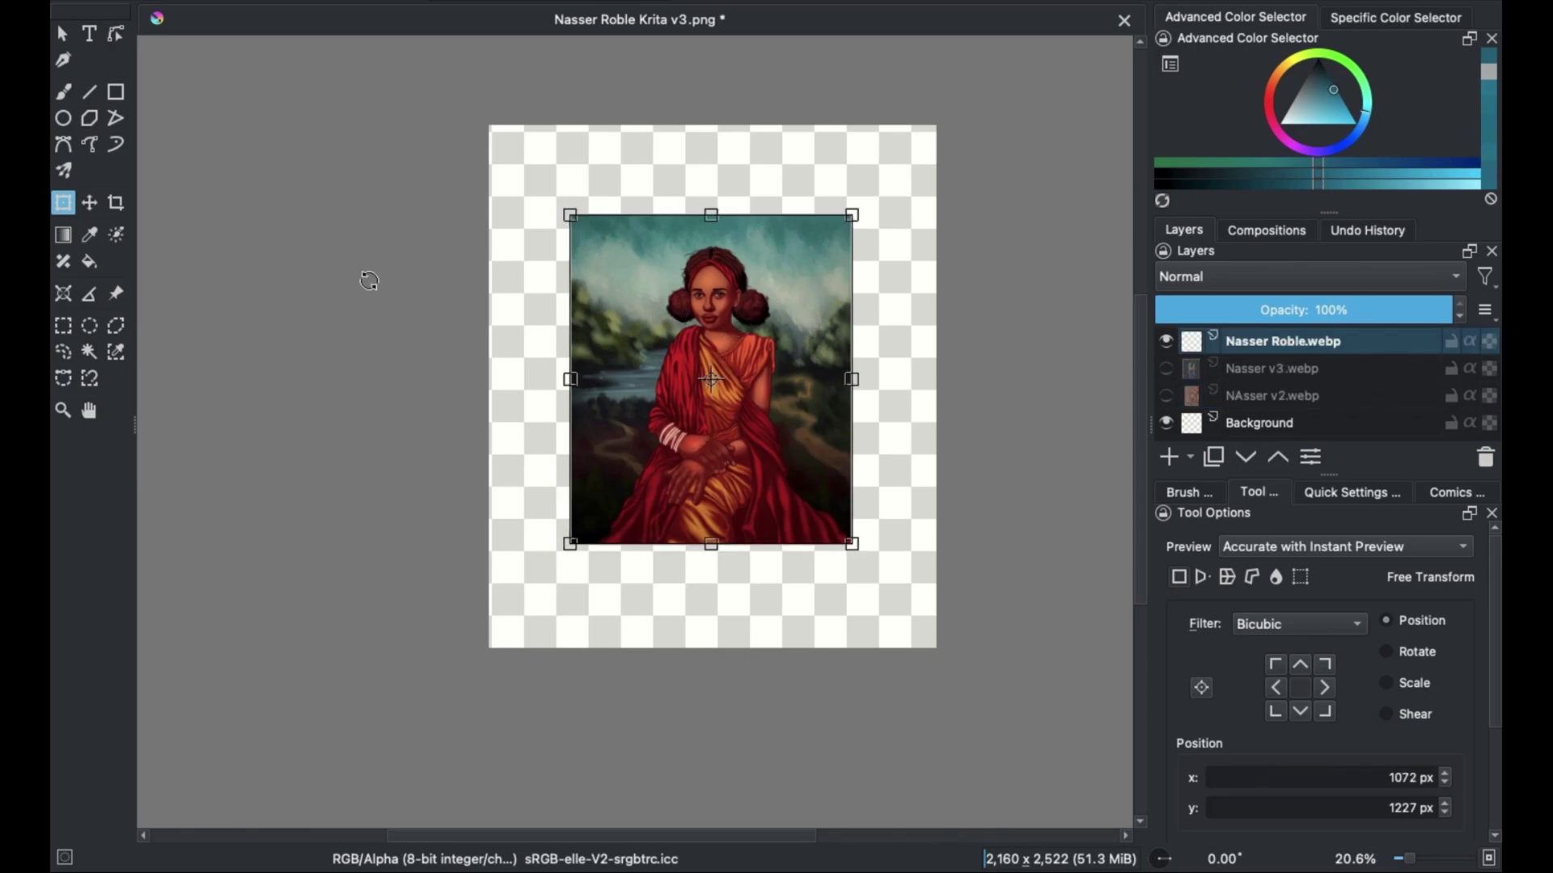
left_click_drag(710, 303, 676, 301)
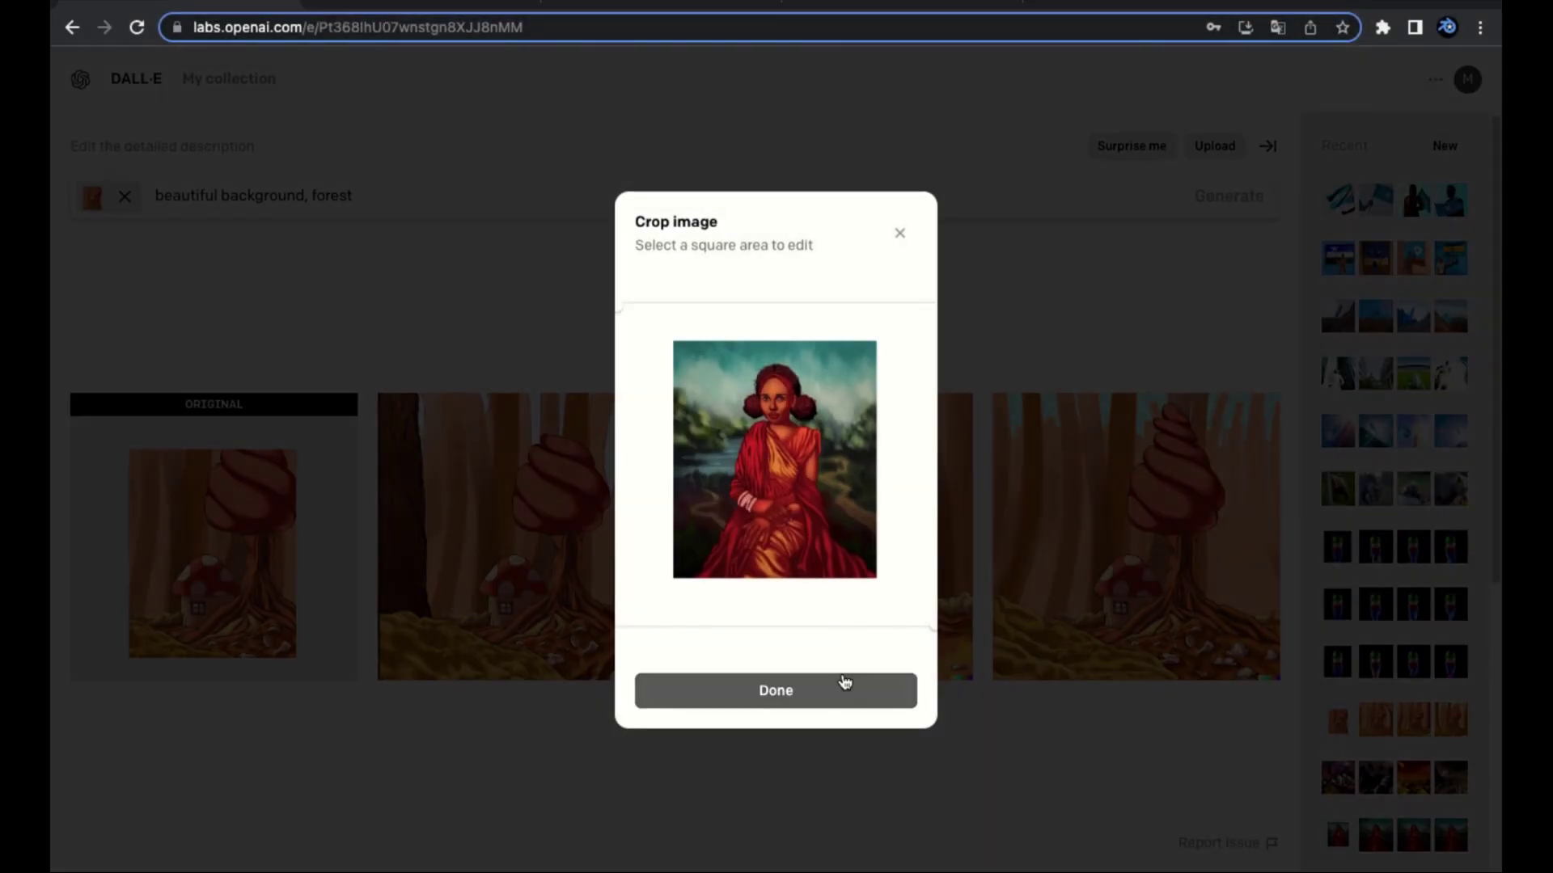
Accept the square crop of the uploaded portrait in DALL·E and generate extensions with the prompt "beautiful background, trees".
left_click(842, 686)
type("beautiful backgro")
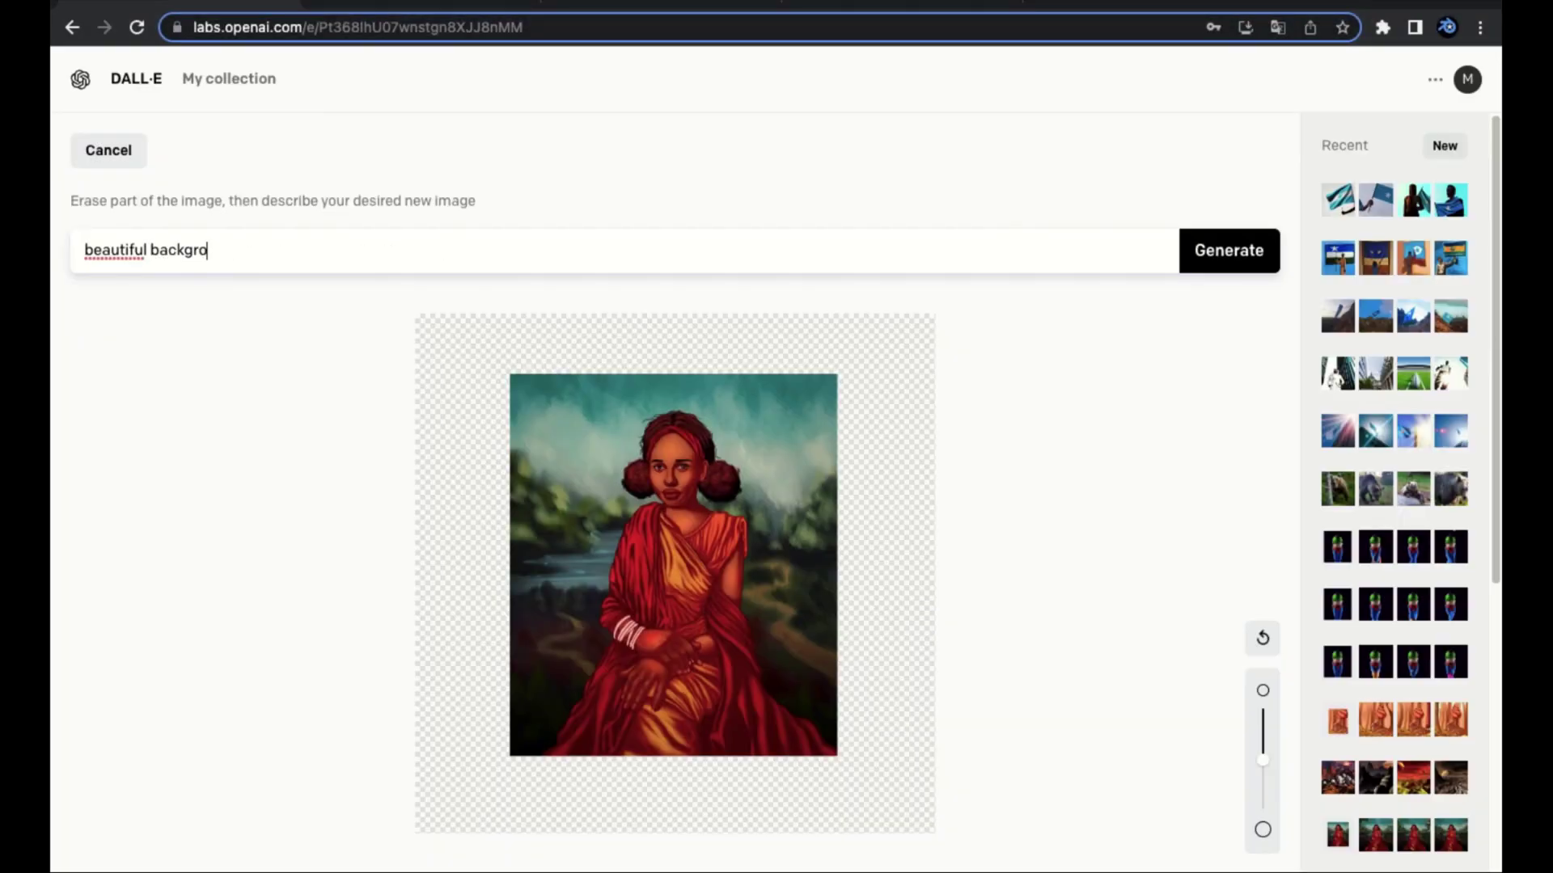
type("und, trees")
left_click(1236, 252)
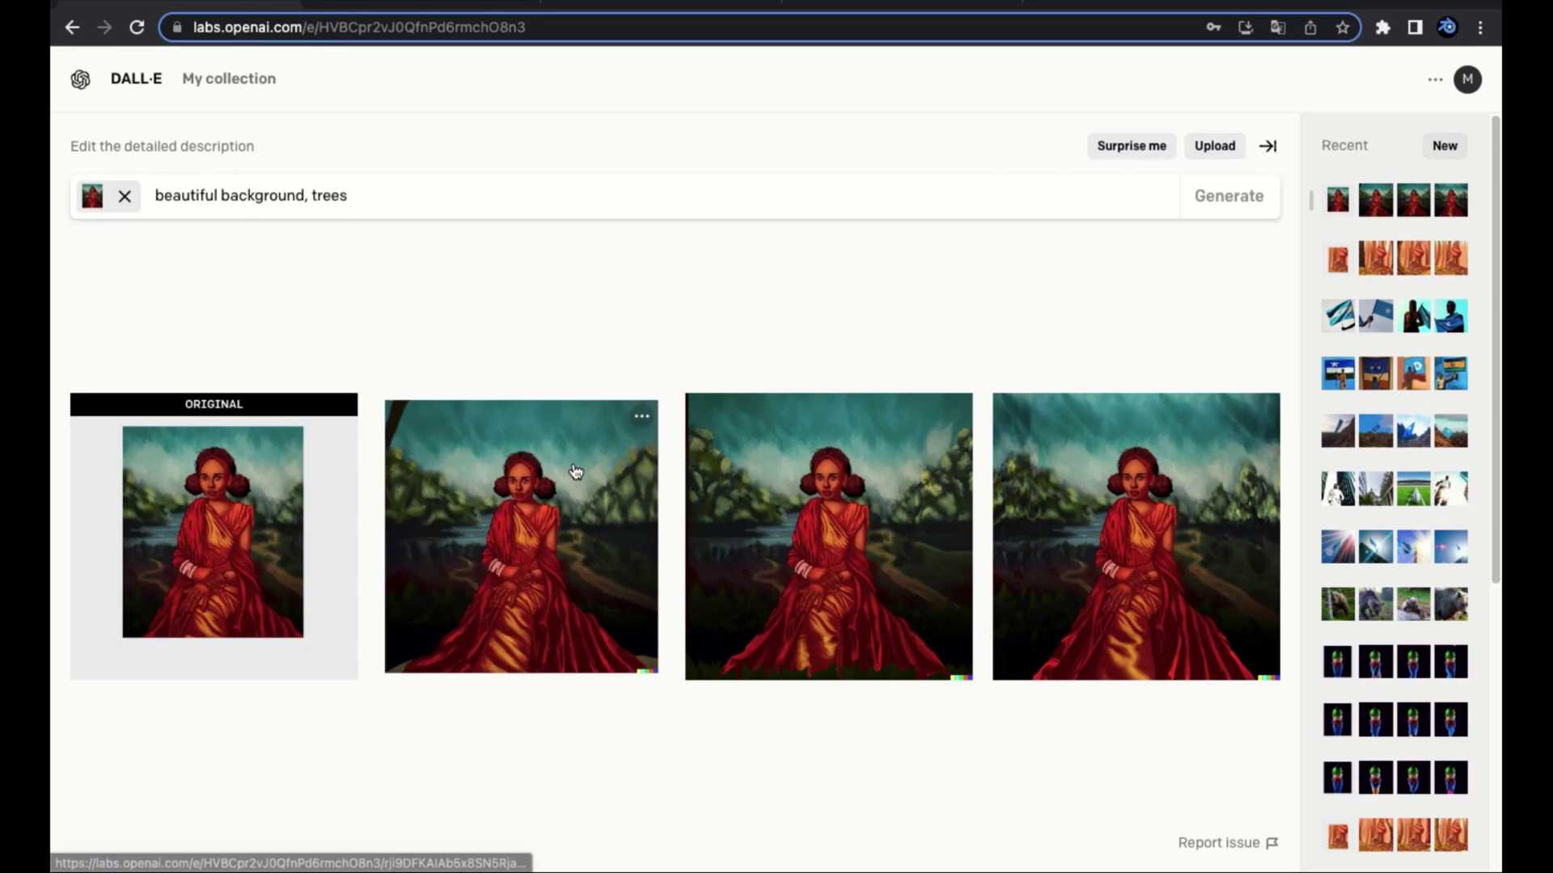
Examine the three generated extensions of the portrait enlarged, one after another, checking the added dress and scenery.
left_click(578, 479)
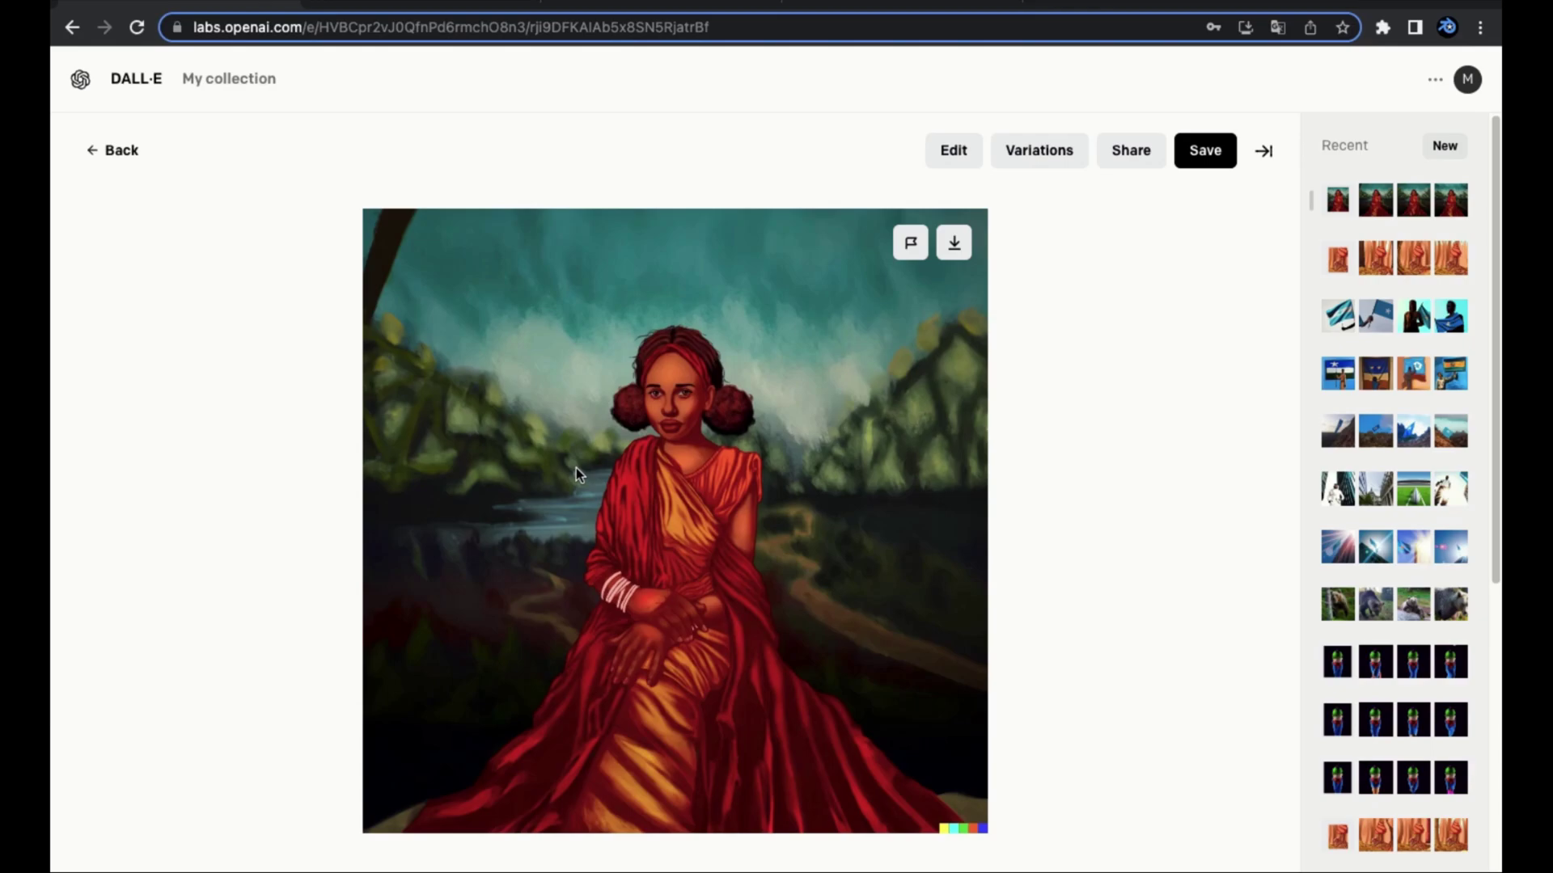
left_click(576, 467)
left_click(639, 654)
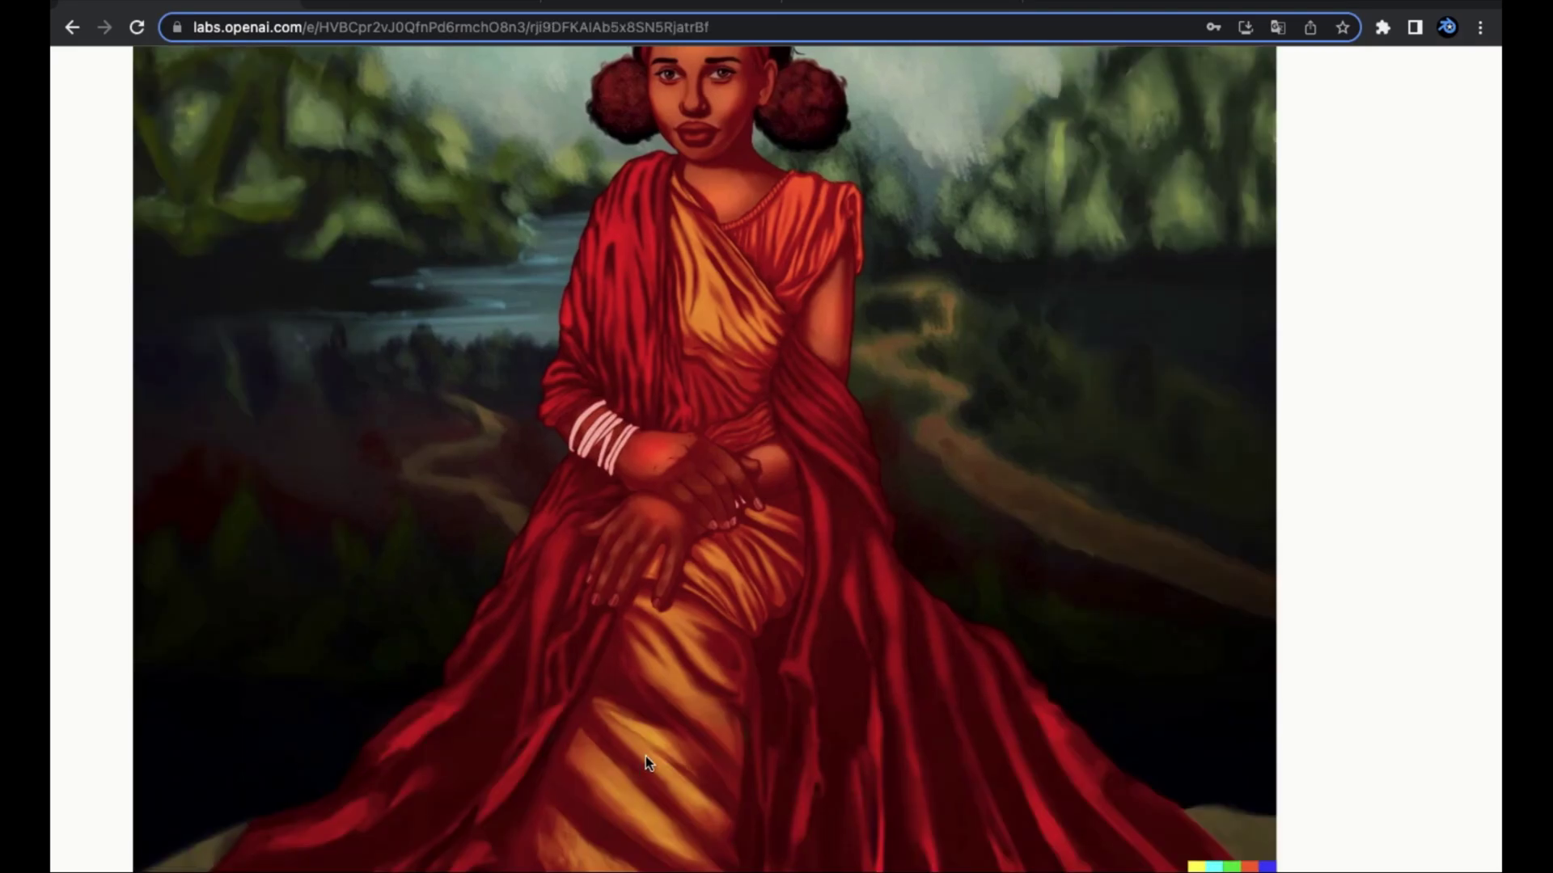
left_click(764, 487)
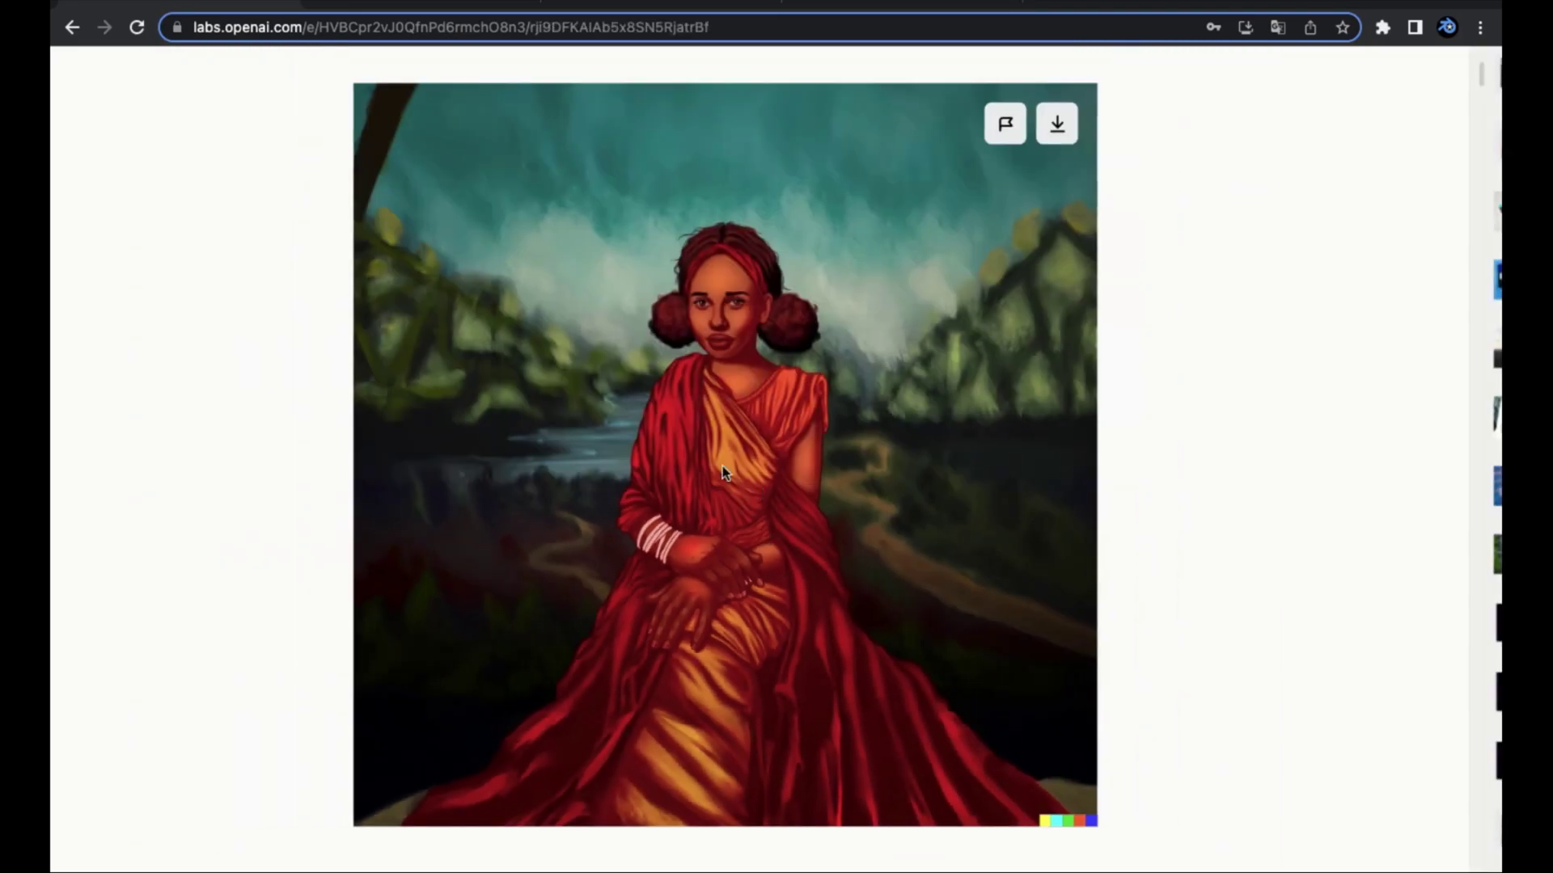
key("Right")
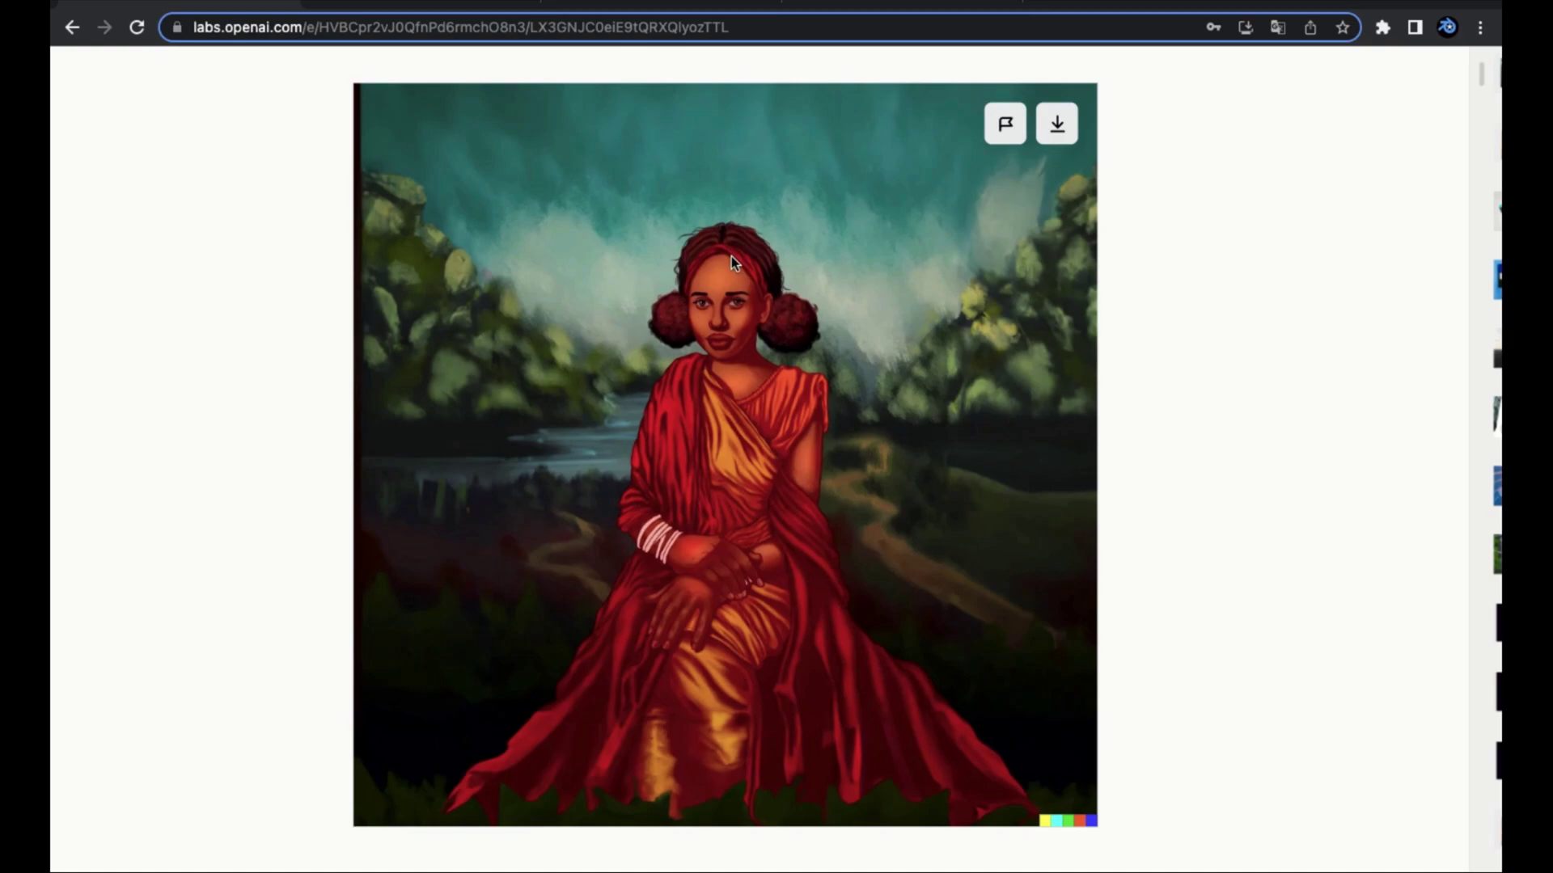
key("Right")
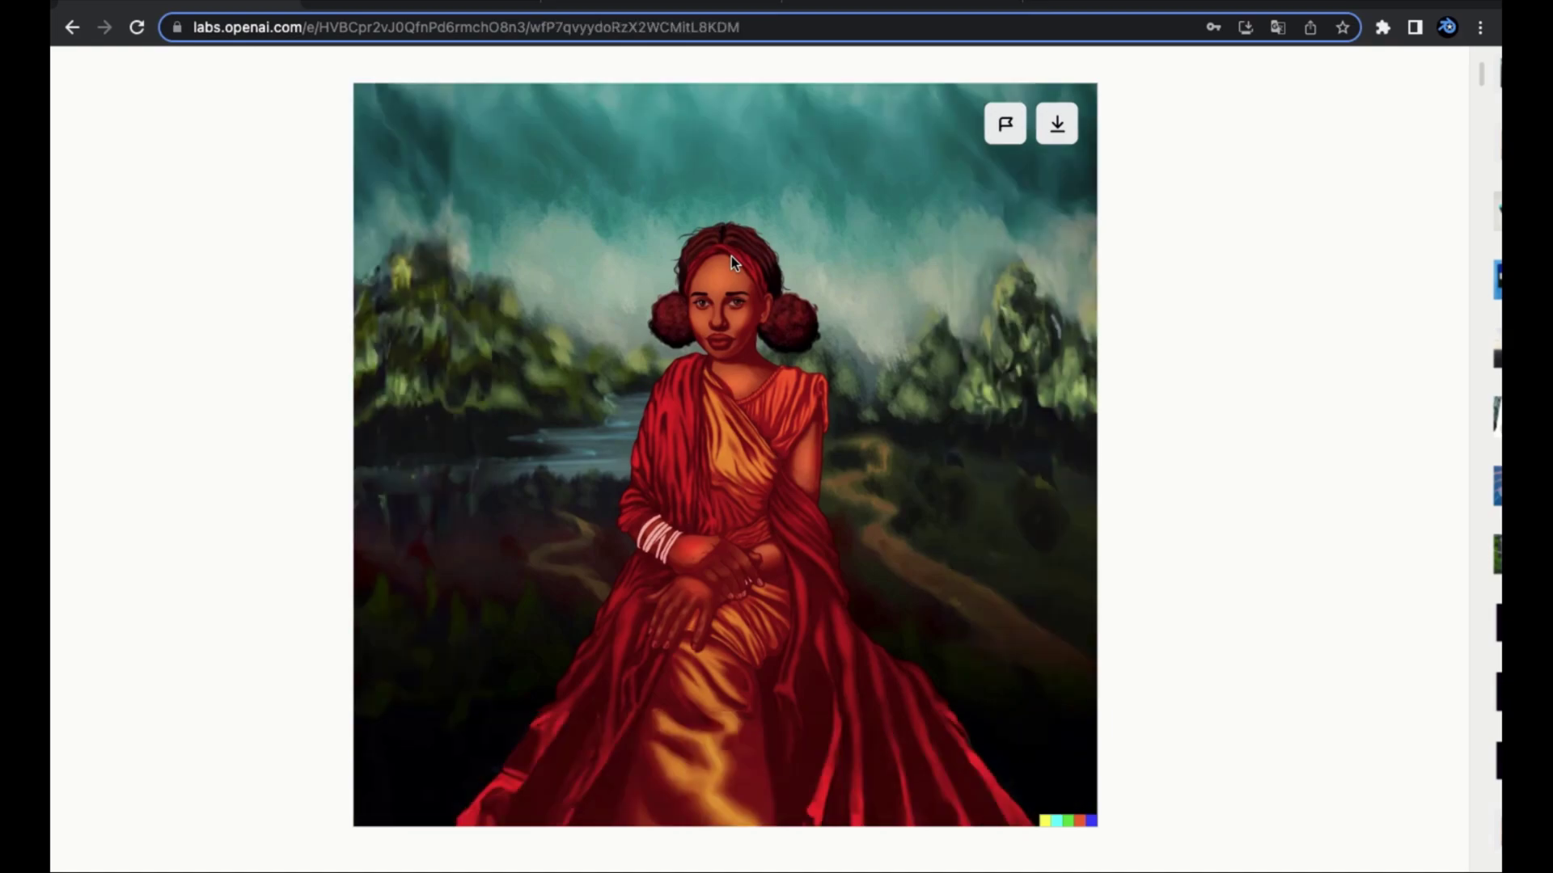
scroll(731, 256, "right", 1)
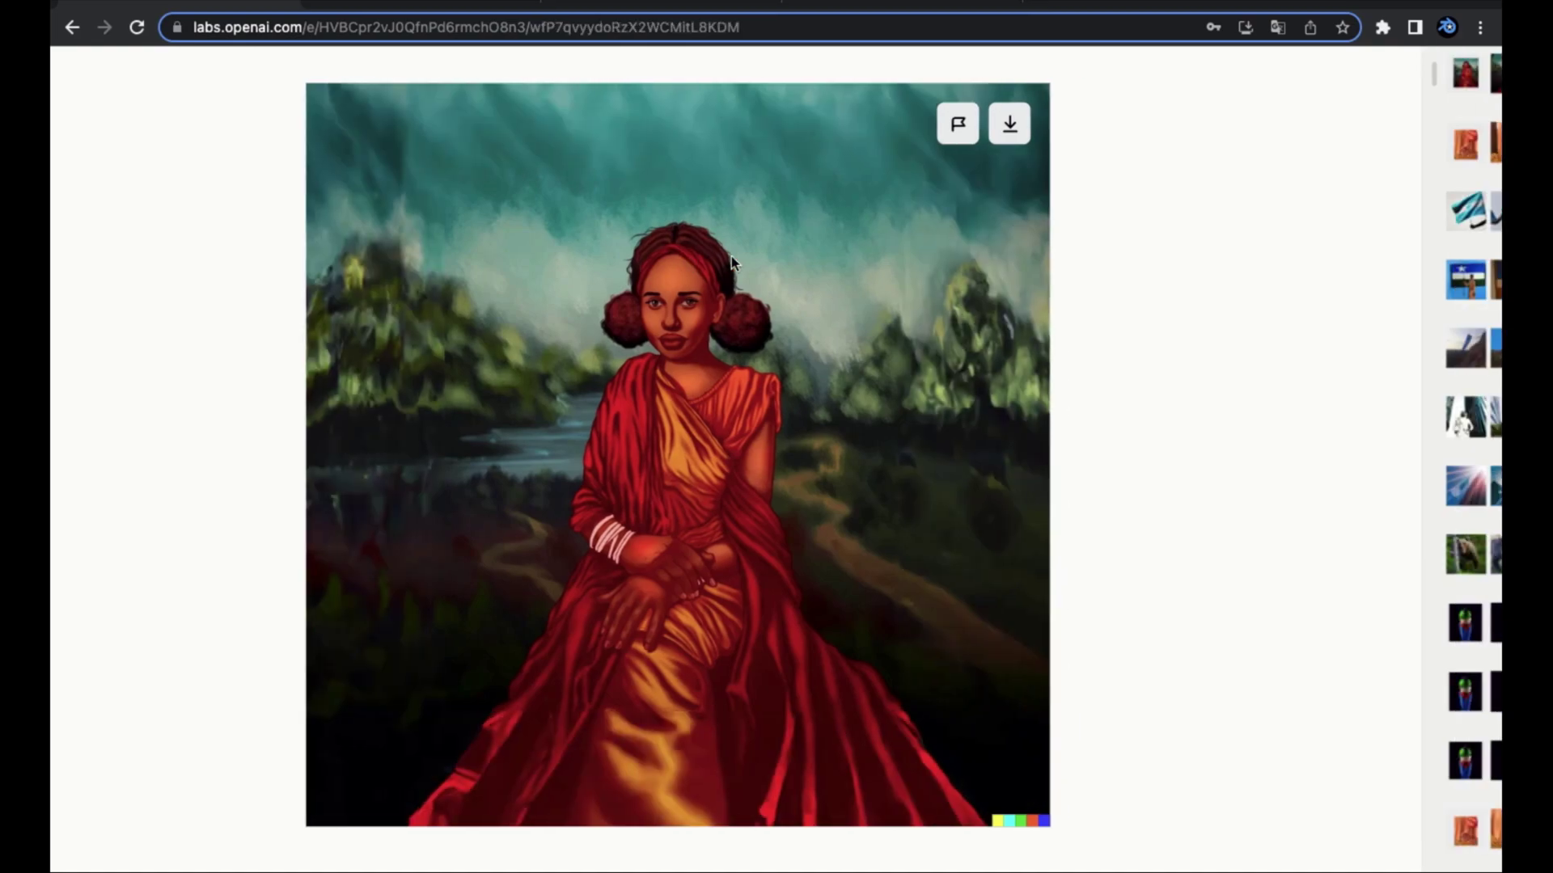
key("Right")
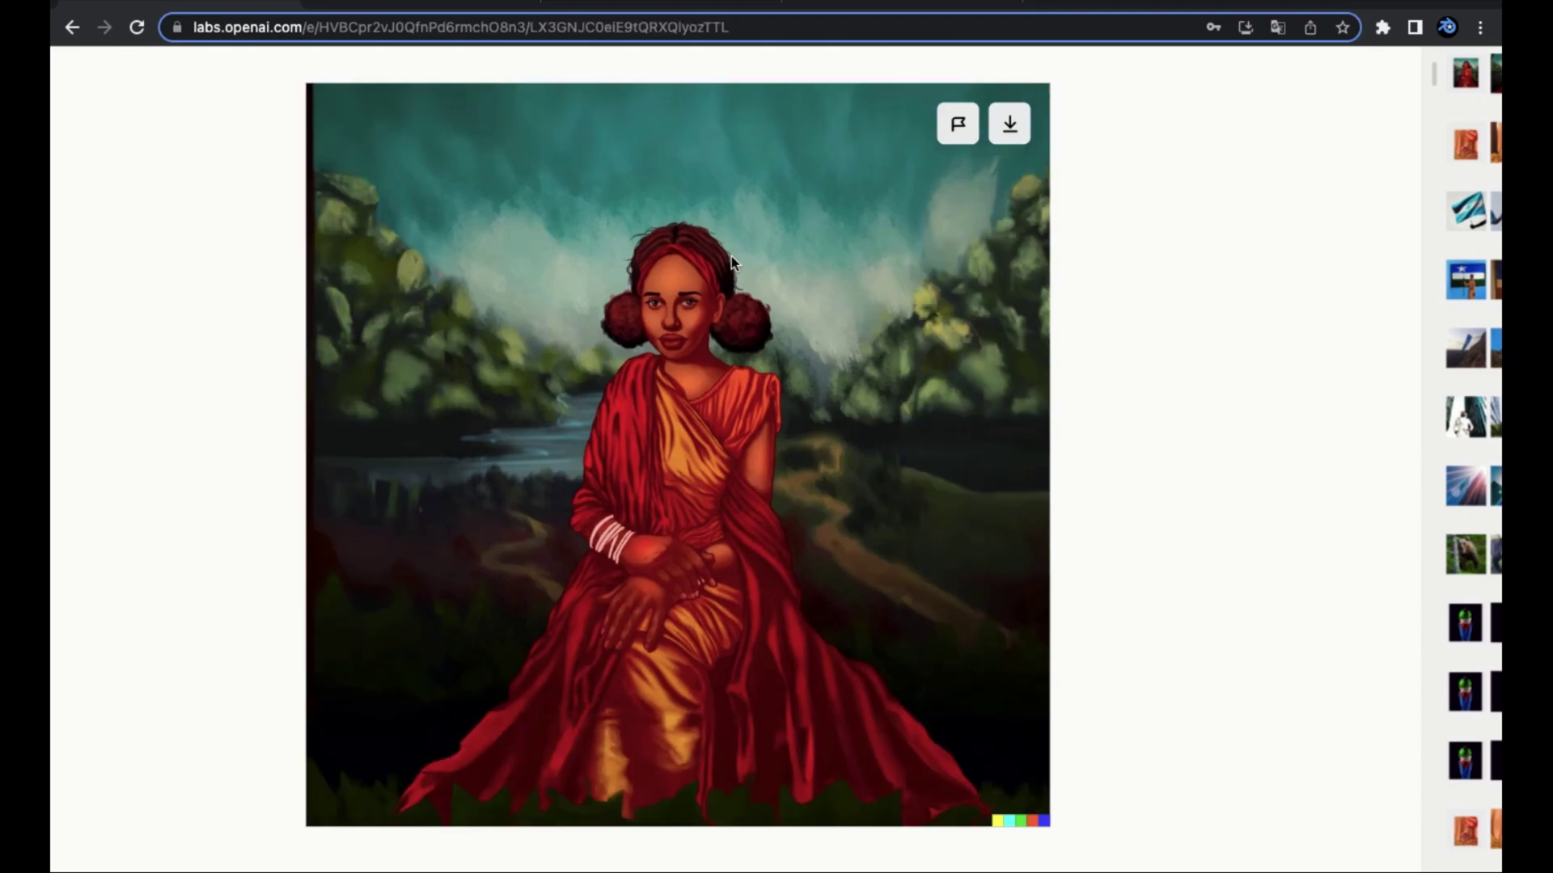
key("Right")
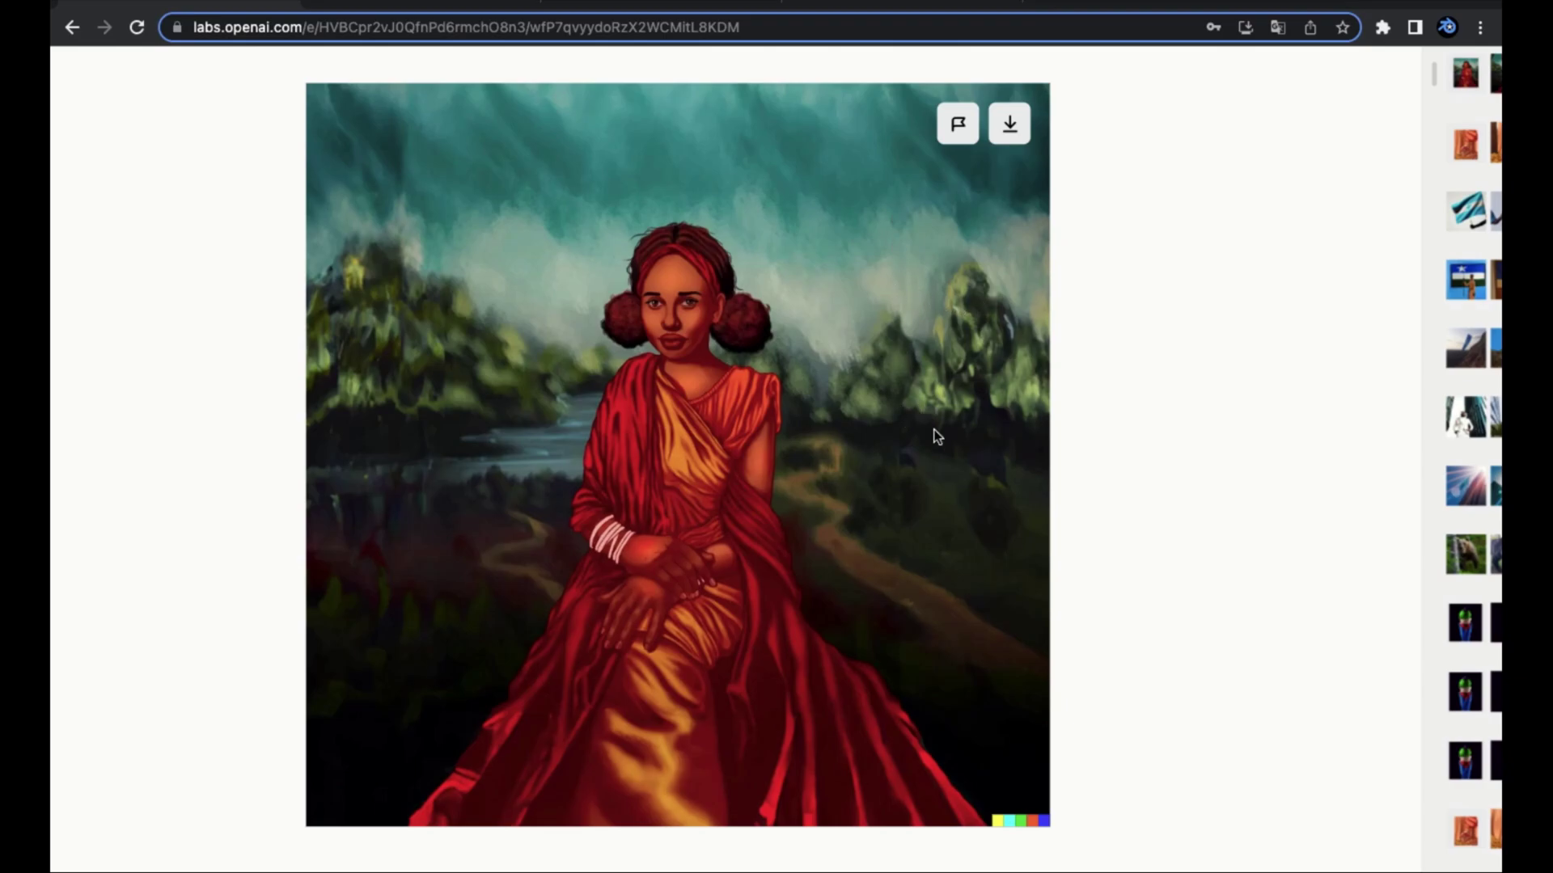
Return to the second extension and inspect the added lower part of the dress up close.
key("Left")
scroll(904, 420, "up", 5)
scroll(900, 431, "down", 5)
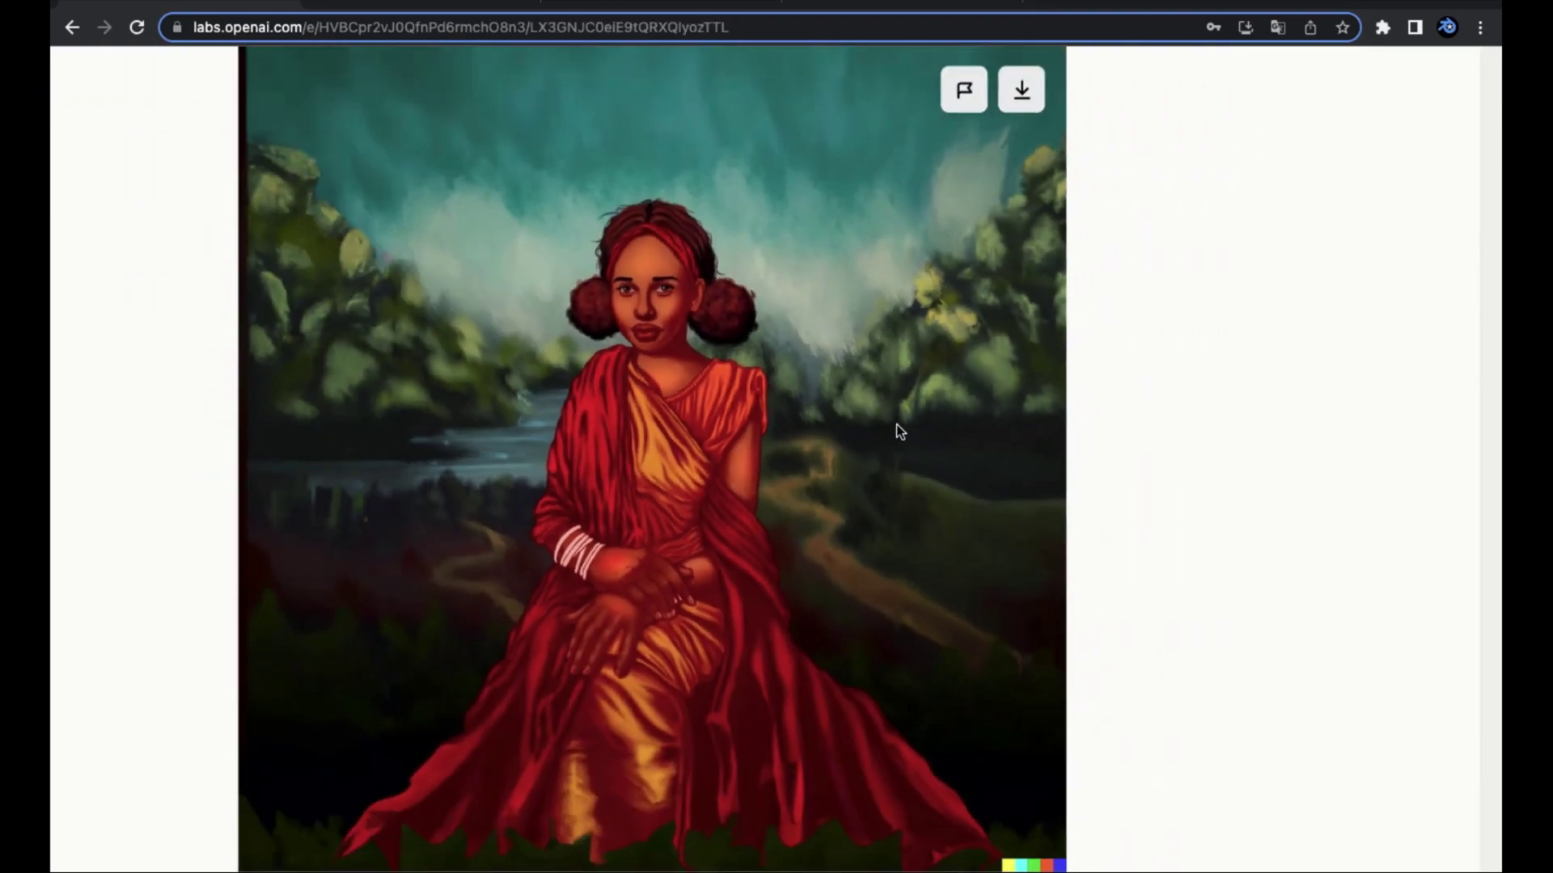
scroll(535, 500, "down", 1)
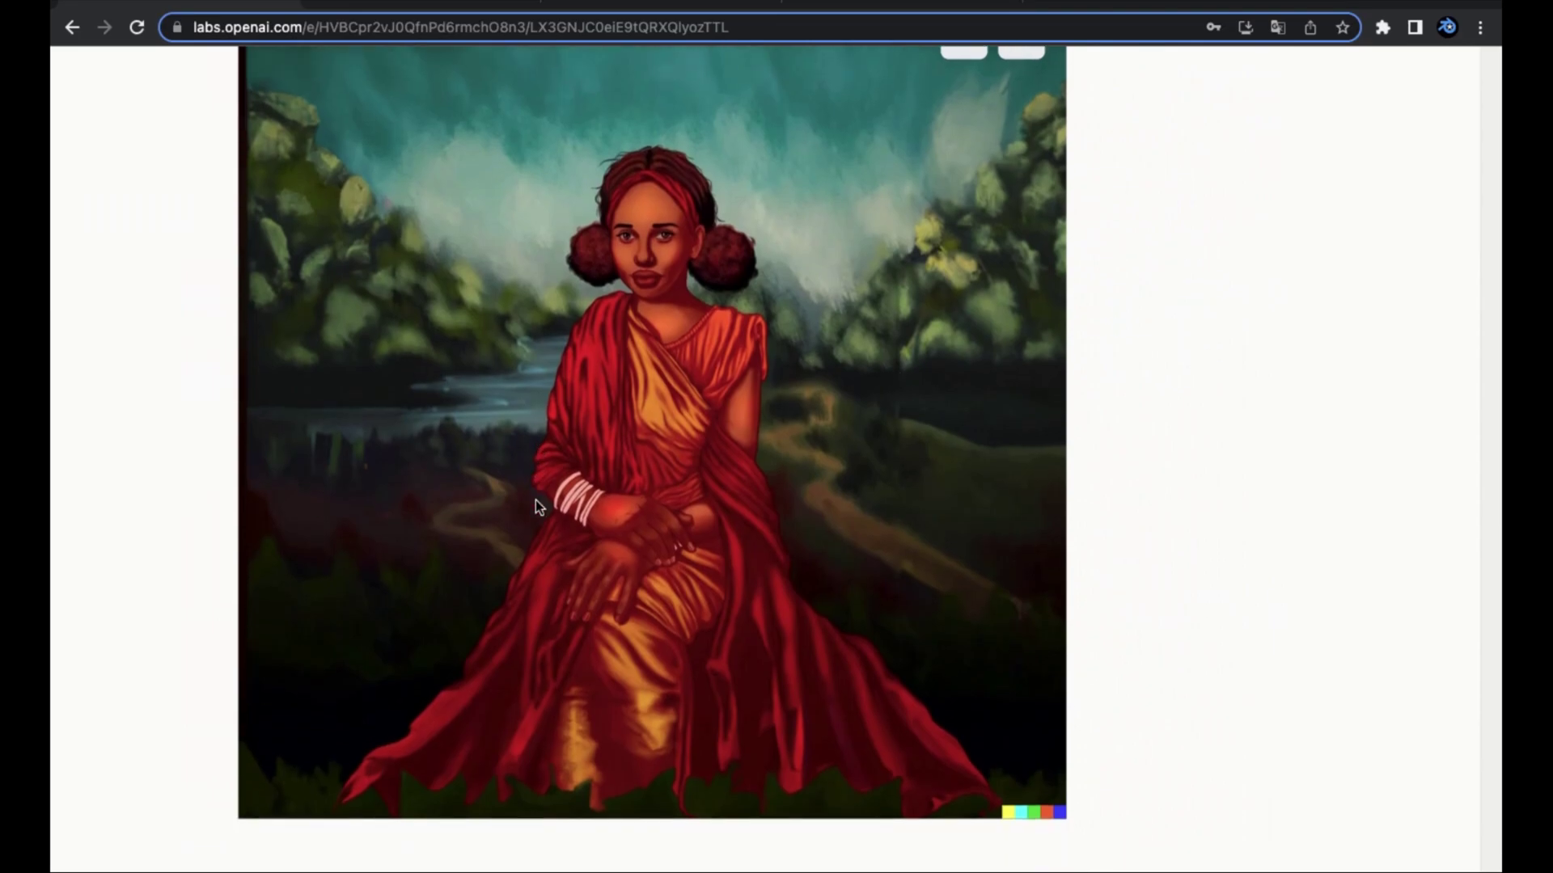
scroll(559, 711, "up", 5)
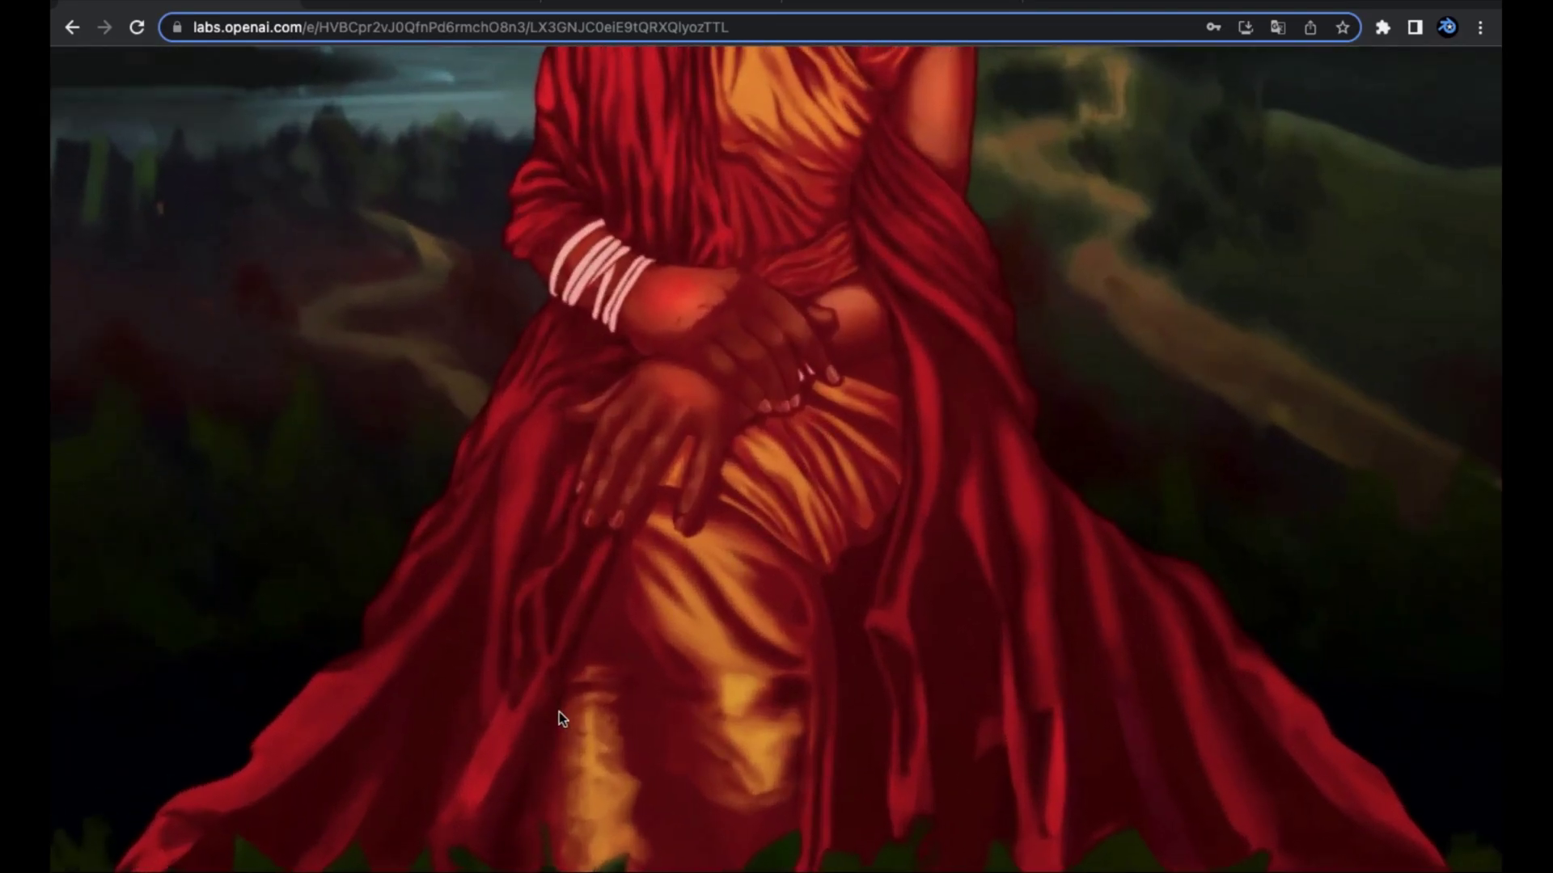
scroll(560, 712, "down", 5)
Bring up the first extension and inspect the woman's dress and hands up close.
key("Right")
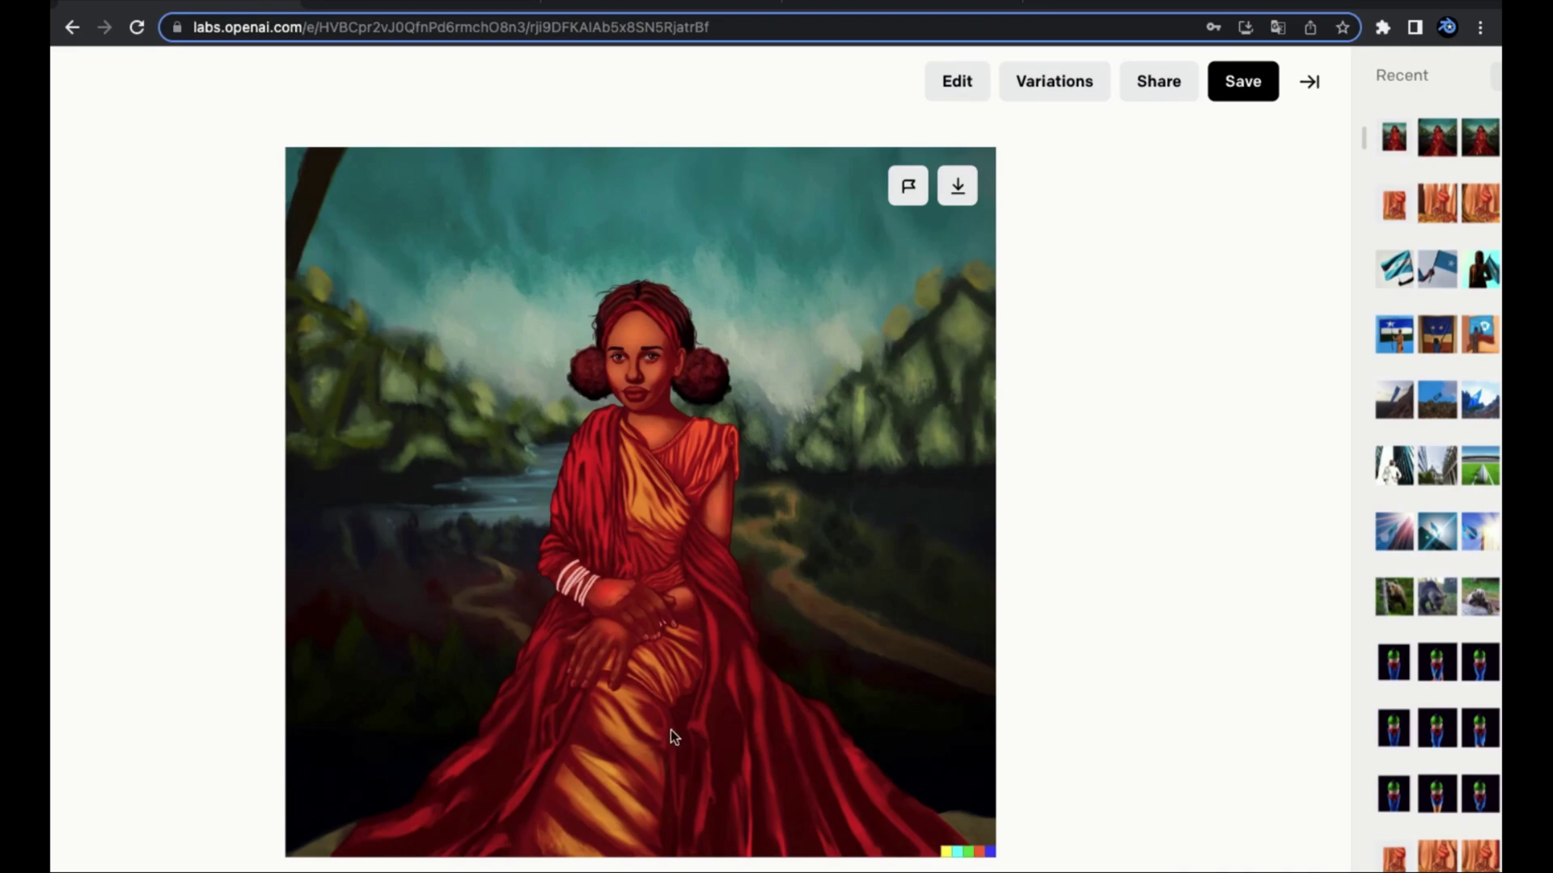
scroll(519, 608, "up", 5)
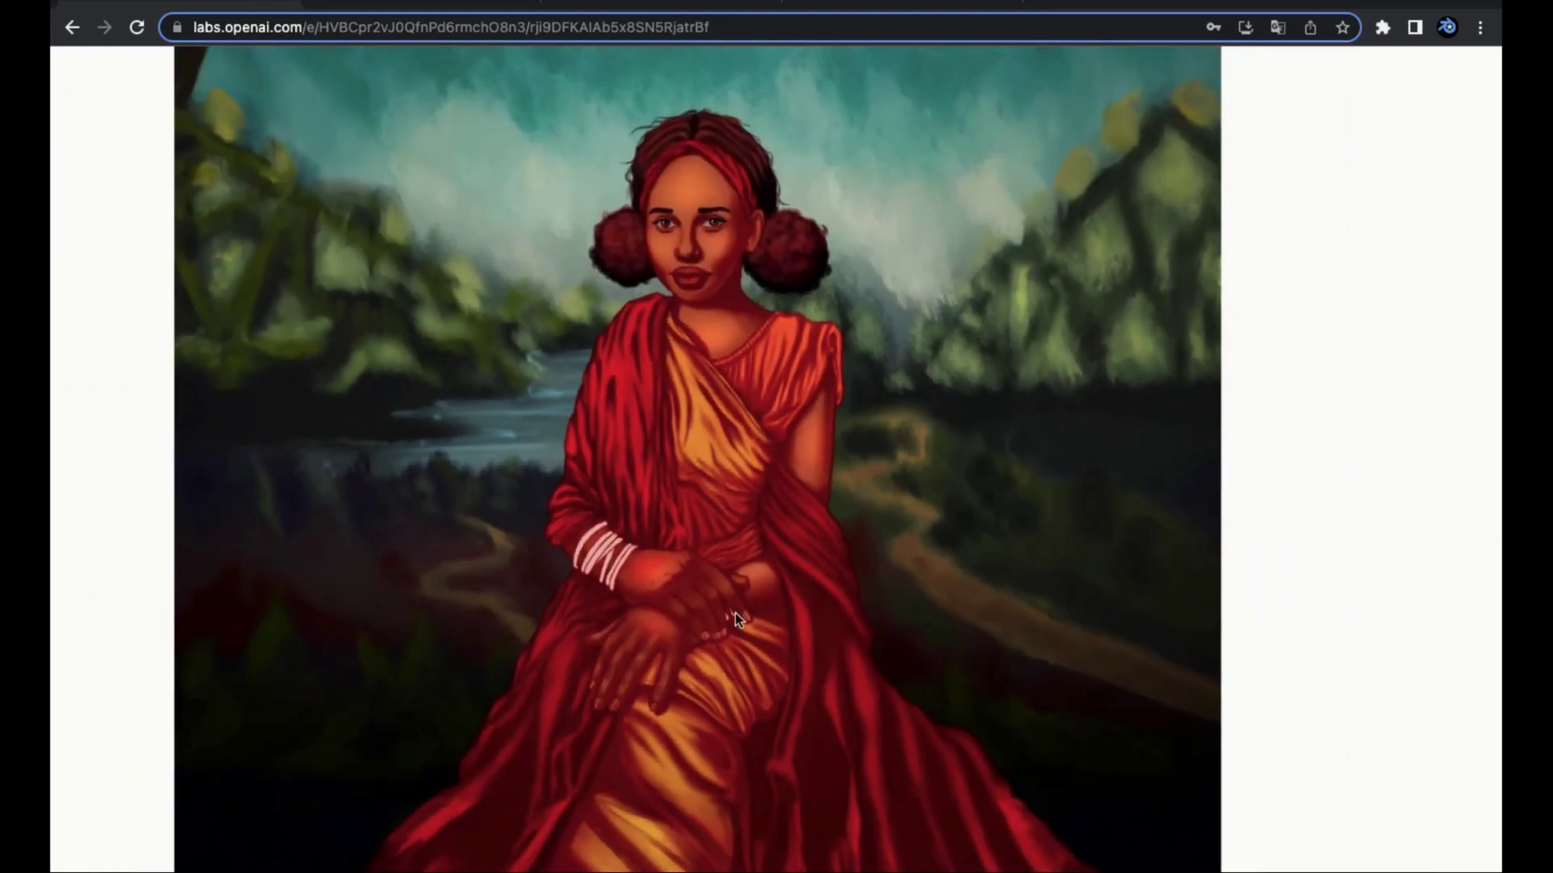
scroll(631, 615, "up", 3)
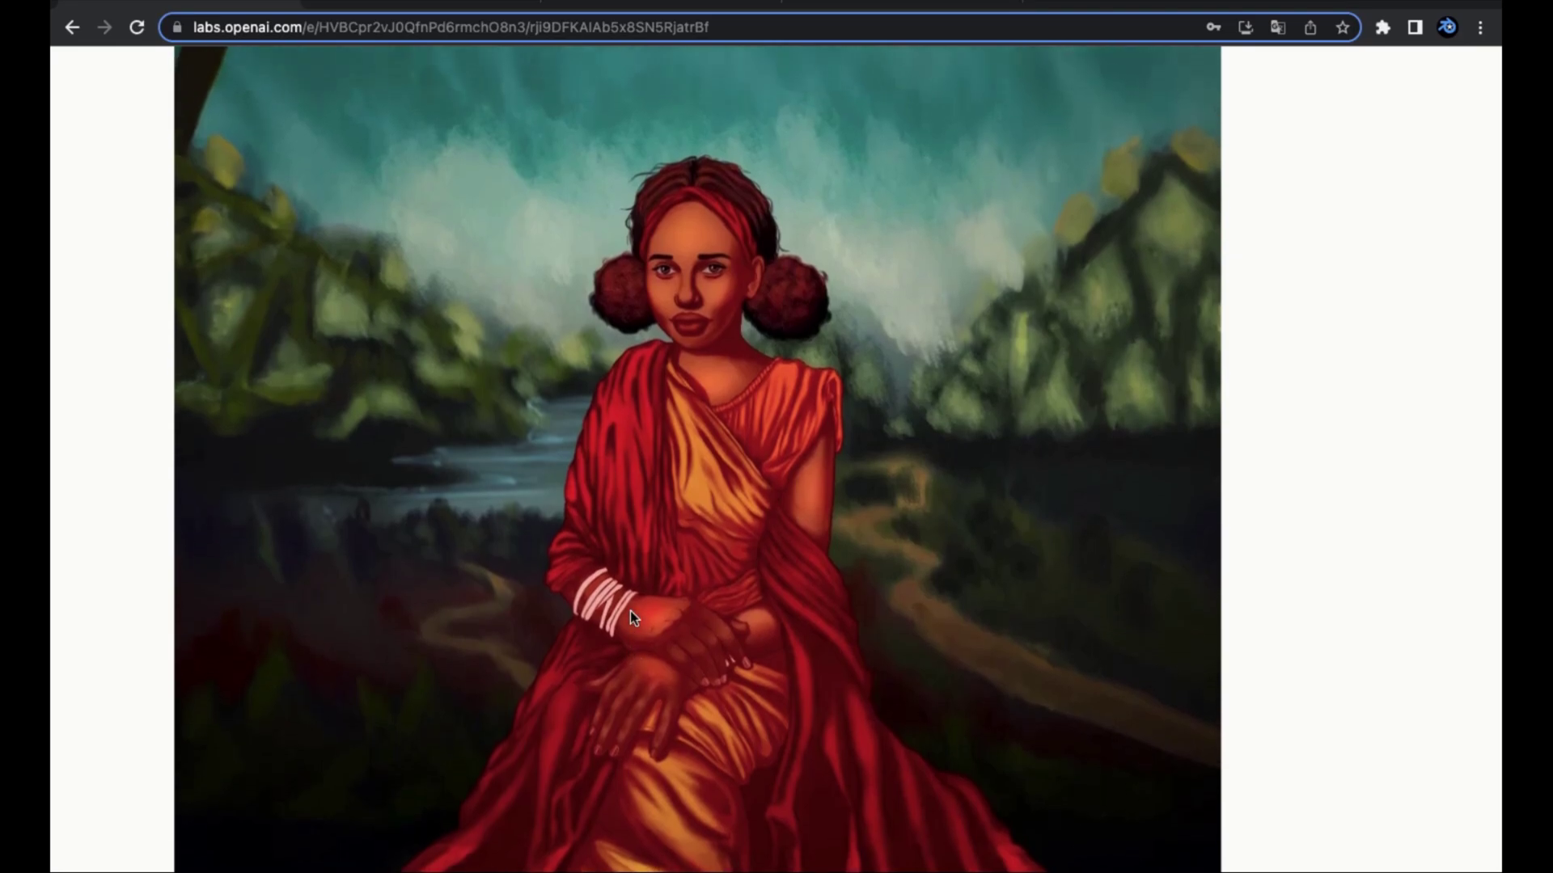
Compare the added trees beside the river in the first and second extensions up close, and return to the overview of generated results.
scroll(365, 377, "up", 5)
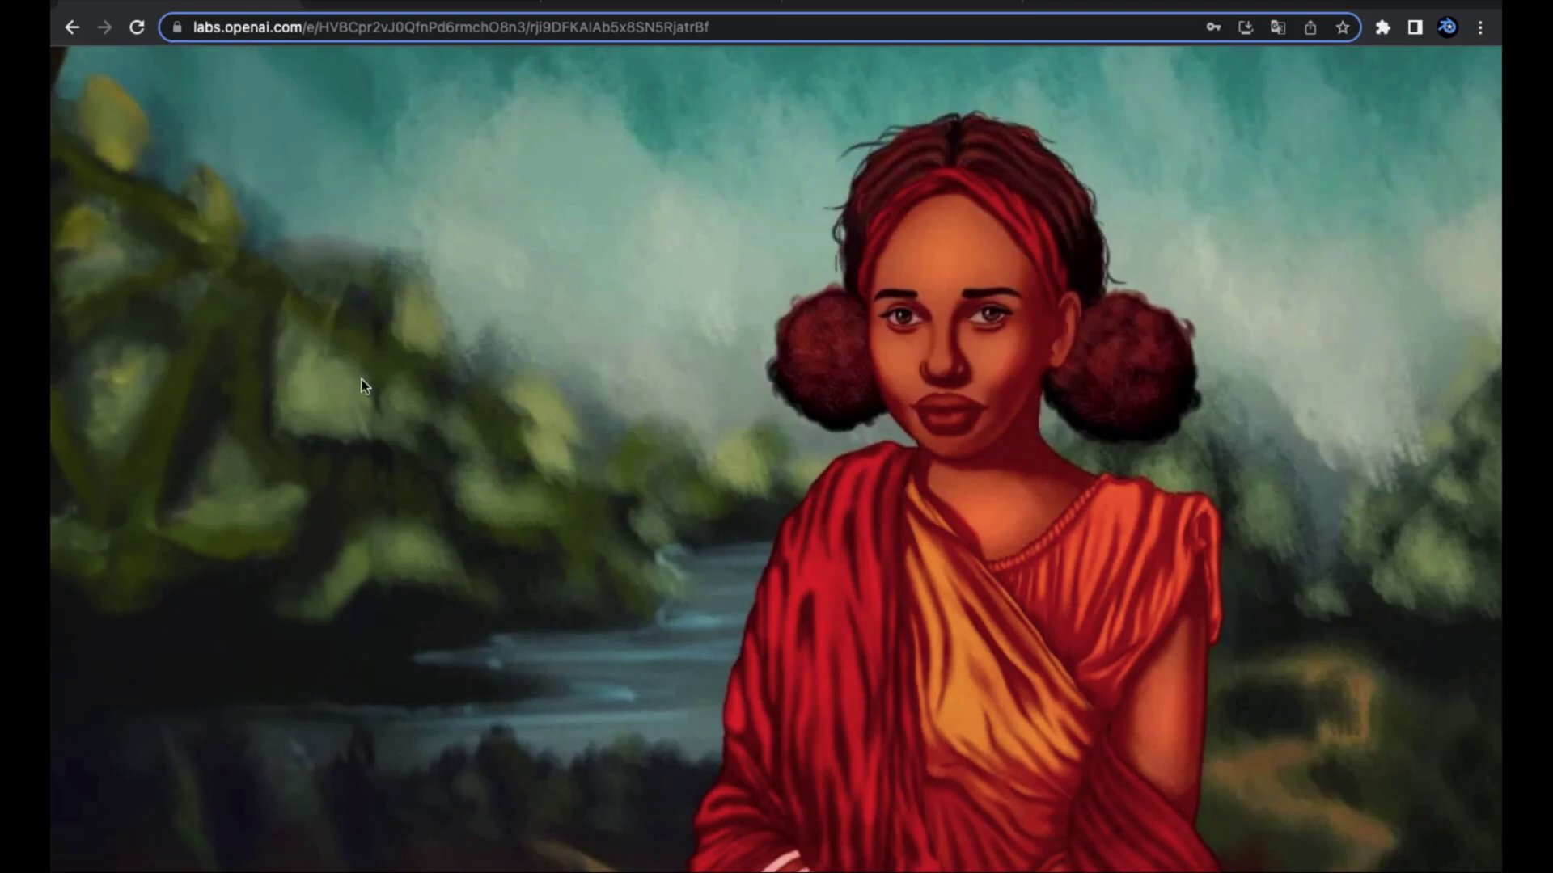
key("Right")
key("Left")
key("Right")
key("Left")
key("Right")
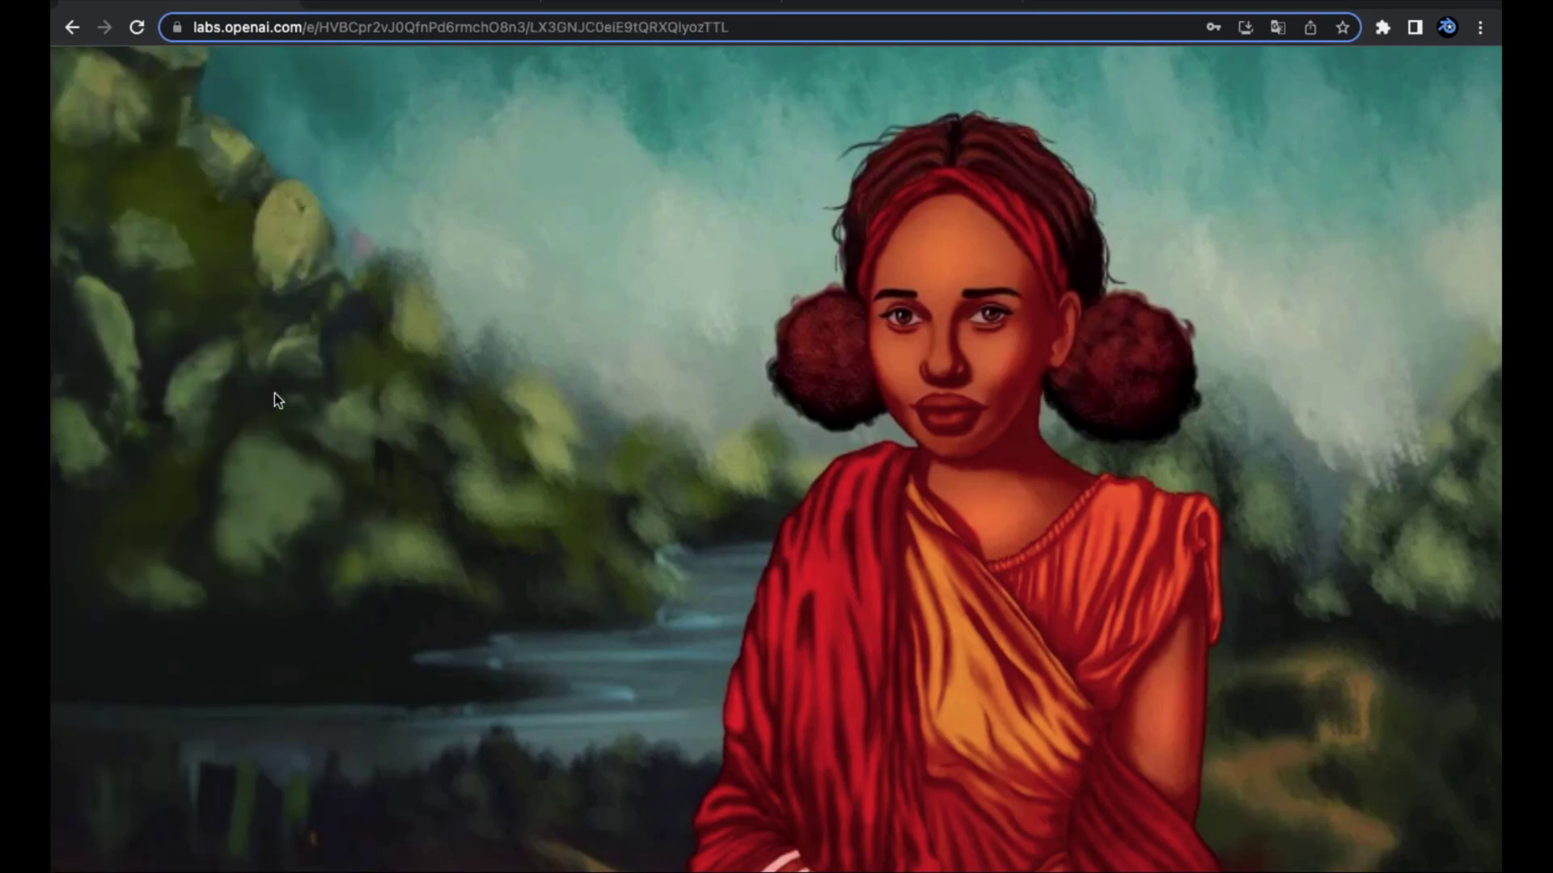
scroll(380, 391, "down", 5)
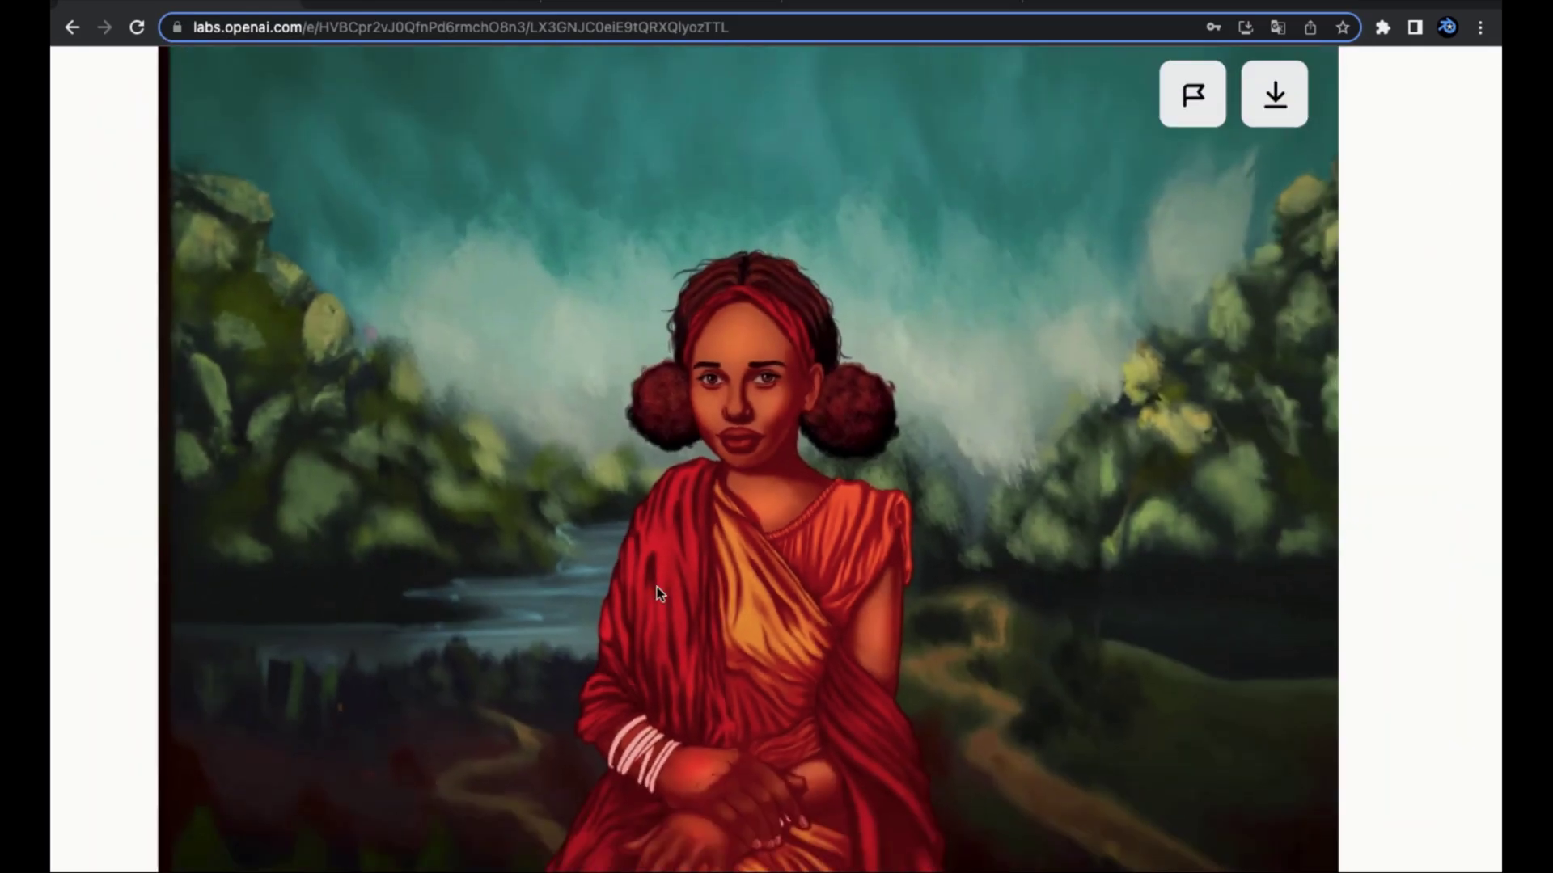
key("Escape")
key("Escape")
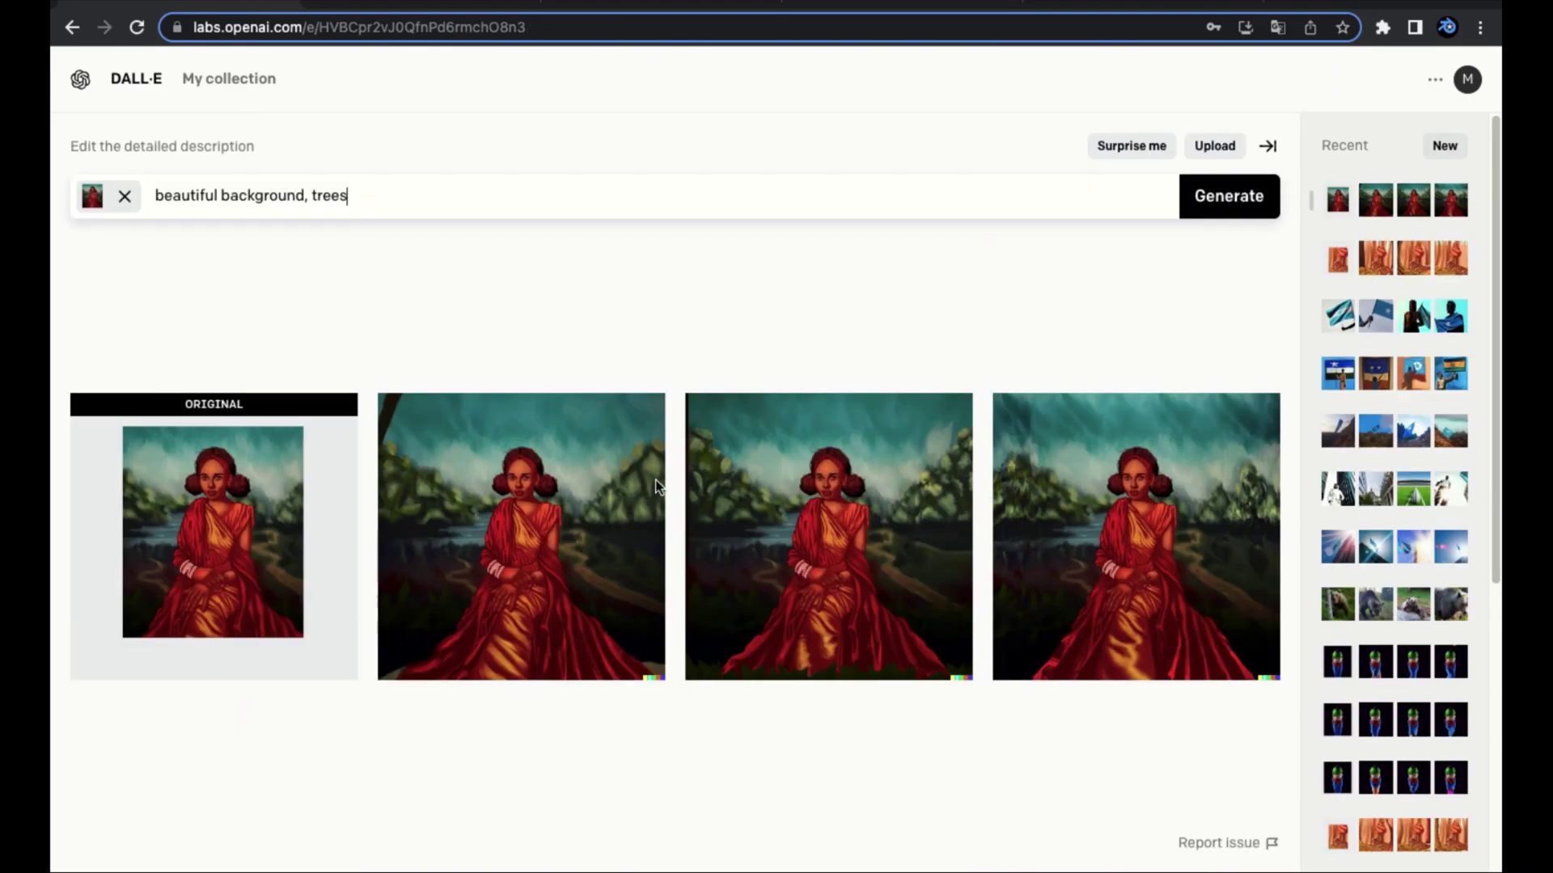
Switch to the OpenAI DALL·E 2 page and search it for "waitlis" to locate the preview waitlist link.
left_click(426, 3)
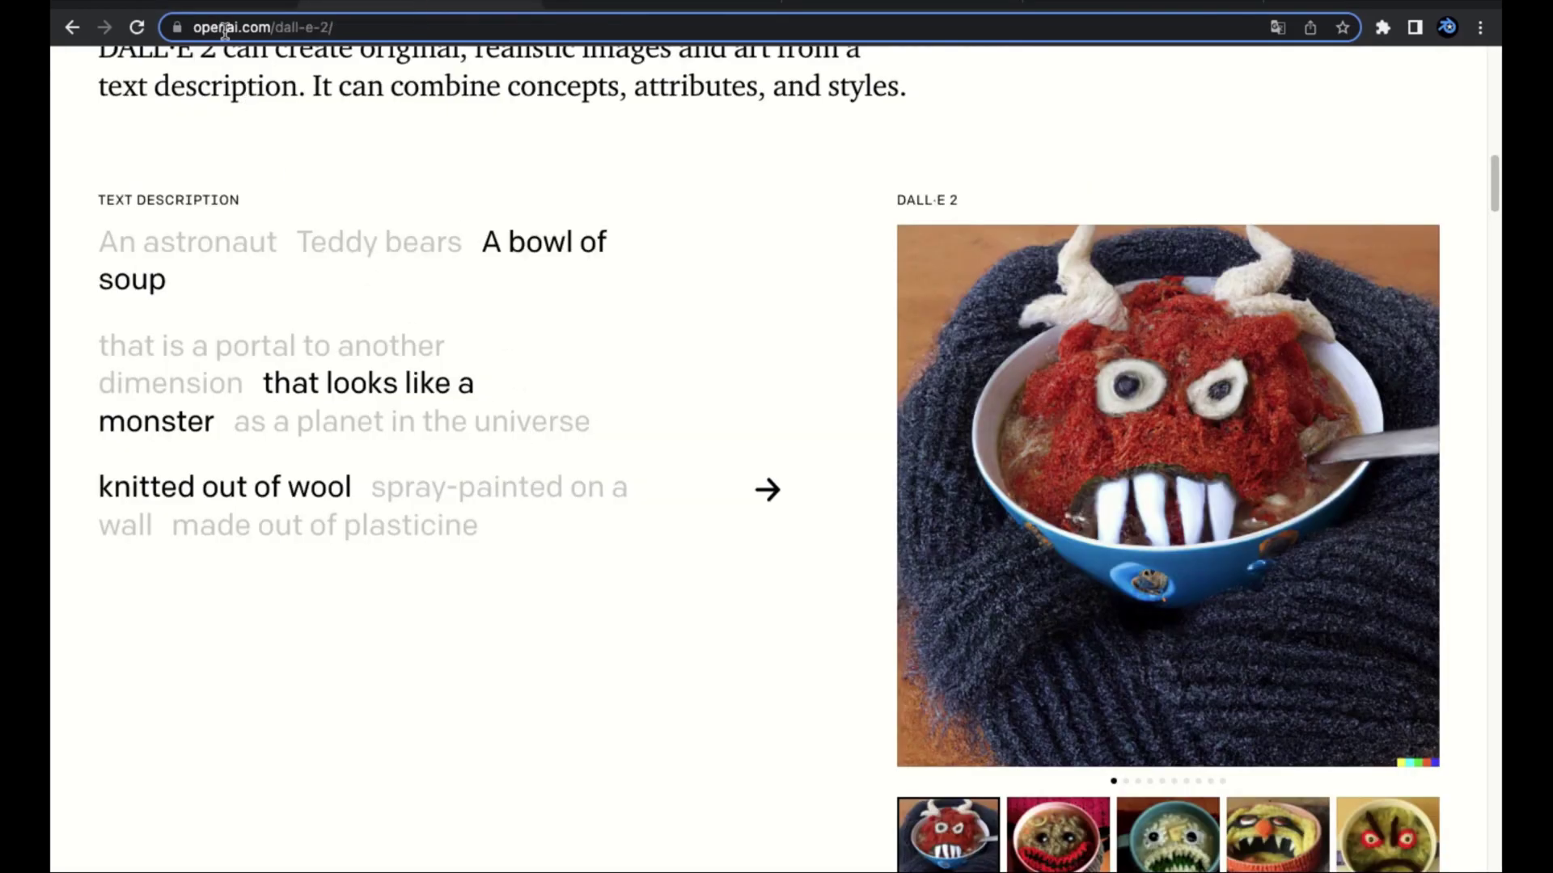
double_click(286, 31)
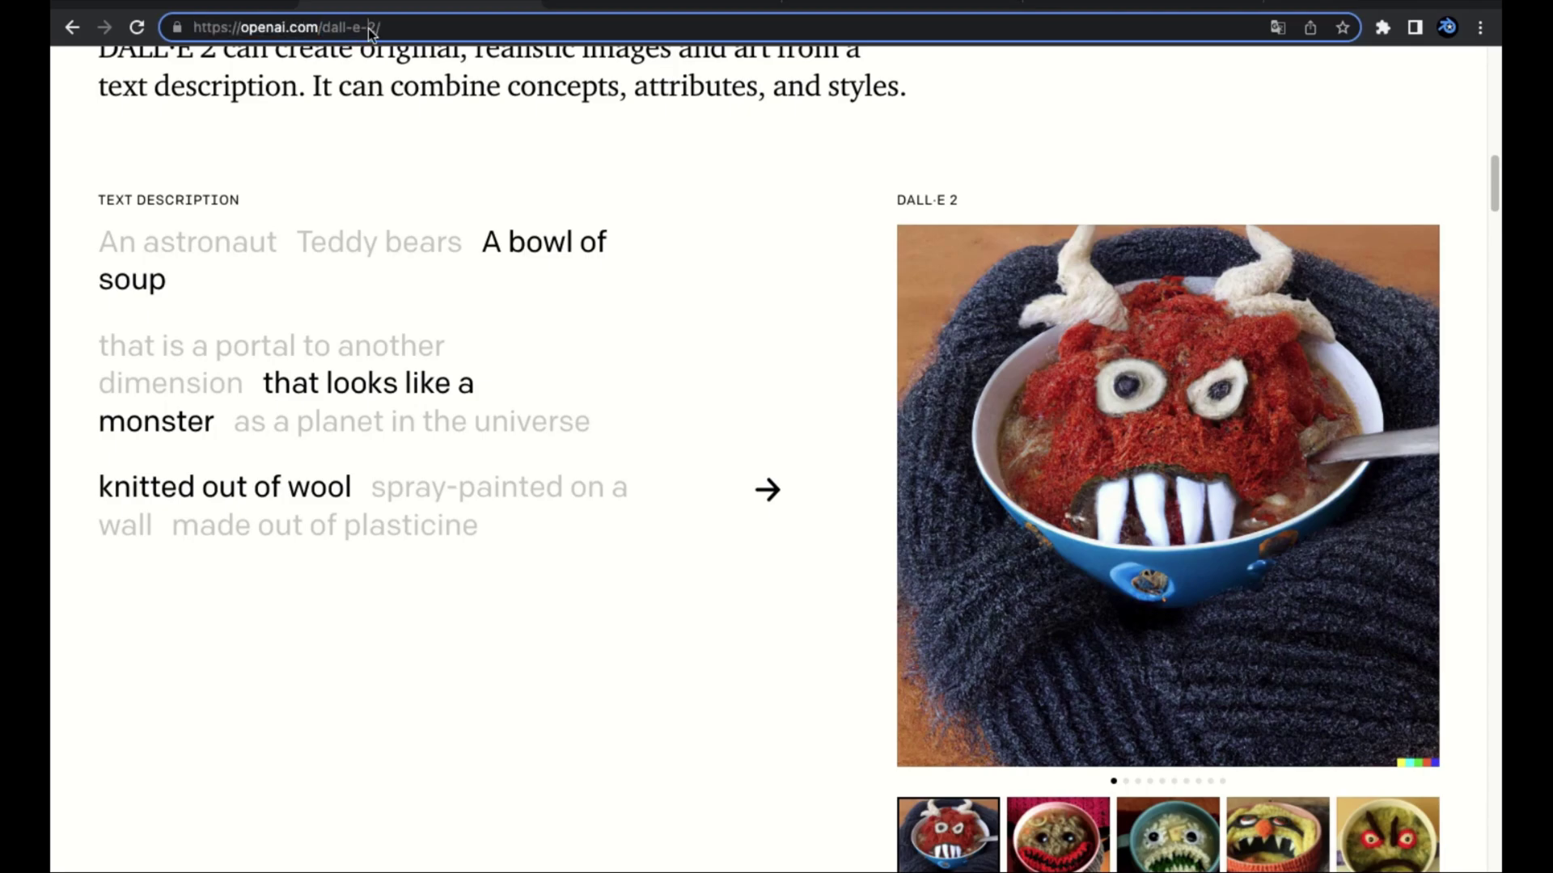
scroll(528, 185, "down", 3)
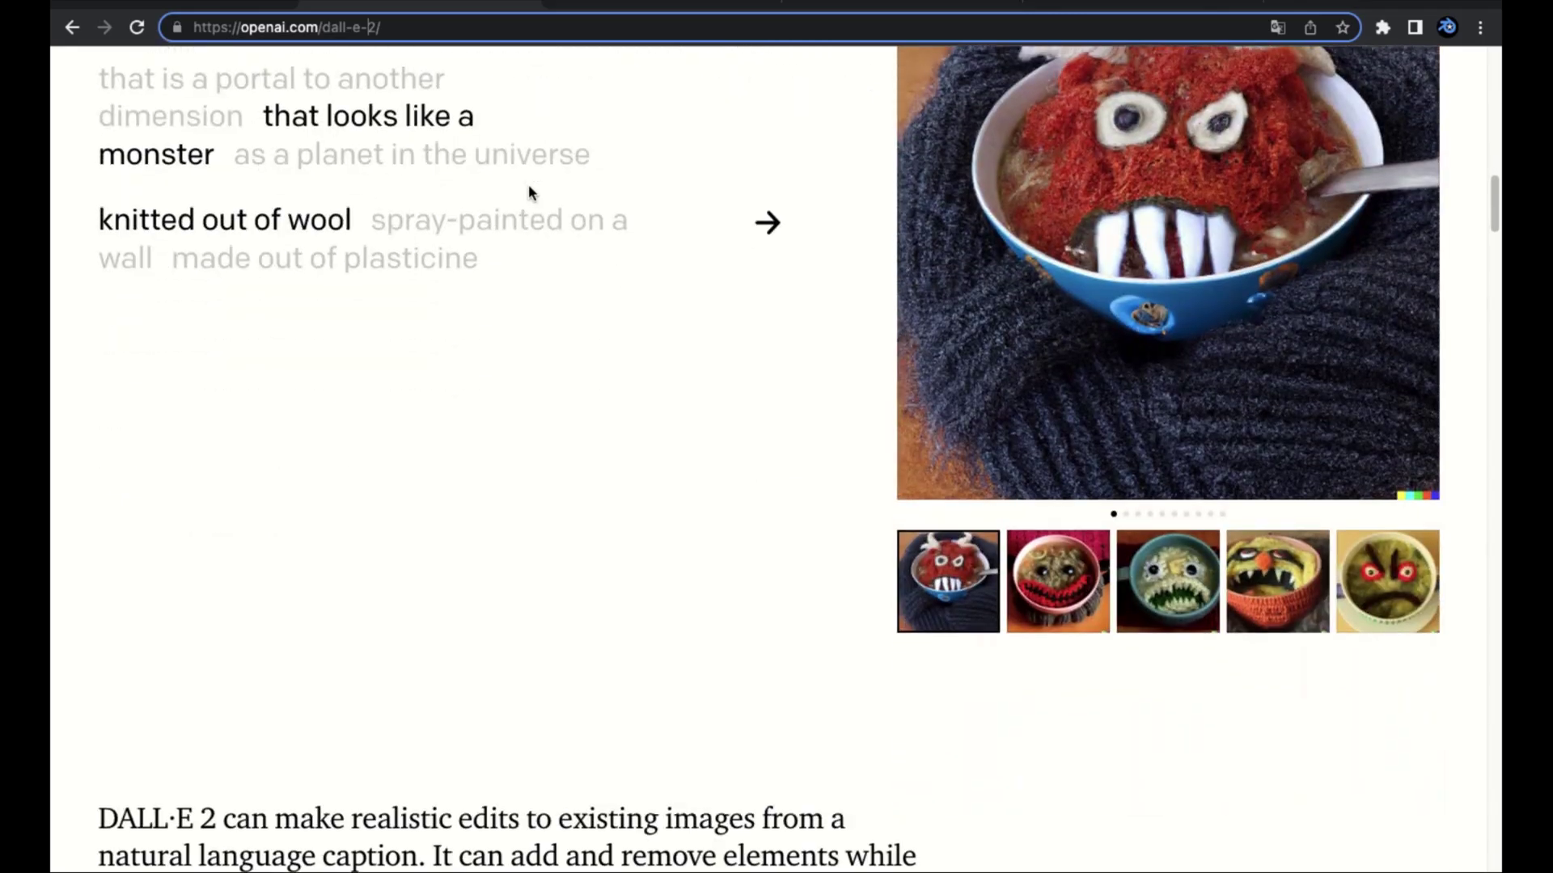
scroll(534, 186, "down", 20)
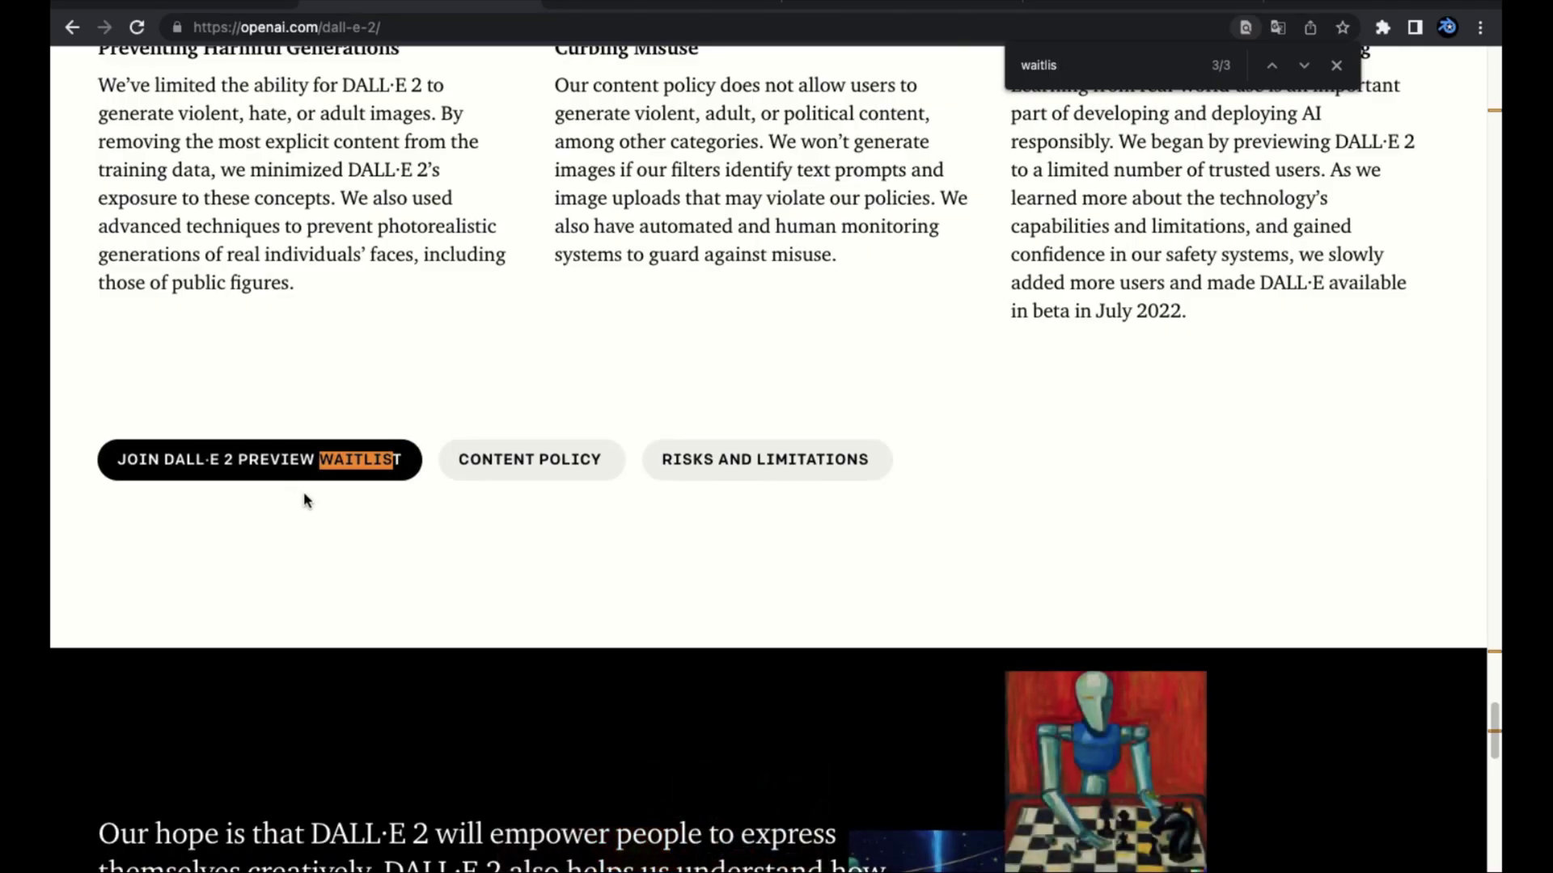
key("Escape")
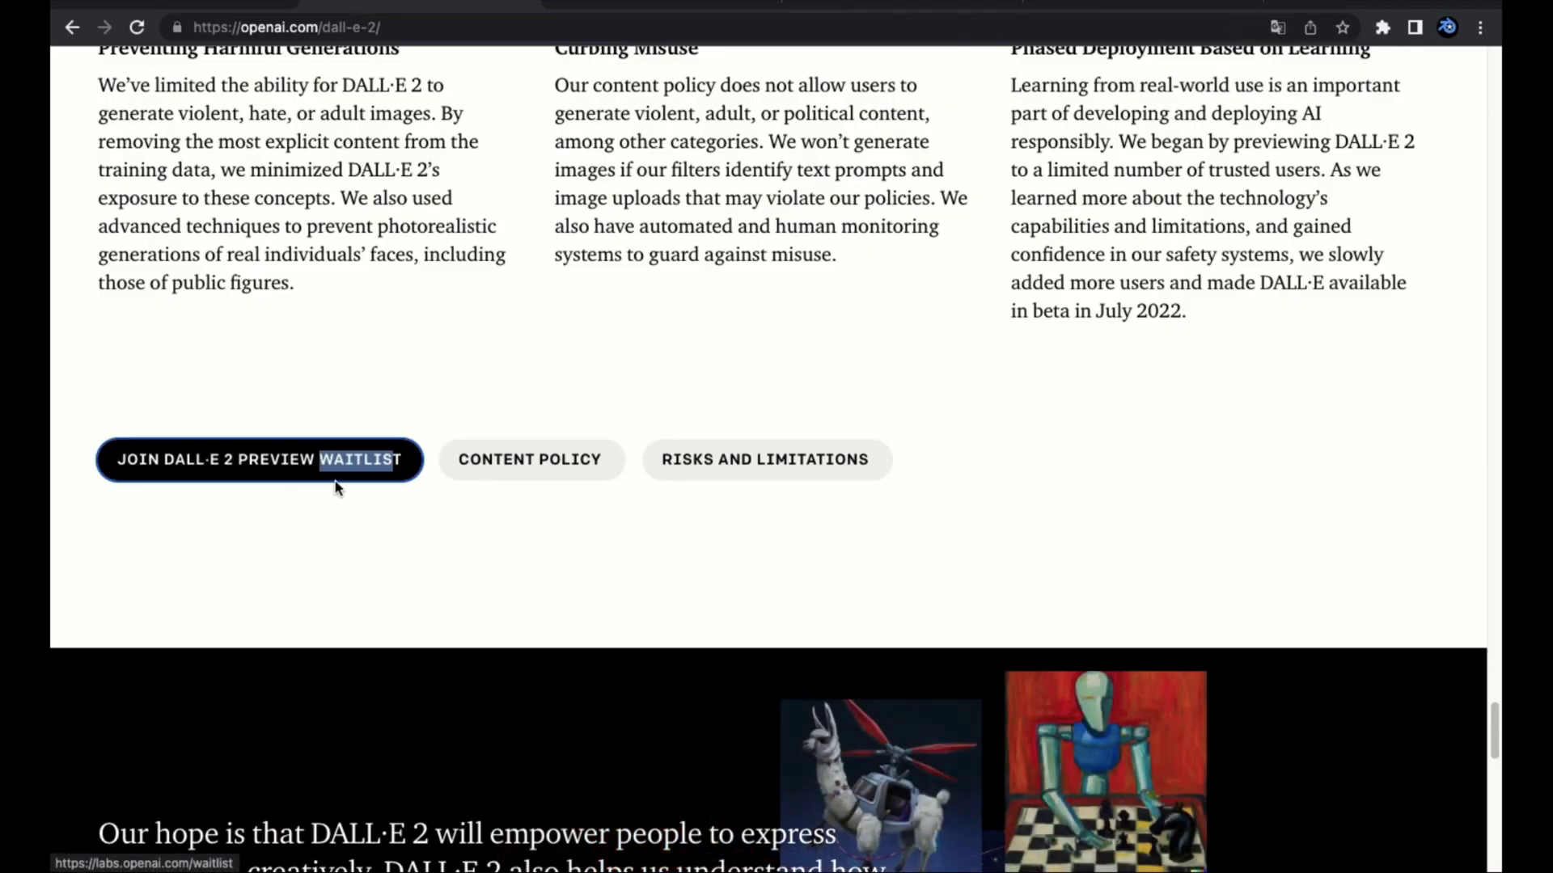
Open the DALL·E 2 preview waitlist sign-up form and look at its entry fields.
left_click(269, 548)
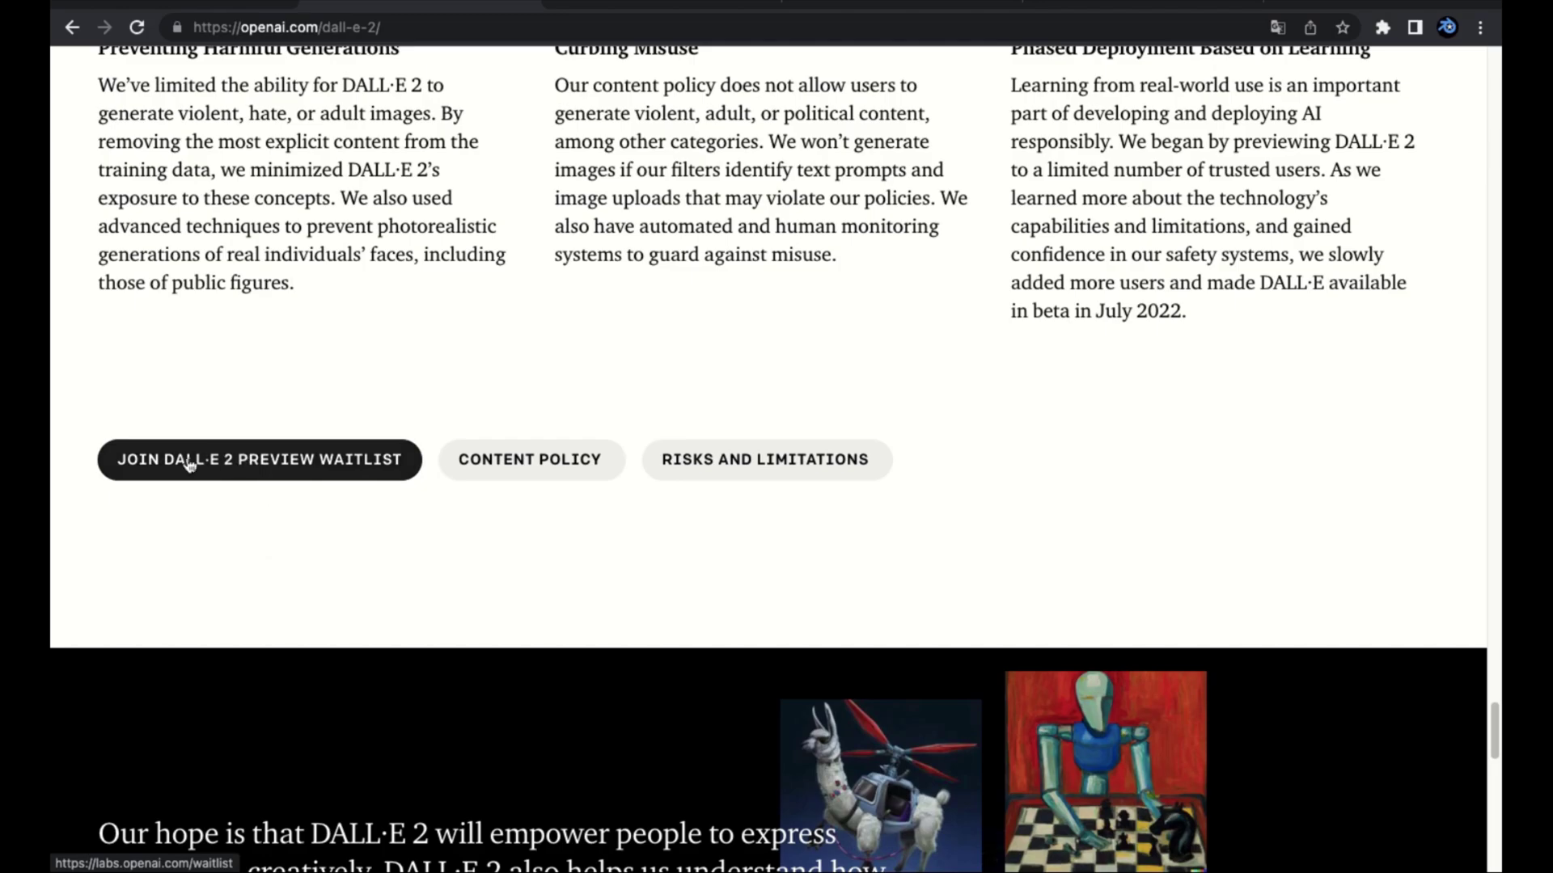
left_click(249, 477)
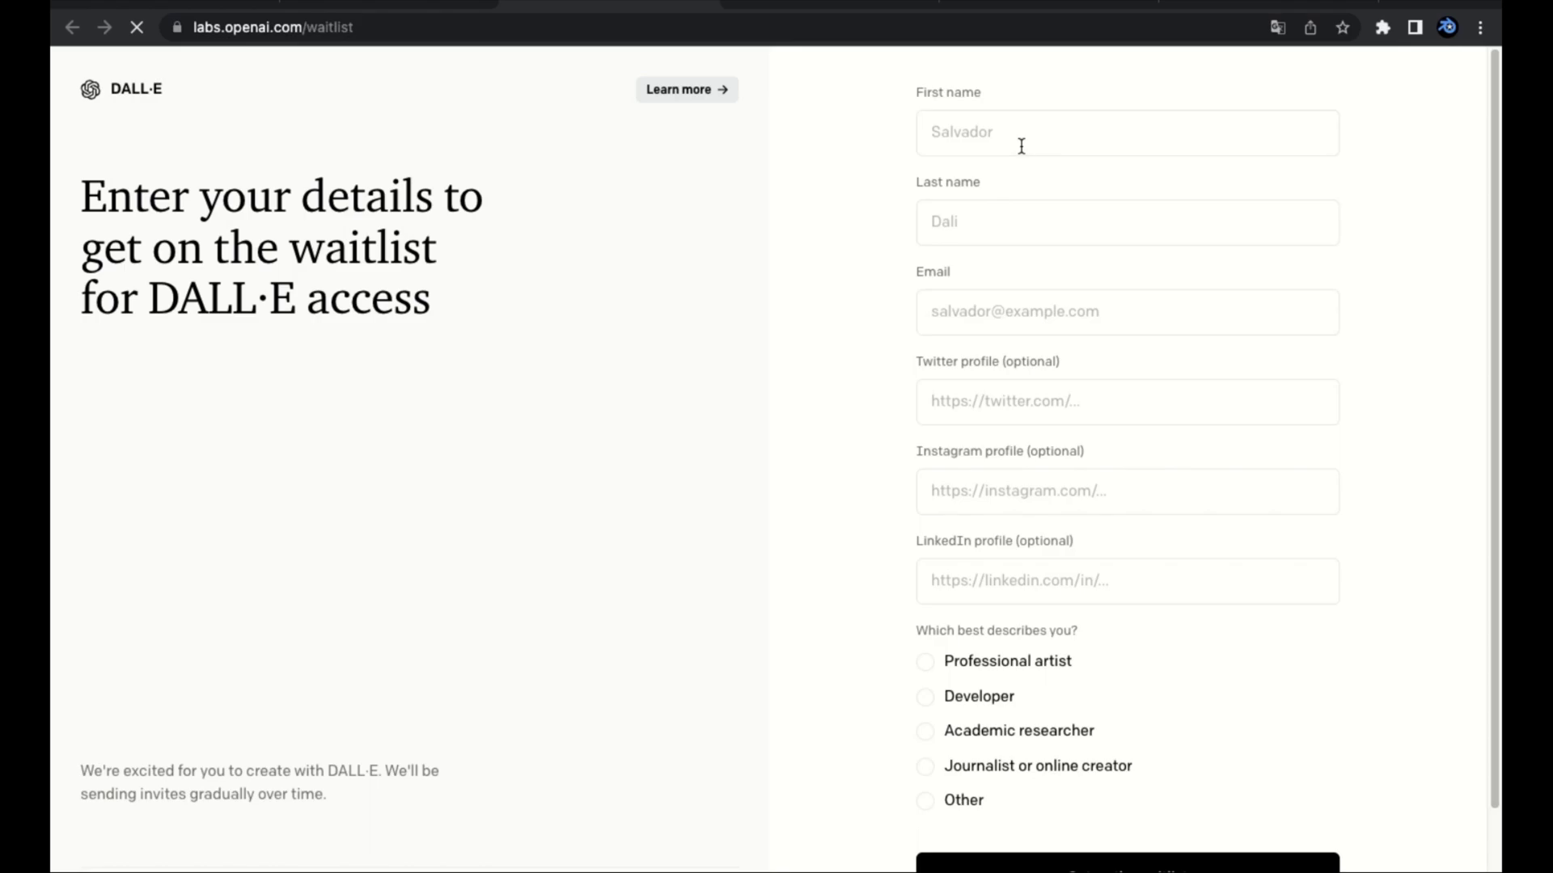
left_click(1045, 117)
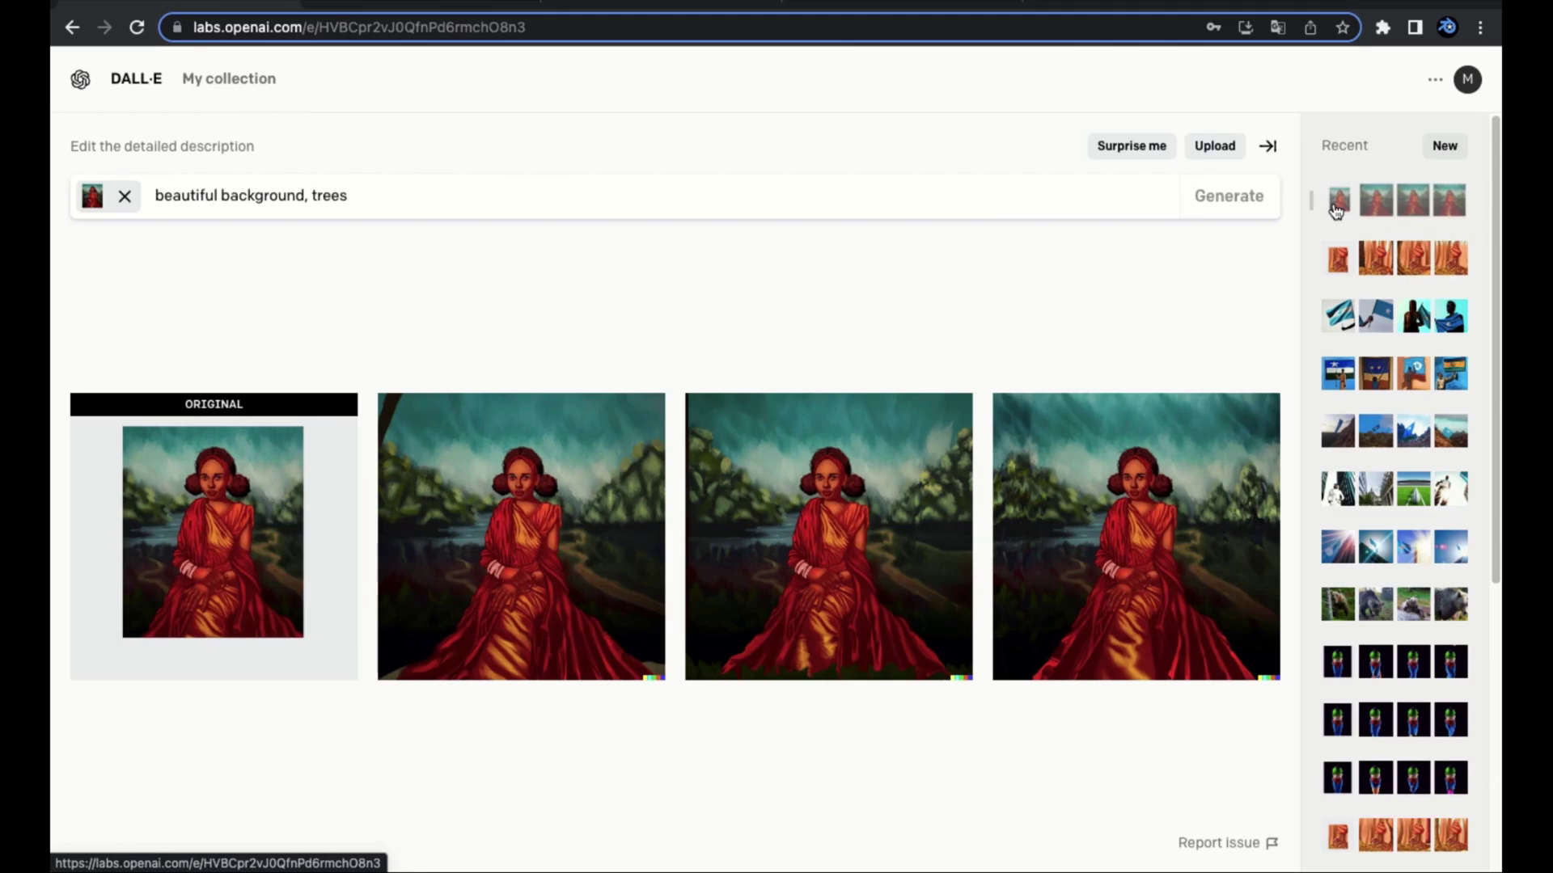
Check the remaining credits in the DALL·E account details and close them.
left_click(1467, 79)
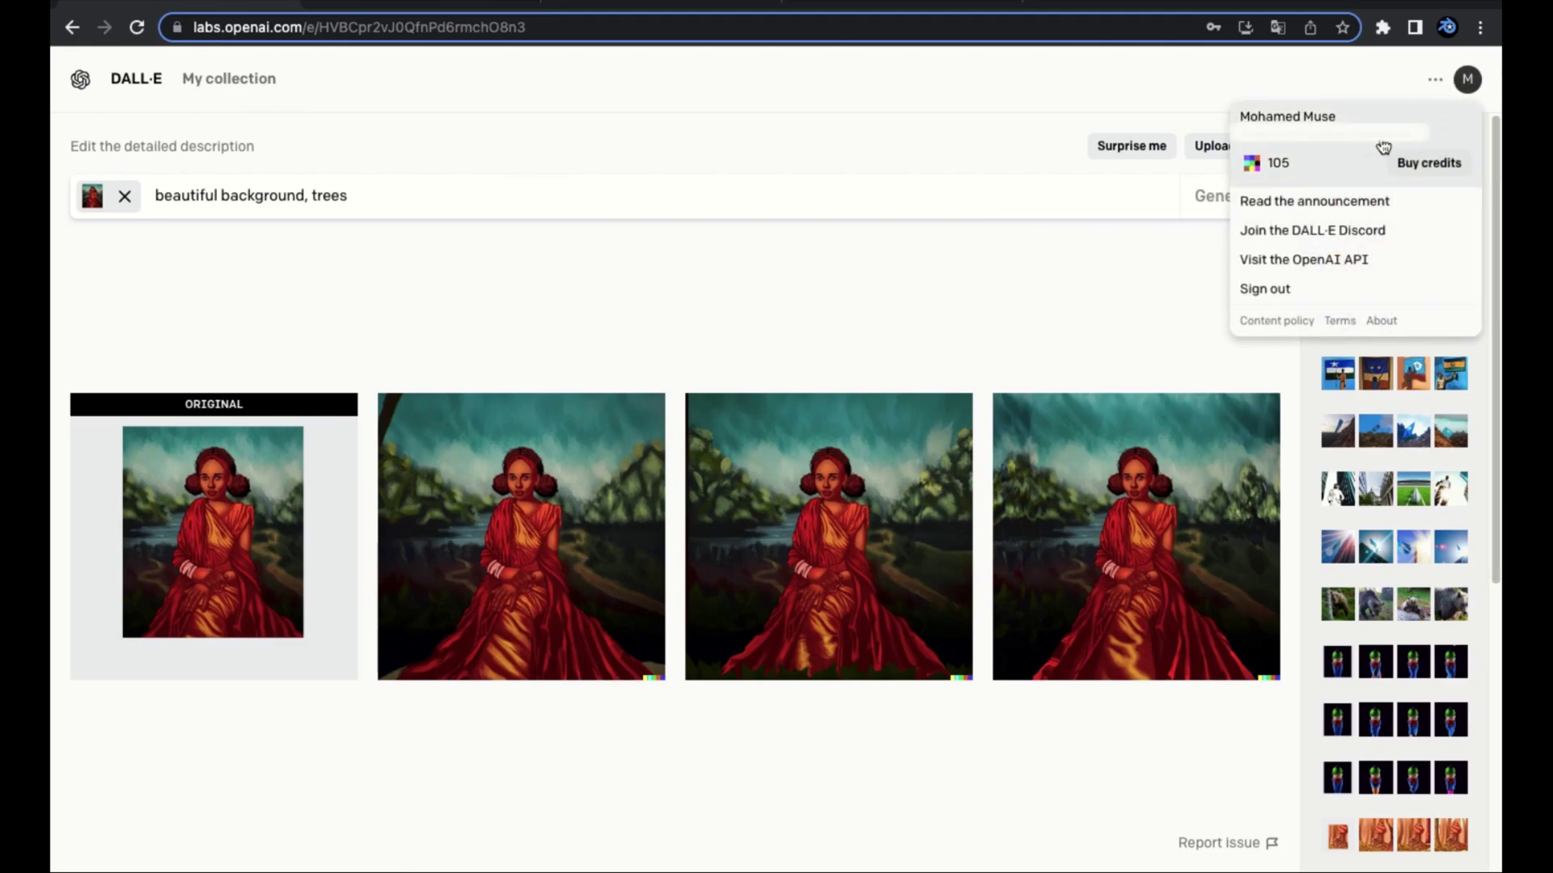
left_click(1084, 265)
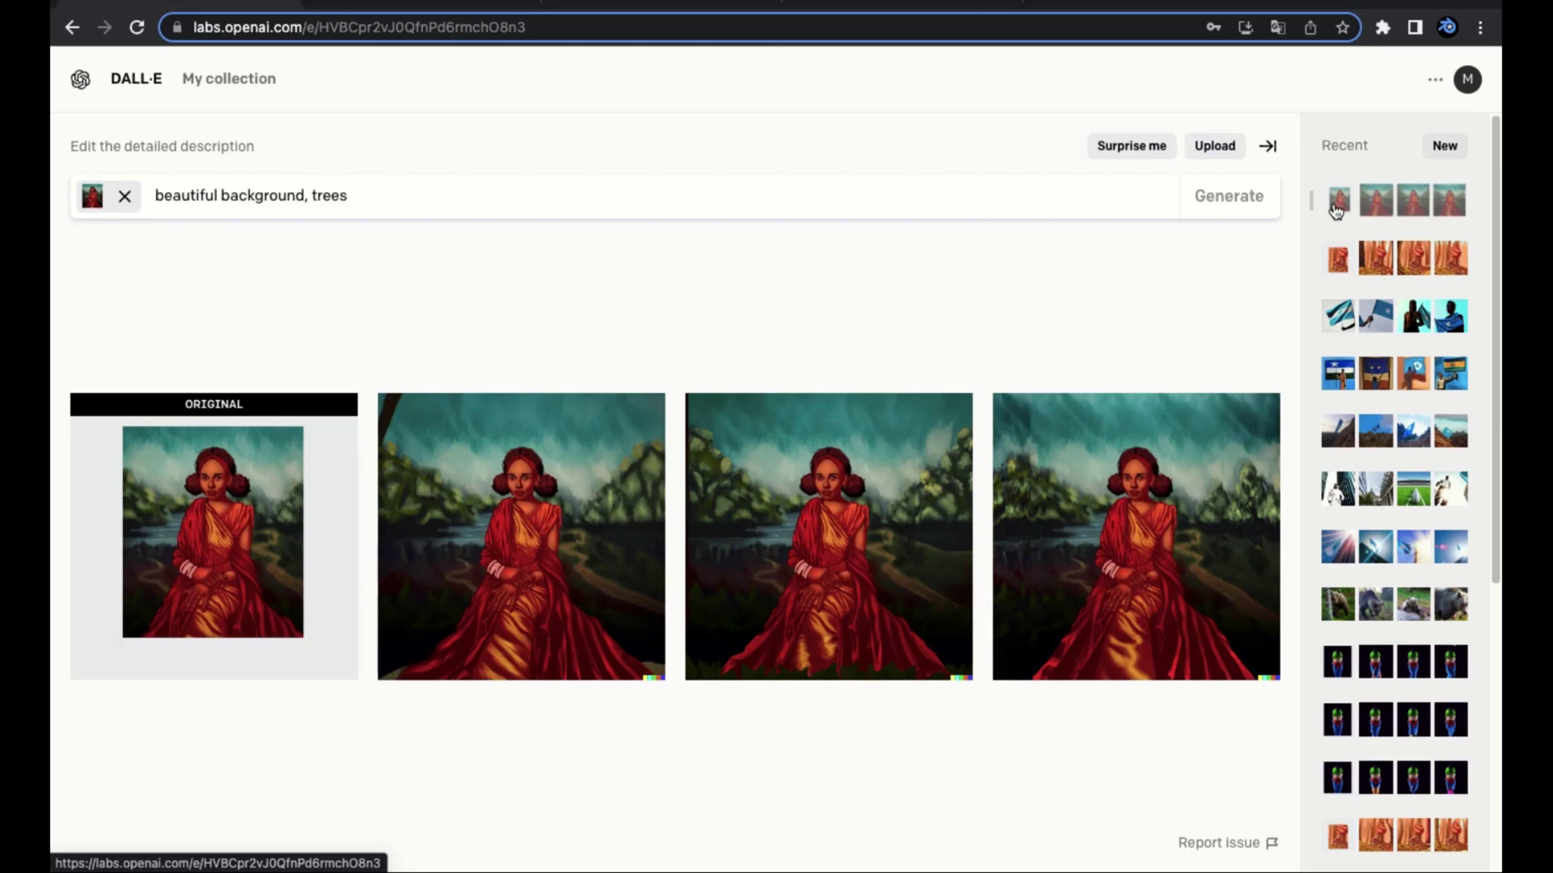